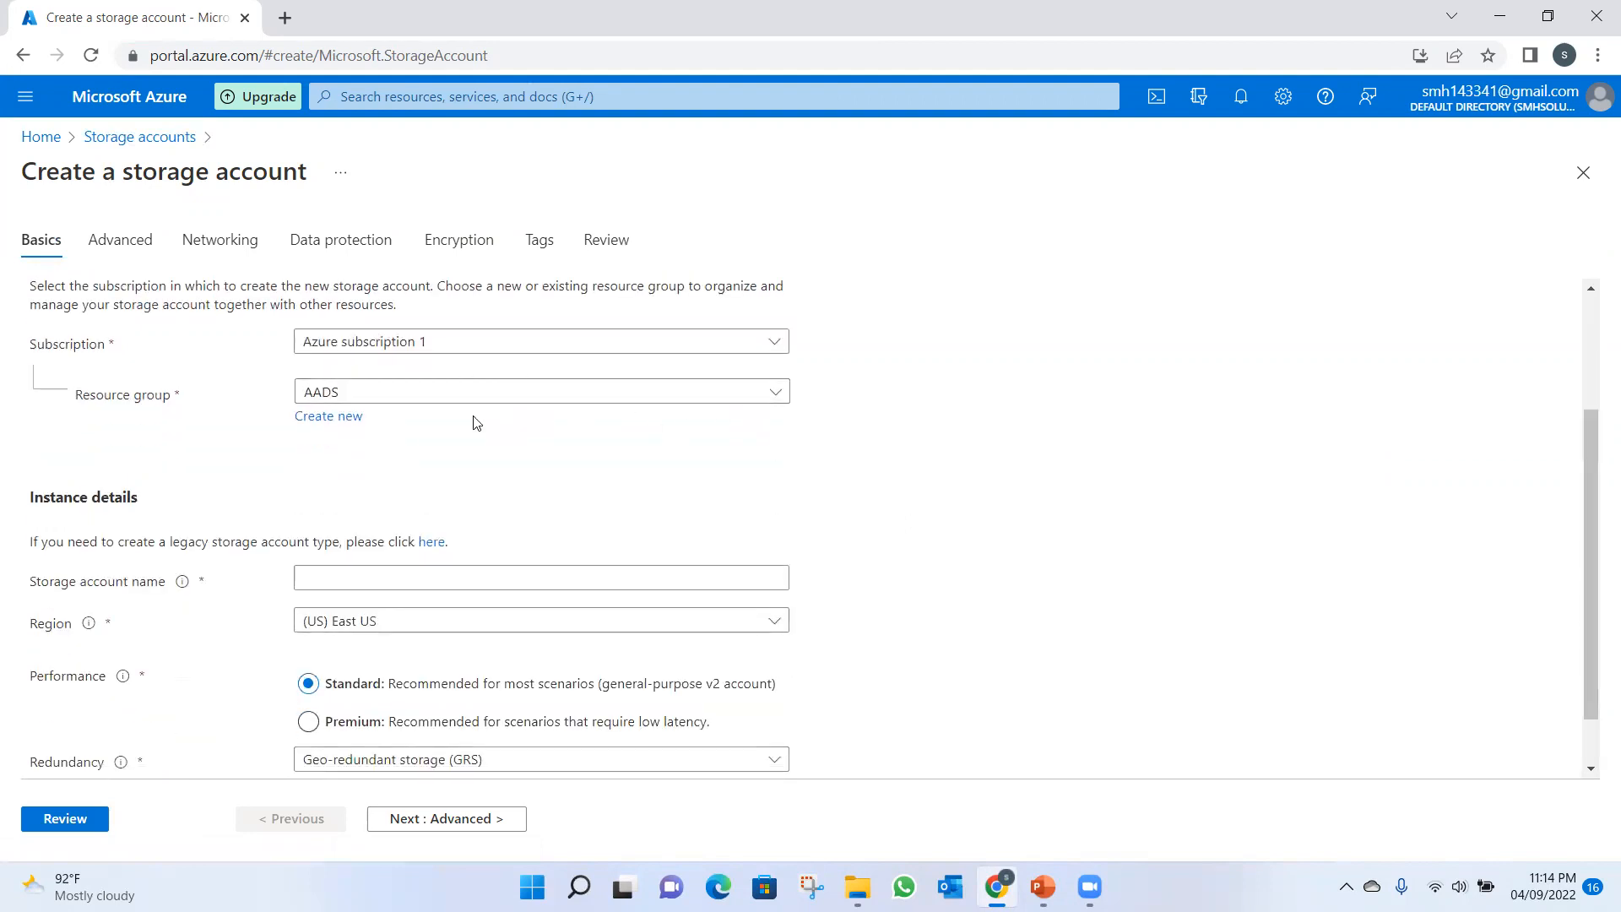
Name the storage account habeelstrg, then review its settings and create it with standard performance in East US.
{"action": "left_click", "coordinate": [344, 582]}
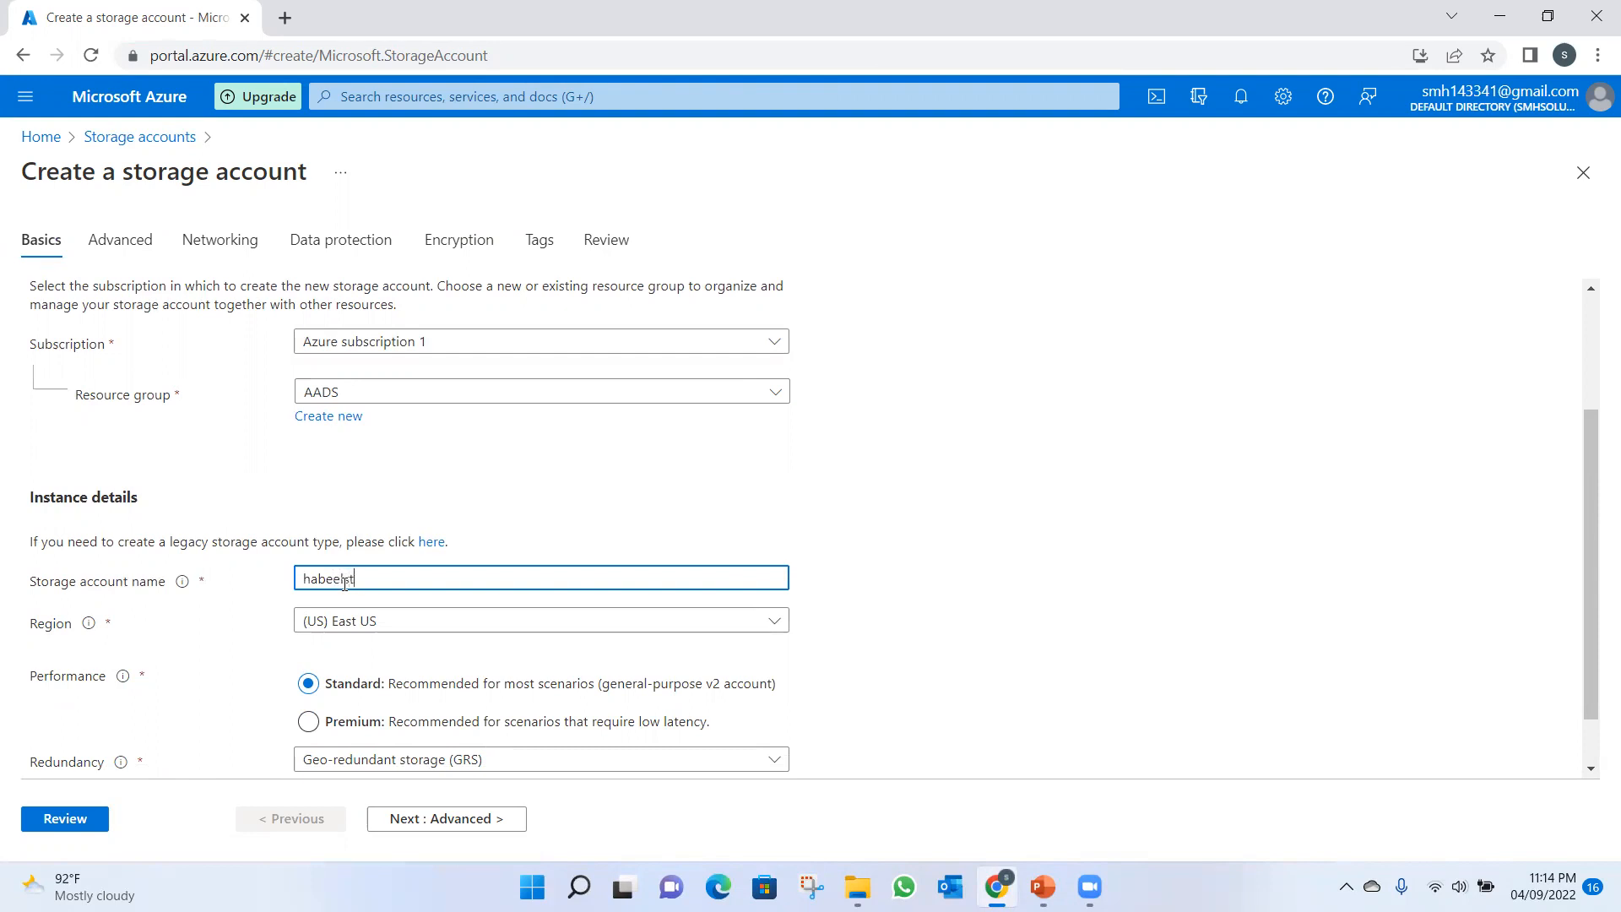
{"action": "type", "text": "habeebstrg"}
{"action": "left_click", "coordinate": [565, 494]}
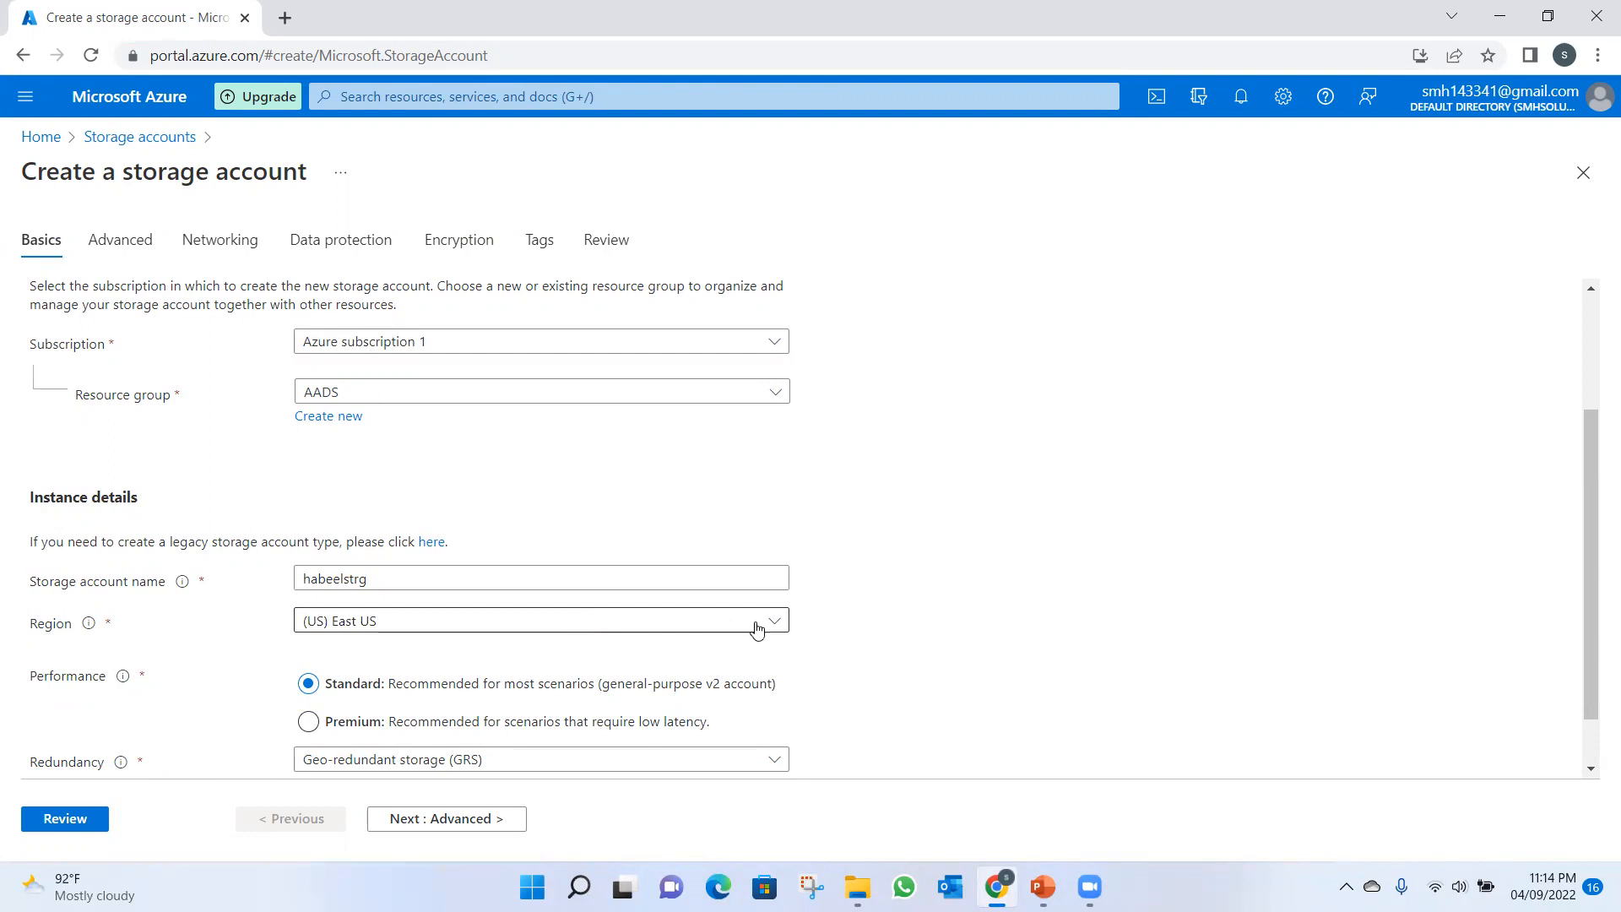
{"action": "left_click_drag", "start_coordinate": [1587, 670], "coordinate": [1593, 737]}
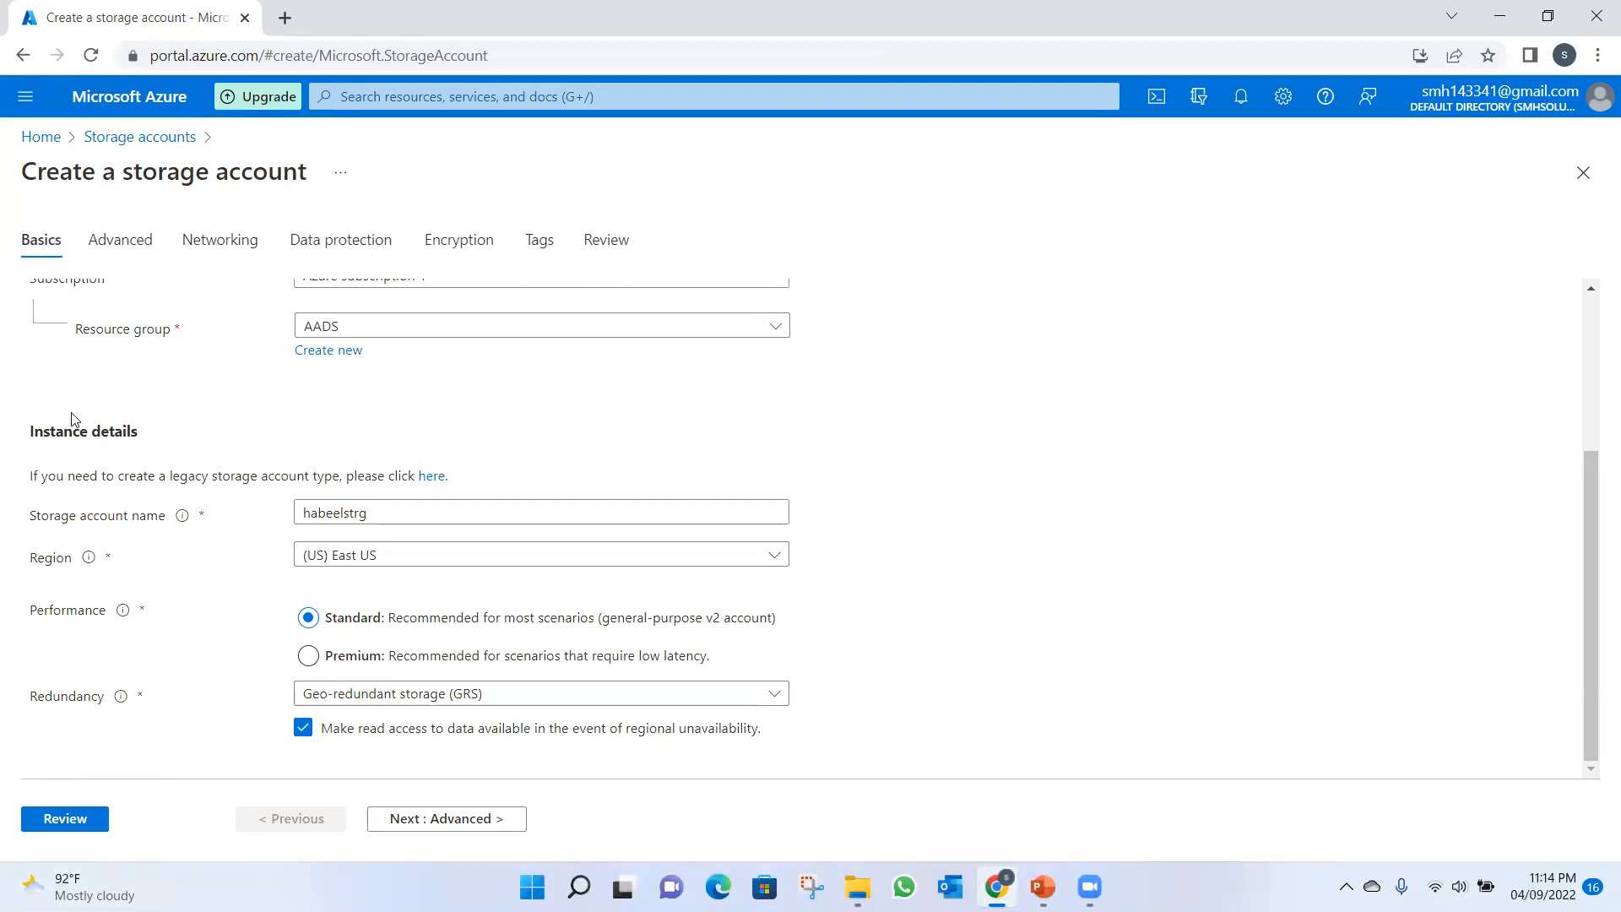
{"action": "left_click", "coordinate": [65, 821]}
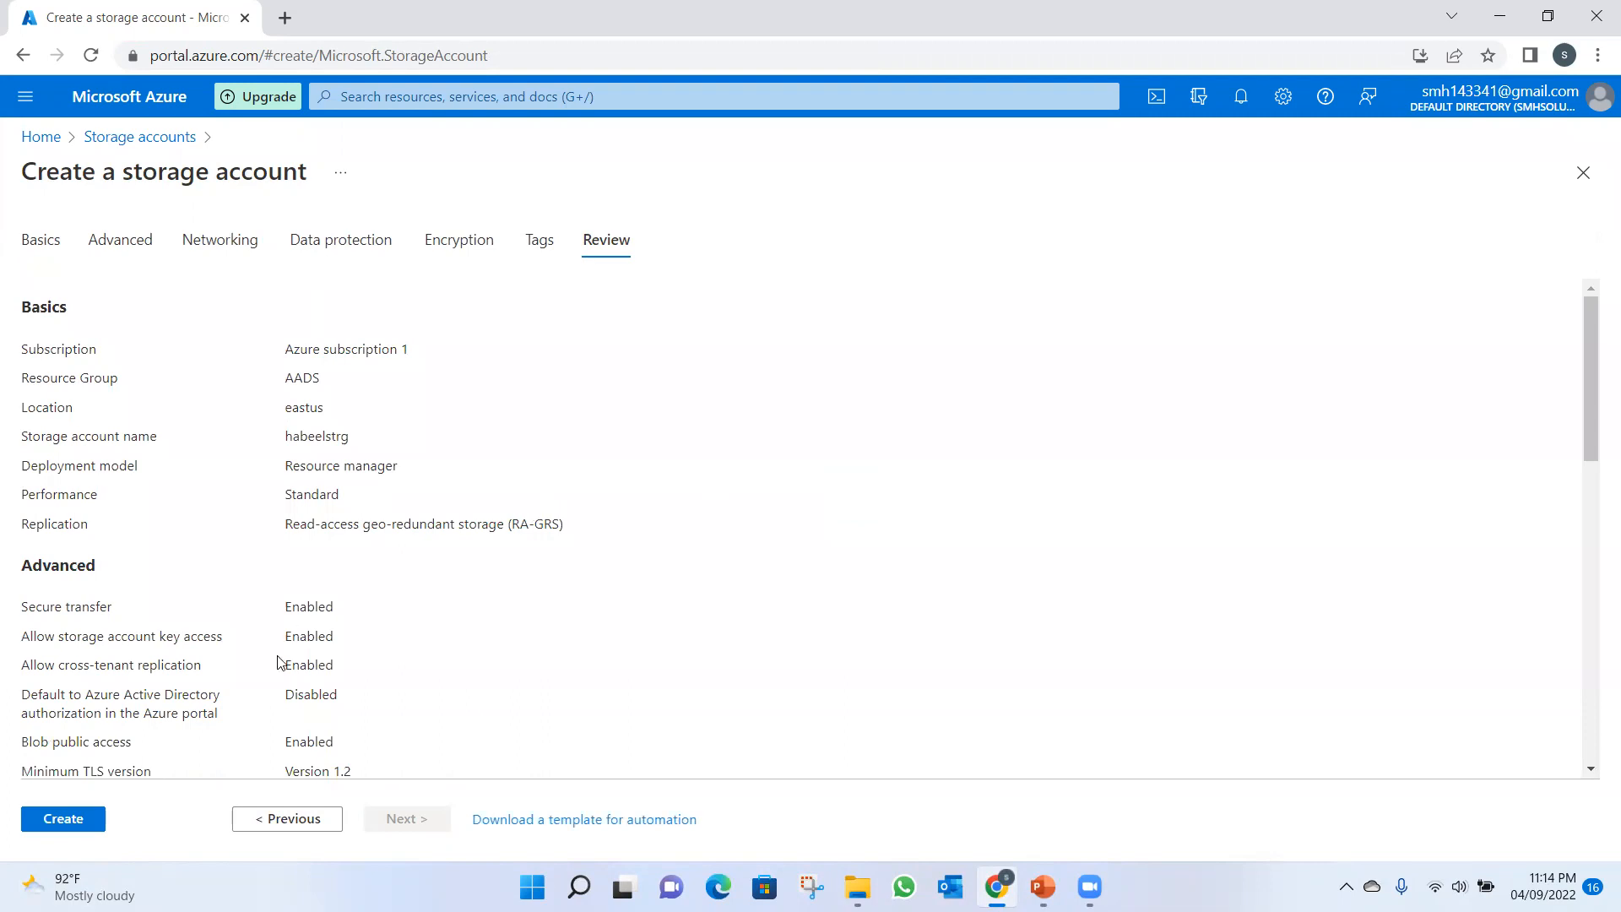
{"action": "left_click", "coordinate": [73, 820]}
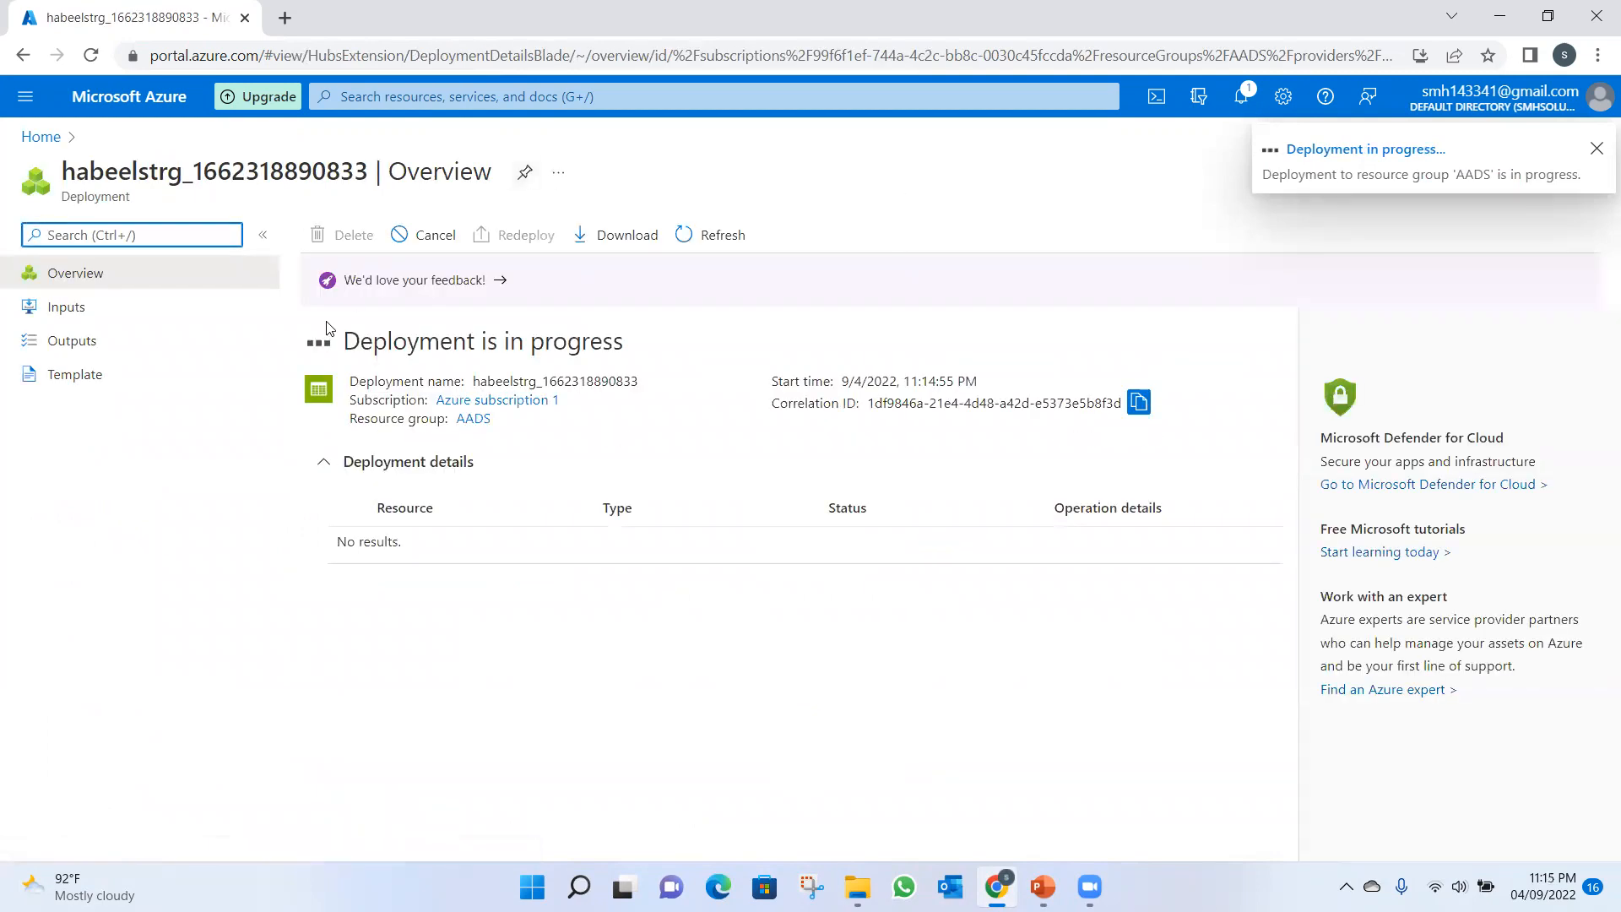
Minimize the browser and create a folder named Azure on the Windows desktop.
{"action": "left_click", "coordinate": [1502, 18]}
{"action": "left_click", "coordinate": [1500, 16]}
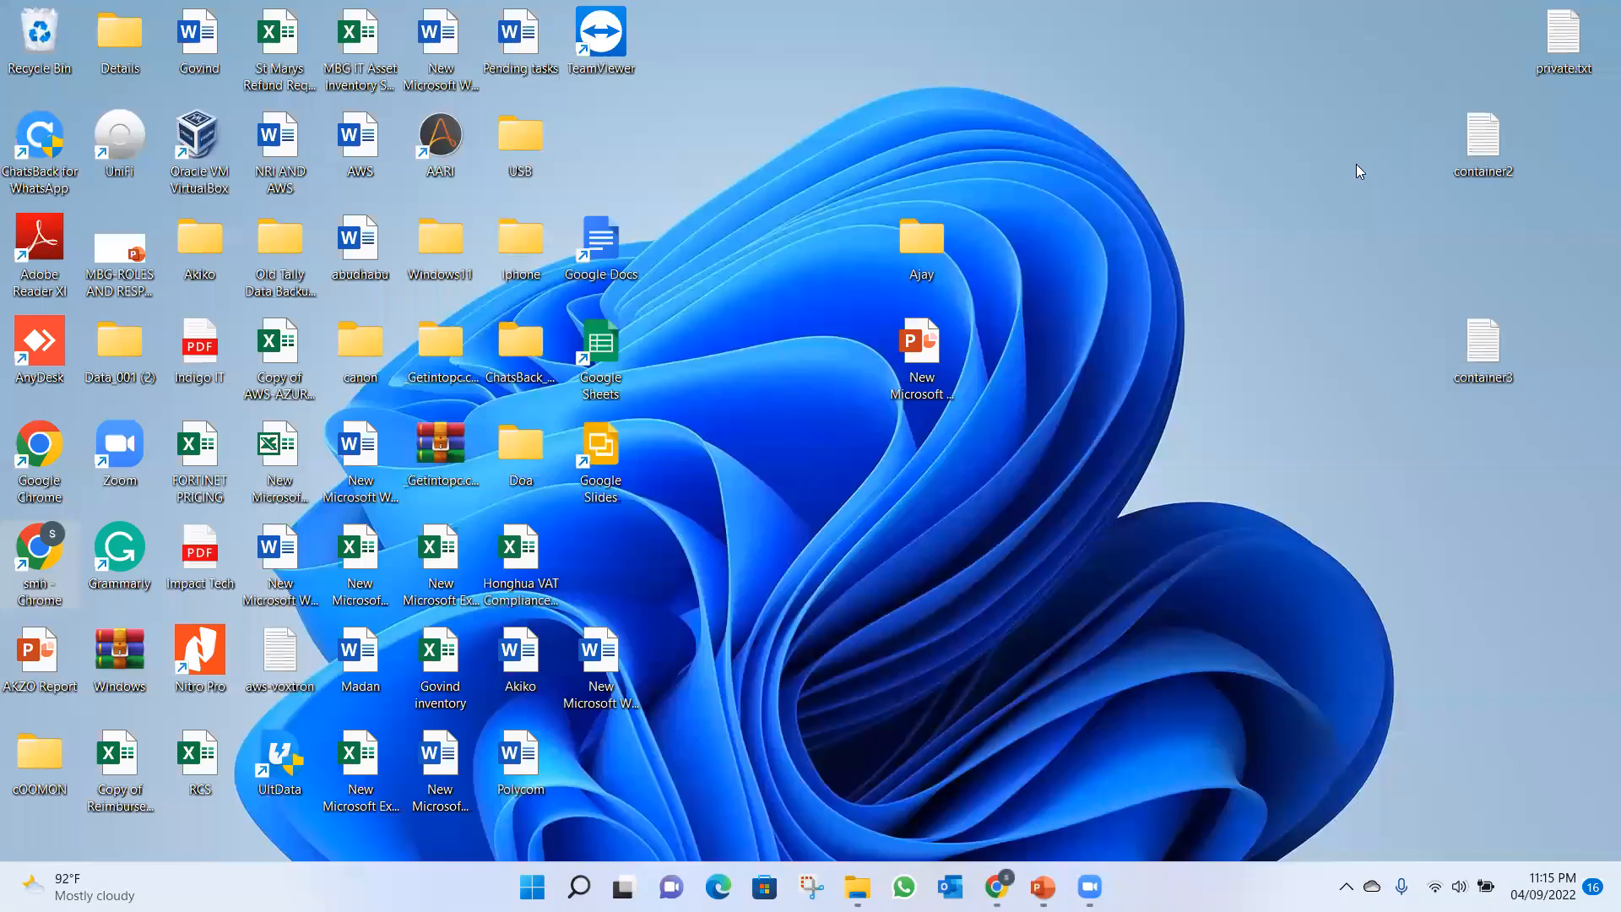
{"action": "right_click", "coordinate": [1232, 245]}
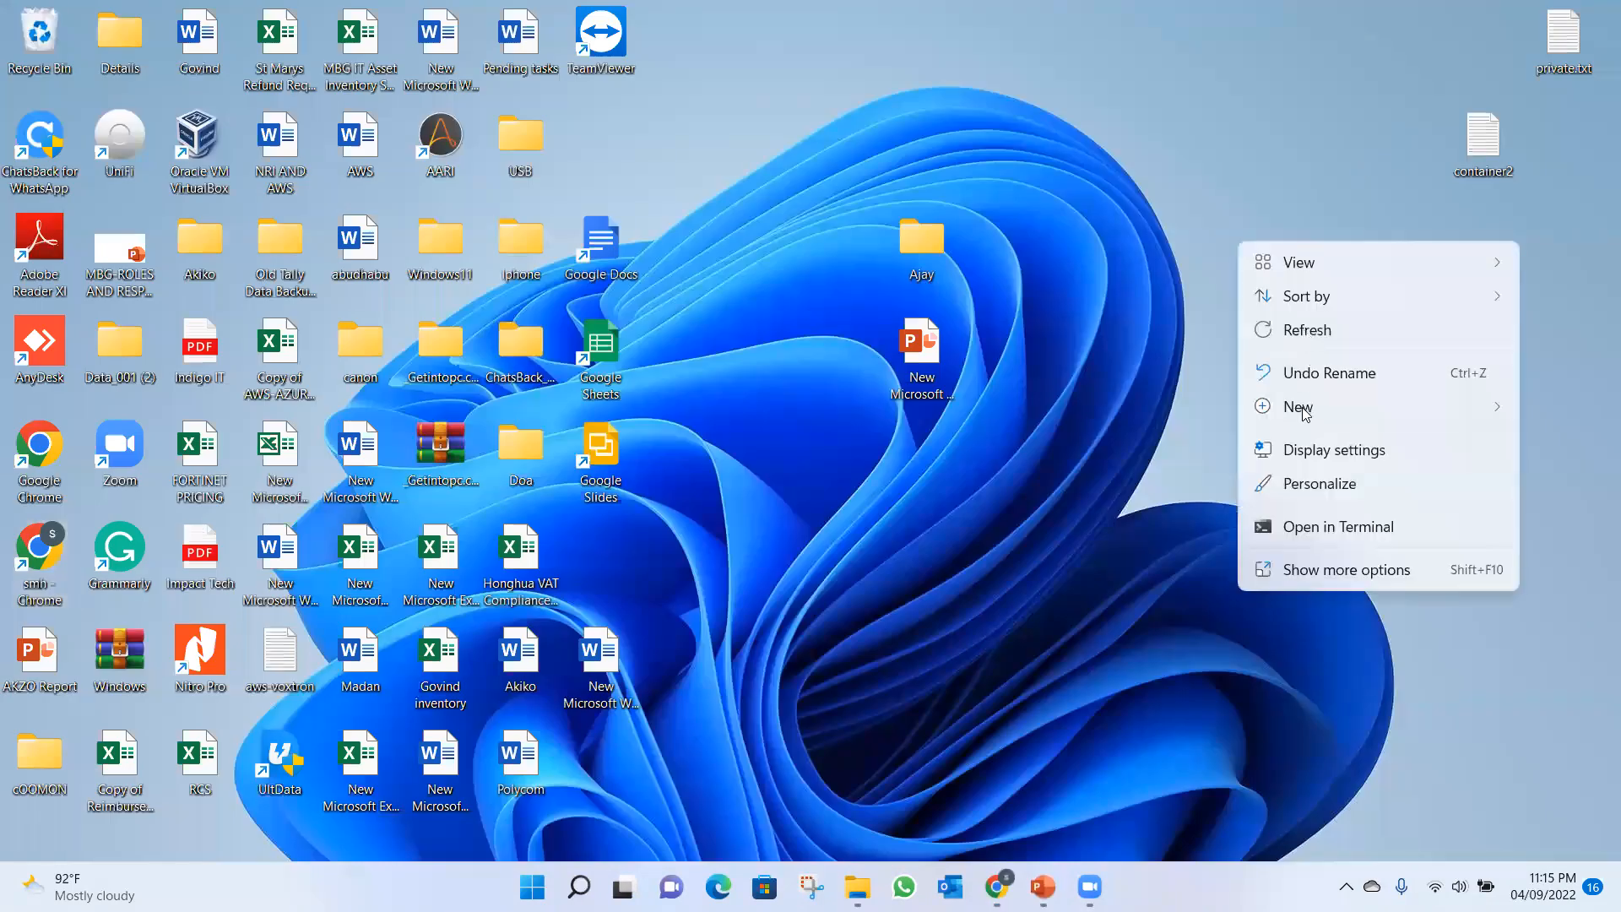
{"action": "mouse_move", "coordinate": [1305, 410]}
{"action": "left_click", "coordinate": [1307, 55]}
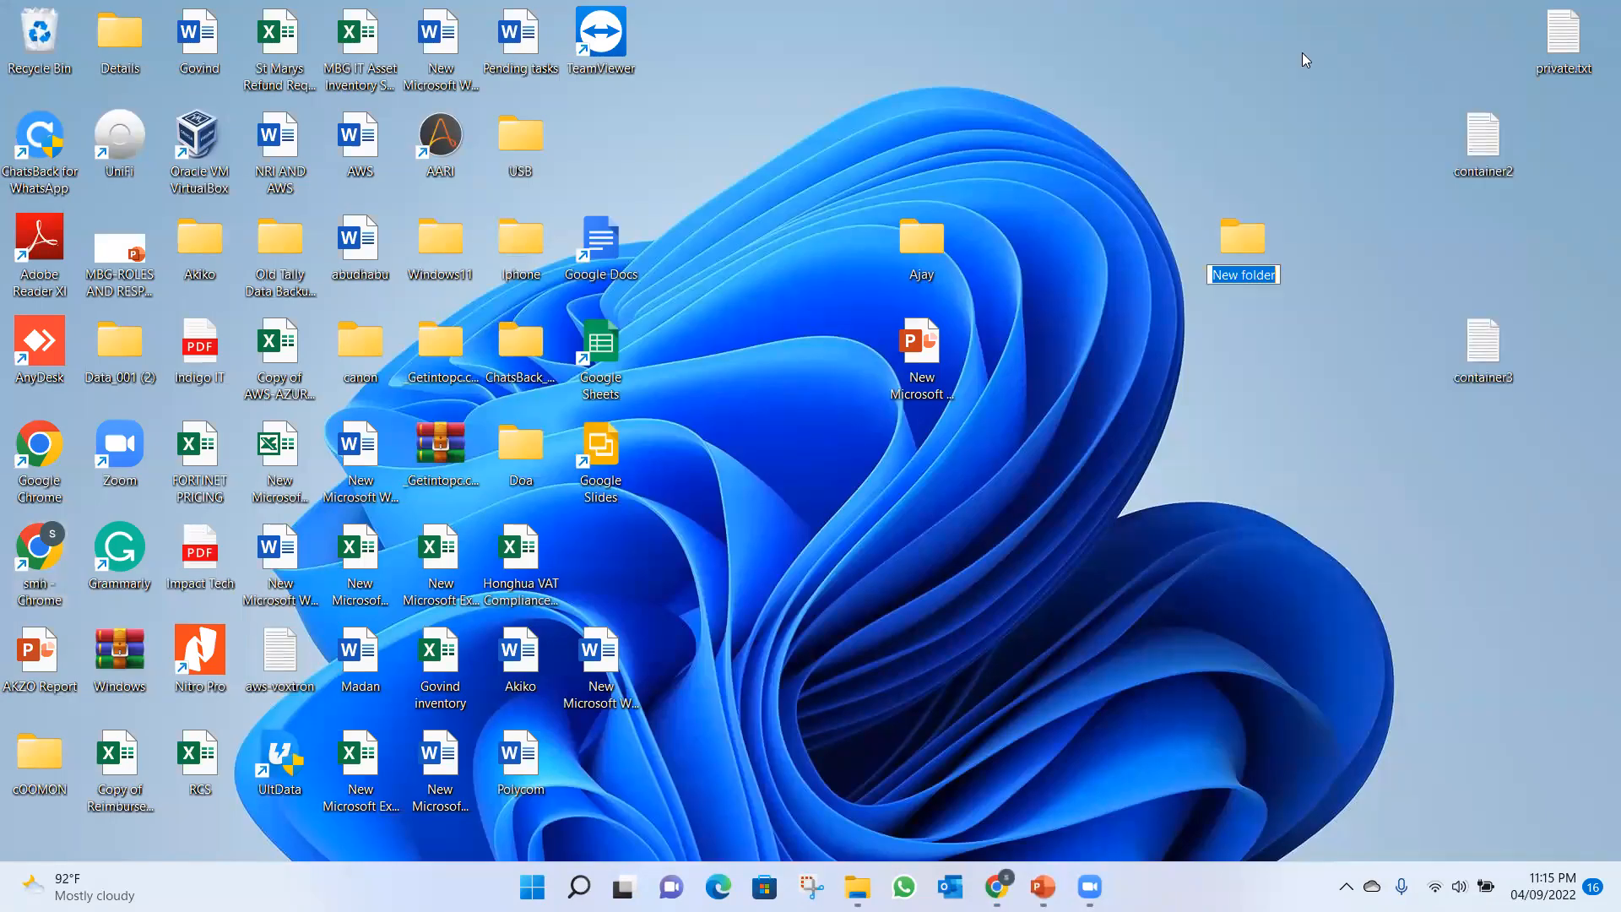
{"action": "type", "text": "Azure"}
{"action": "key", "text": "Return"}
Open the Azure desktop folder and create a text document named Azure1 in it.
{"action": "double_click", "coordinate": [1240, 245]}
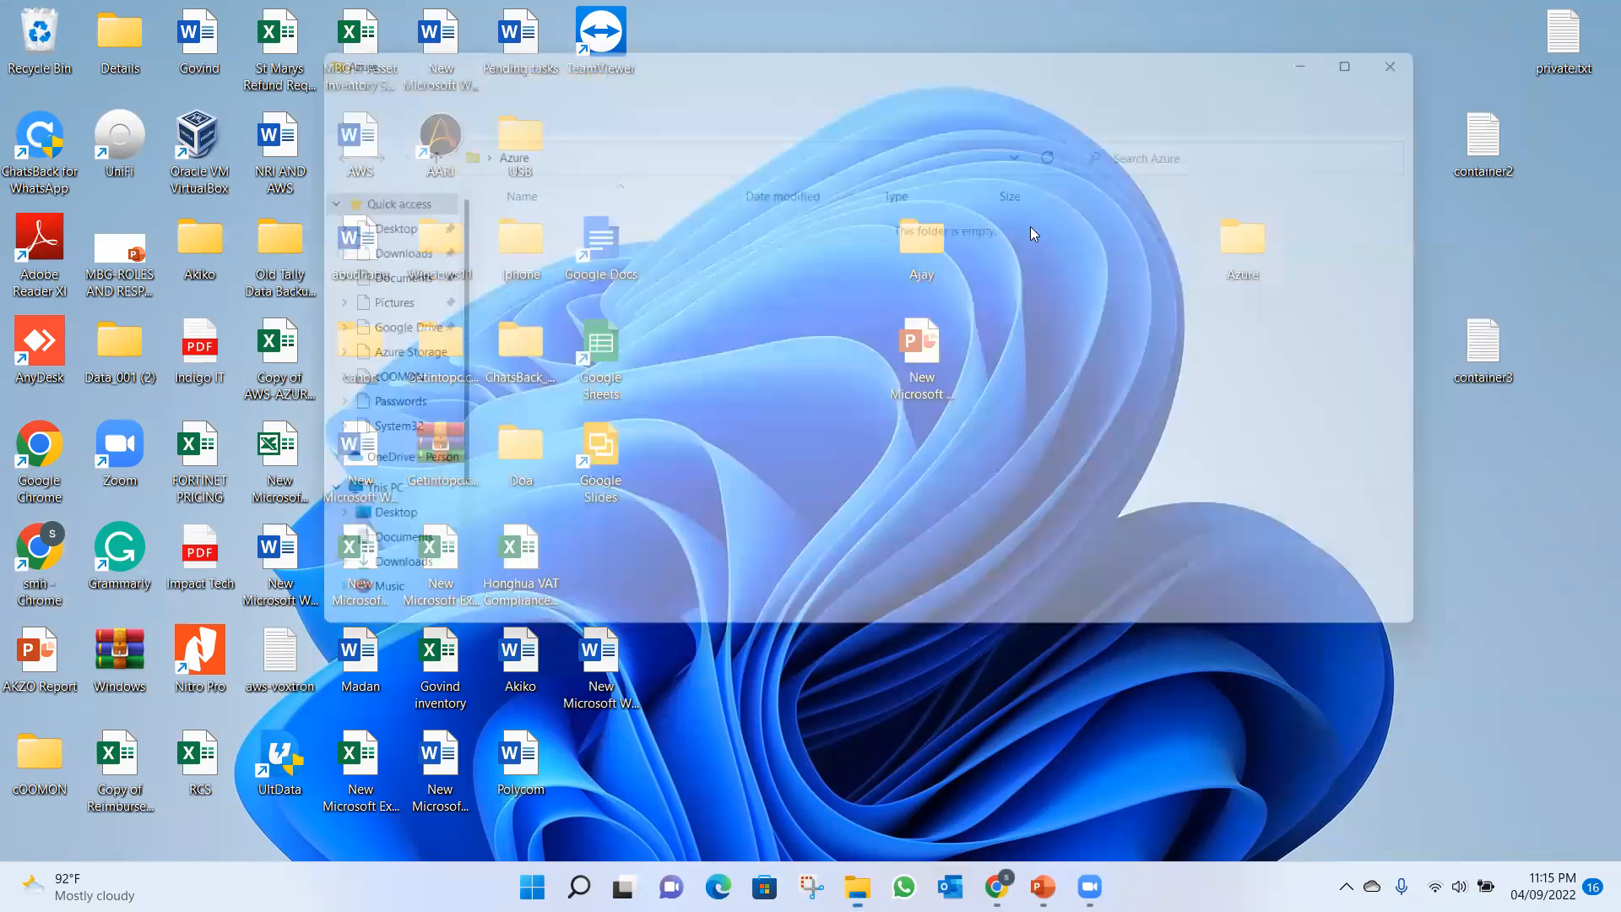
{"action": "right_click", "coordinate": [629, 291]}
{"action": "mouse_move", "coordinate": [699, 460]}
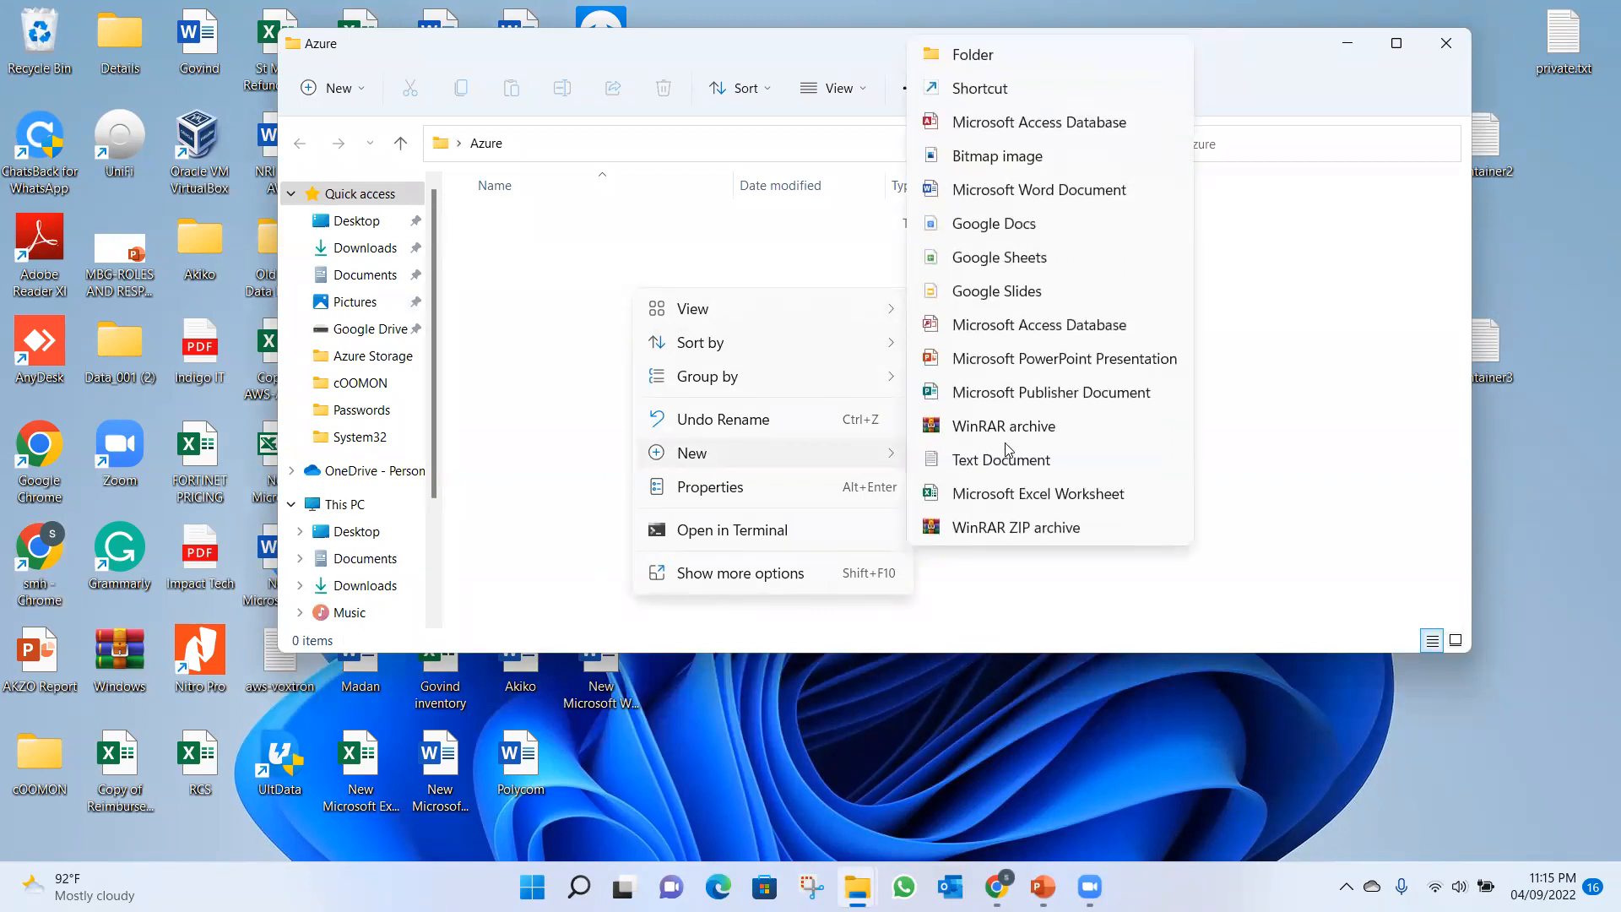
{"action": "left_click", "coordinate": [966, 466]}
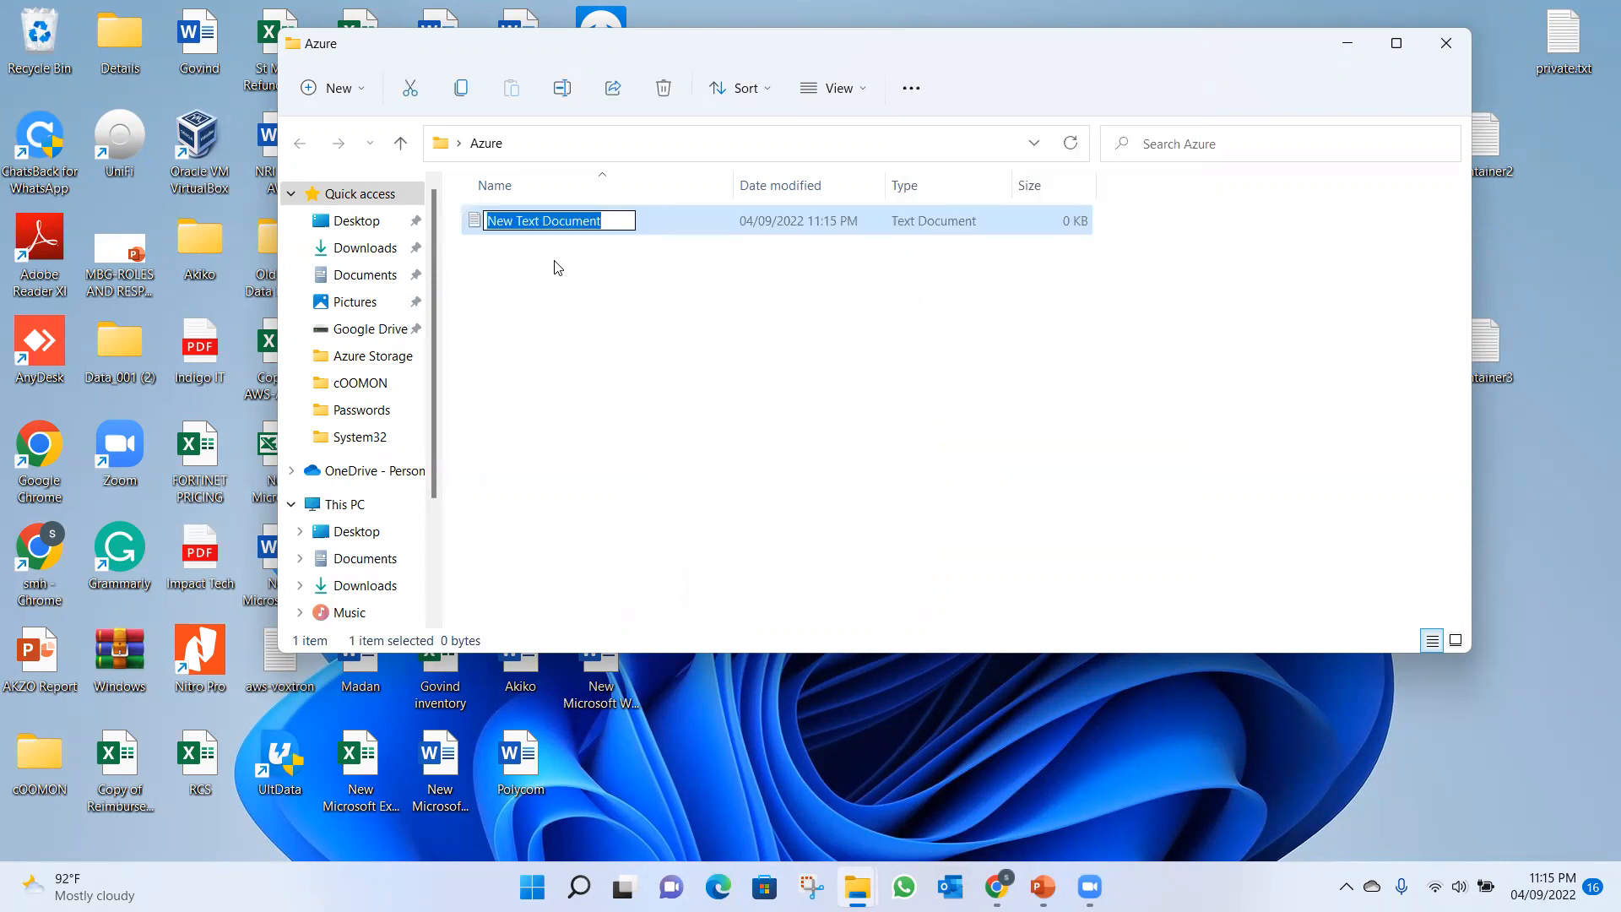
{"action": "type", "text": "Azure1"}
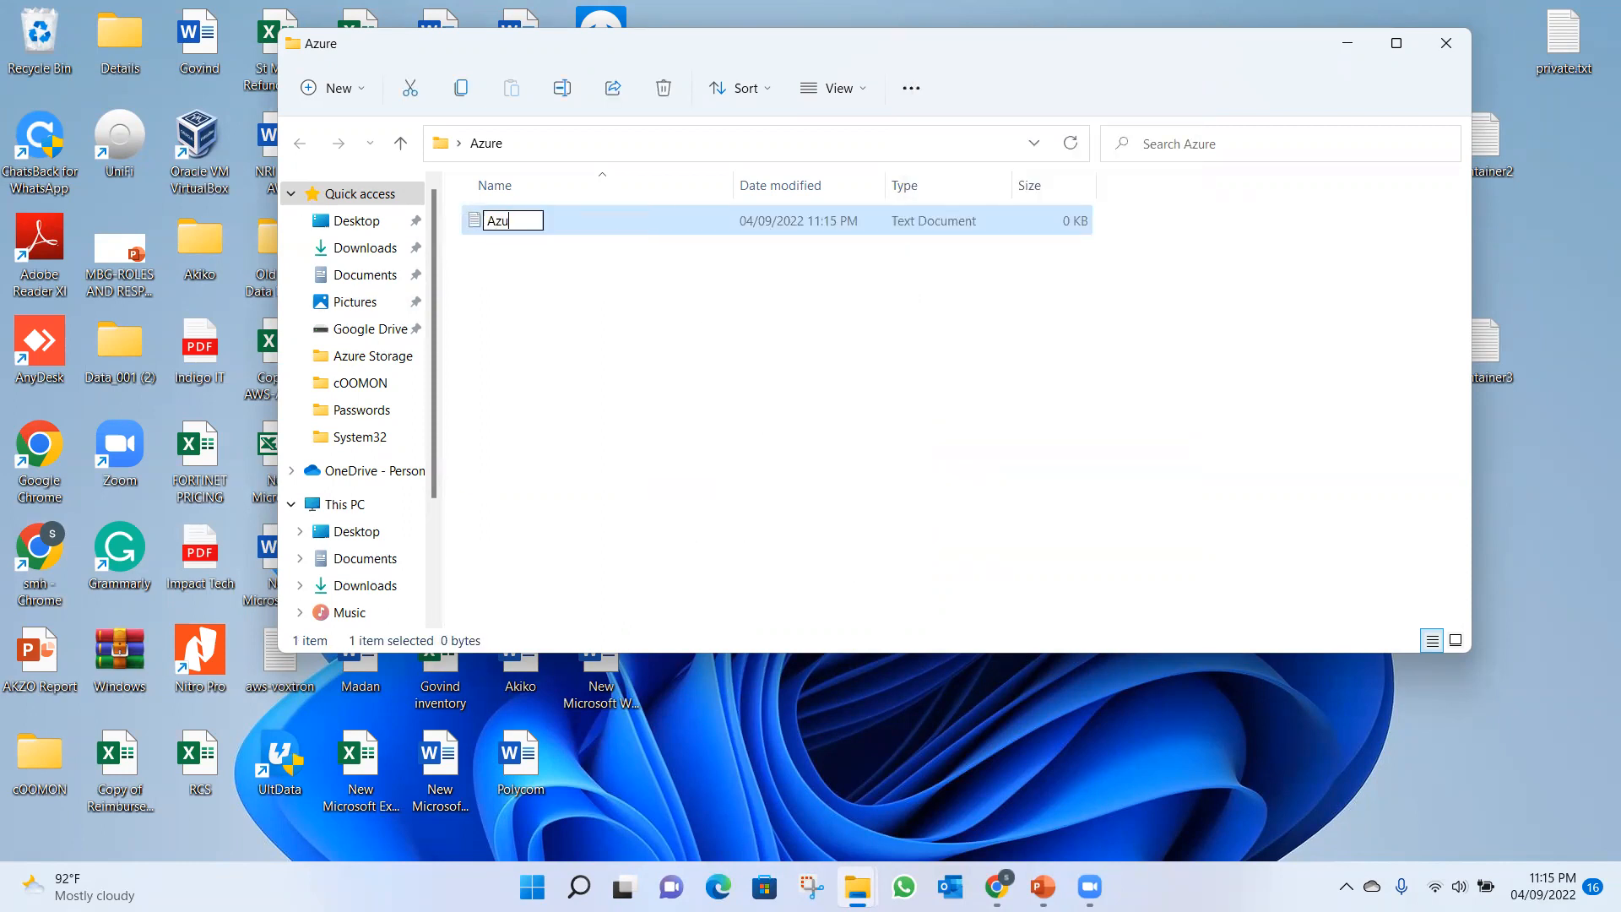
{"action": "left_click", "coordinate": [546, 290]}
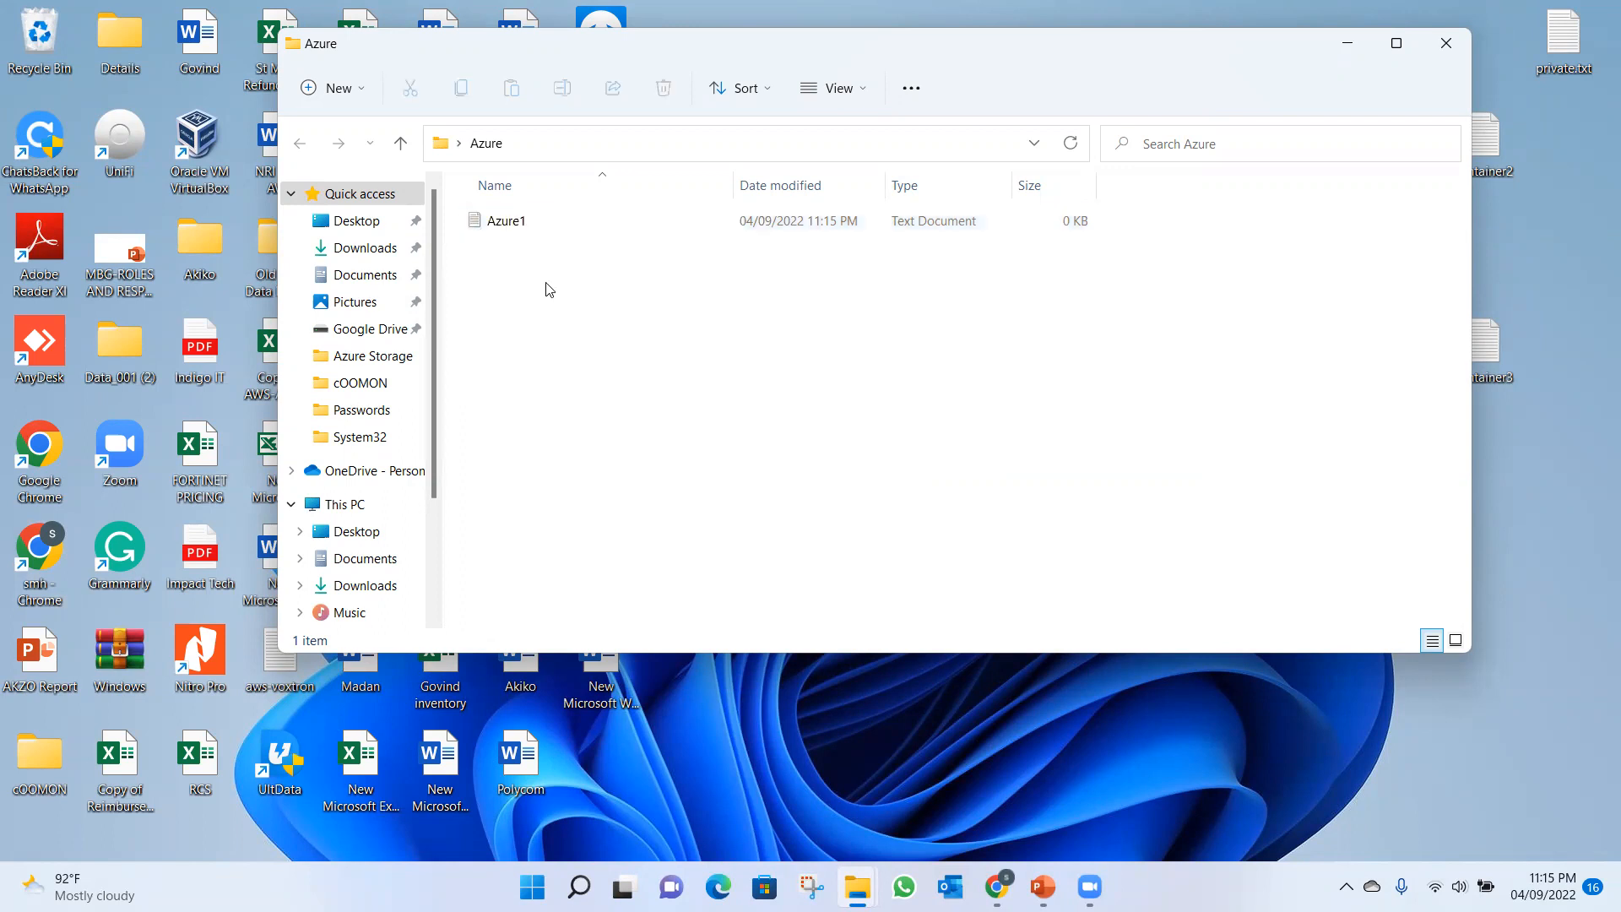
Create a second text document named Azure2 in the Azure folder.
{"action": "right_click", "coordinate": [548, 288]}
{"action": "mouse_move", "coordinate": [639, 464]}
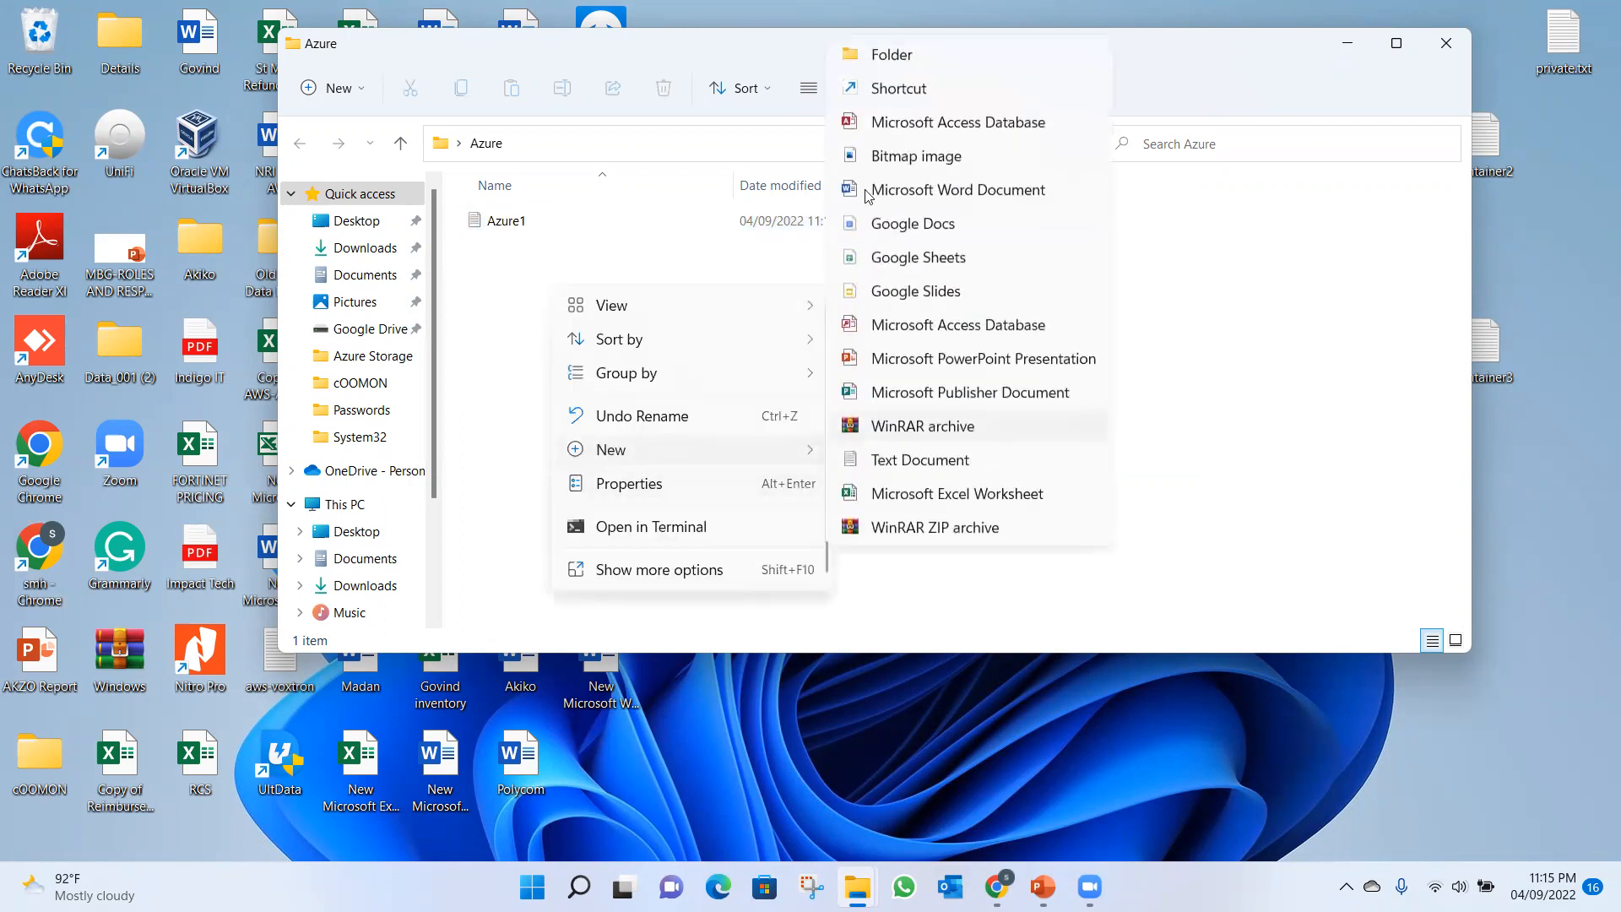
{"action": "left_click", "coordinate": [906, 475]}
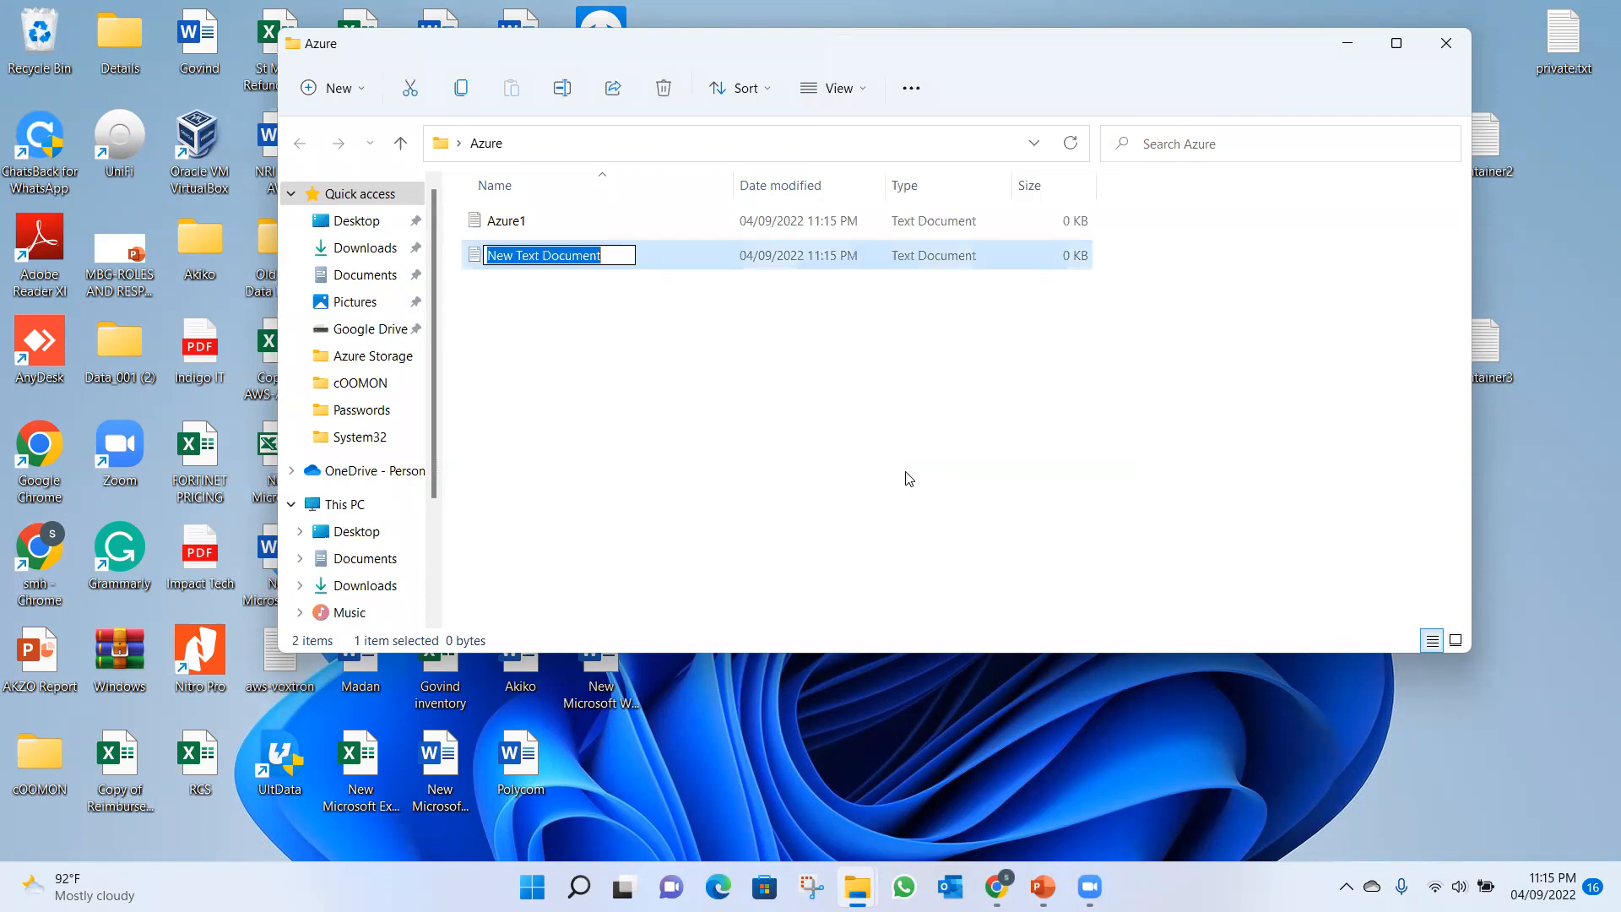
{"action": "type", "text": "Azure2"}
{"action": "left_click", "coordinate": [800, 448]}
Create a third text document named Azure3 in the Azure folder and close the folder window.
{"action": "right_click", "coordinate": [800, 448]}
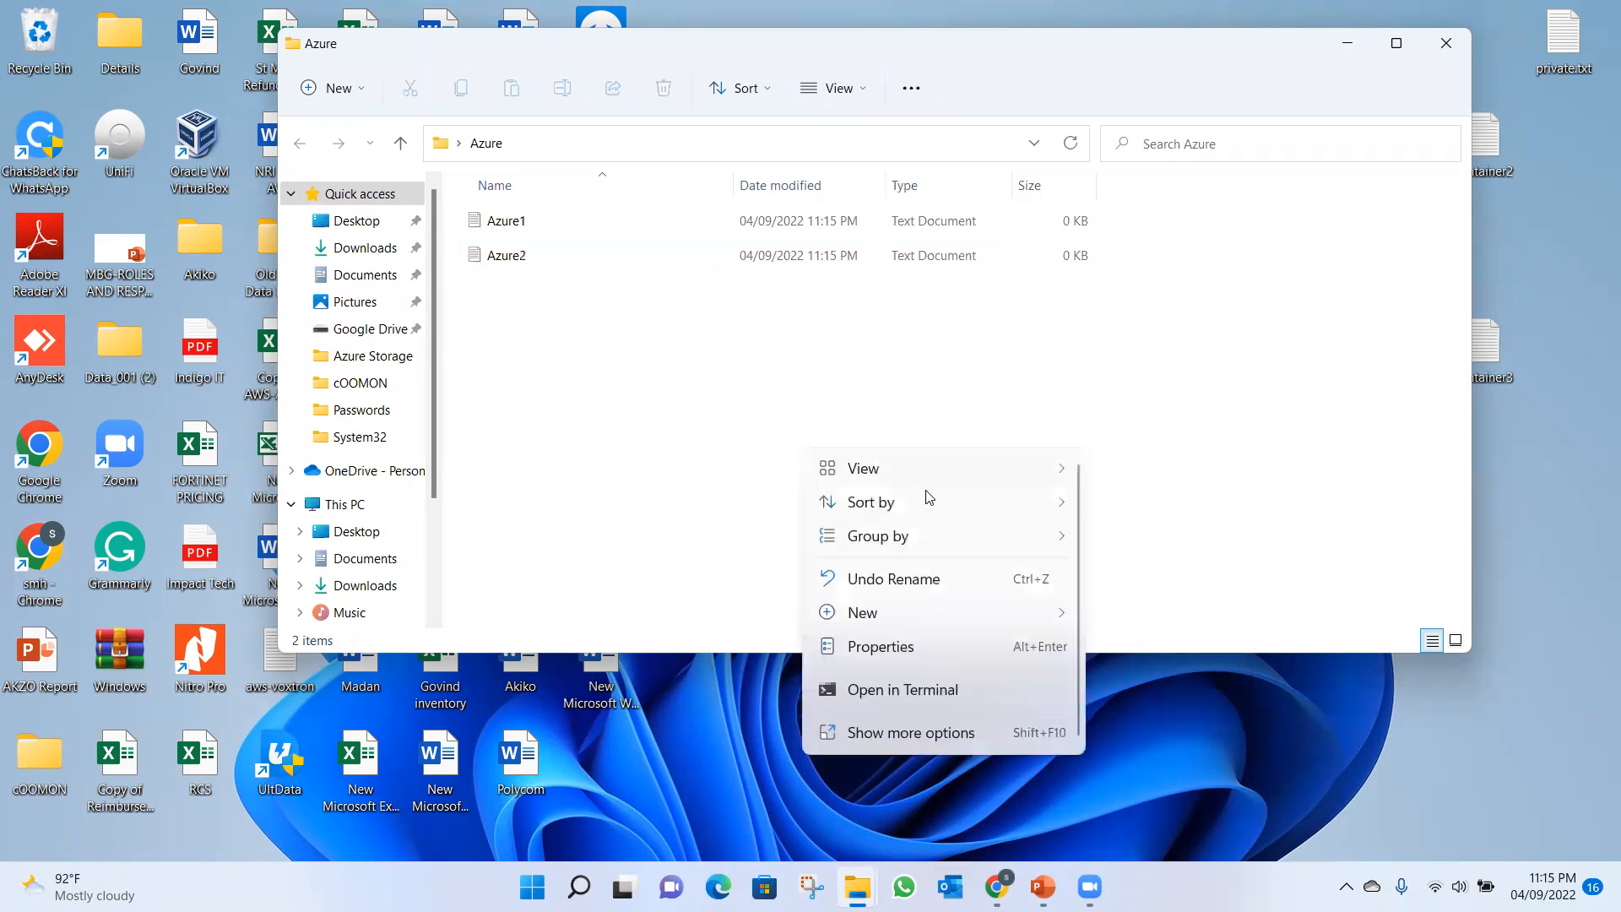
{"action": "mouse_move", "coordinate": [886, 615]}
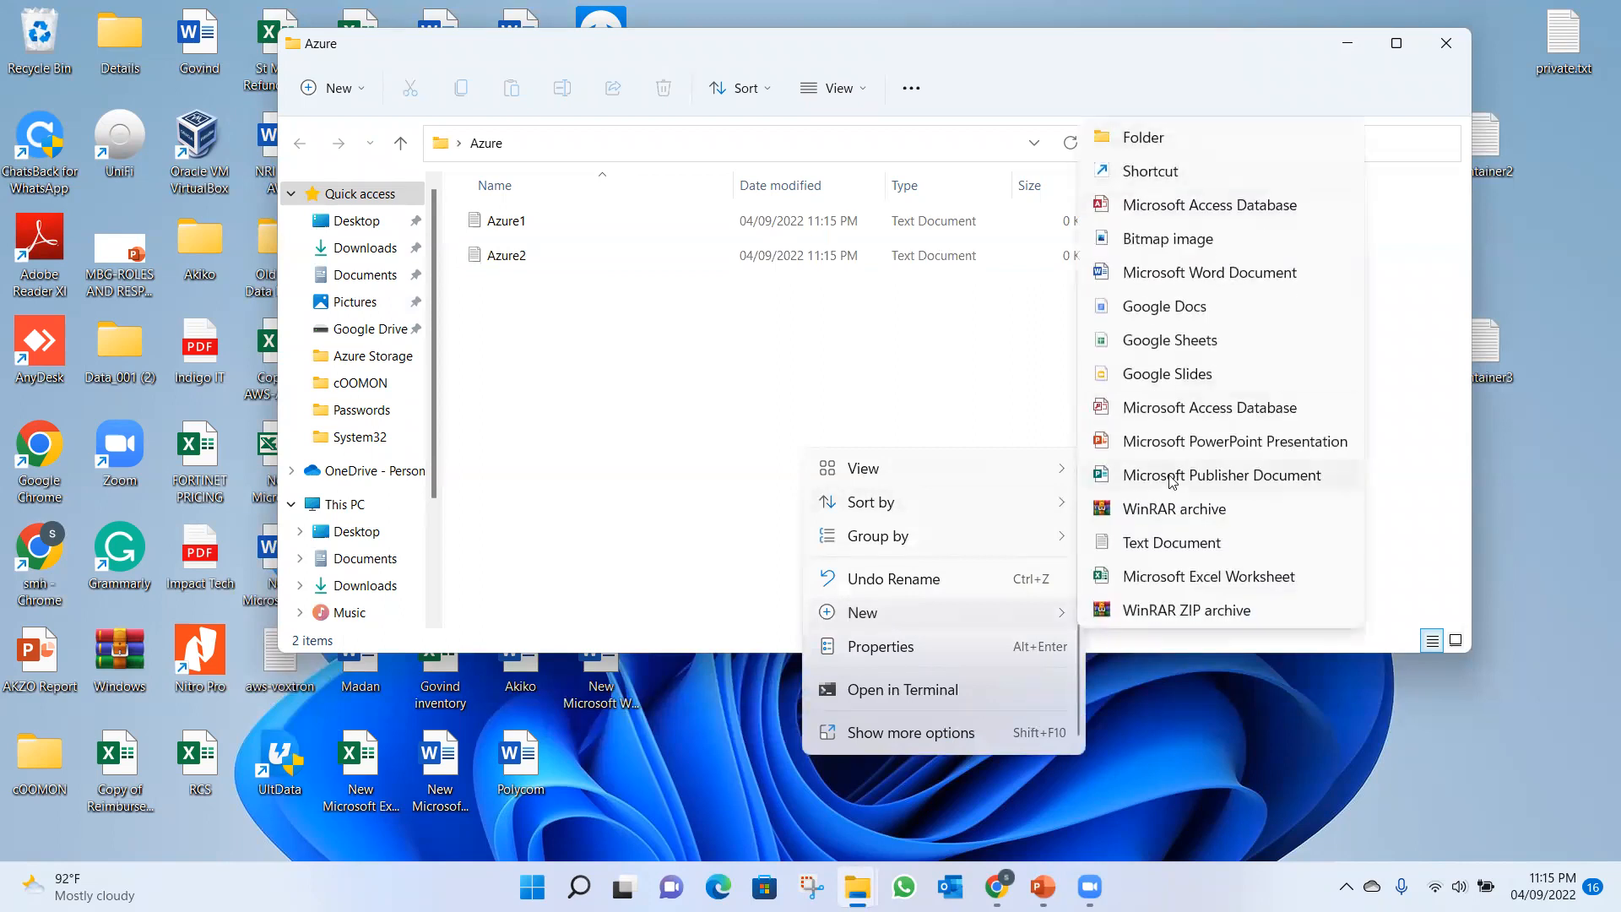
{"action": "left_click", "coordinate": [1165, 543]}
{"action": "type", "text": "Azure3"}
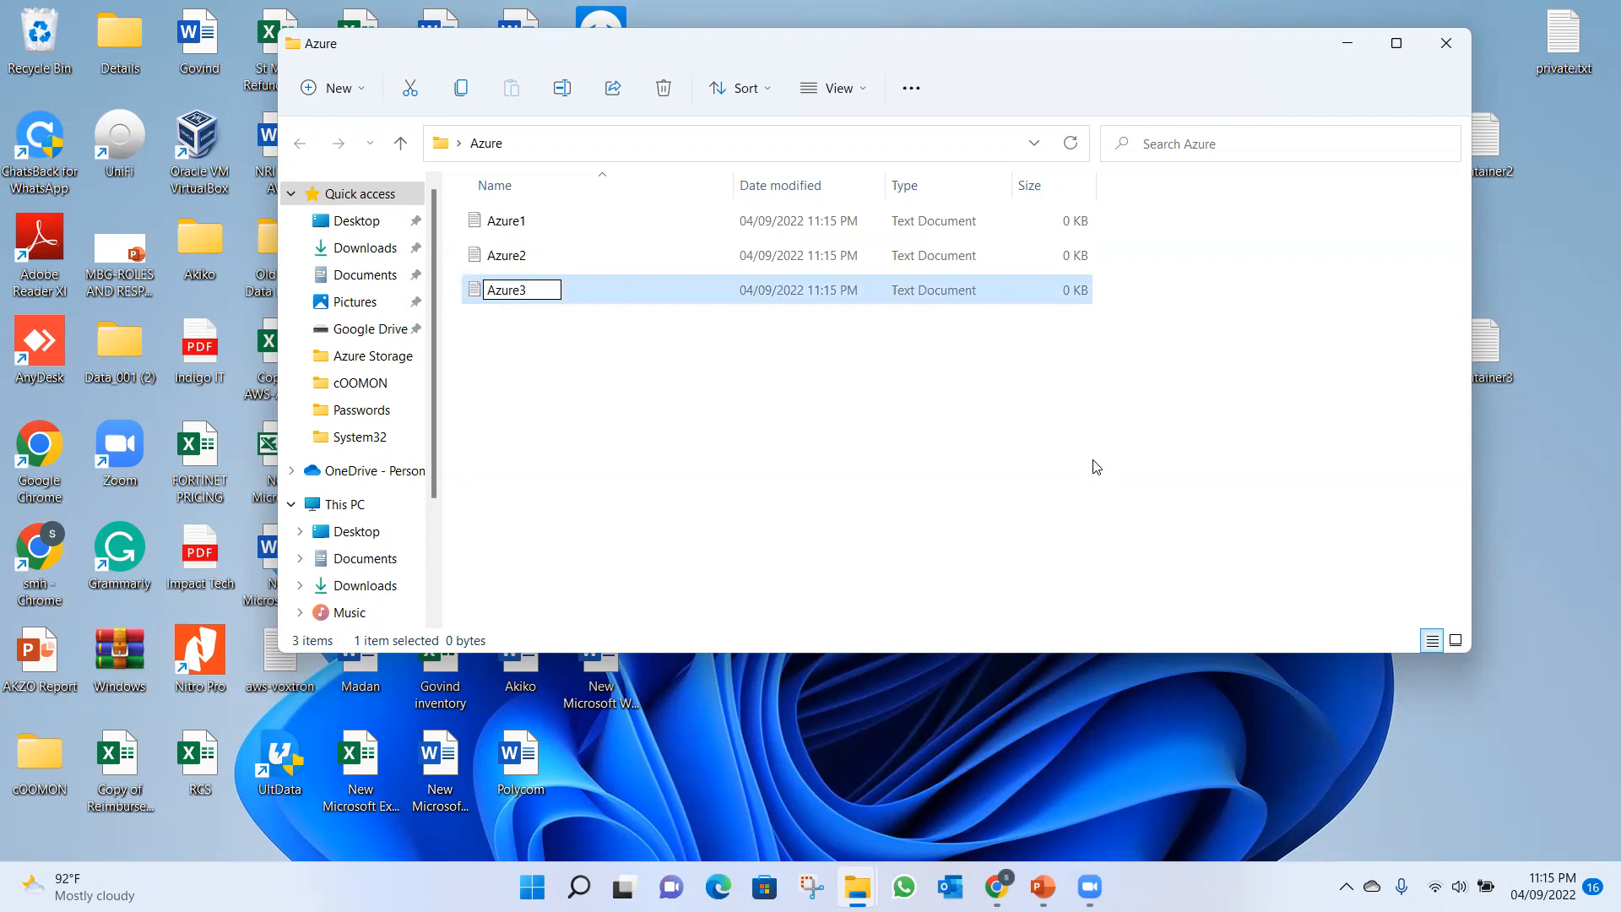
{"action": "left_click", "coordinate": [1097, 467]}
{"action": "left_click", "coordinate": [1446, 43]}
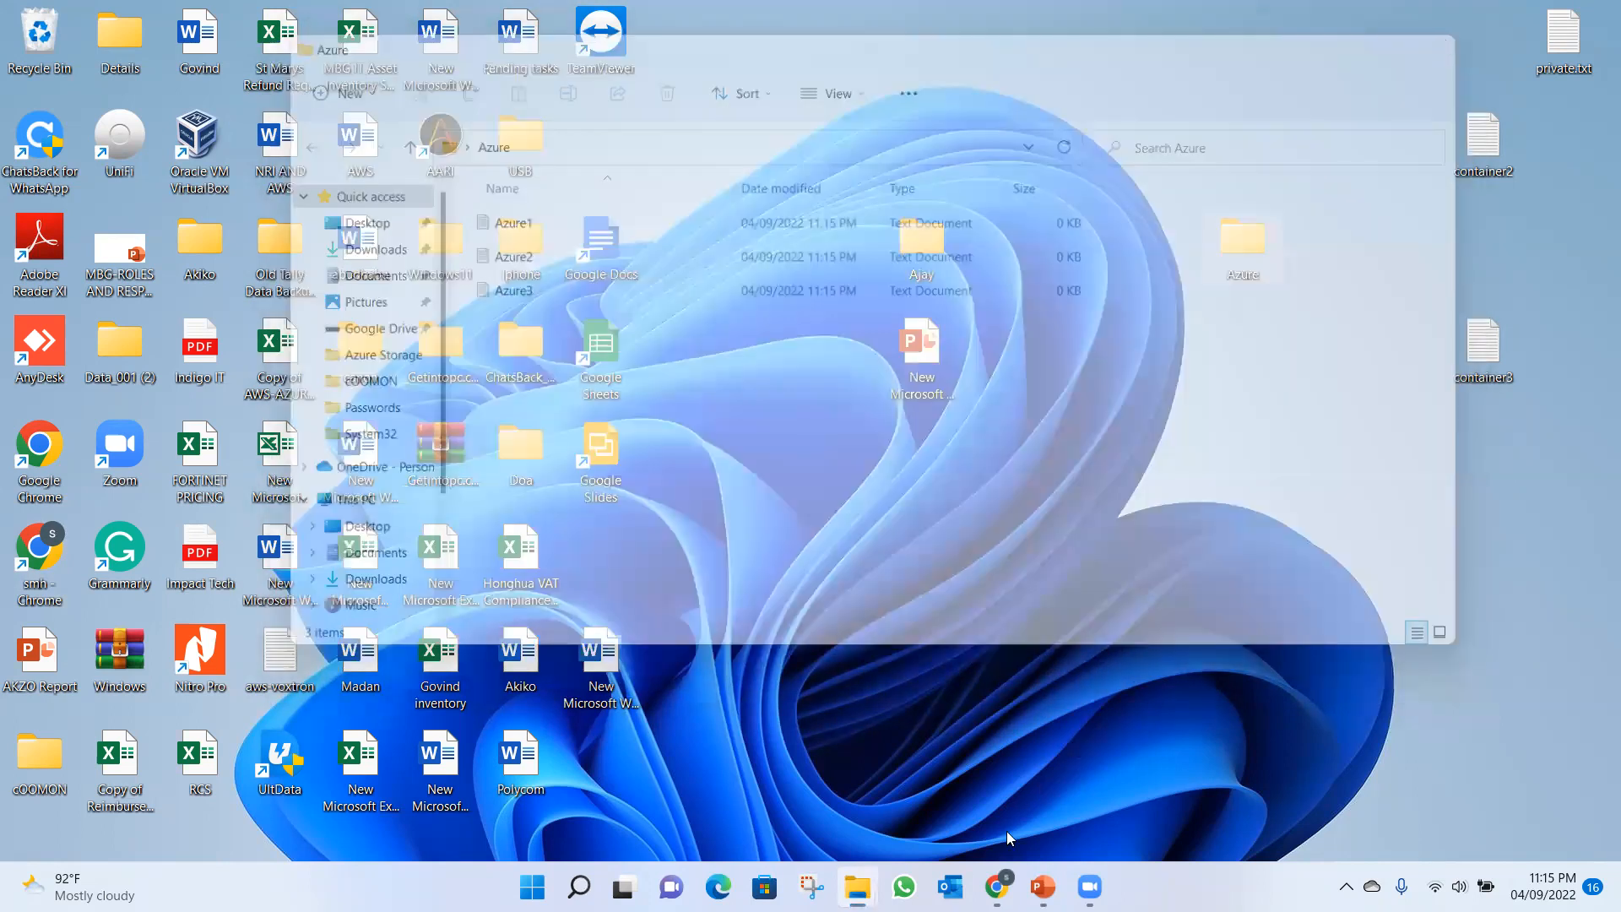
Switch back to the Azure portal in Chrome and open the Containers list of the newly deployed habeelstrg storage account.
{"action": "left_click", "coordinate": [997, 886]}
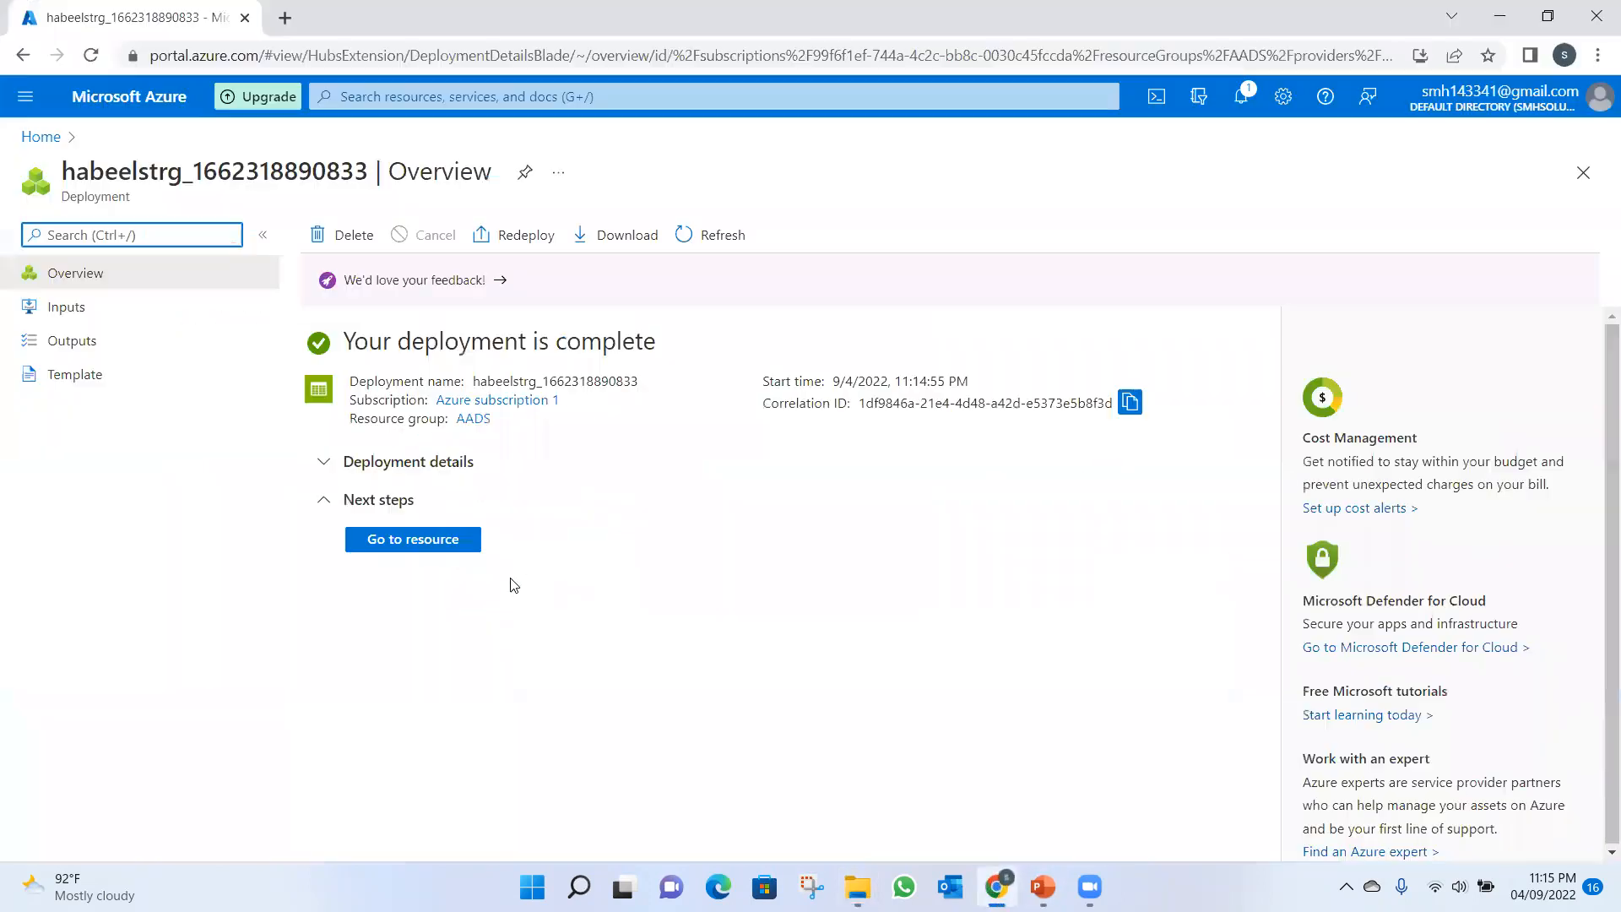
{"action": "left_click", "coordinate": [428, 542]}
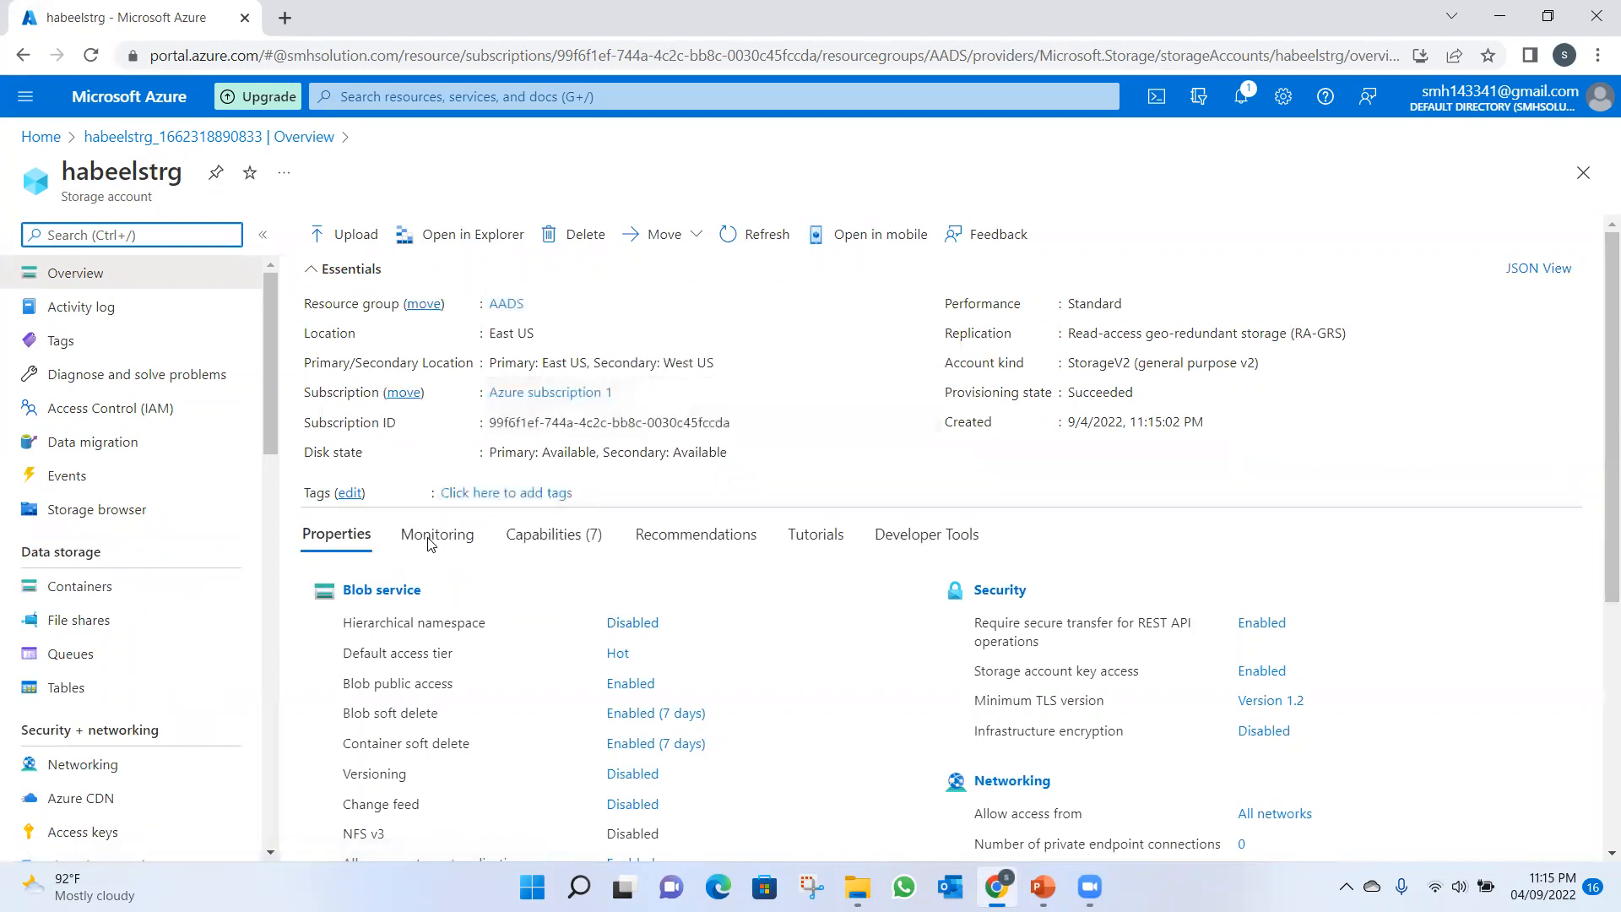
{"action": "mouse_move", "coordinate": [272, 442]}
{"action": "left_mouse_down"}
{"action": "mouse_move", "coordinate": [268, 544]}
{"action": "mouse_move", "coordinate": [264, 517]}
{"action": "left_mouse_up"}
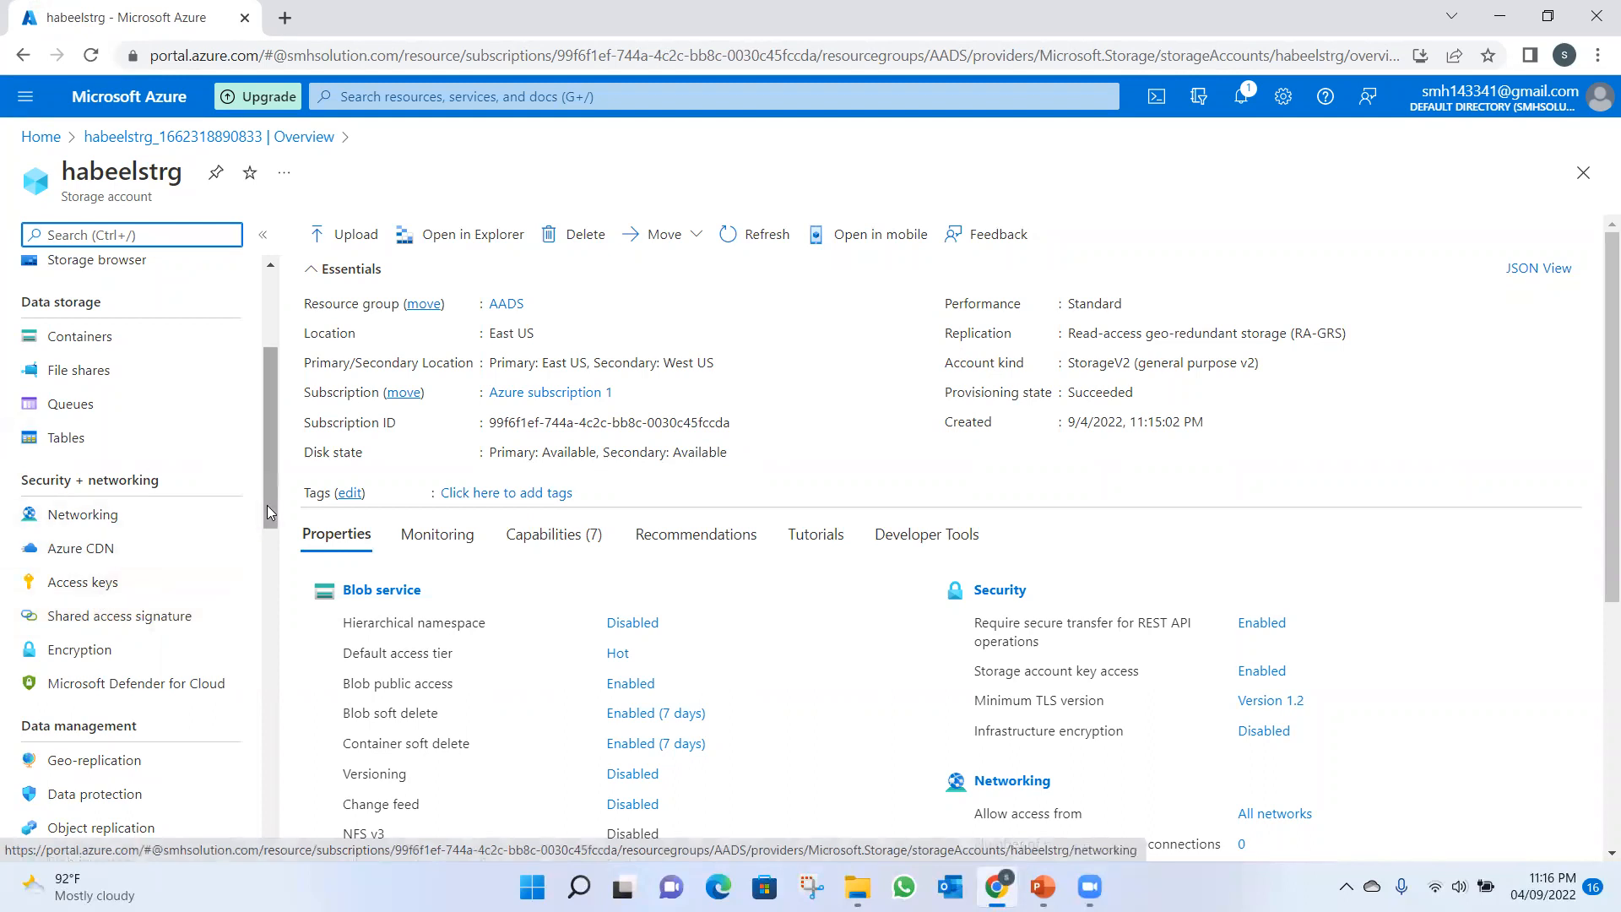
{"action": "left_click_drag", "start_coordinate": [267, 507], "coordinate": [270, 474]}
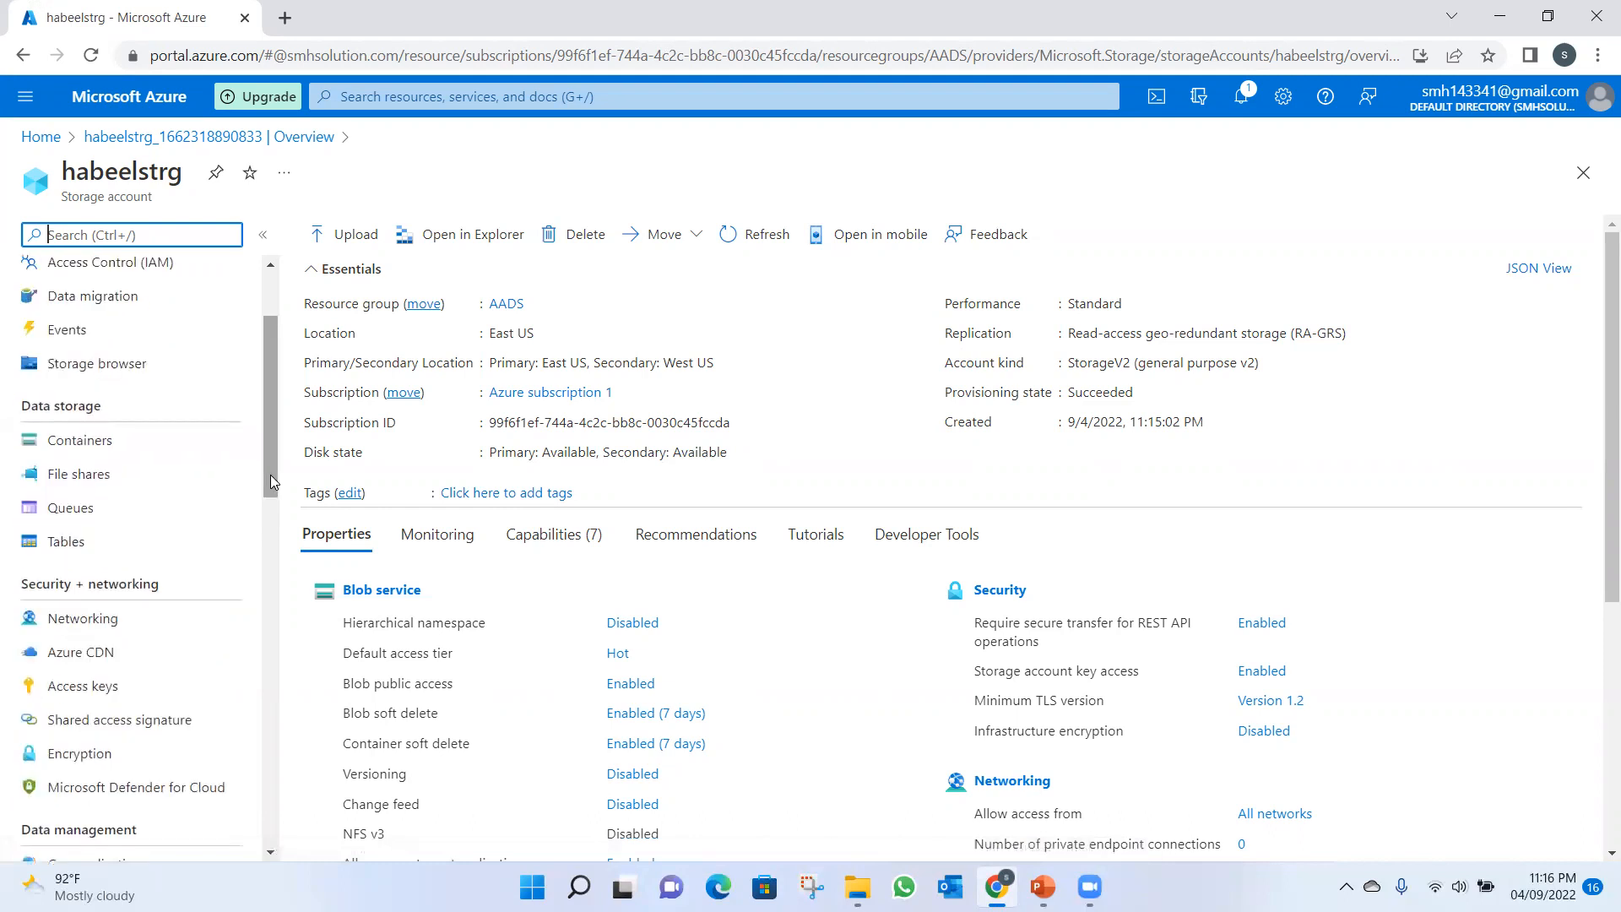
{"action": "left_click", "coordinate": [77, 440]}
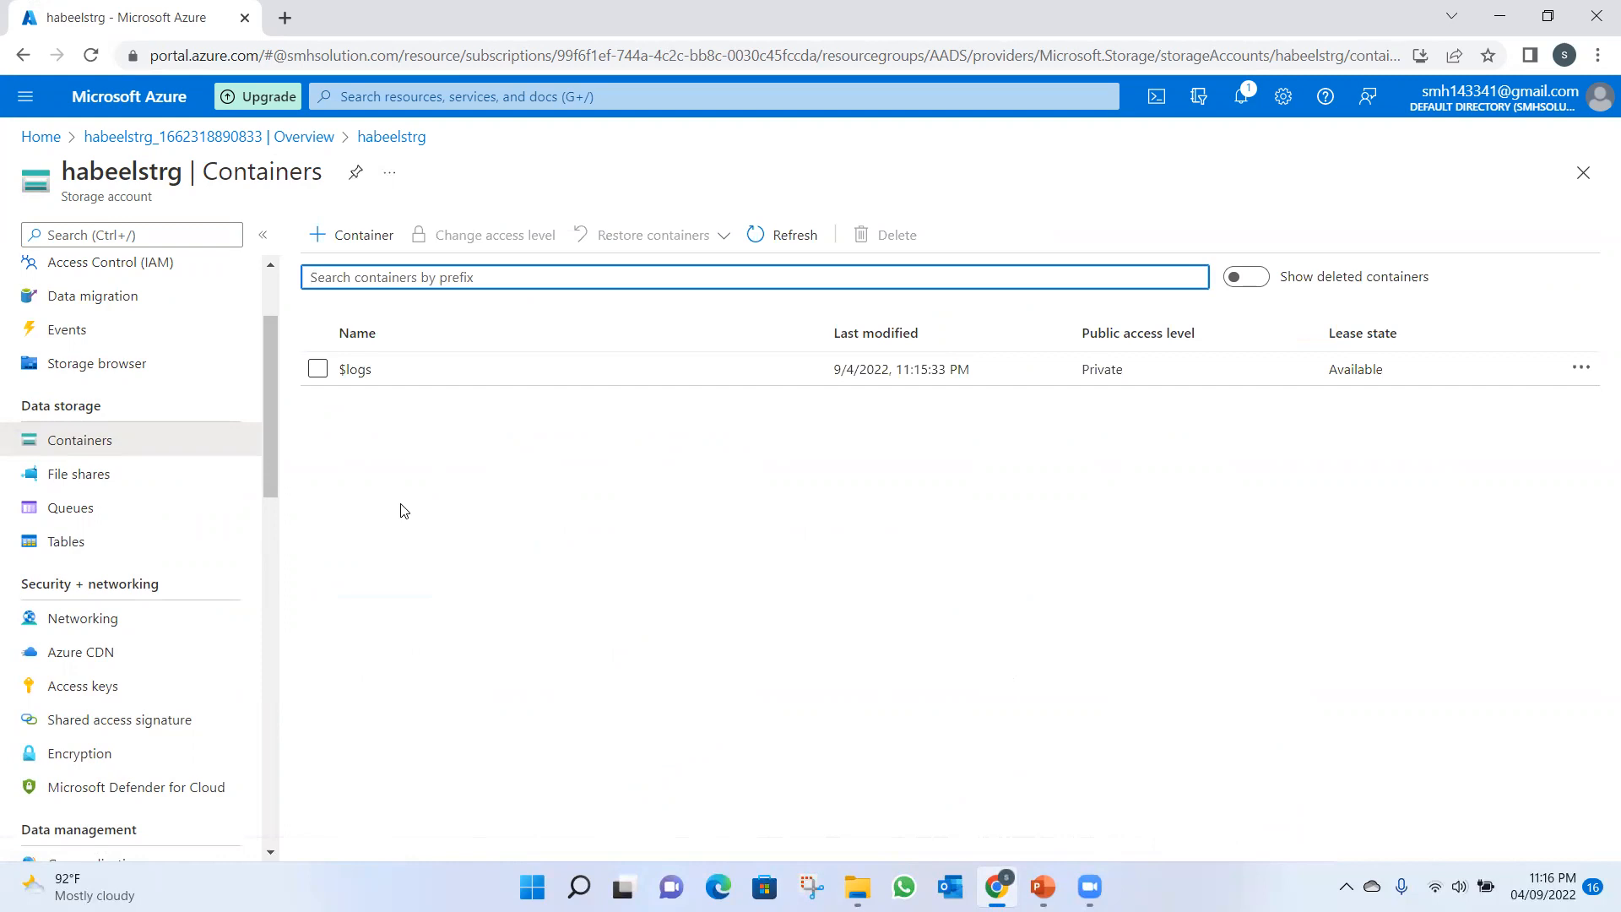
Create a container named strgcontainer with the Private (no anonymous access) level.
{"action": "left_click", "coordinate": [361, 237]}
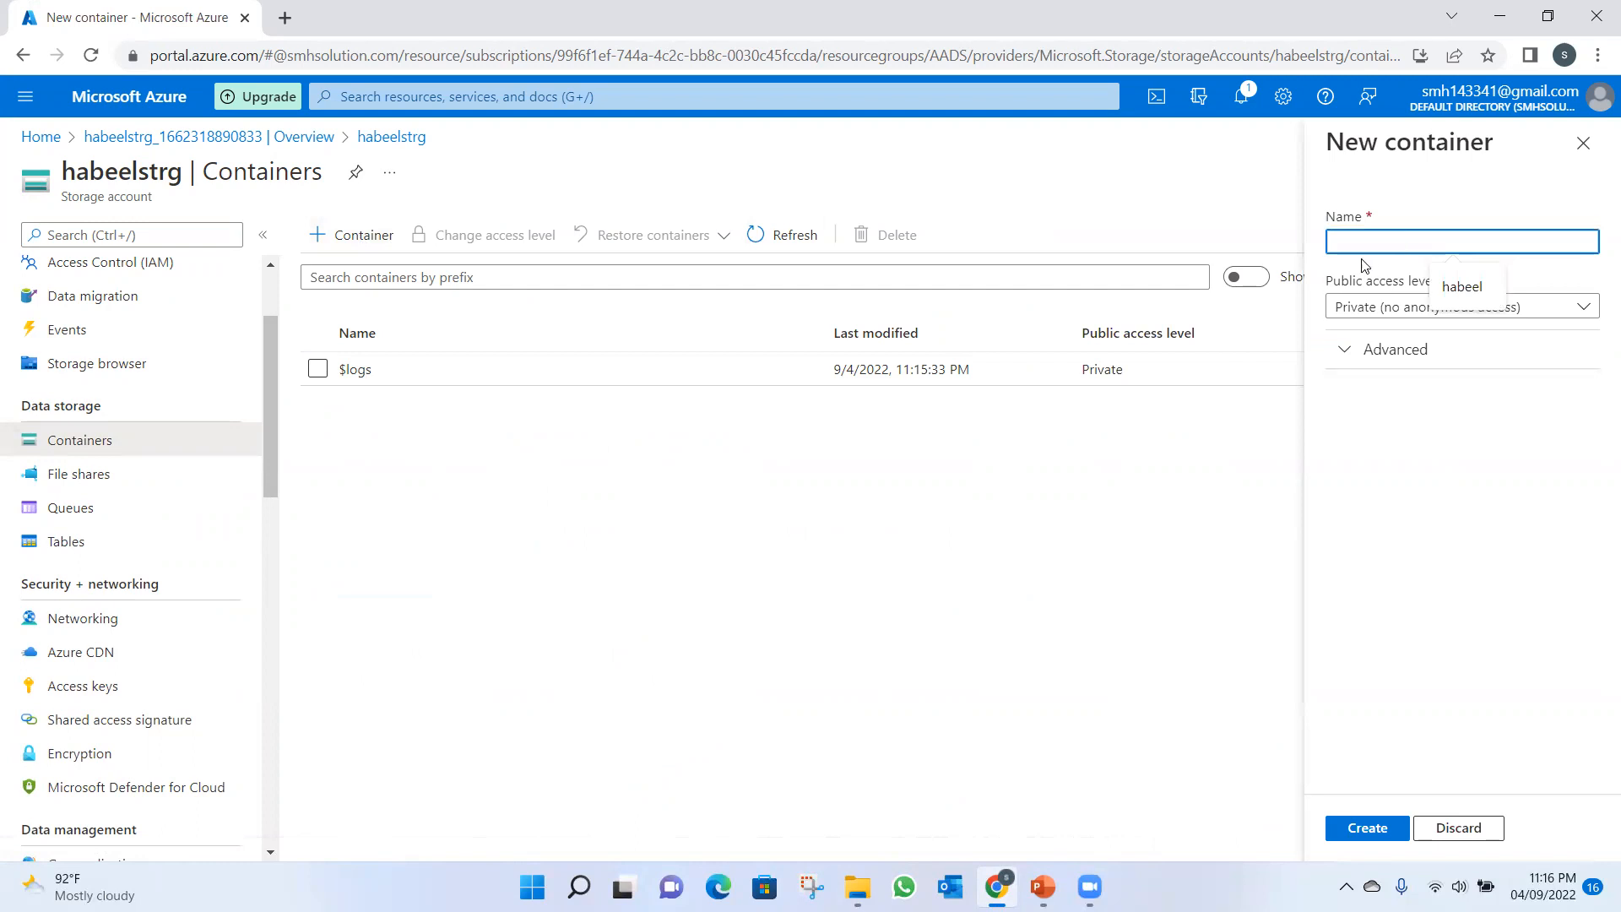
{"action": "type", "text": "stor"}
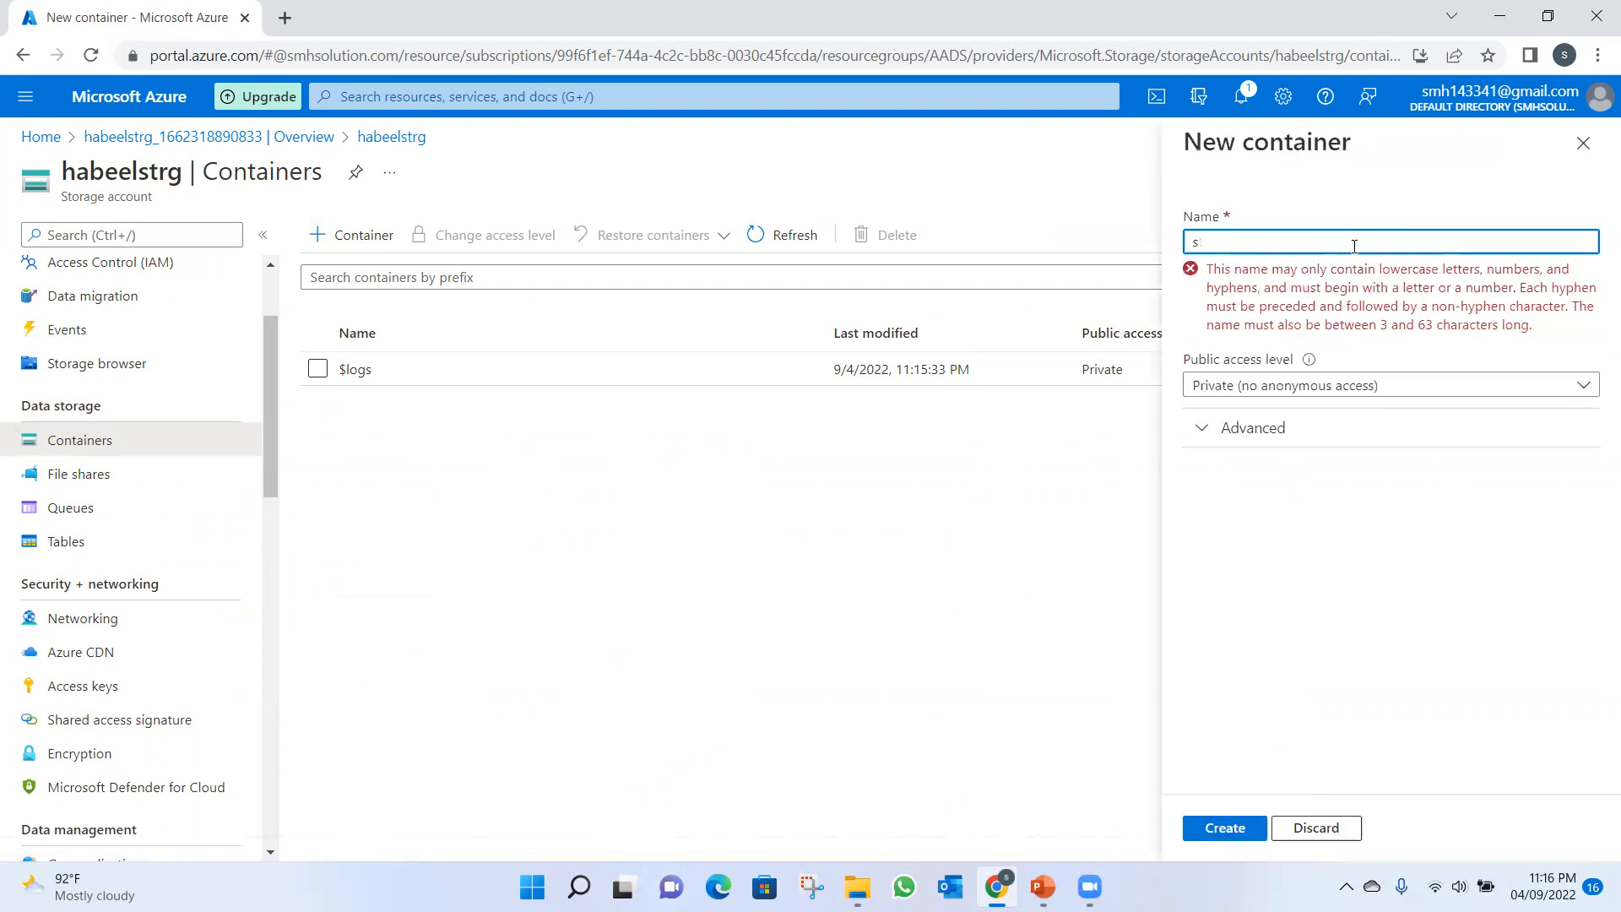
{"action": "type", "text": "strgcontainer"}
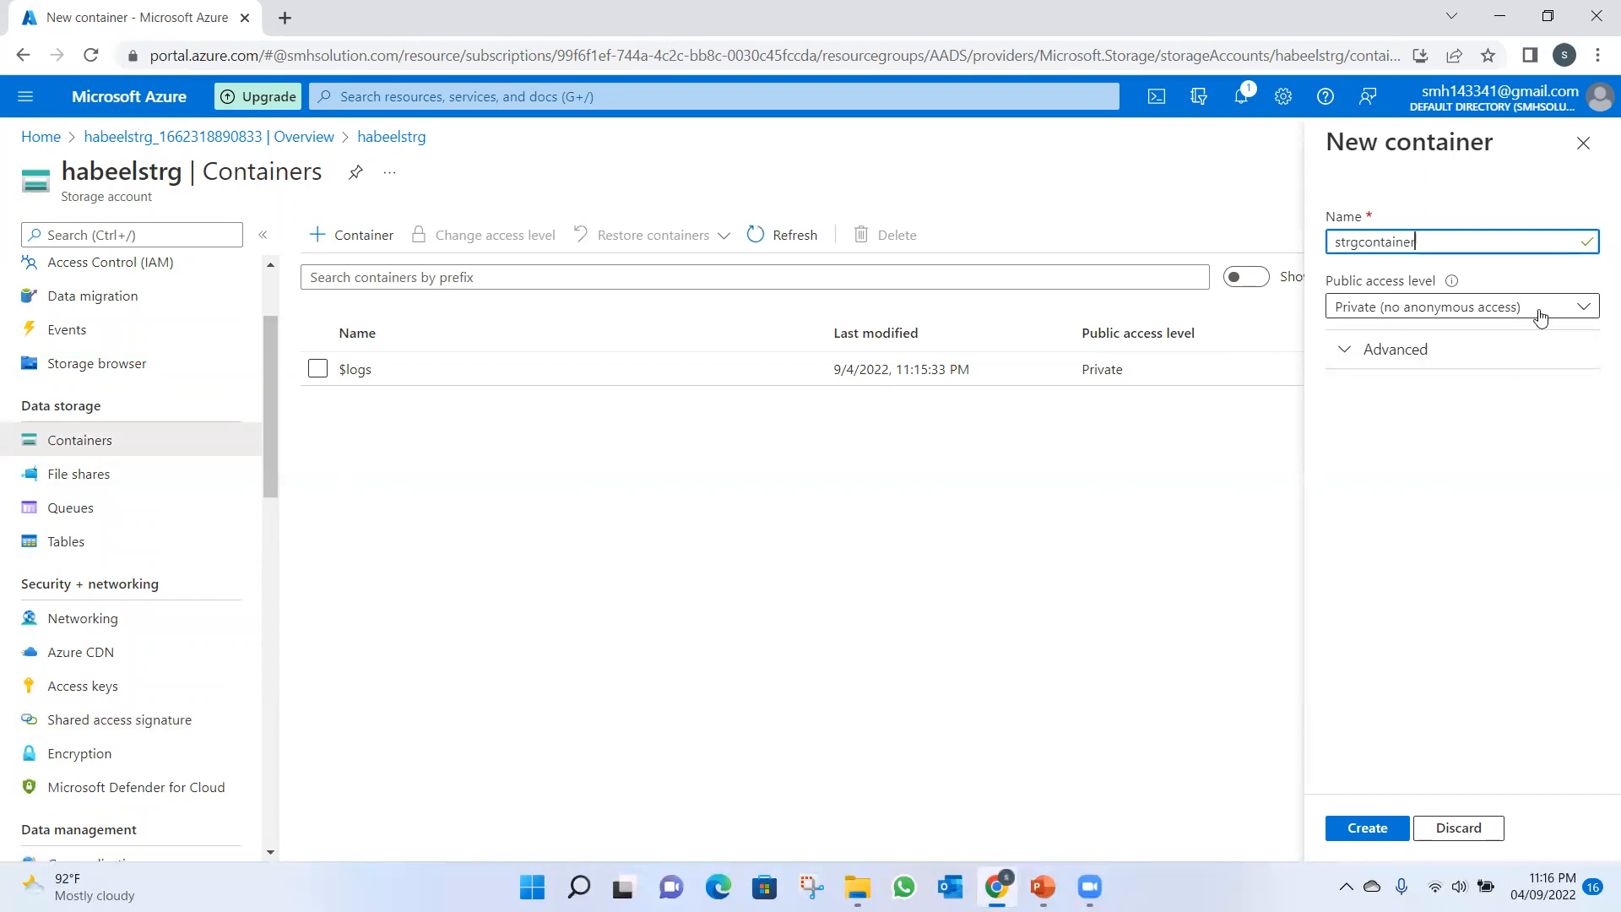
{"action": "left_click", "coordinate": [1369, 829]}
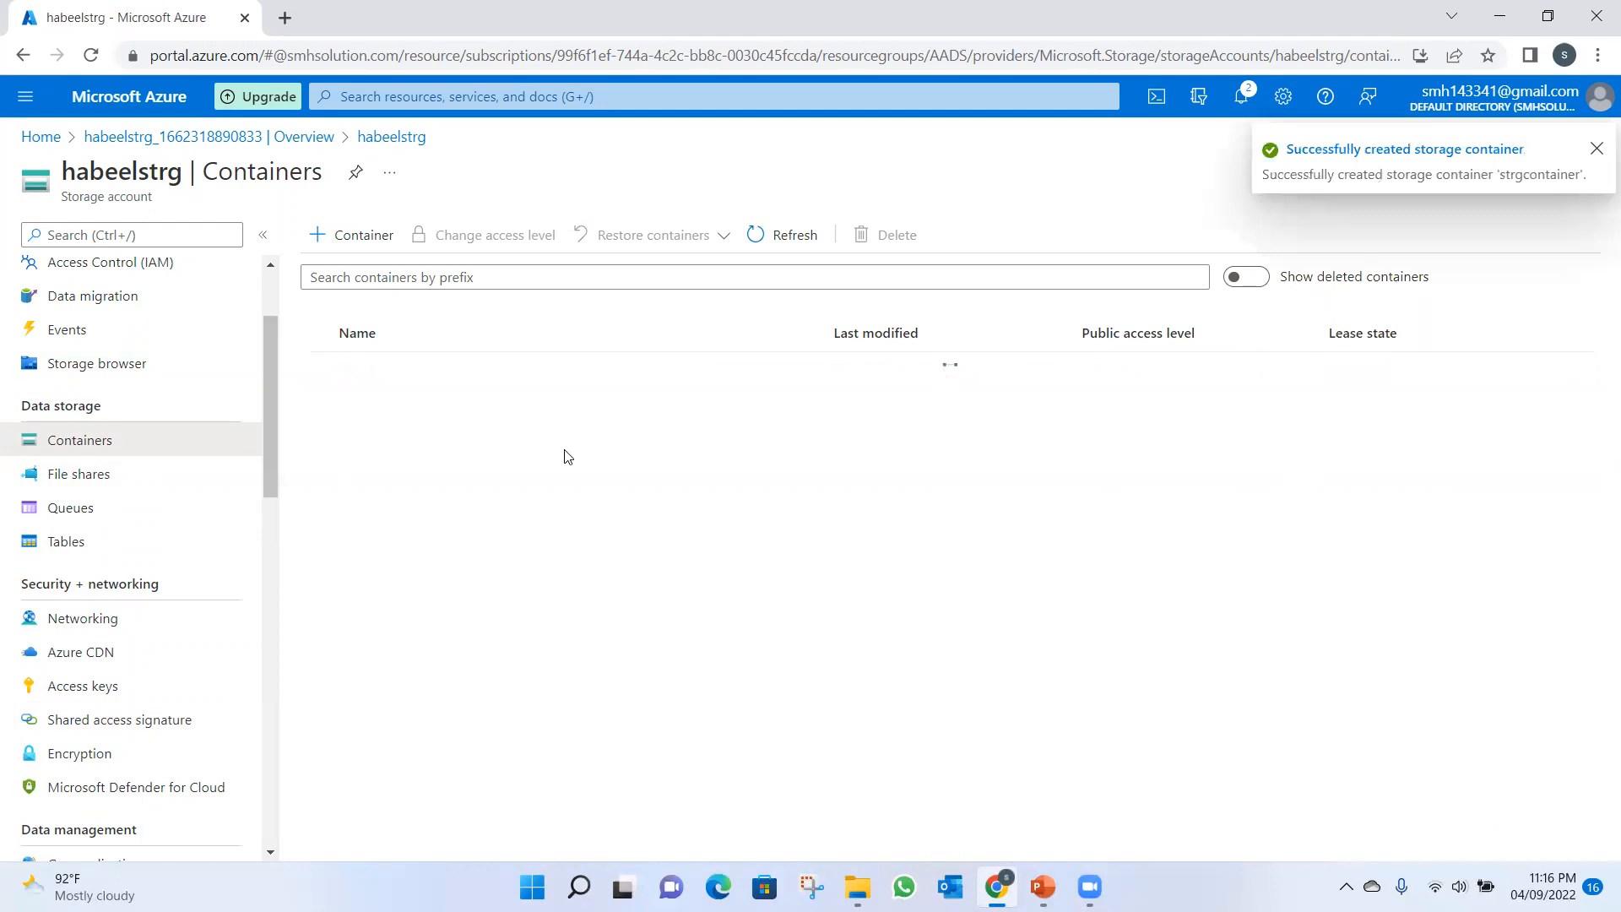
Create a container named strgcontainerblob with the Blob (anonymous read access for blobs only) level.
{"action": "left_click", "coordinate": [346, 234]}
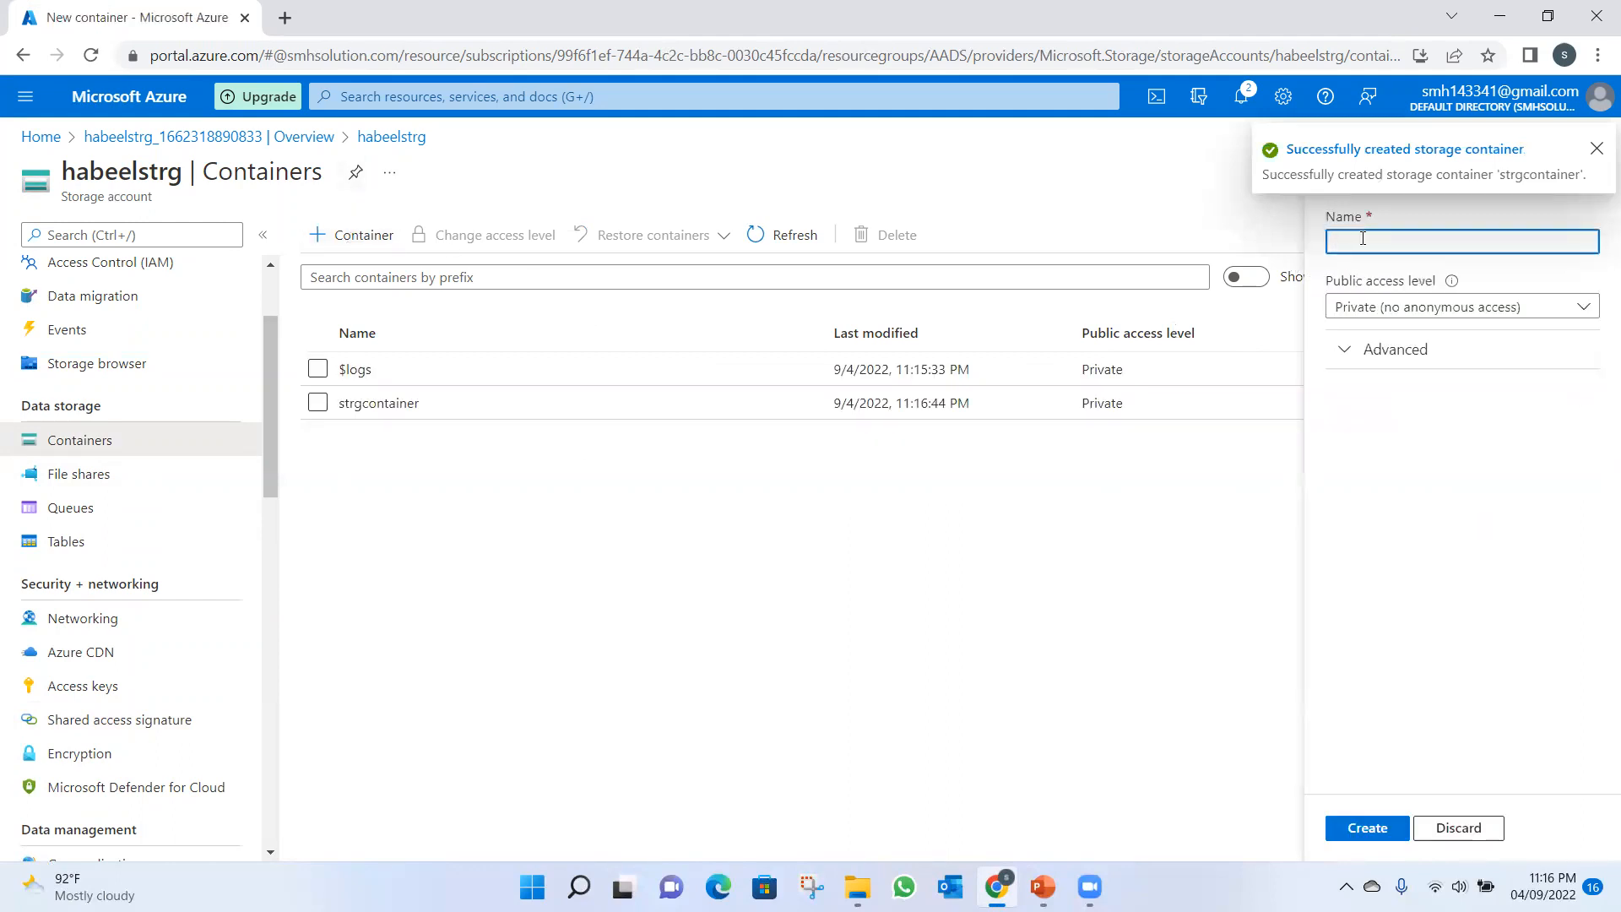
{"action": "type", "text": "strgc"}
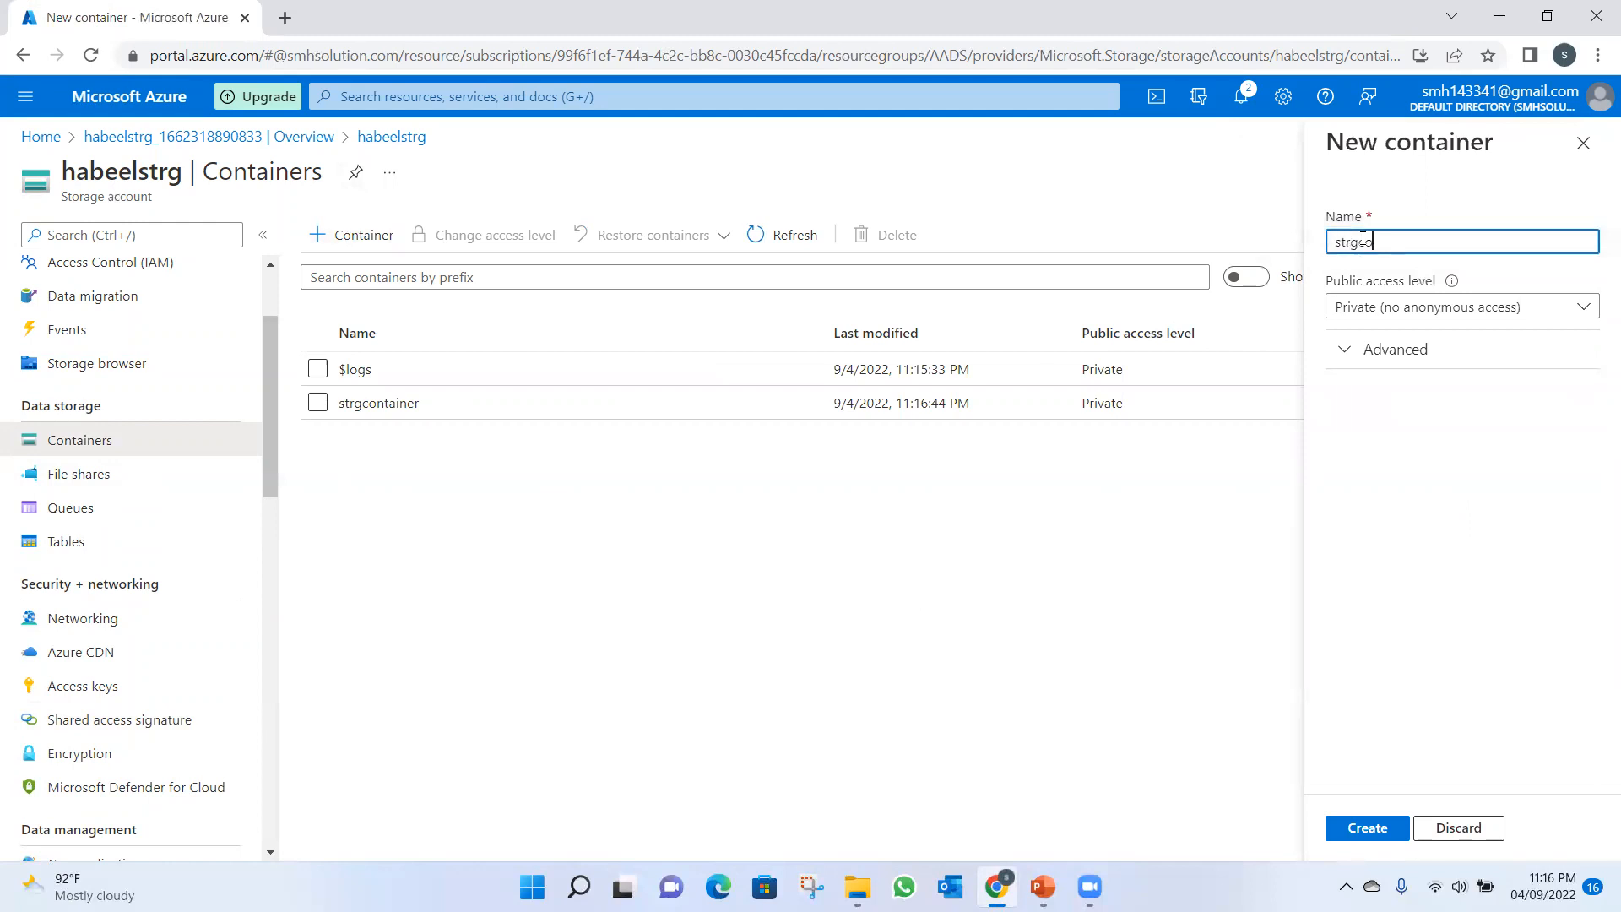
{"action": "type", "text": "ontainerblob"}
{"action": "left_click", "coordinate": [1535, 317]}
{"action": "left_click", "coordinate": [1327, 372]}
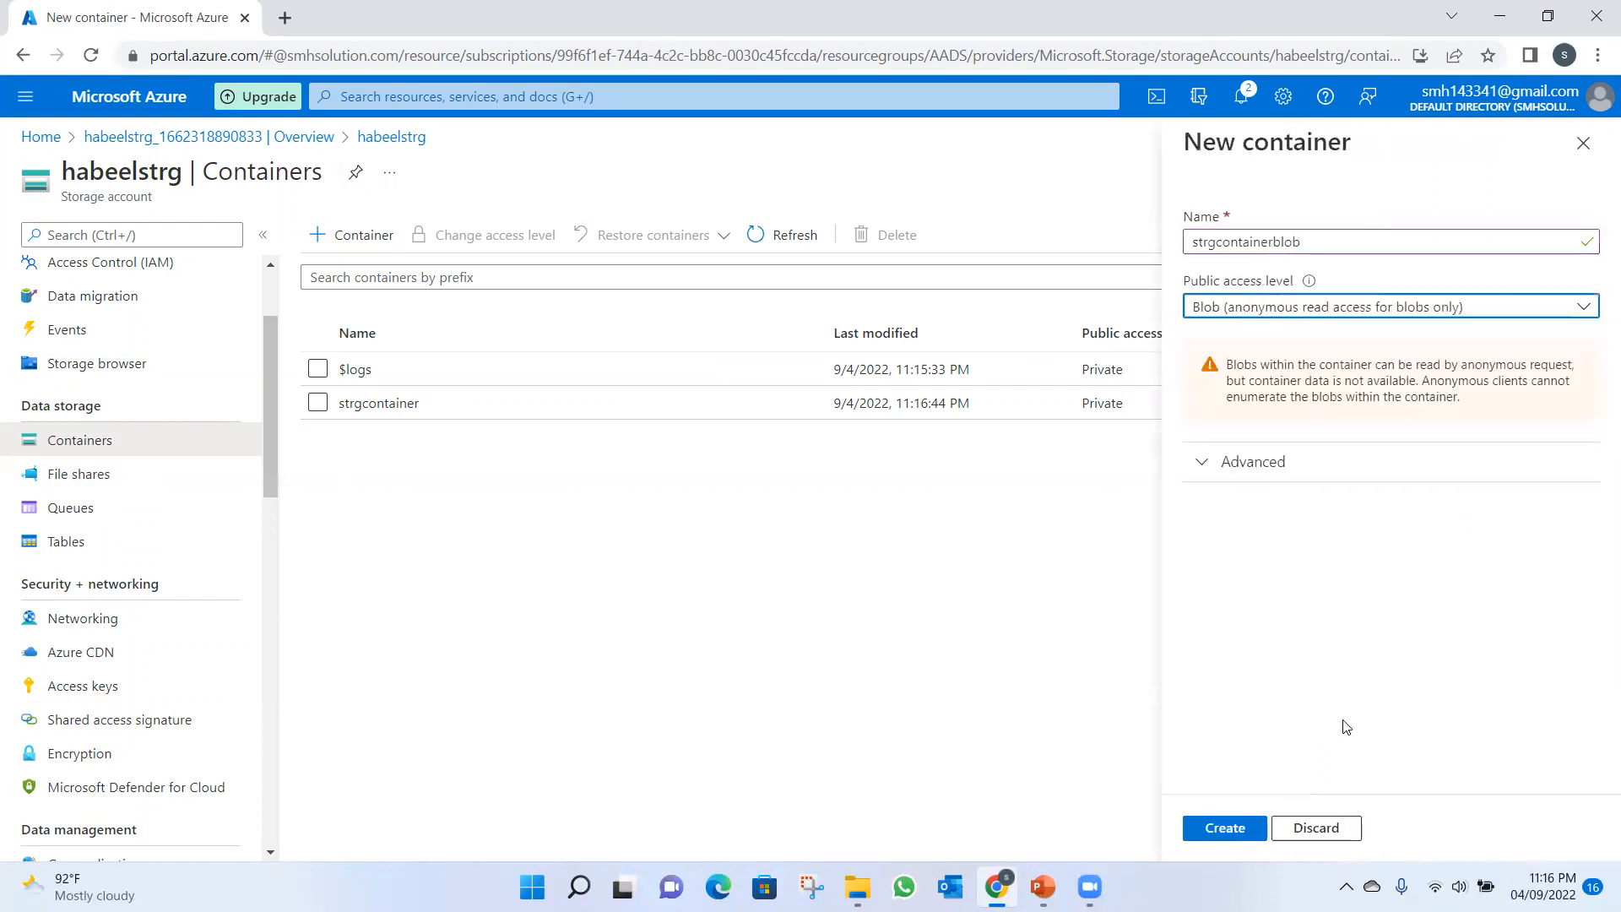
{"action": "left_click", "coordinate": [1220, 833]}
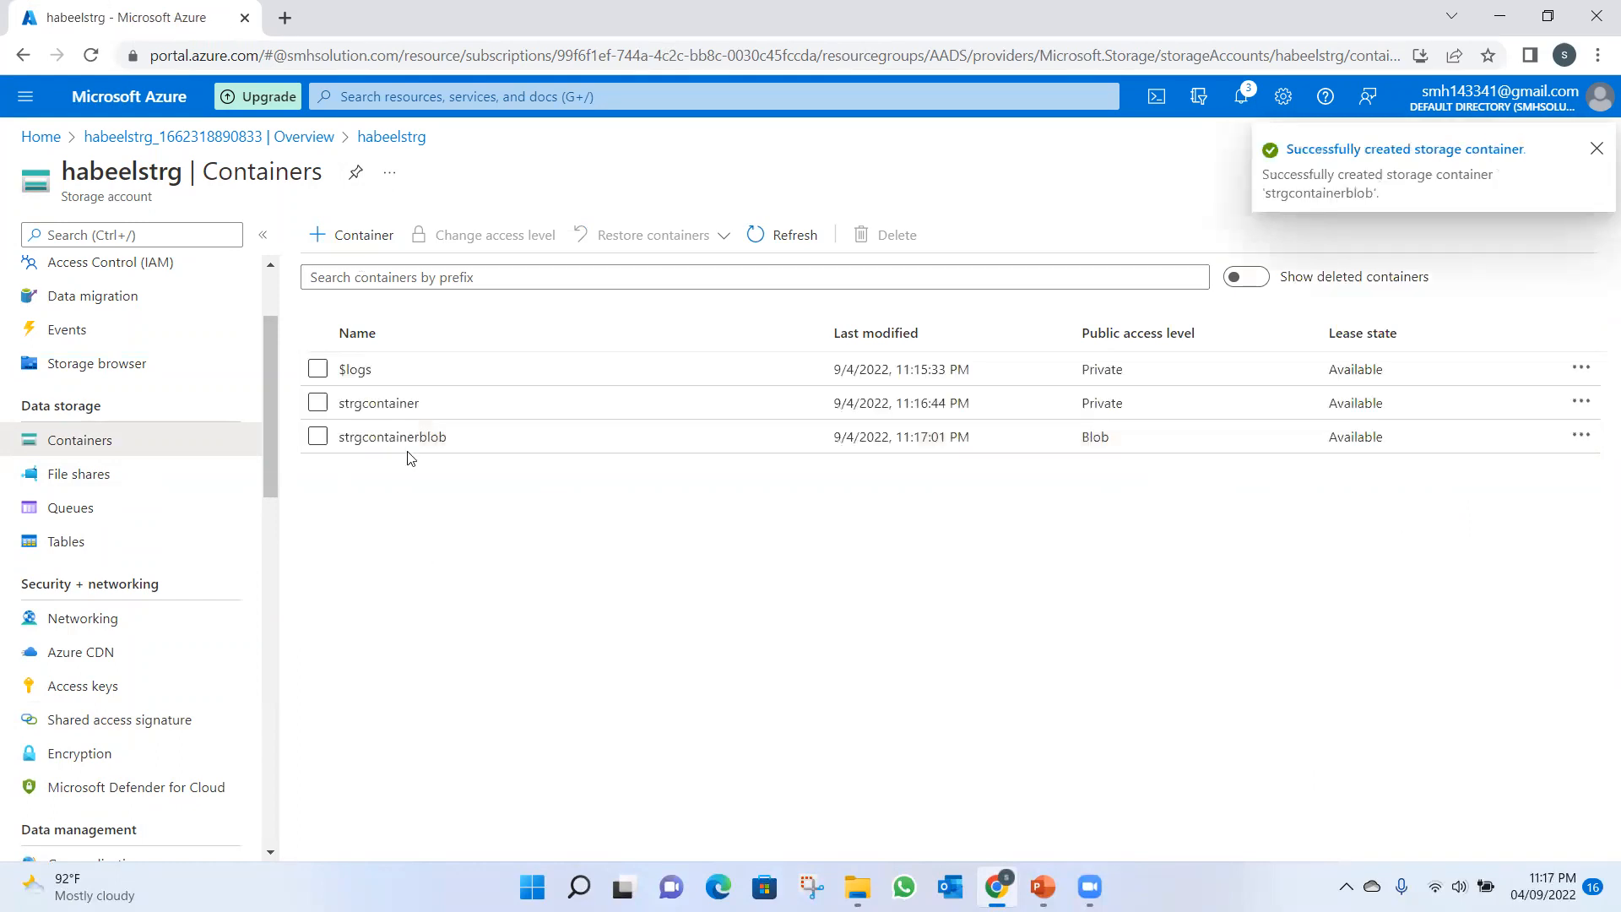
Create a container named strgcontainerpublic with the Container (anonymous read access for containers and blobs) level.
{"action": "left_click", "coordinate": [359, 237]}
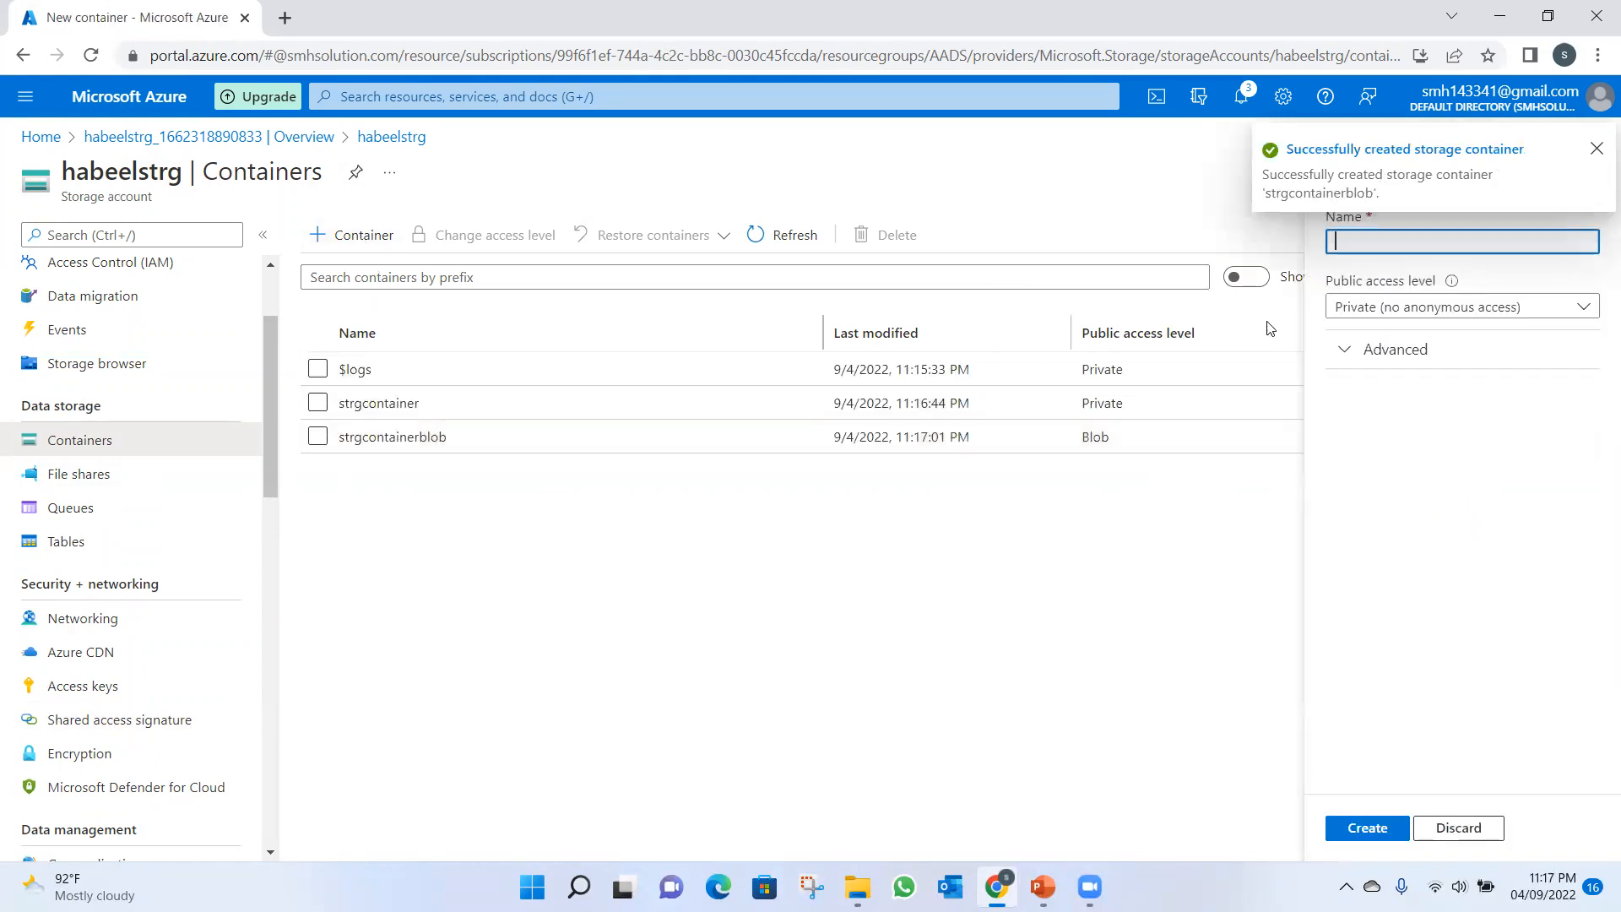
{"action": "type", "text": "strgcontain"}
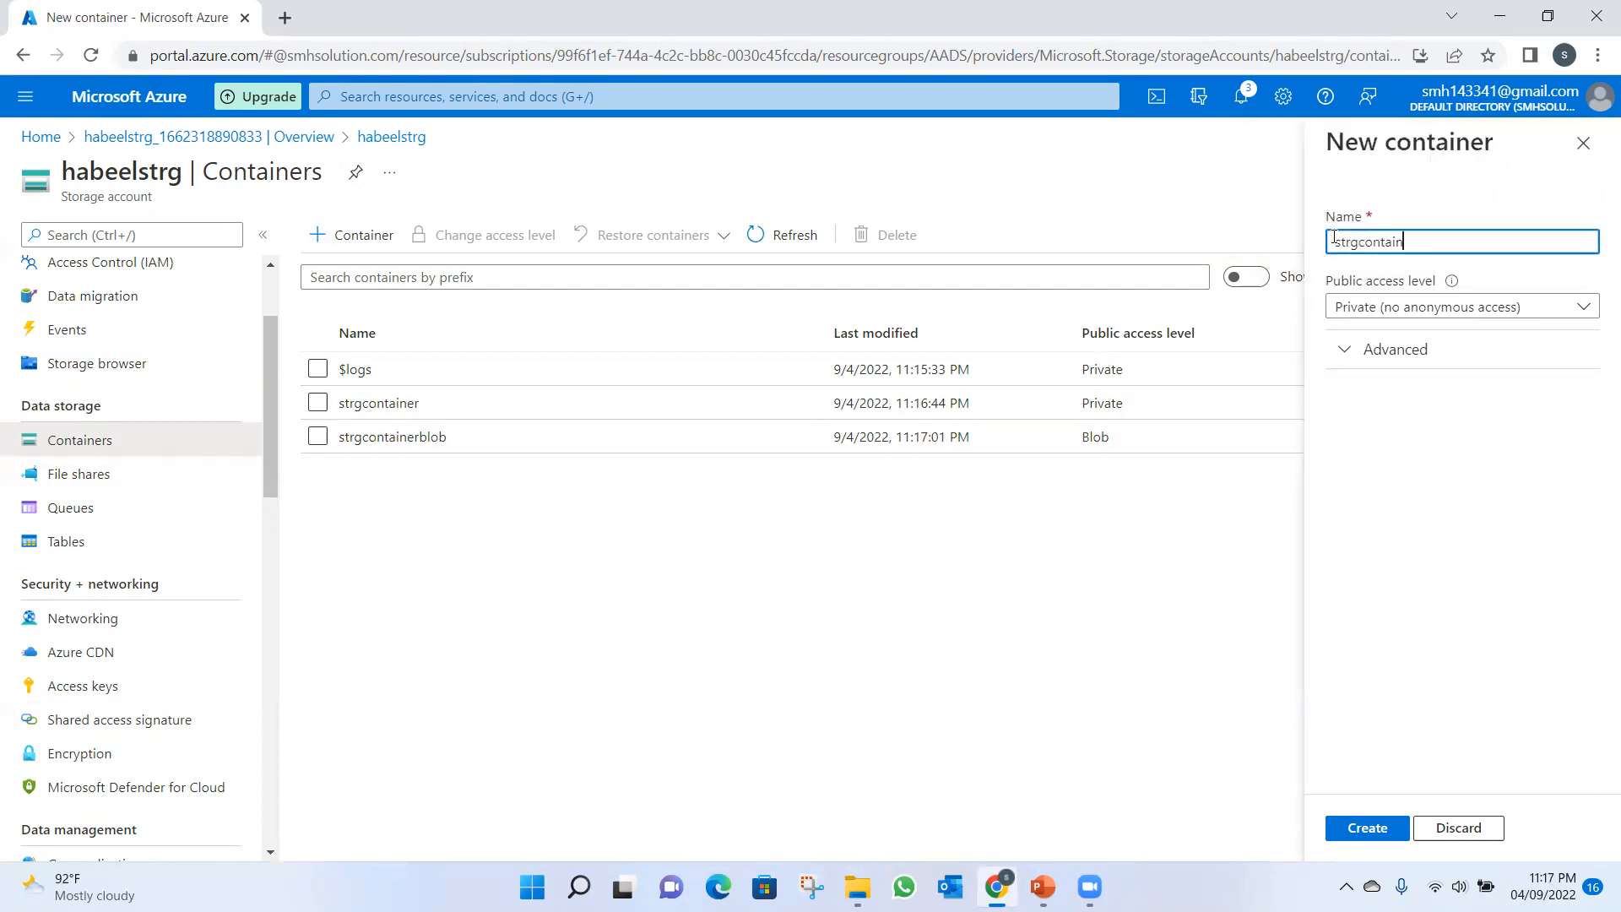
{"action": "type", "text": "erpublic"}
{"action": "left_click", "coordinate": [1426, 312]}
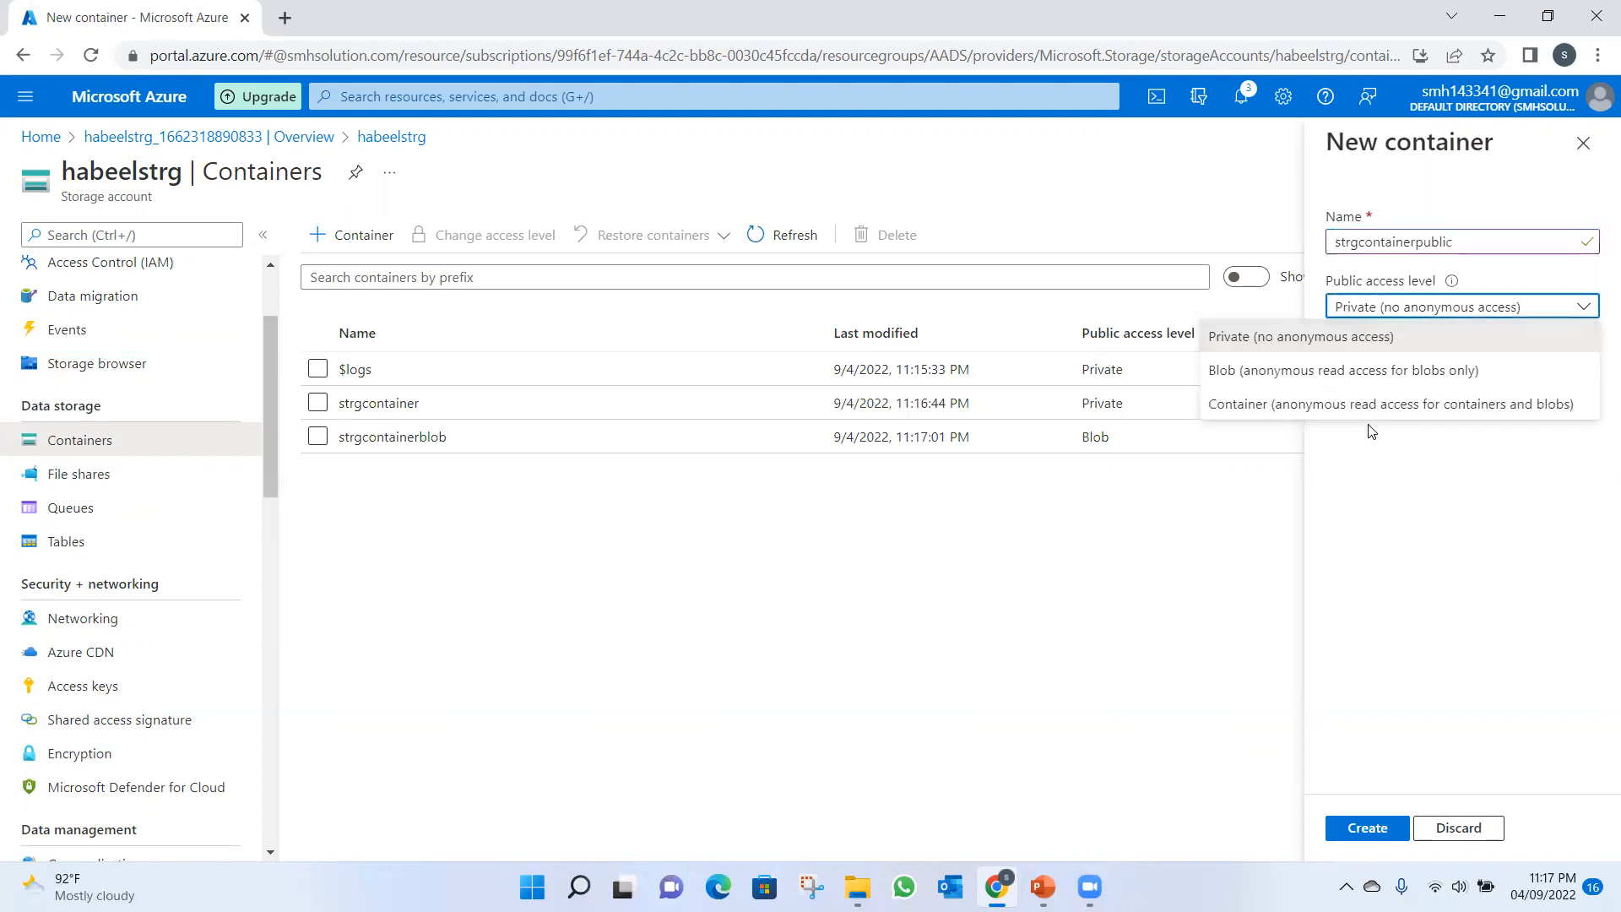
{"action": "left_click", "coordinate": [1335, 405]}
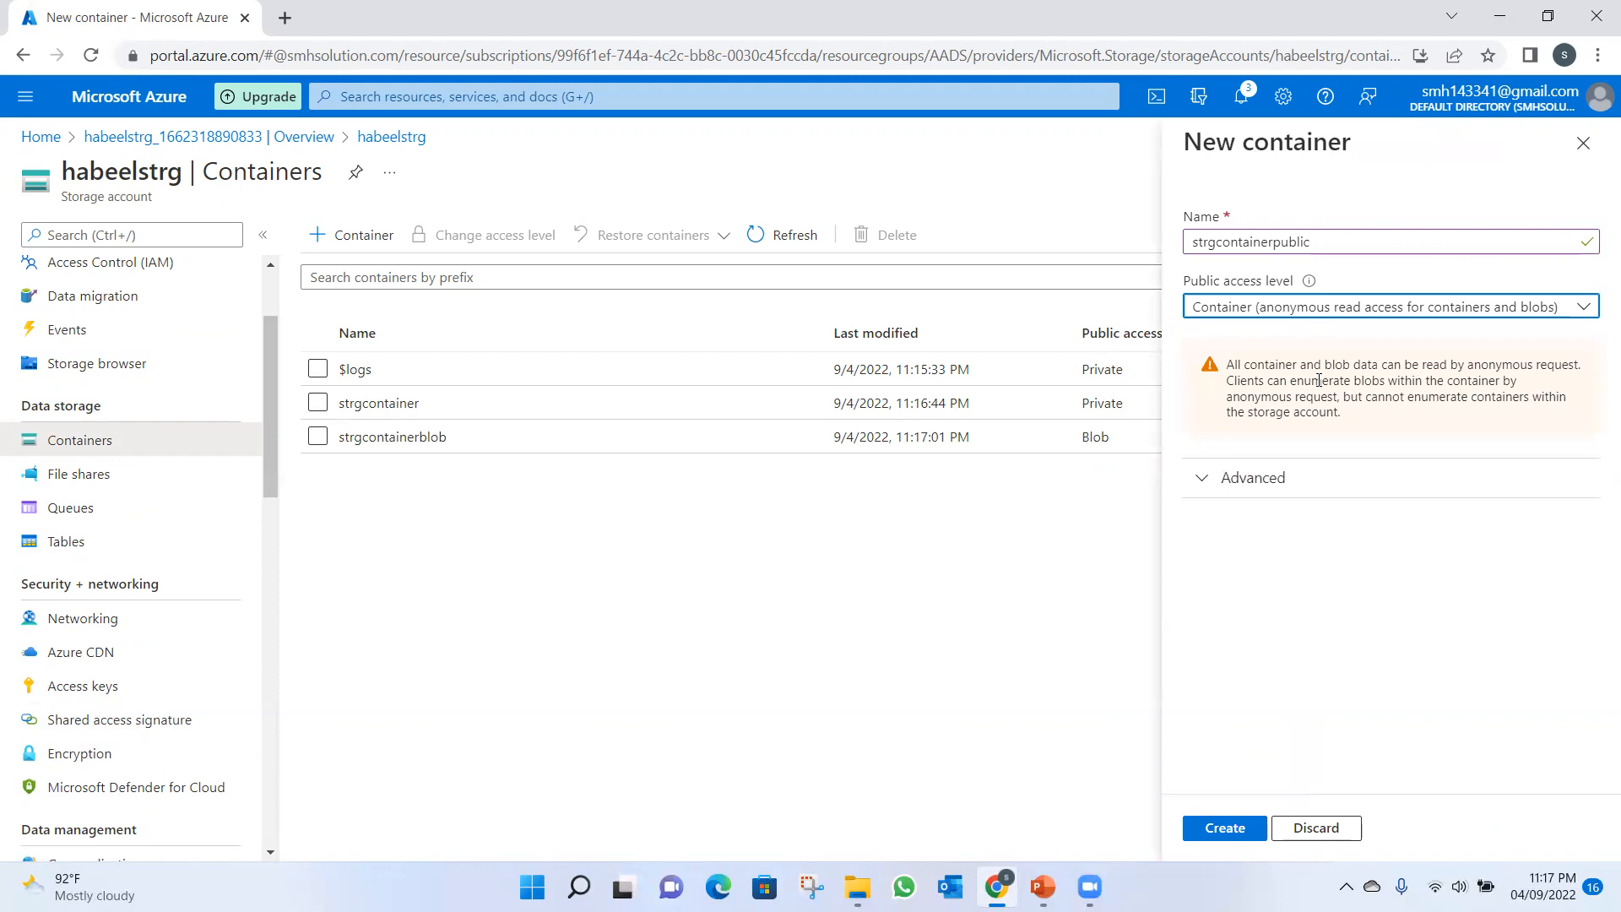
{"action": "left_click", "coordinate": [1583, 309]}
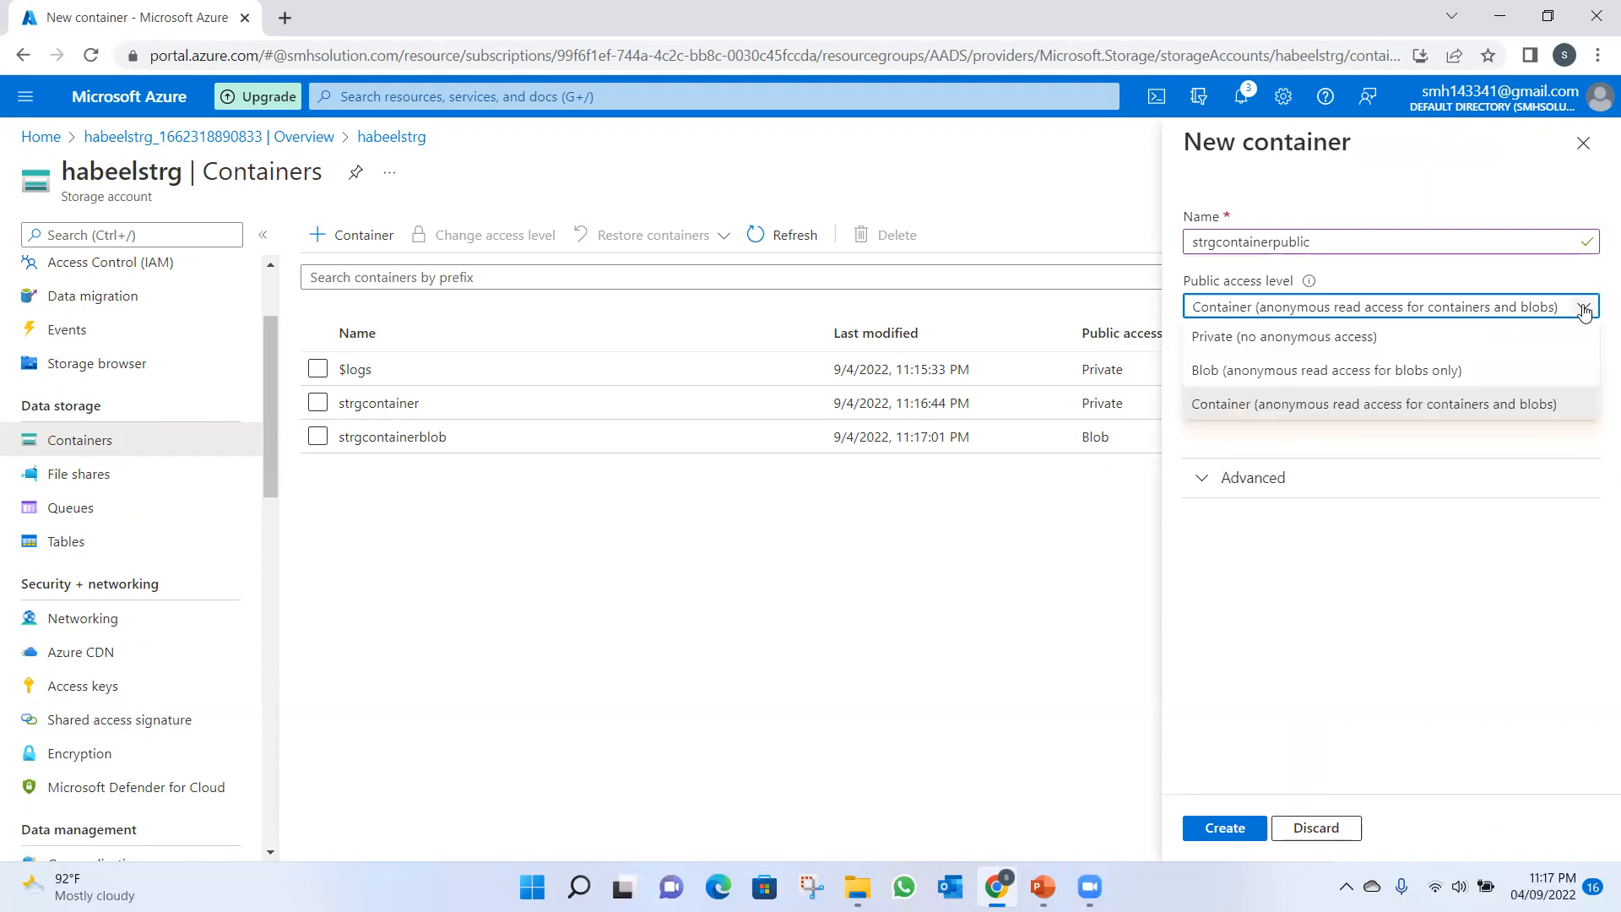
{"action": "left_click", "coordinate": [1423, 406]}
{"action": "left_click", "coordinate": [1224, 842]}
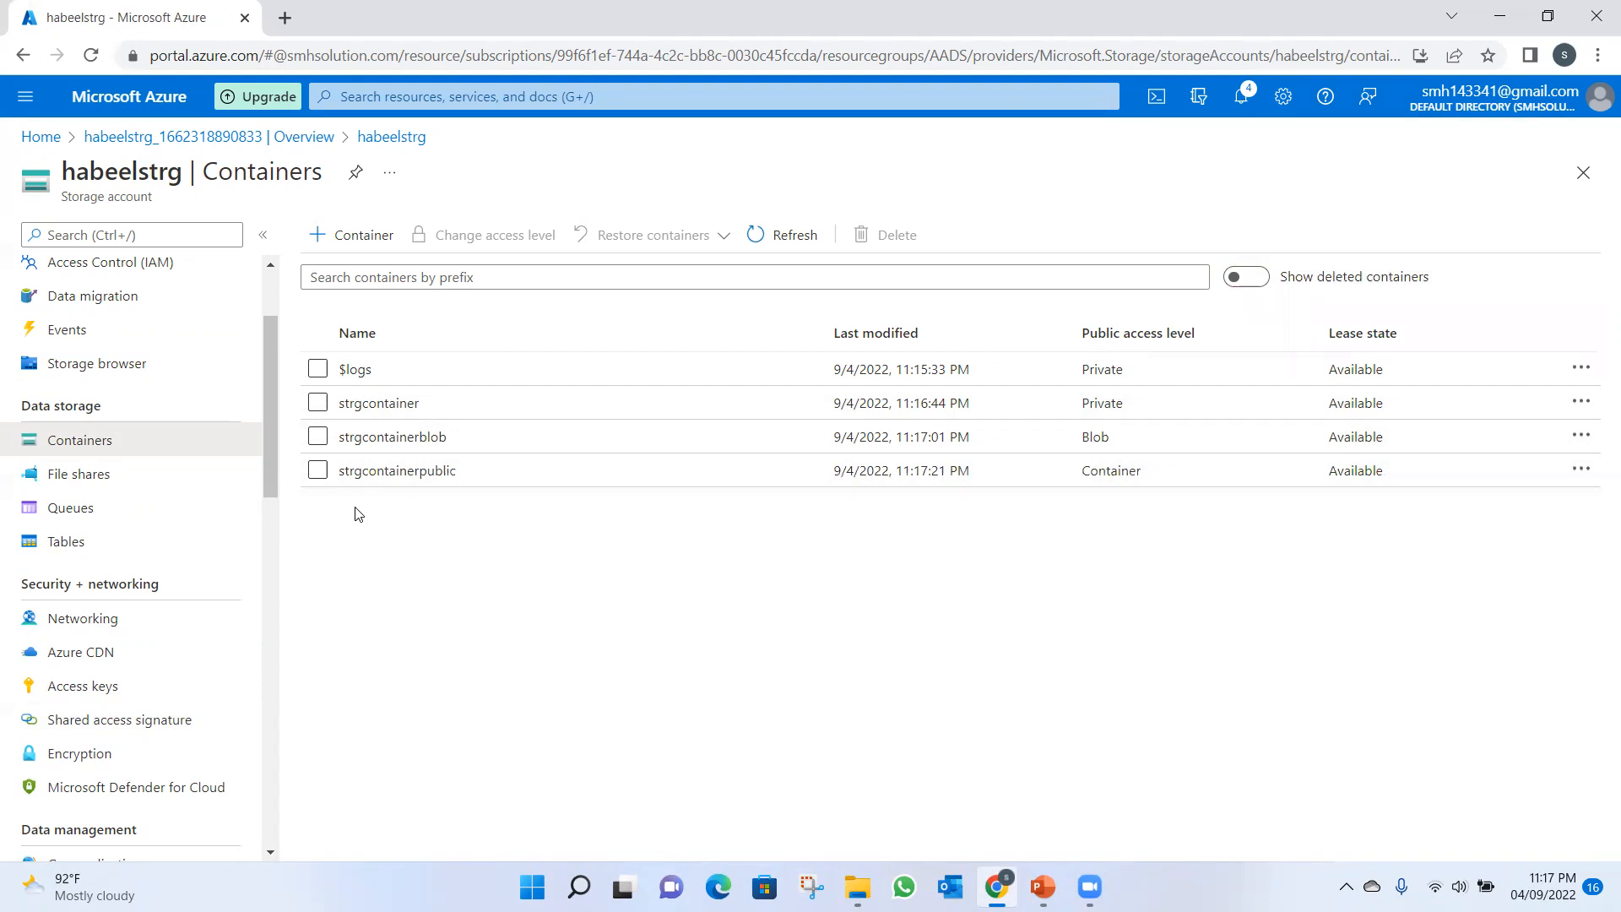
Upload Azure1.txt from the desktop's Azure folder to the private strgcontainer container.
{"action": "left_click", "coordinate": [376, 403]}
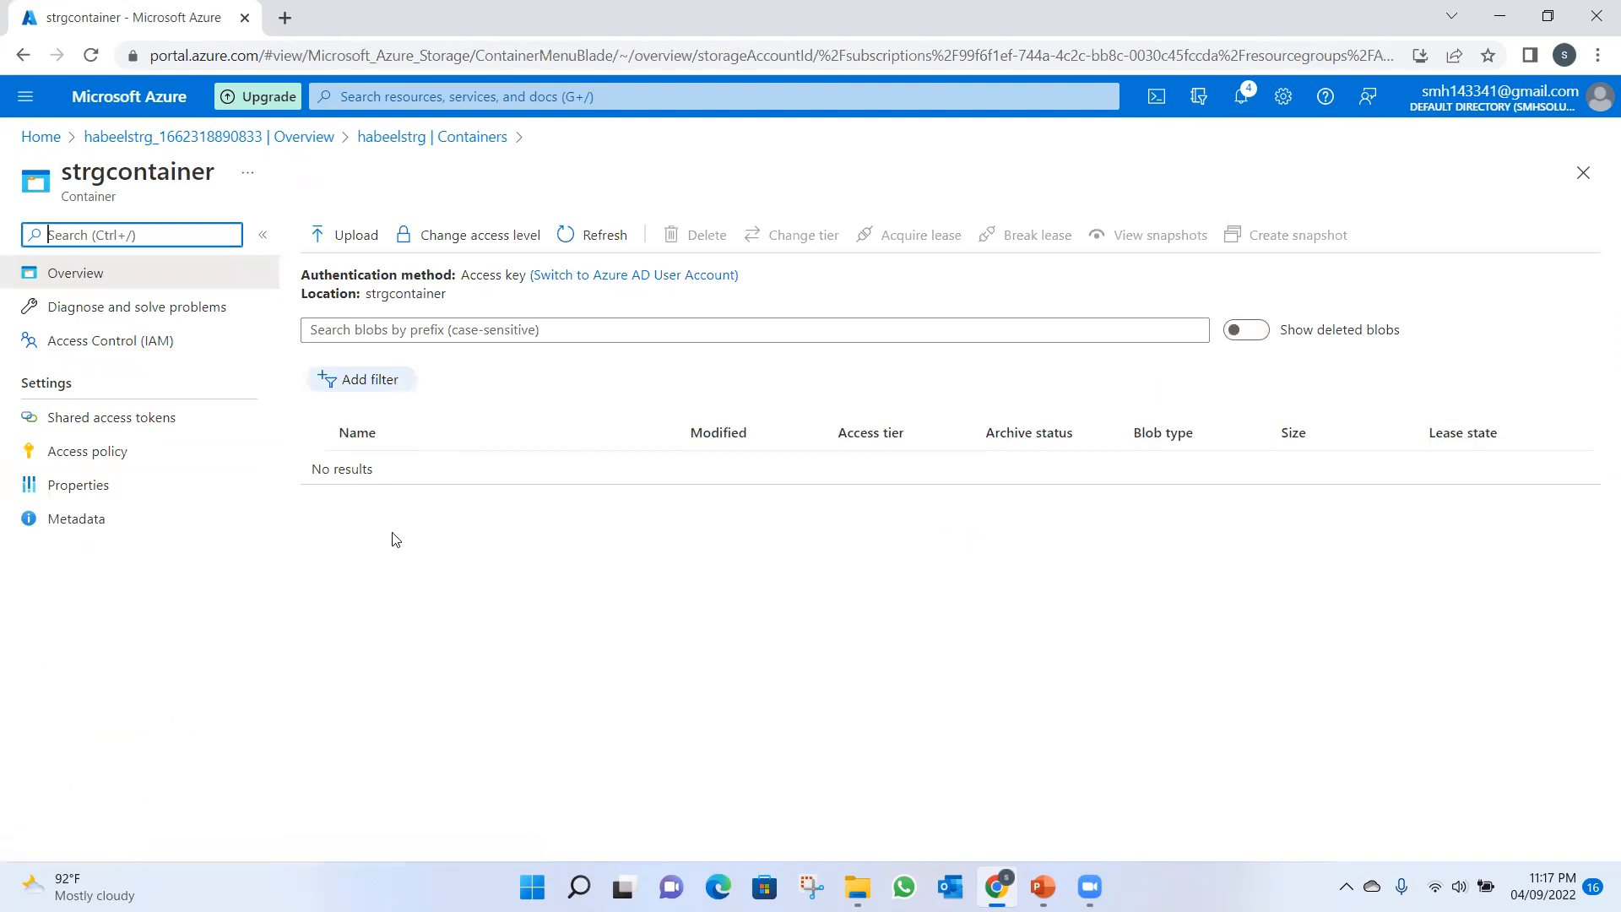
{"action": "left_click", "coordinate": [354, 239]}
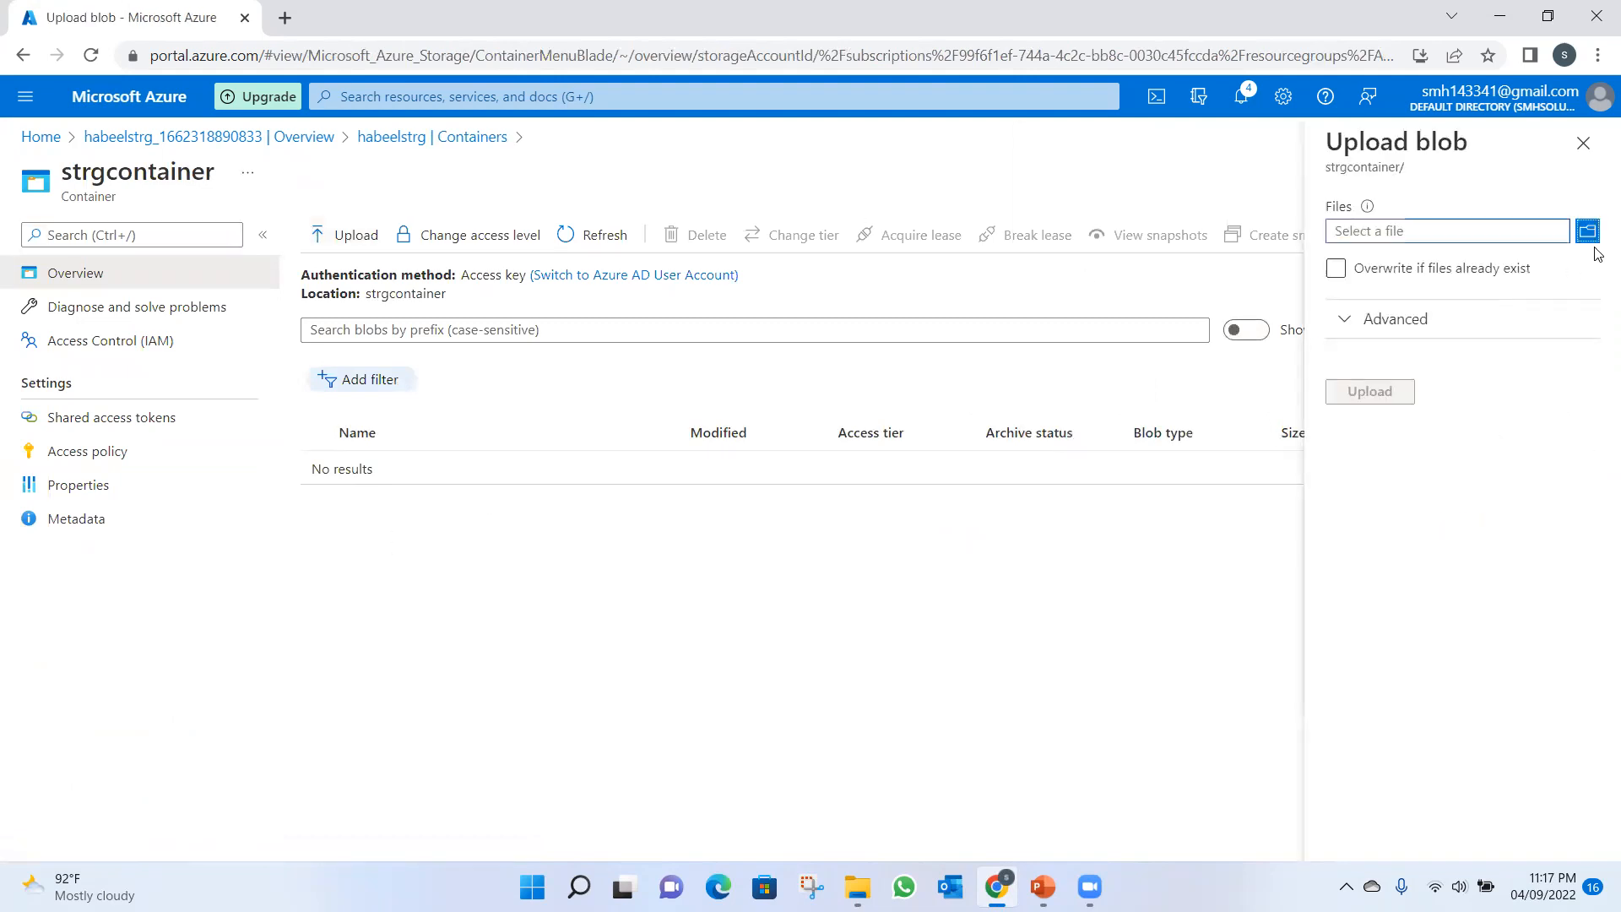
{"action": "left_click", "coordinate": [1587, 230]}
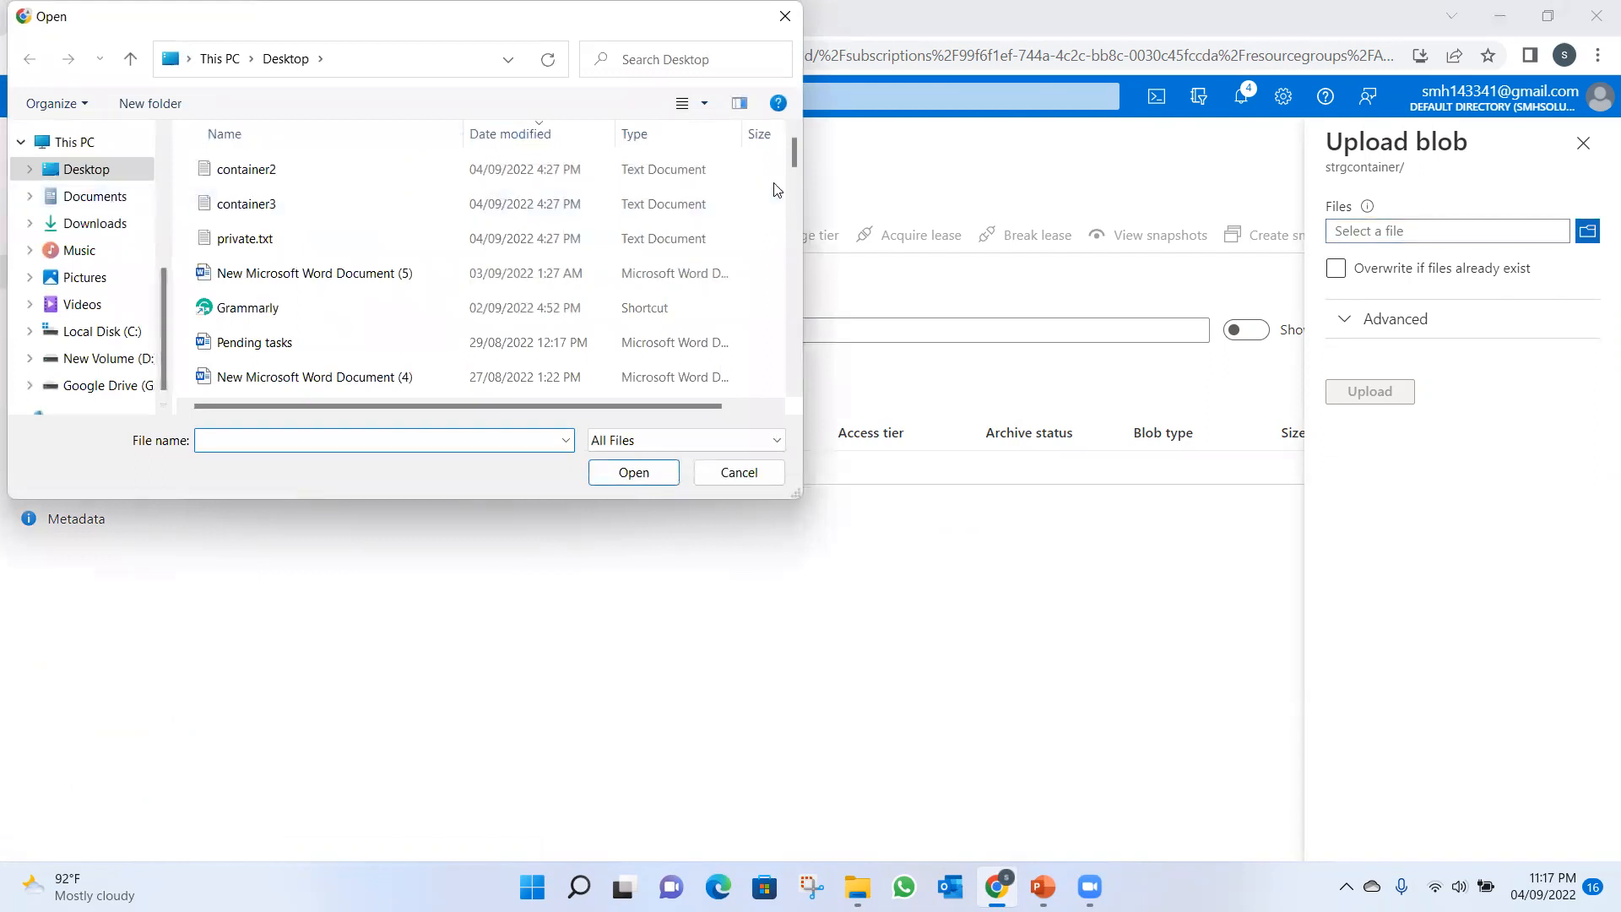
{"action": "left_click_drag", "start_coordinate": [792, 167], "coordinate": [785, 332]}
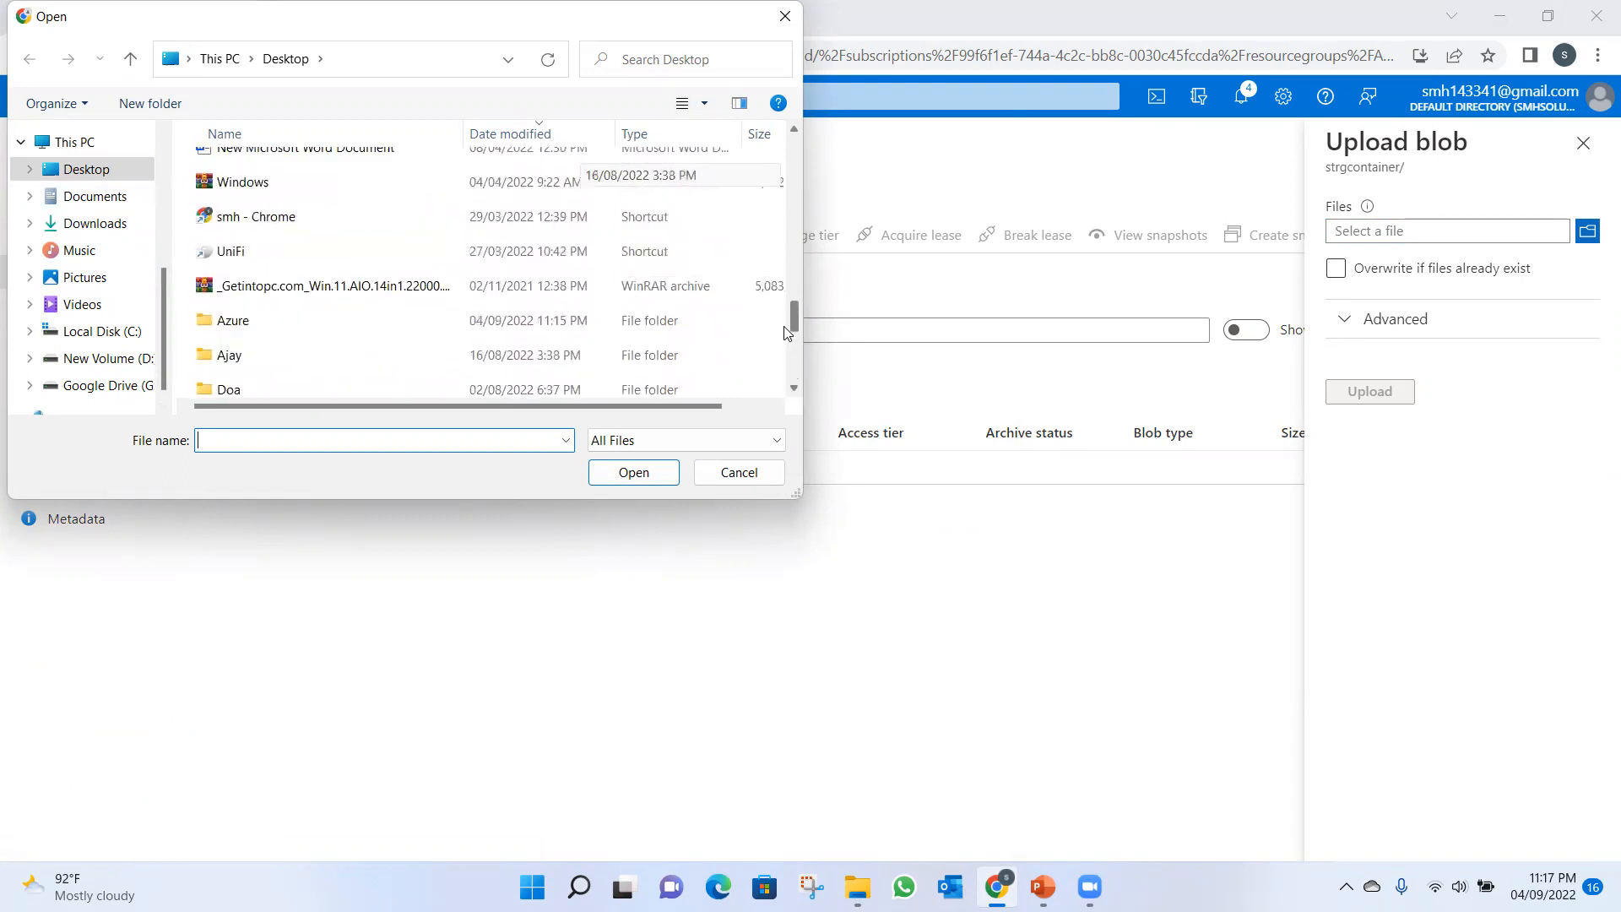
{"action": "double_click", "coordinate": [275, 325]}
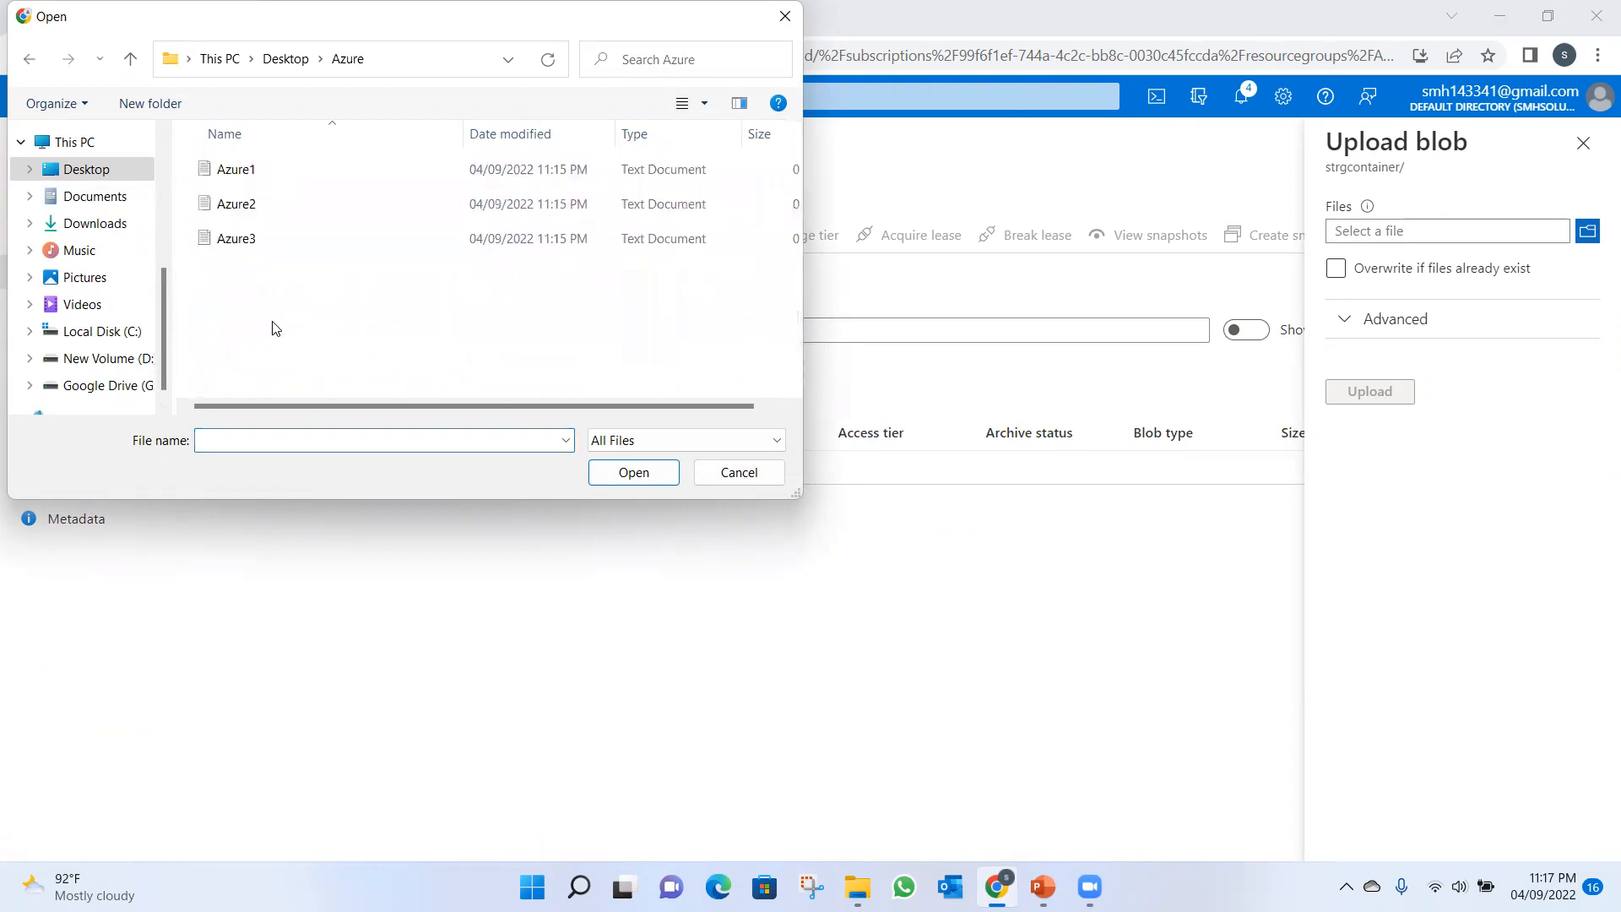
{"action": "left_click", "coordinate": [235, 170]}
{"action": "left_click", "coordinate": [633, 471]}
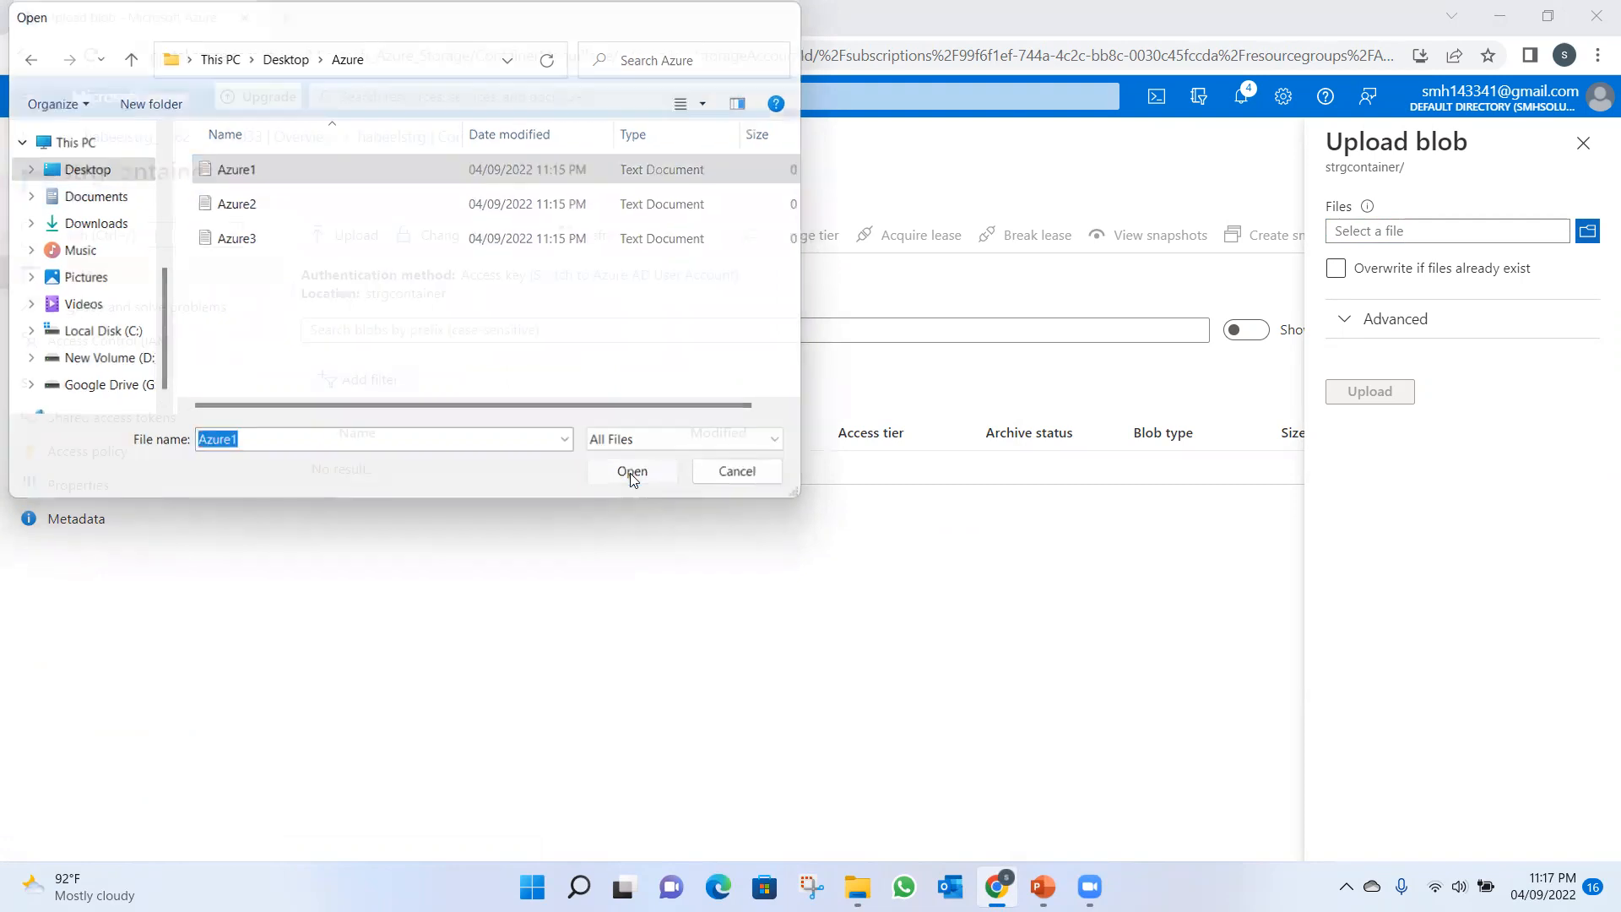
{"action": "left_click", "coordinate": [1376, 390]}
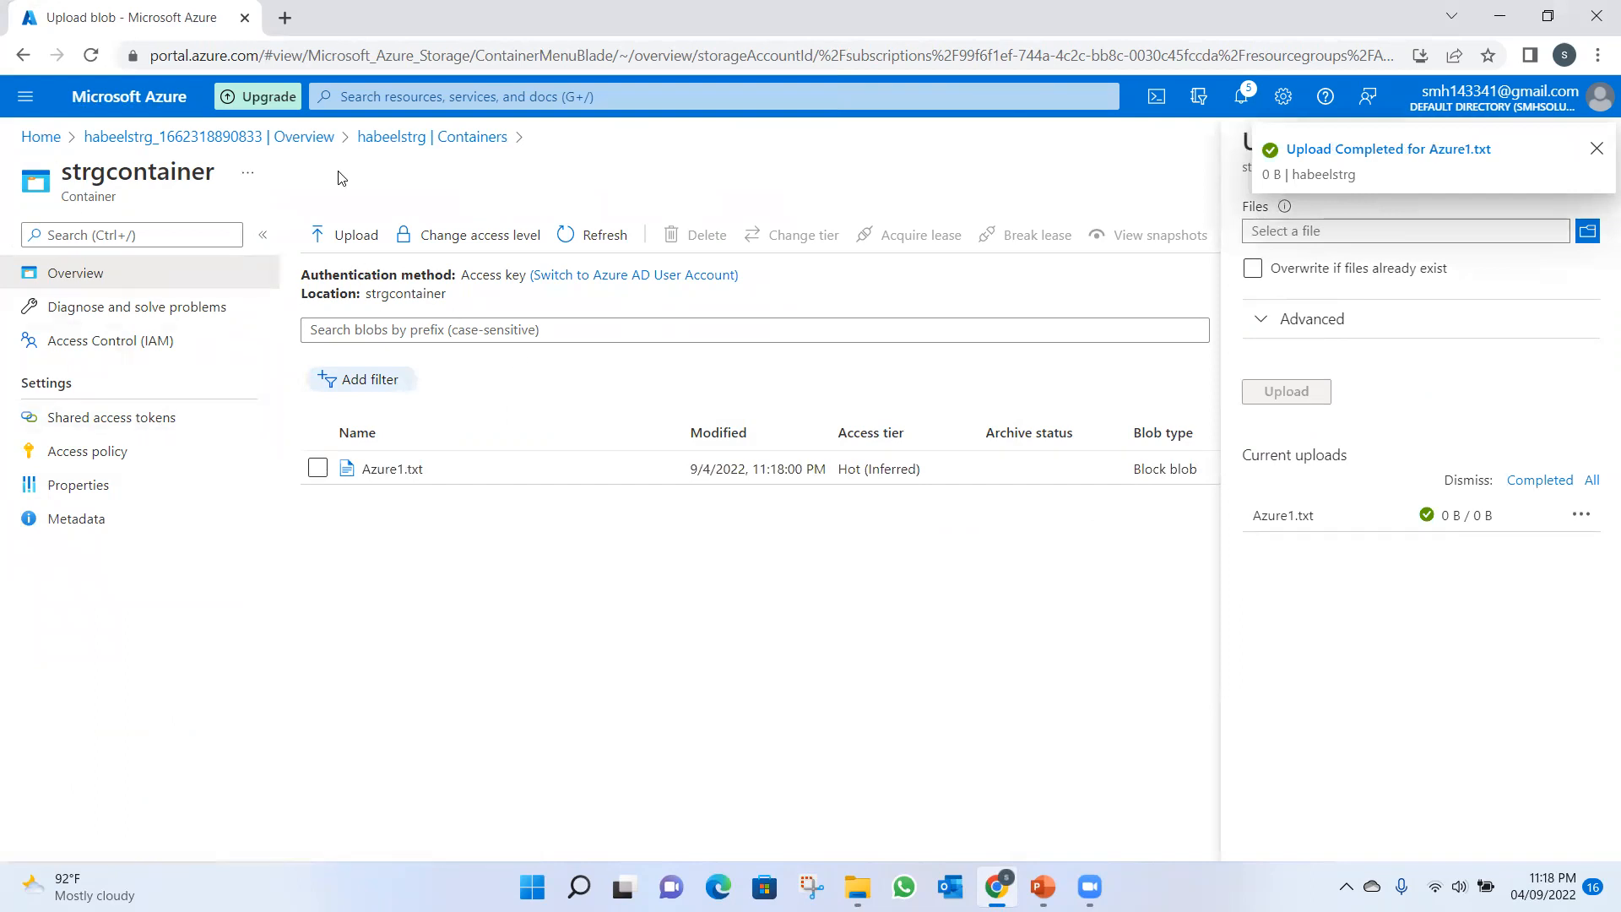
Return to the container list and upload Azure2.txt to the strgcontainerblob container.
{"action": "left_click", "coordinate": [397, 143]}
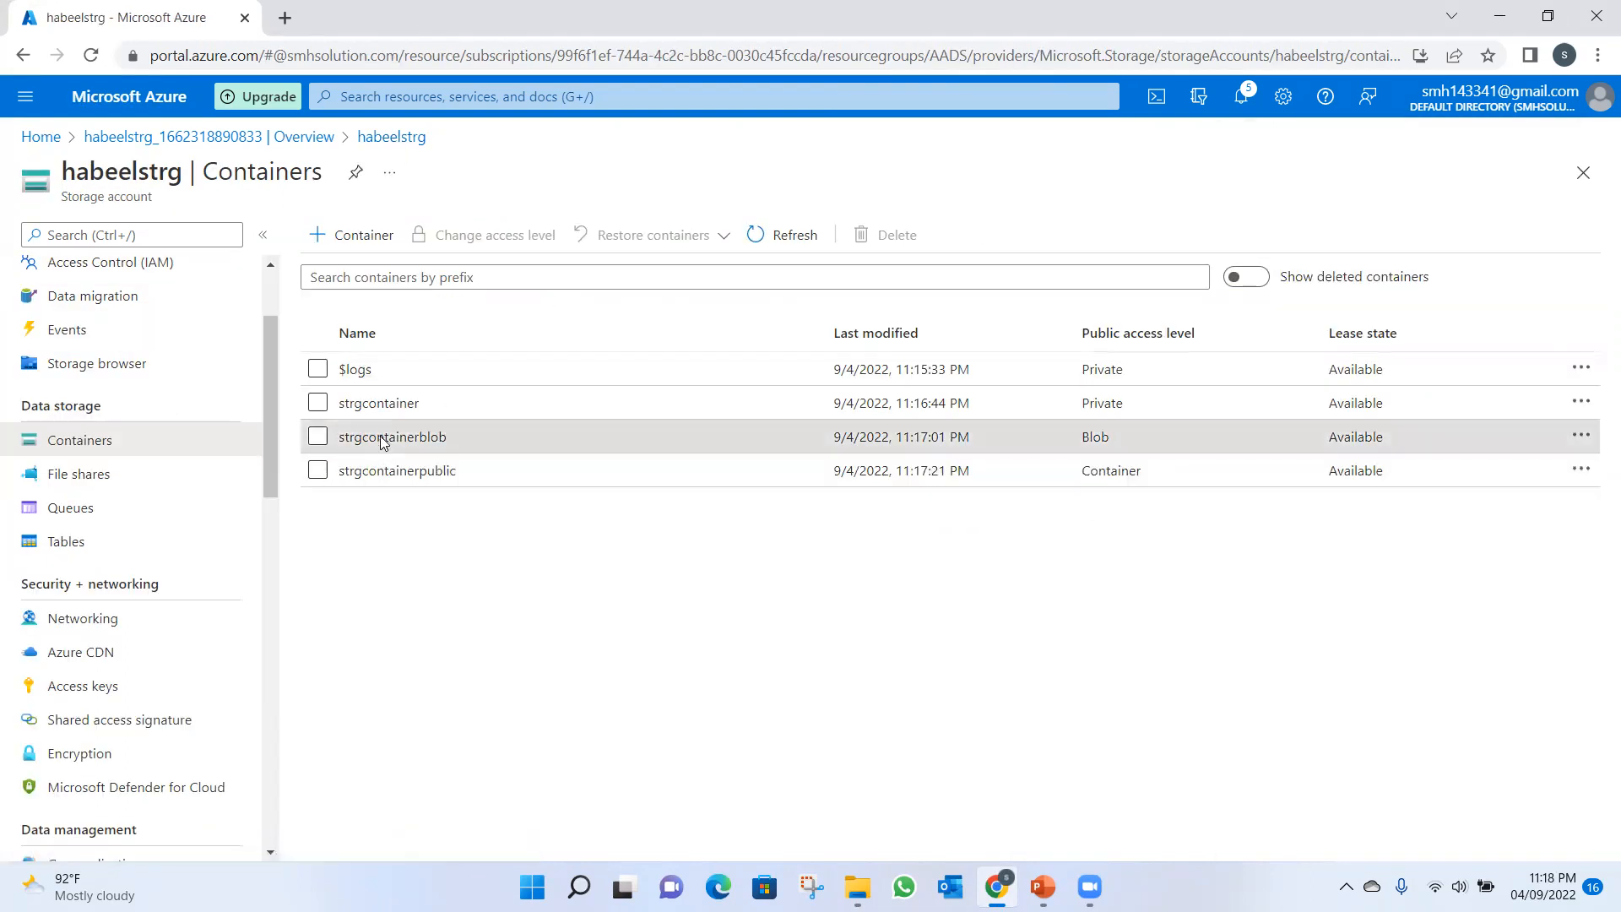
{"action": "left_click", "coordinate": [380, 433]}
{"action": "left_click", "coordinate": [355, 234]}
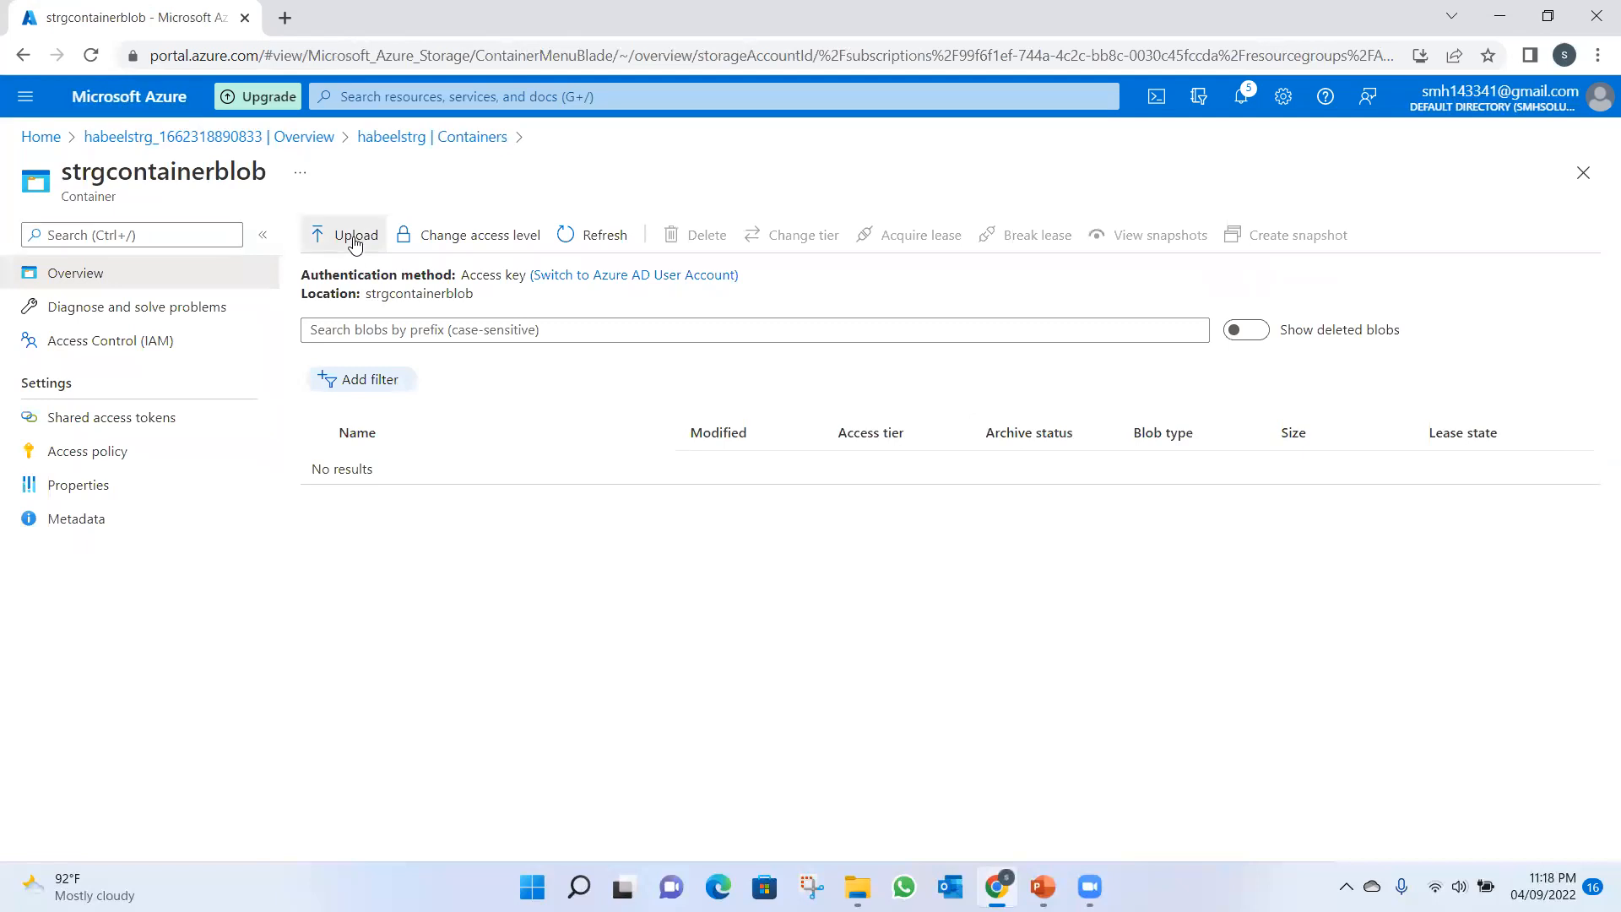
{"action": "left_click", "coordinate": [1587, 230]}
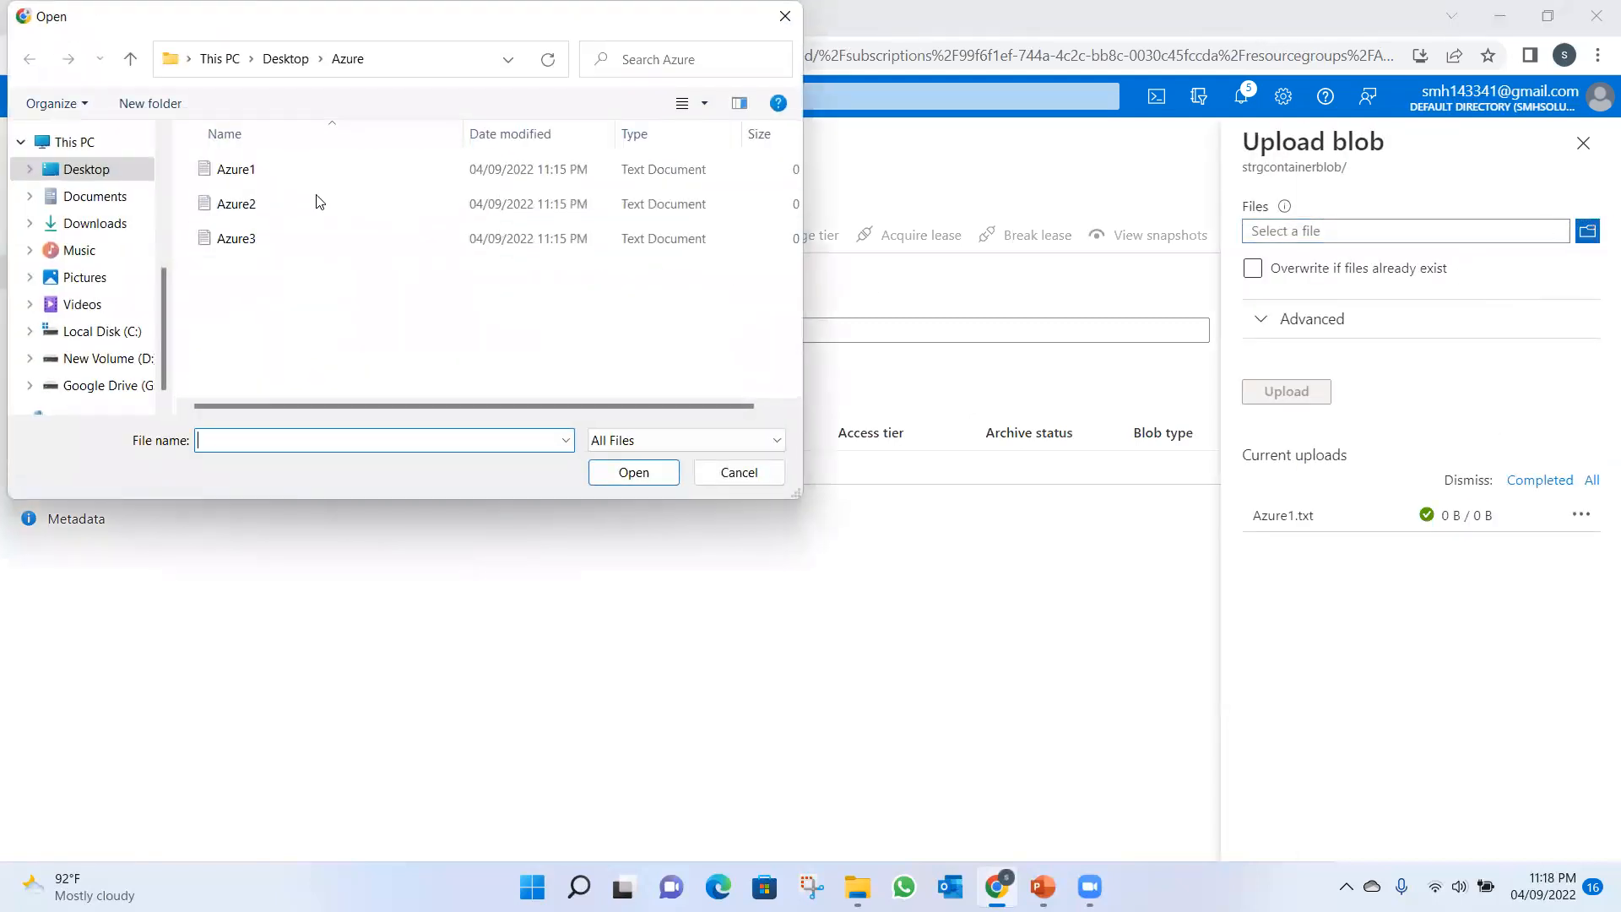
{"action": "left_click", "coordinate": [320, 201]}
{"action": "left_click", "coordinate": [635, 471]}
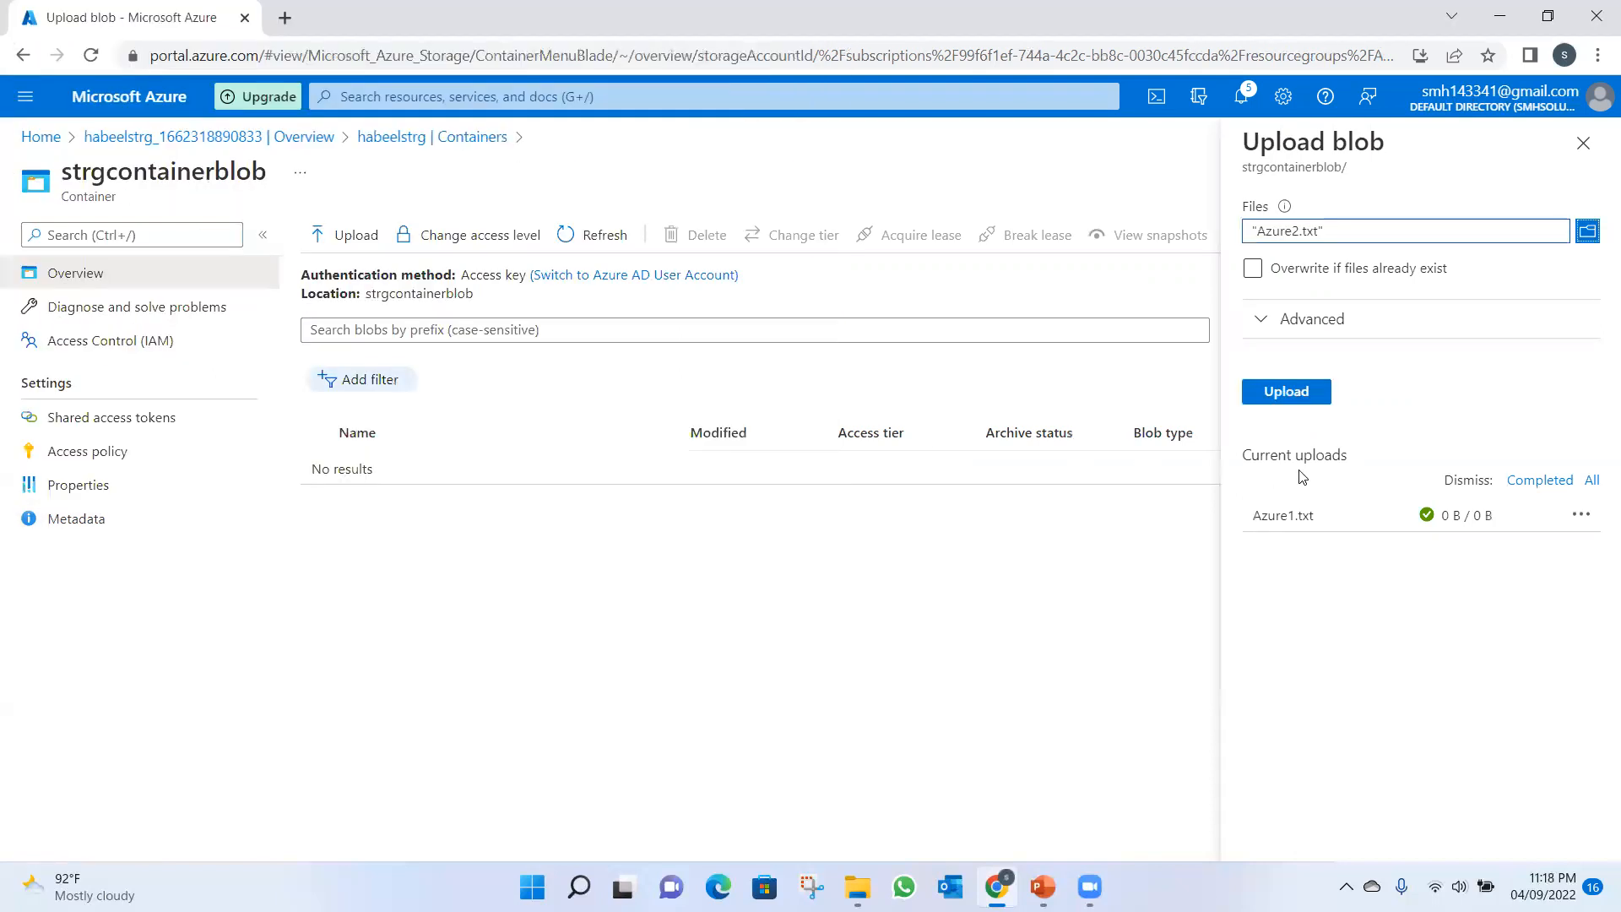
{"action": "left_click", "coordinate": [1286, 391]}
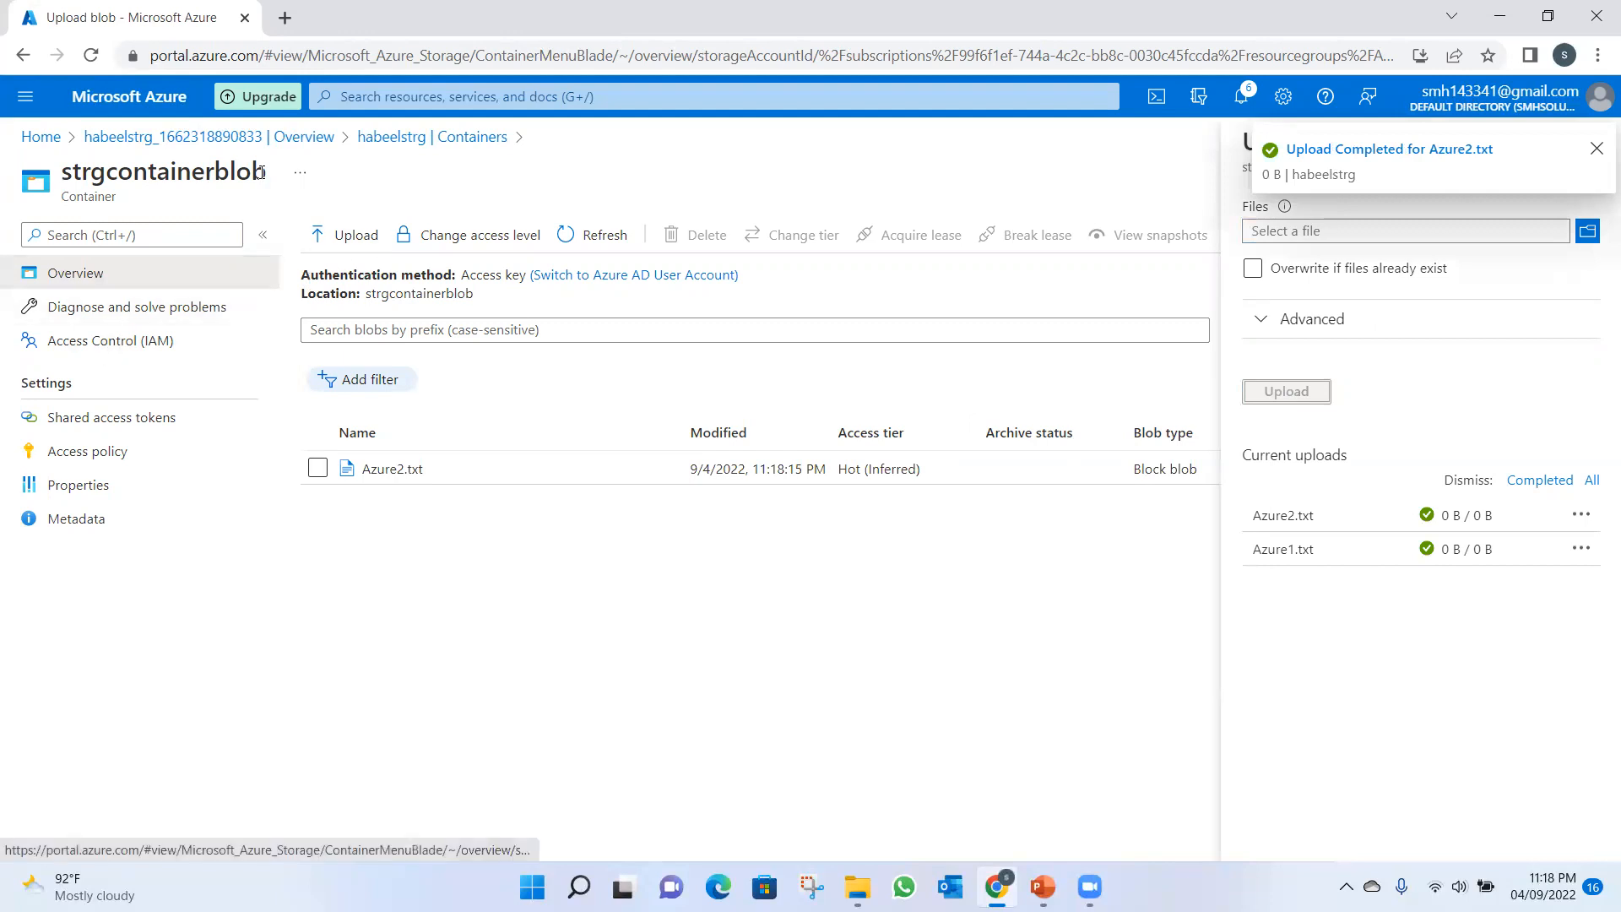
Return to the container list, upload Azure3.txt to the strgcontainerpublic container and close the upload pane.
{"action": "left_click", "coordinate": [460, 137]}
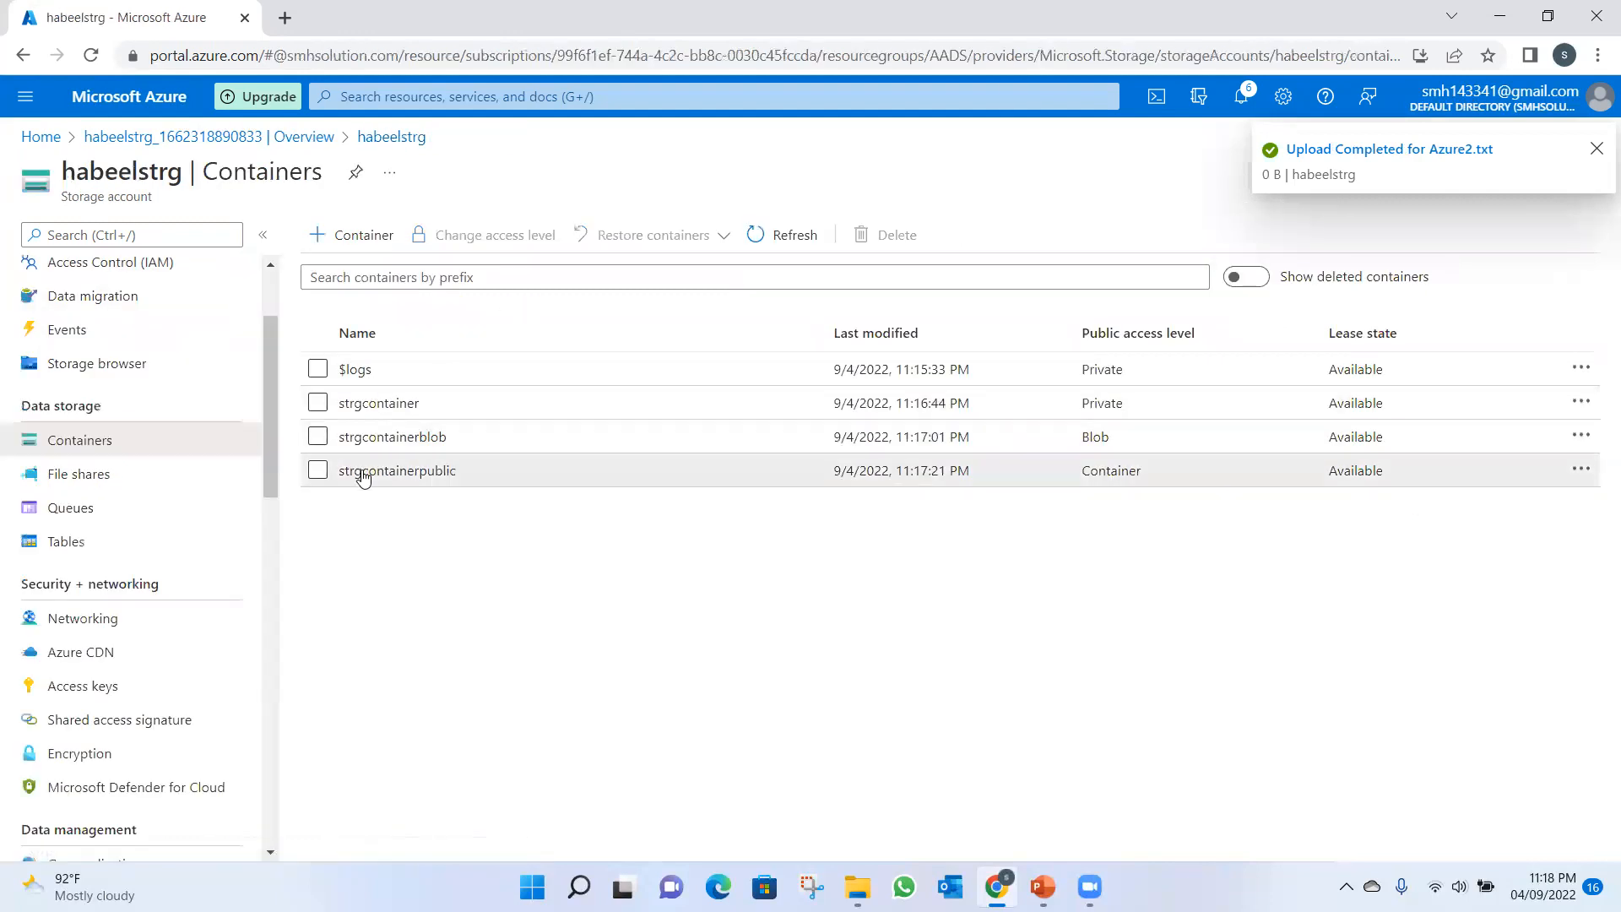
{"action": "left_click", "coordinate": [363, 473]}
{"action": "left_click", "coordinate": [361, 239]}
{"action": "left_click", "coordinate": [1587, 230]}
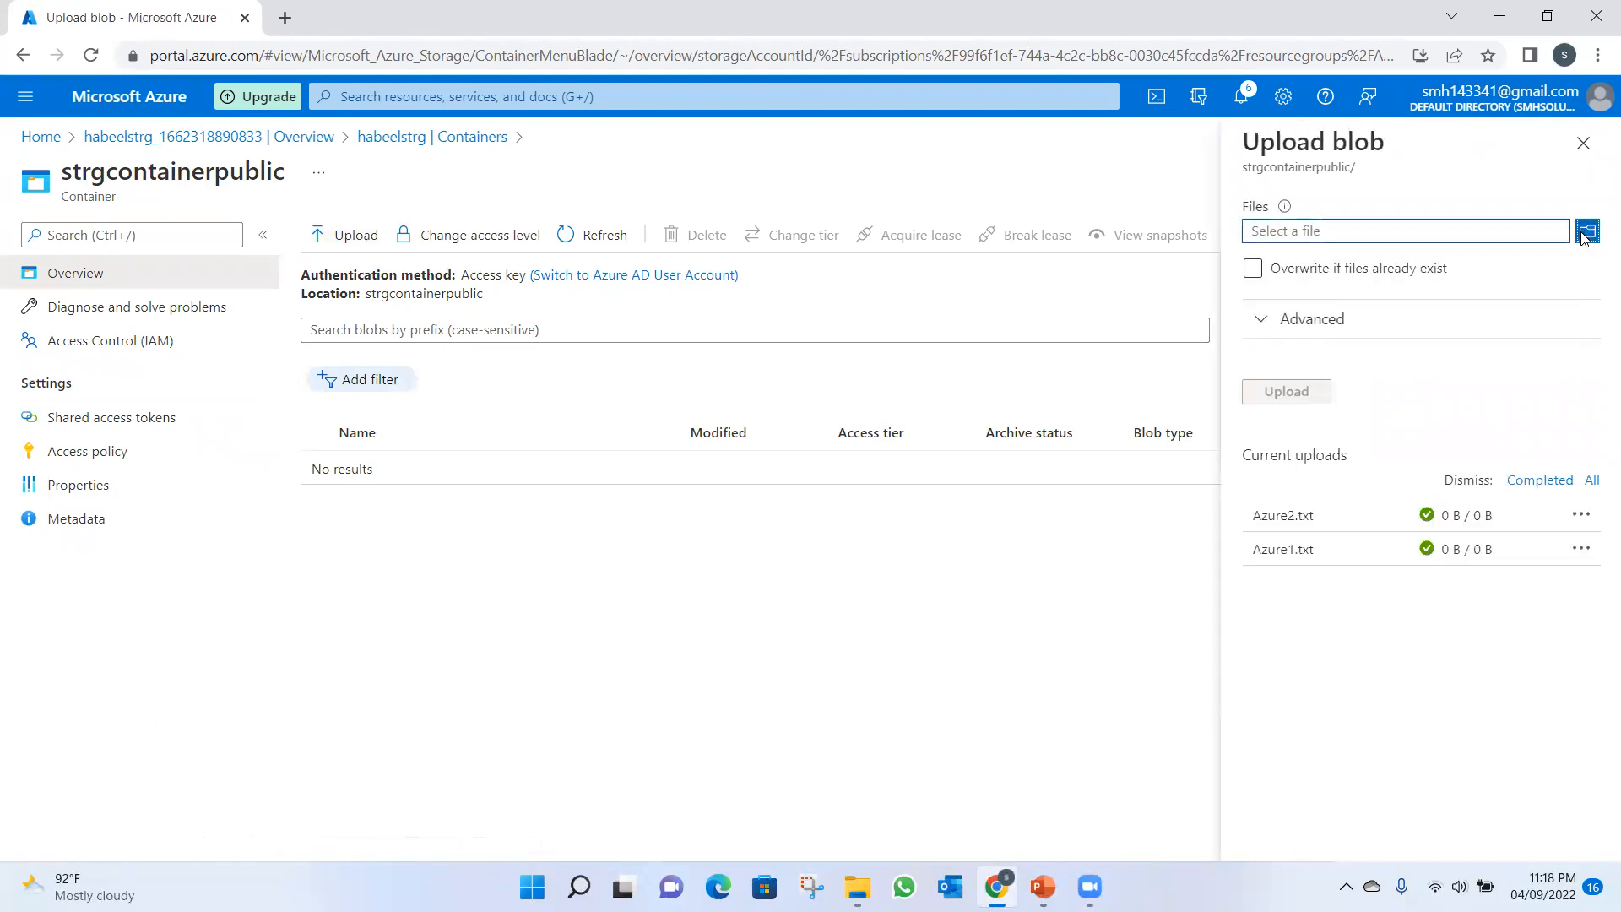
{"action": "left_click", "coordinate": [463, 241]}
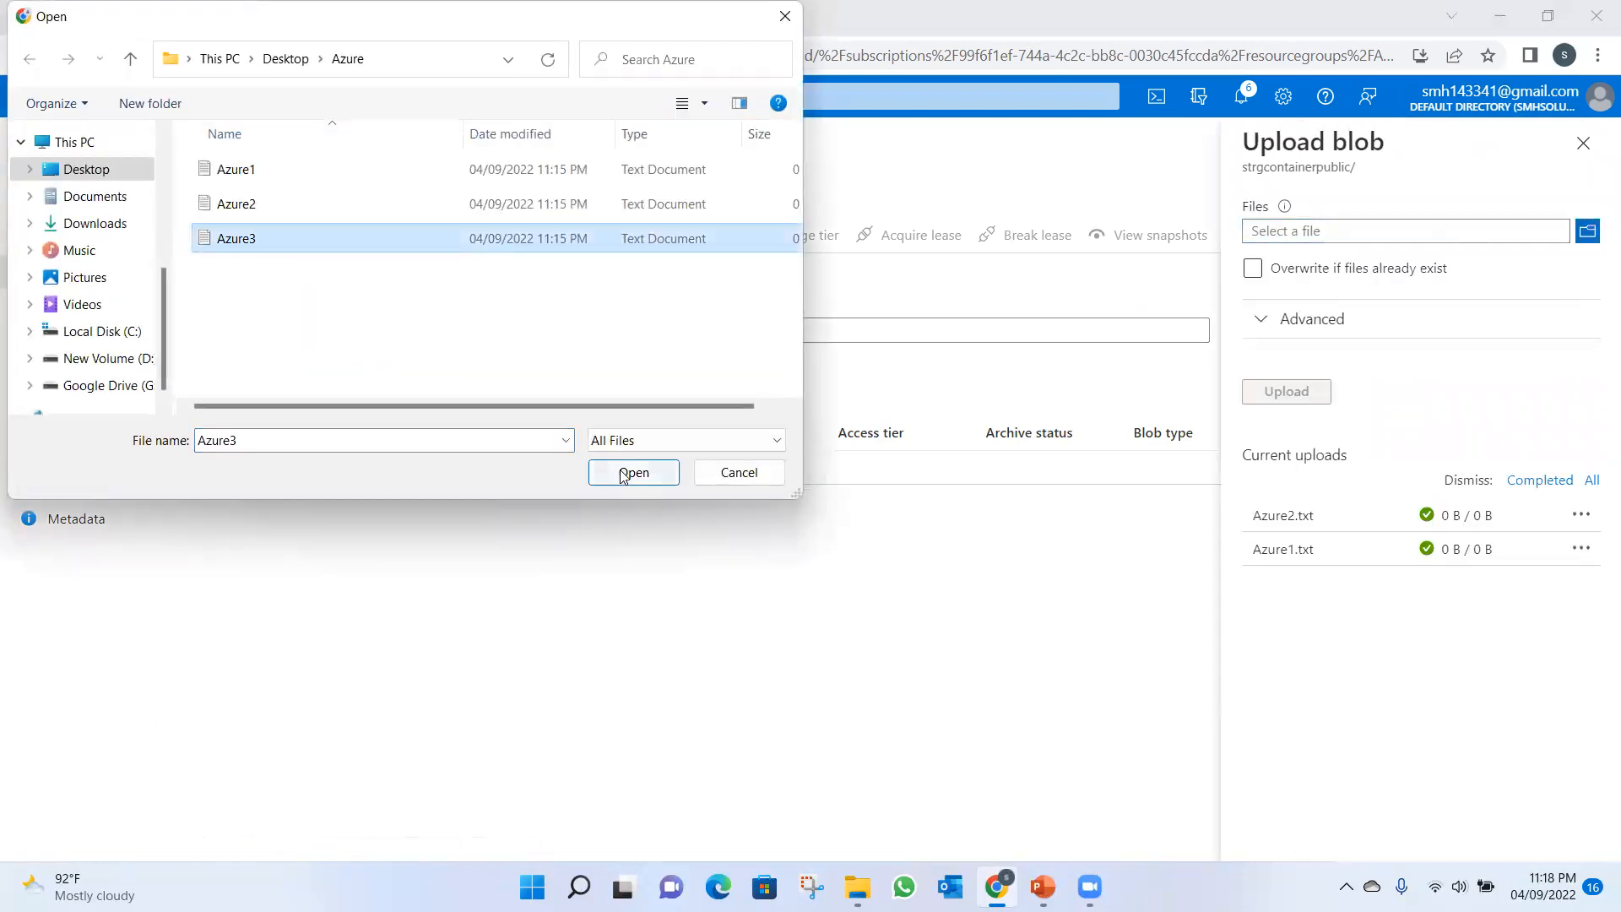
{"action": "left_click", "coordinate": [625, 472]}
{"action": "left_click", "coordinate": [1286, 393]}
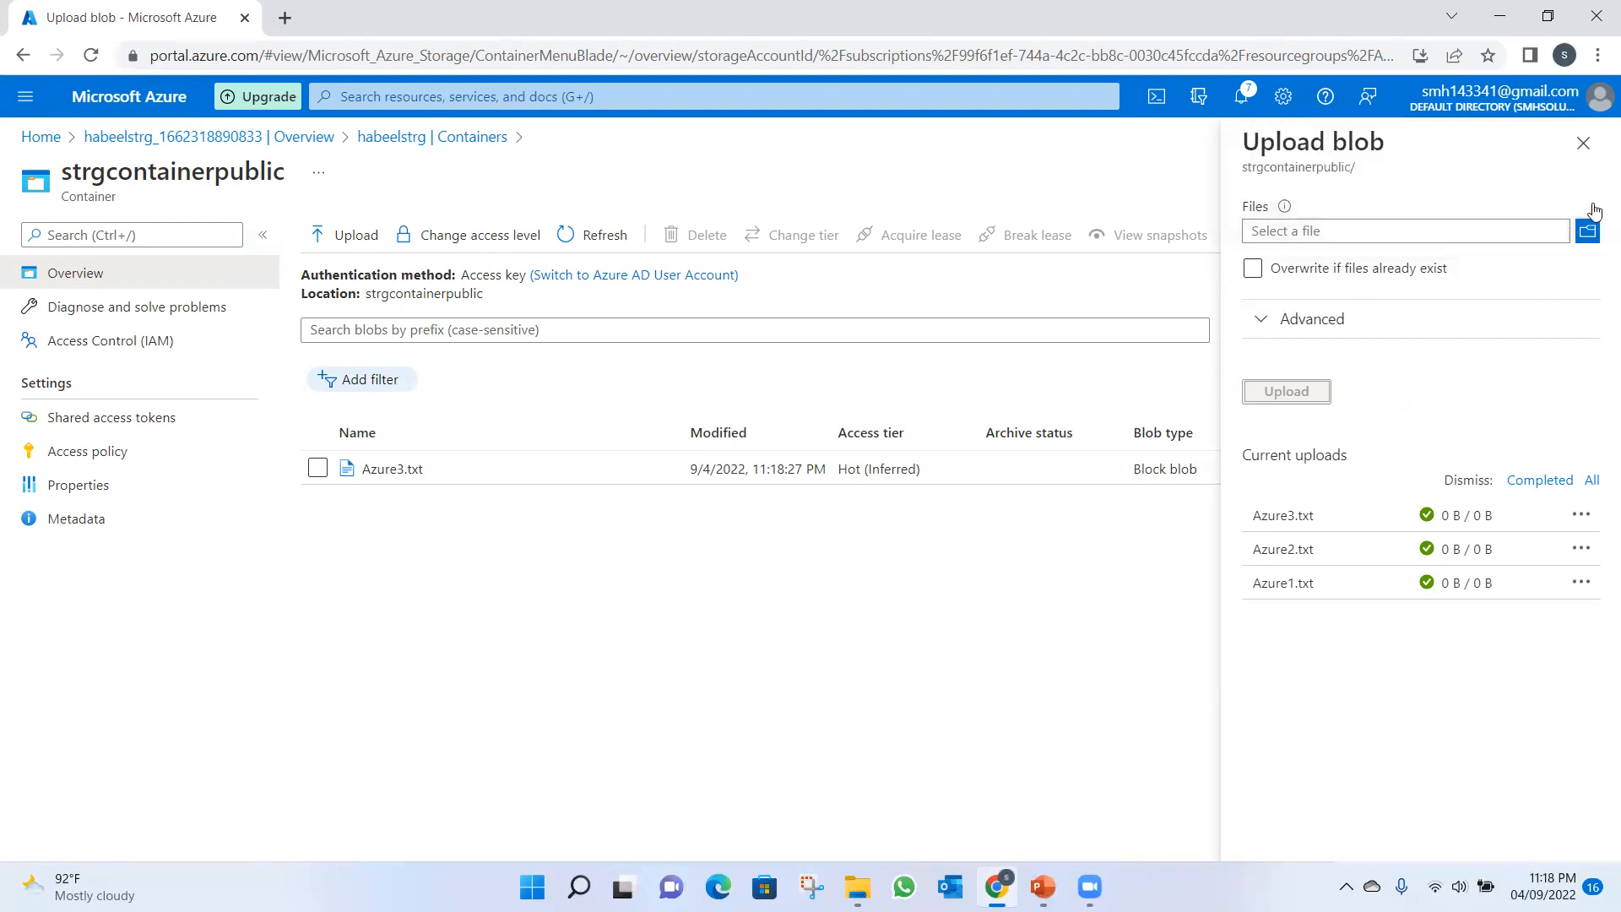
{"action": "left_click", "coordinate": [1583, 143]}
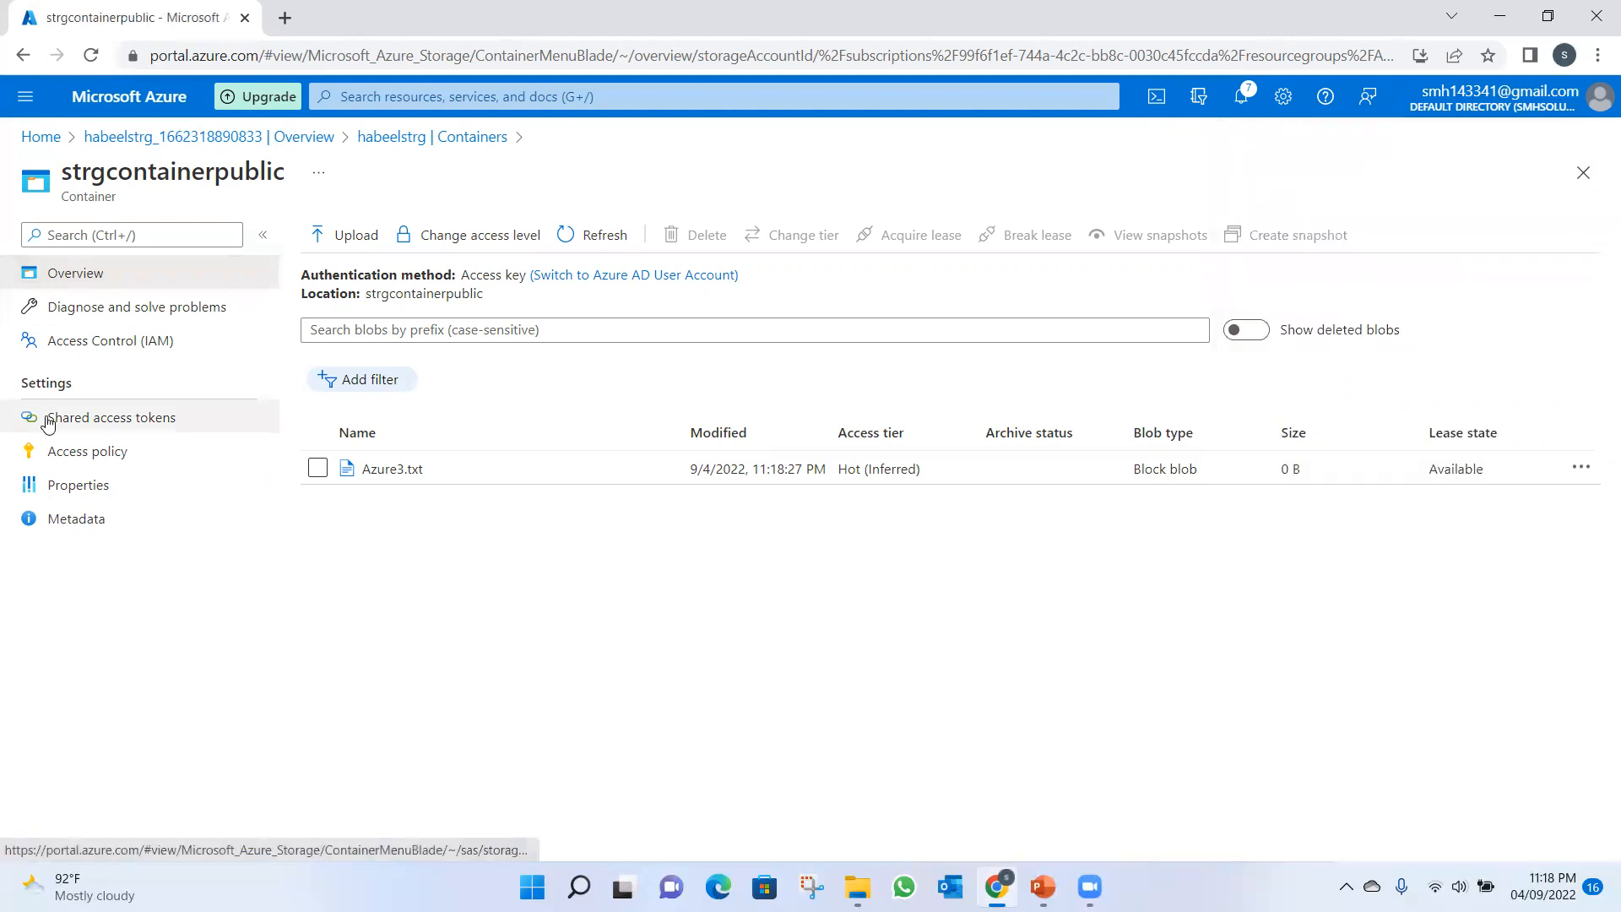
Go back to the portal home, reopen the habeelstrg storage account and display its access keys.
{"action": "left_click", "coordinate": [292, 139]}
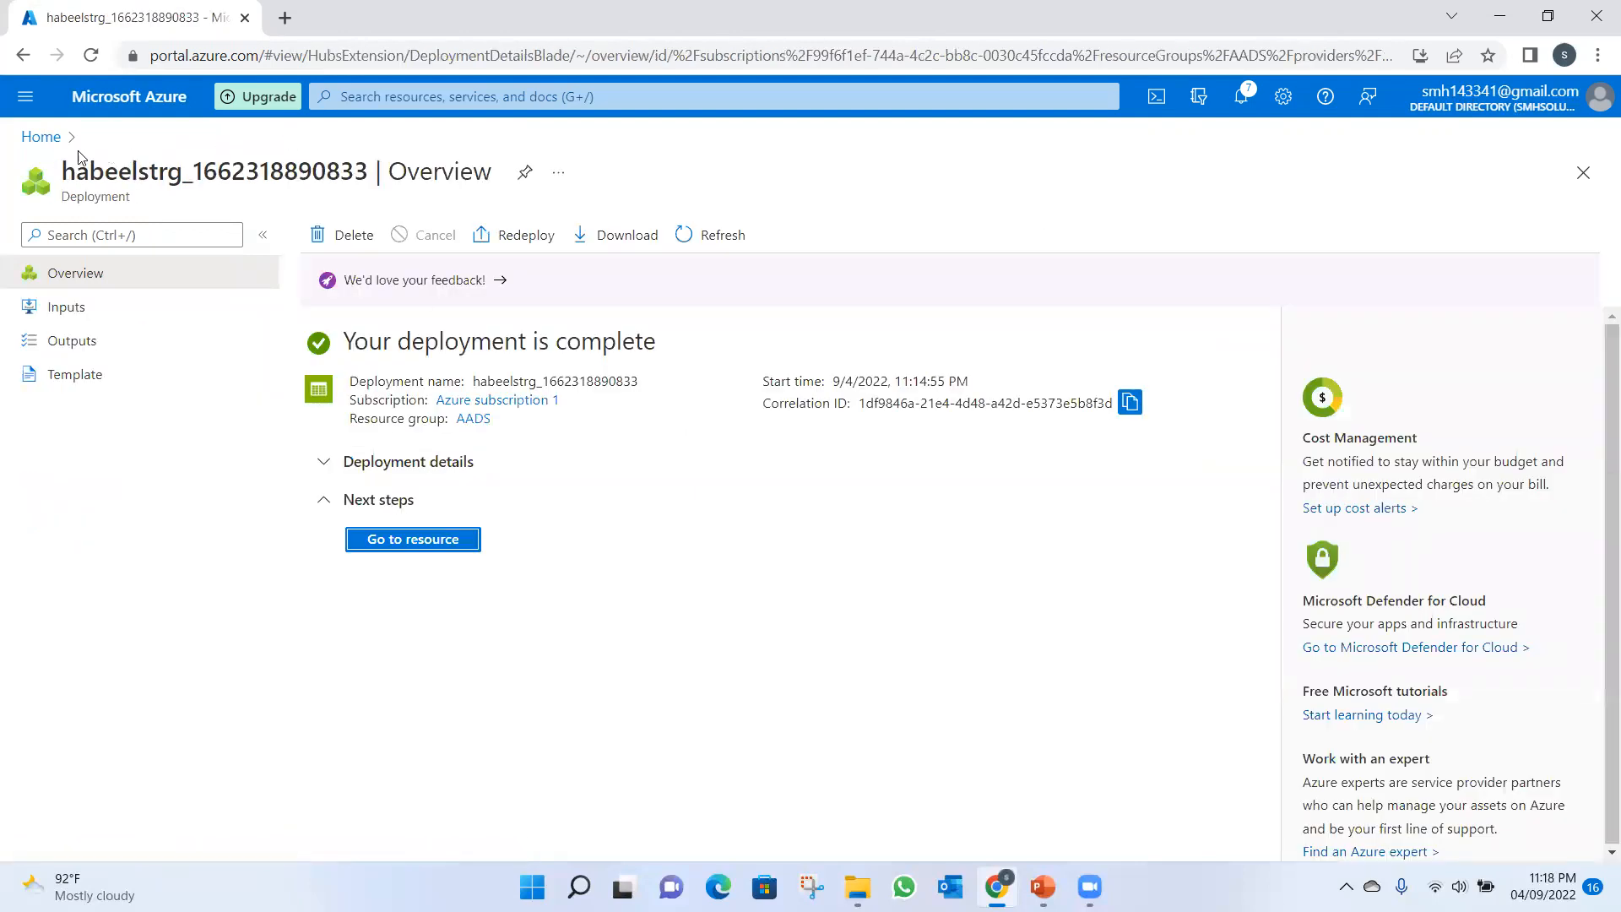
{"action": "left_click", "coordinate": [41, 137]}
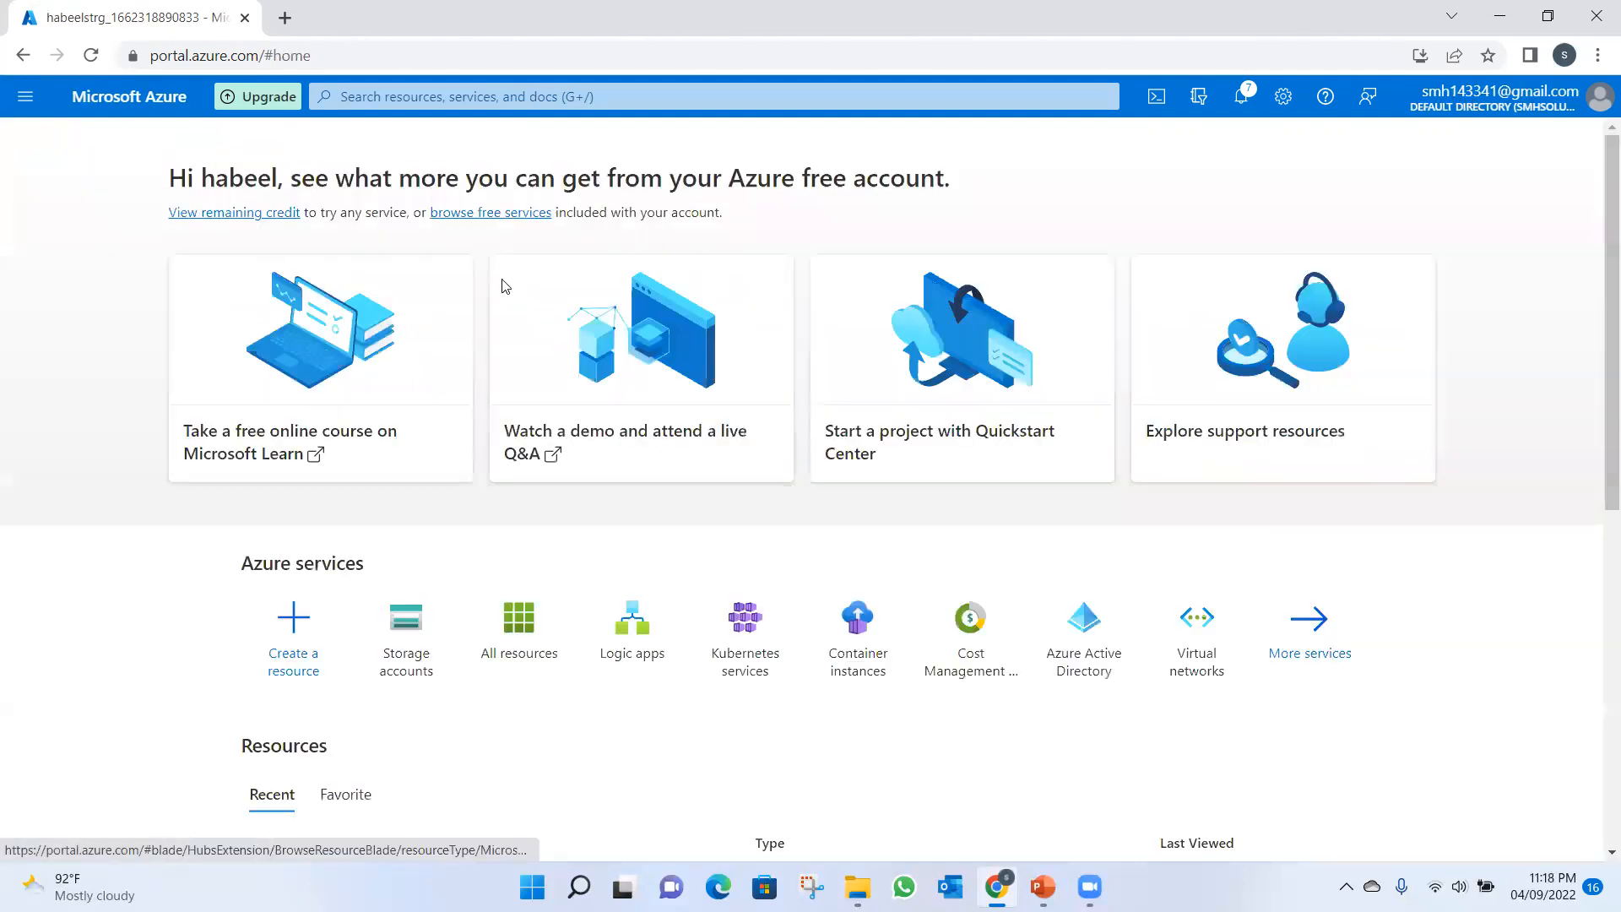
{"action": "left_click", "coordinate": [388, 658]}
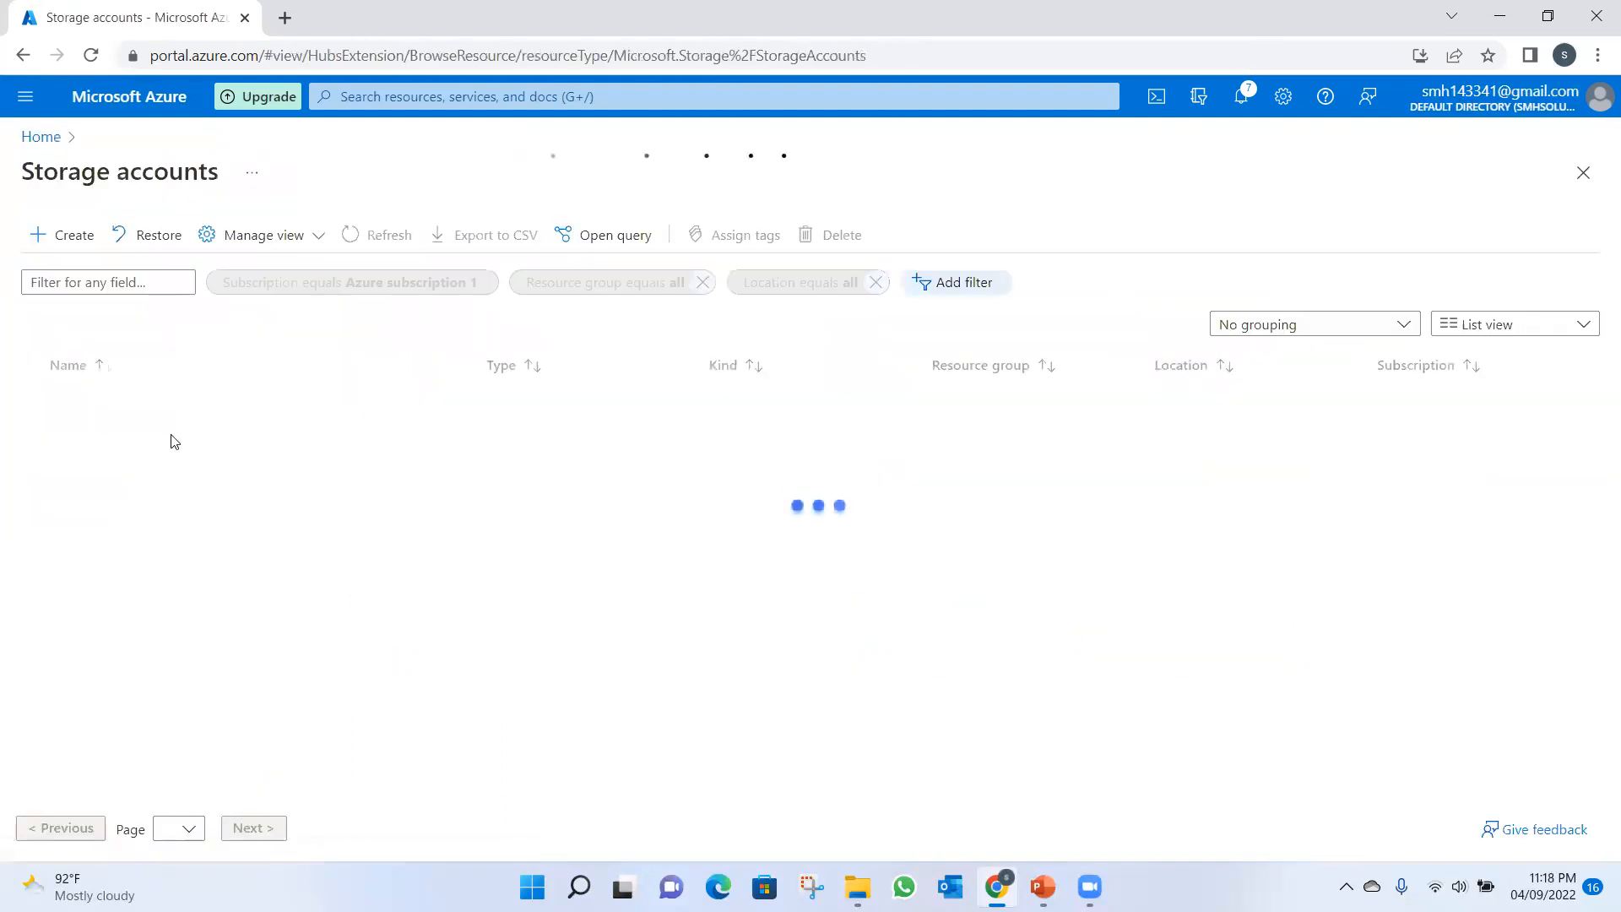
{"action": "left_click", "coordinate": [126, 406]}
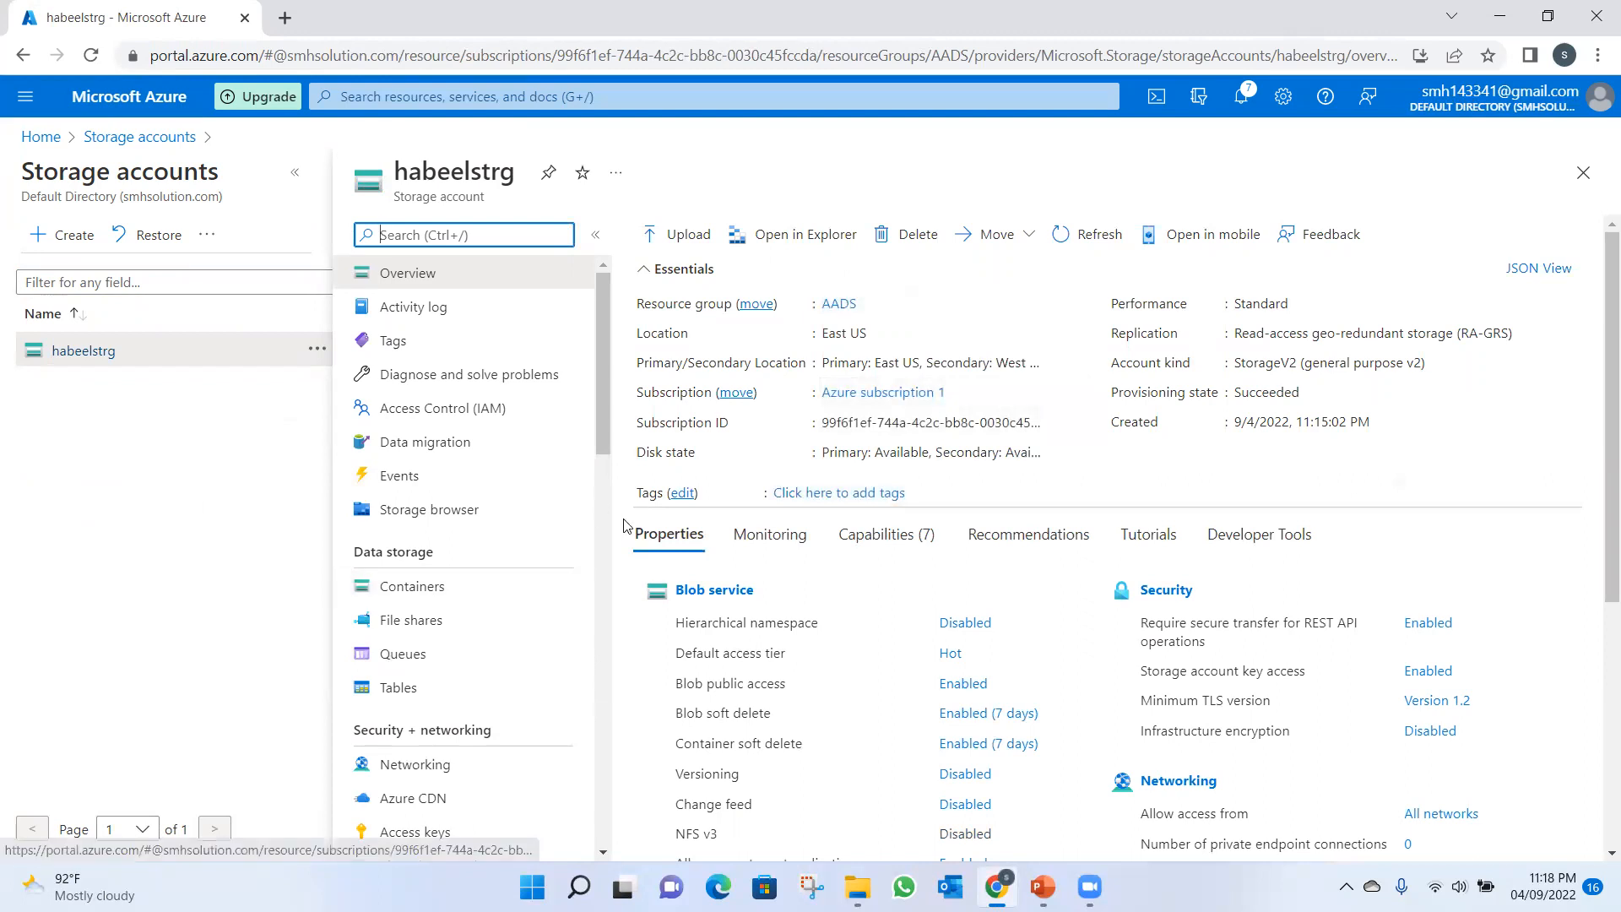
{"action": "scroll", "coordinate": [604, 470], "scroll_direction": "down", "scroll_amount": 3}
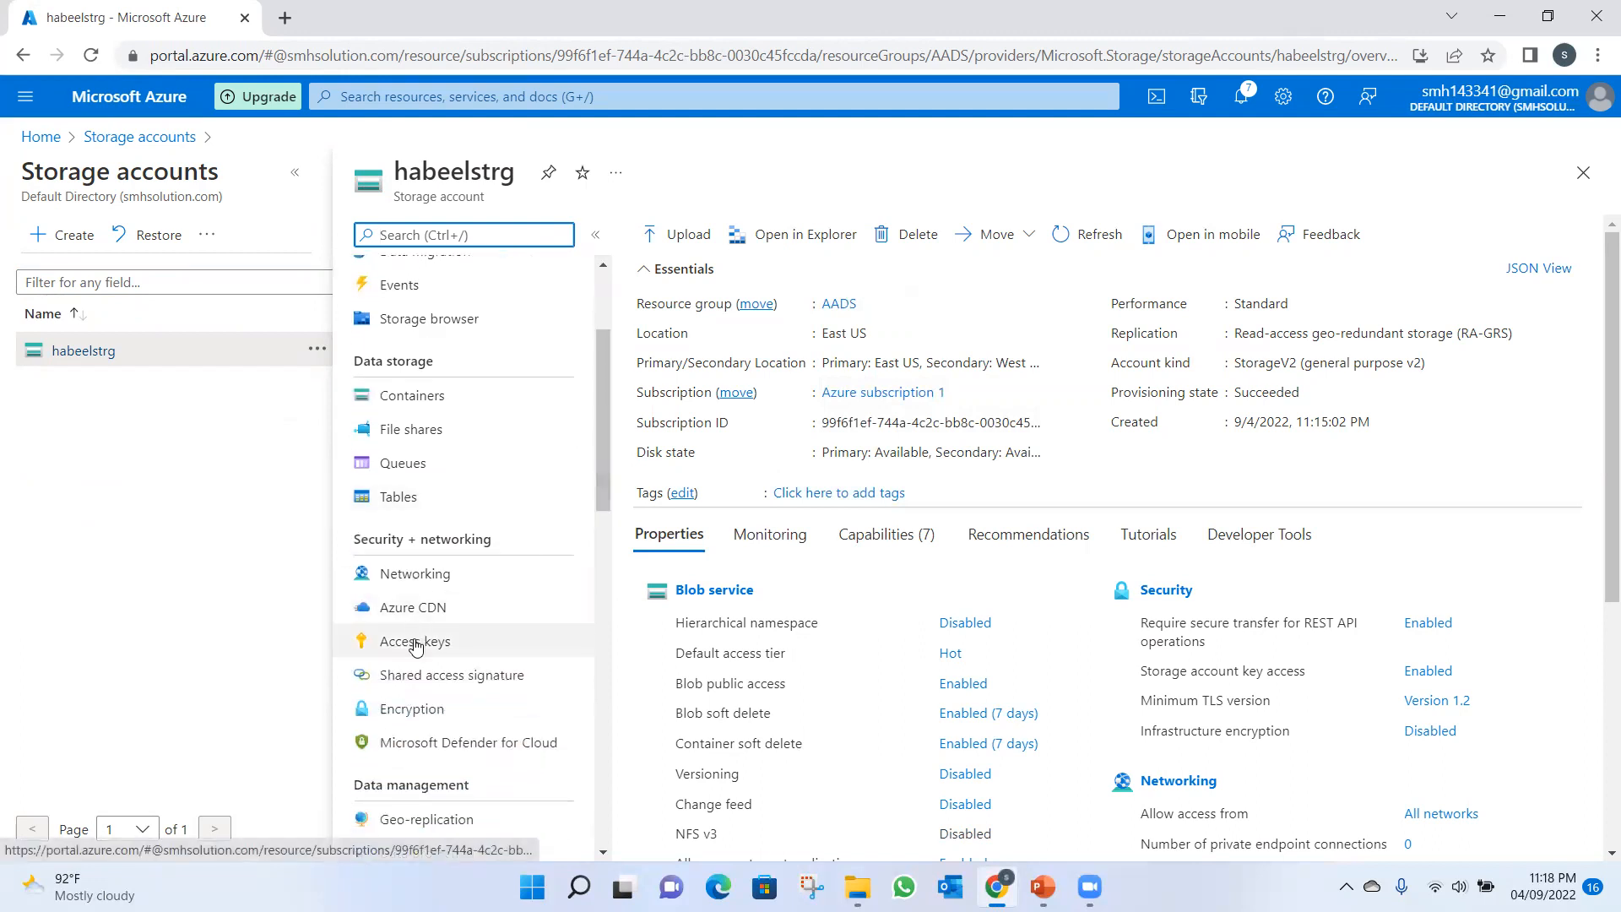
{"action": "left_click", "coordinate": [422, 644]}
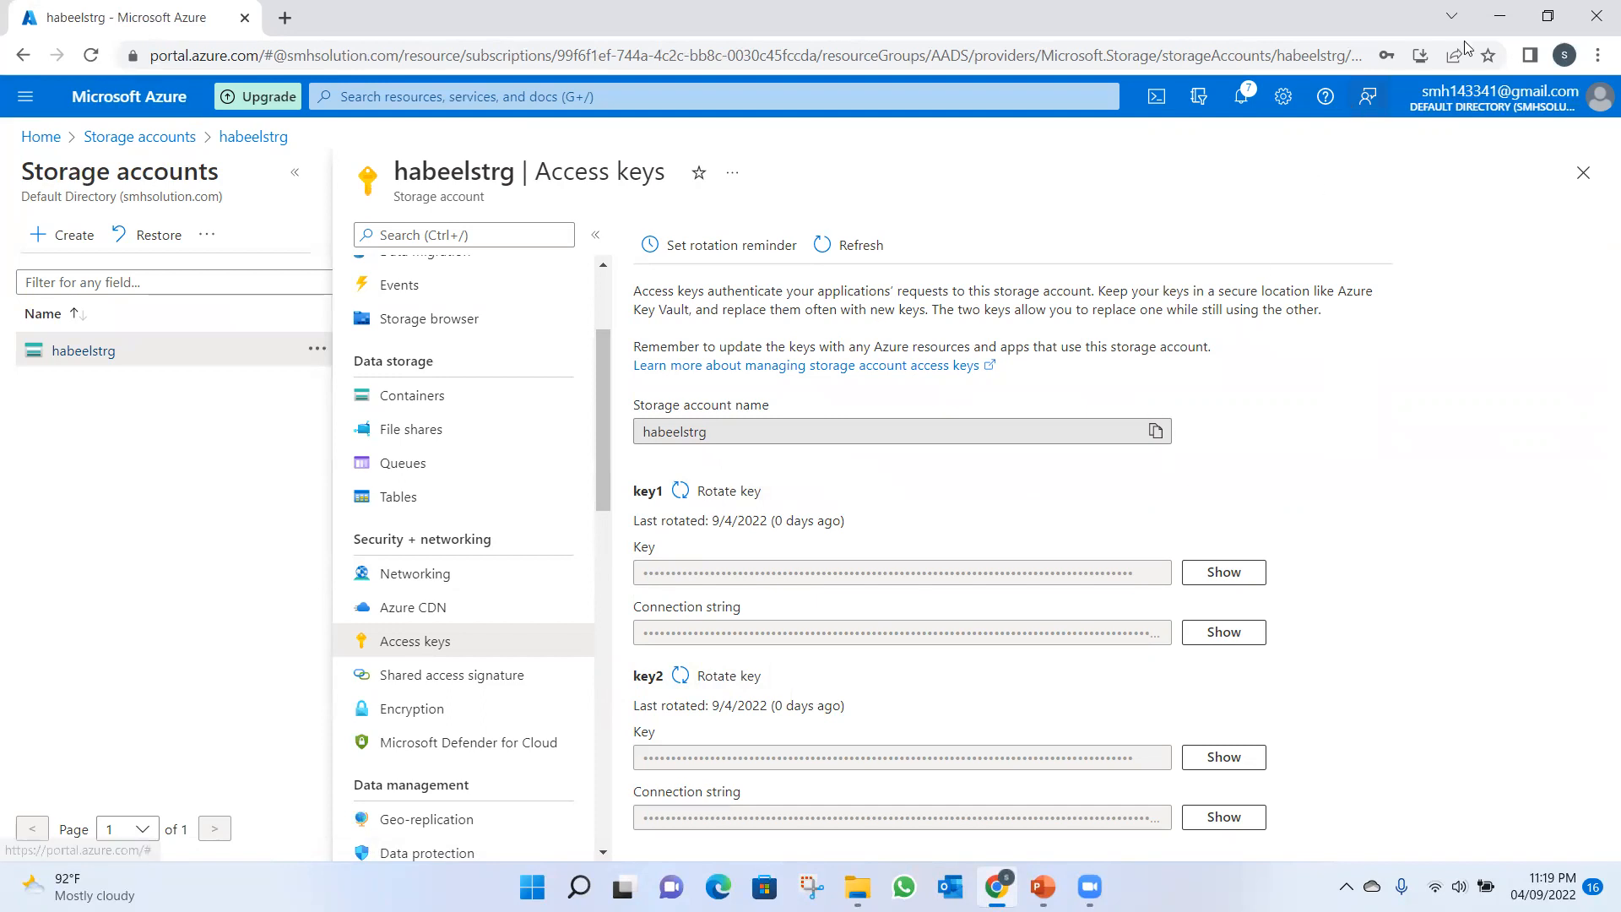
Minimise the browser, launch Microsoft Azure Storage Explorer from Windows and dismiss its feedback request.
{"action": "left_click", "coordinate": [1501, 17]}
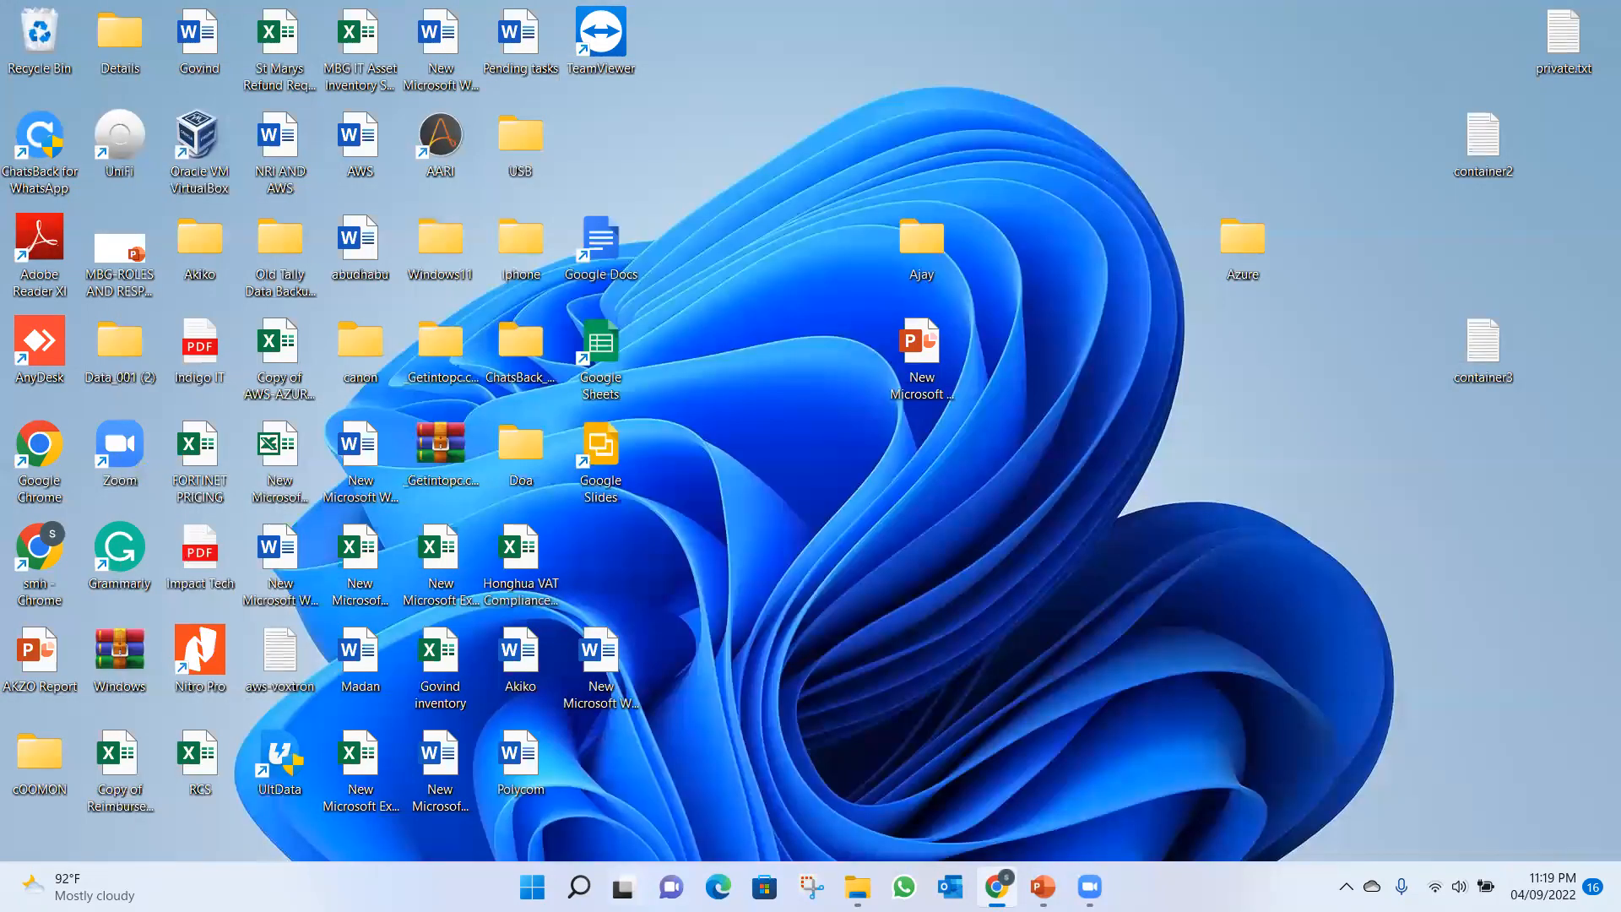
{"action": "key", "text": "super+s"}
{"action": "type", "text": "sto"}
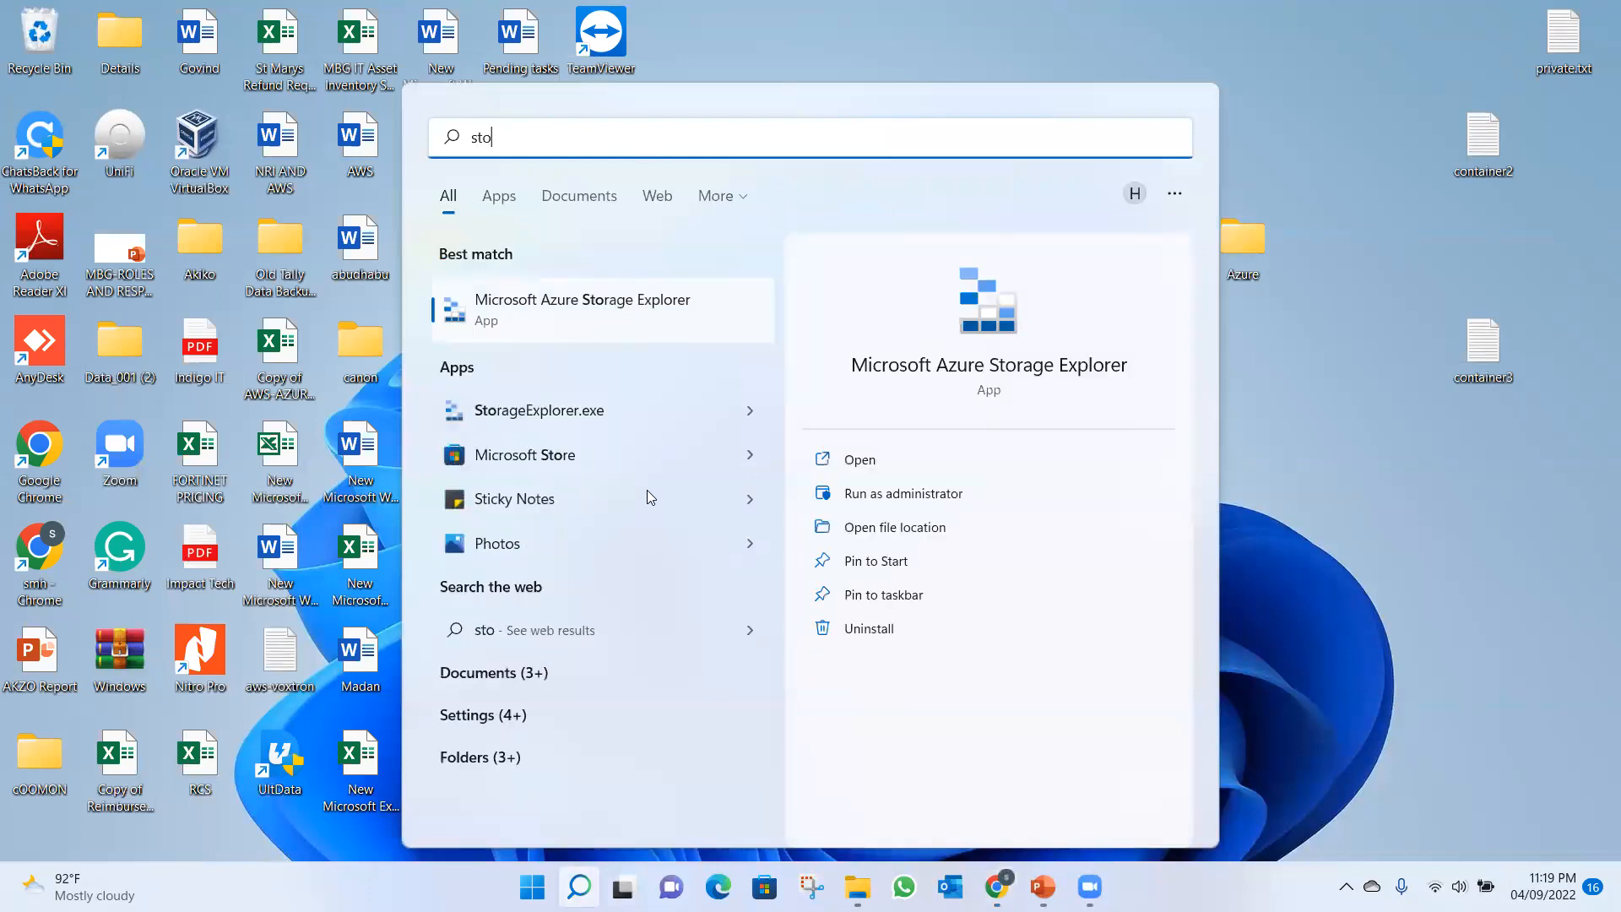
{"action": "left_click", "coordinate": [629, 327]}
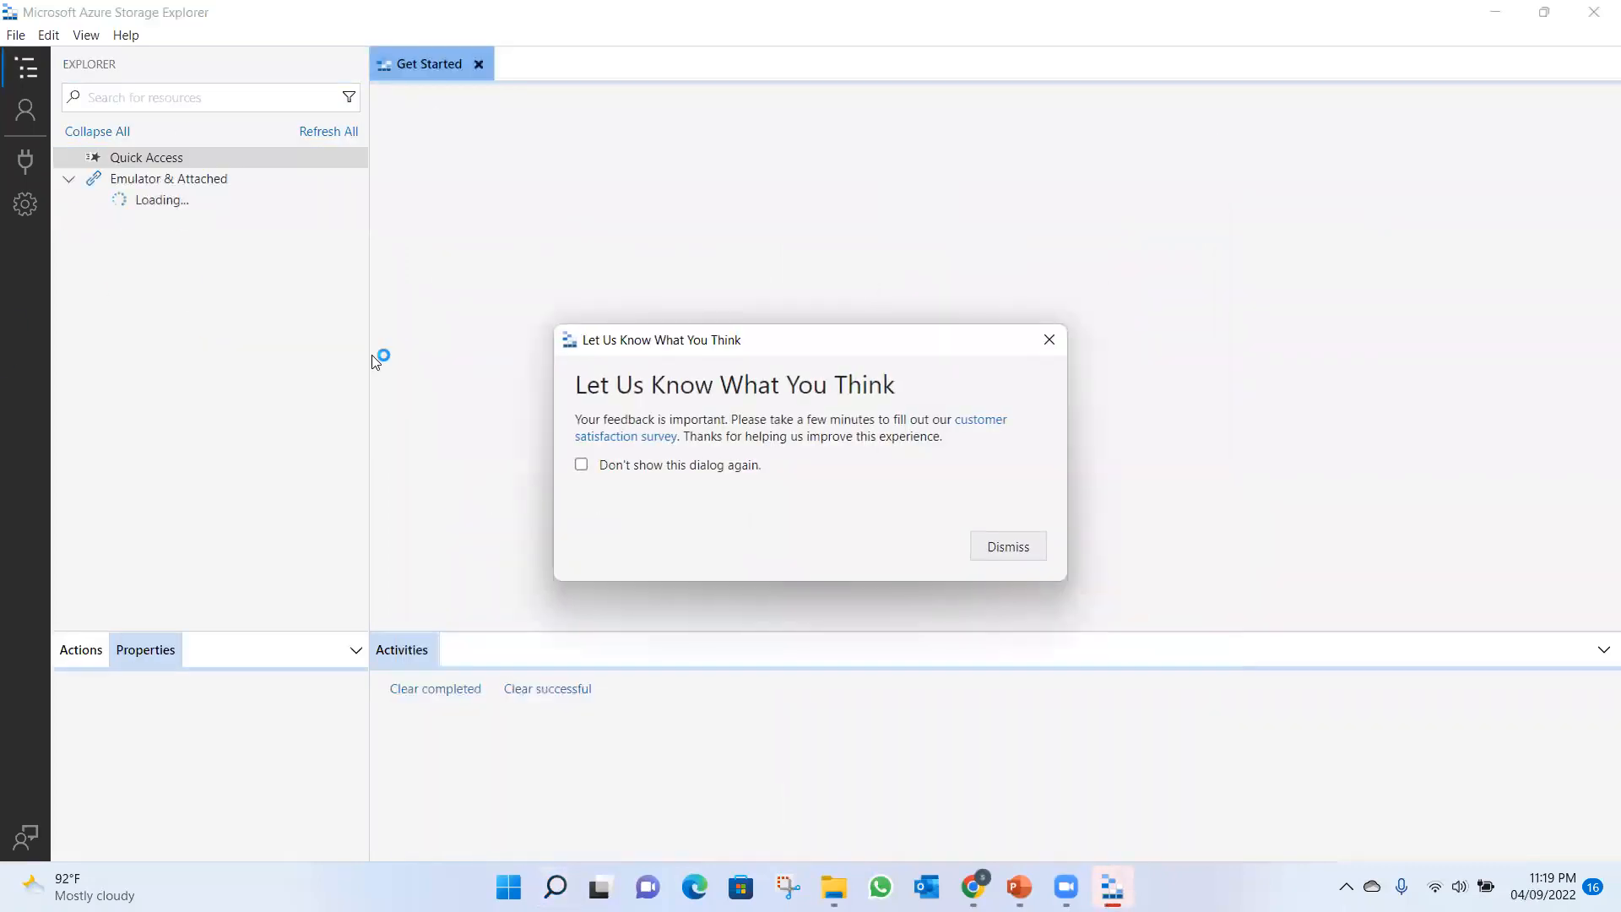
{"action": "left_click", "coordinate": [1049, 339]}
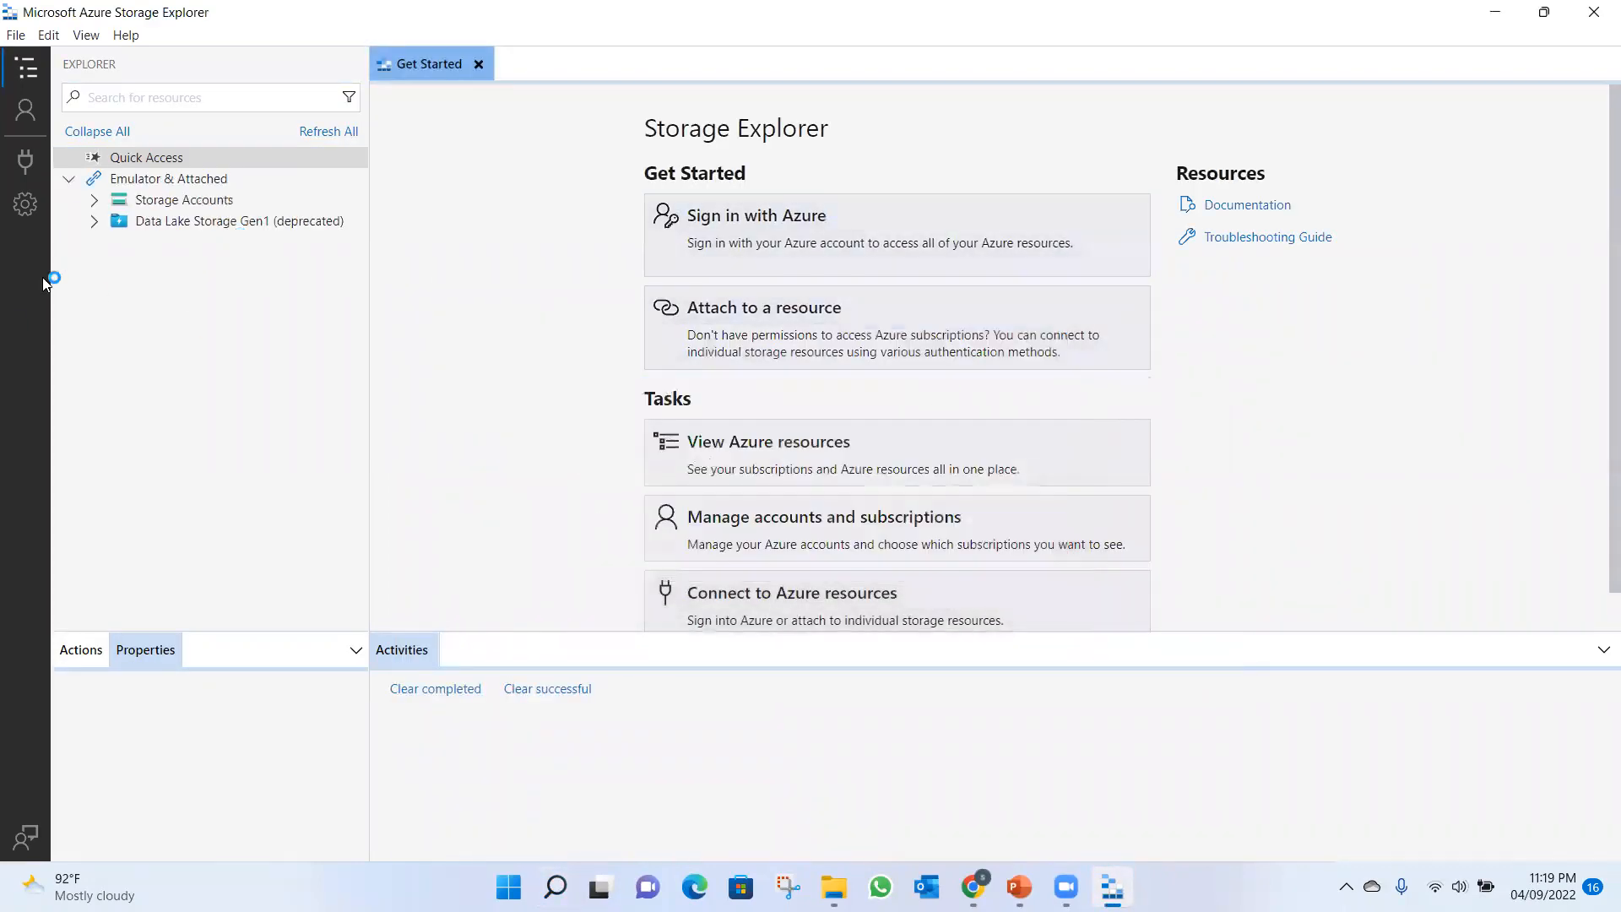
Expand the attached storage accounts and detach the "habweel read" connection, accepting the confirmation.
{"action": "left_click", "coordinate": [95, 200]}
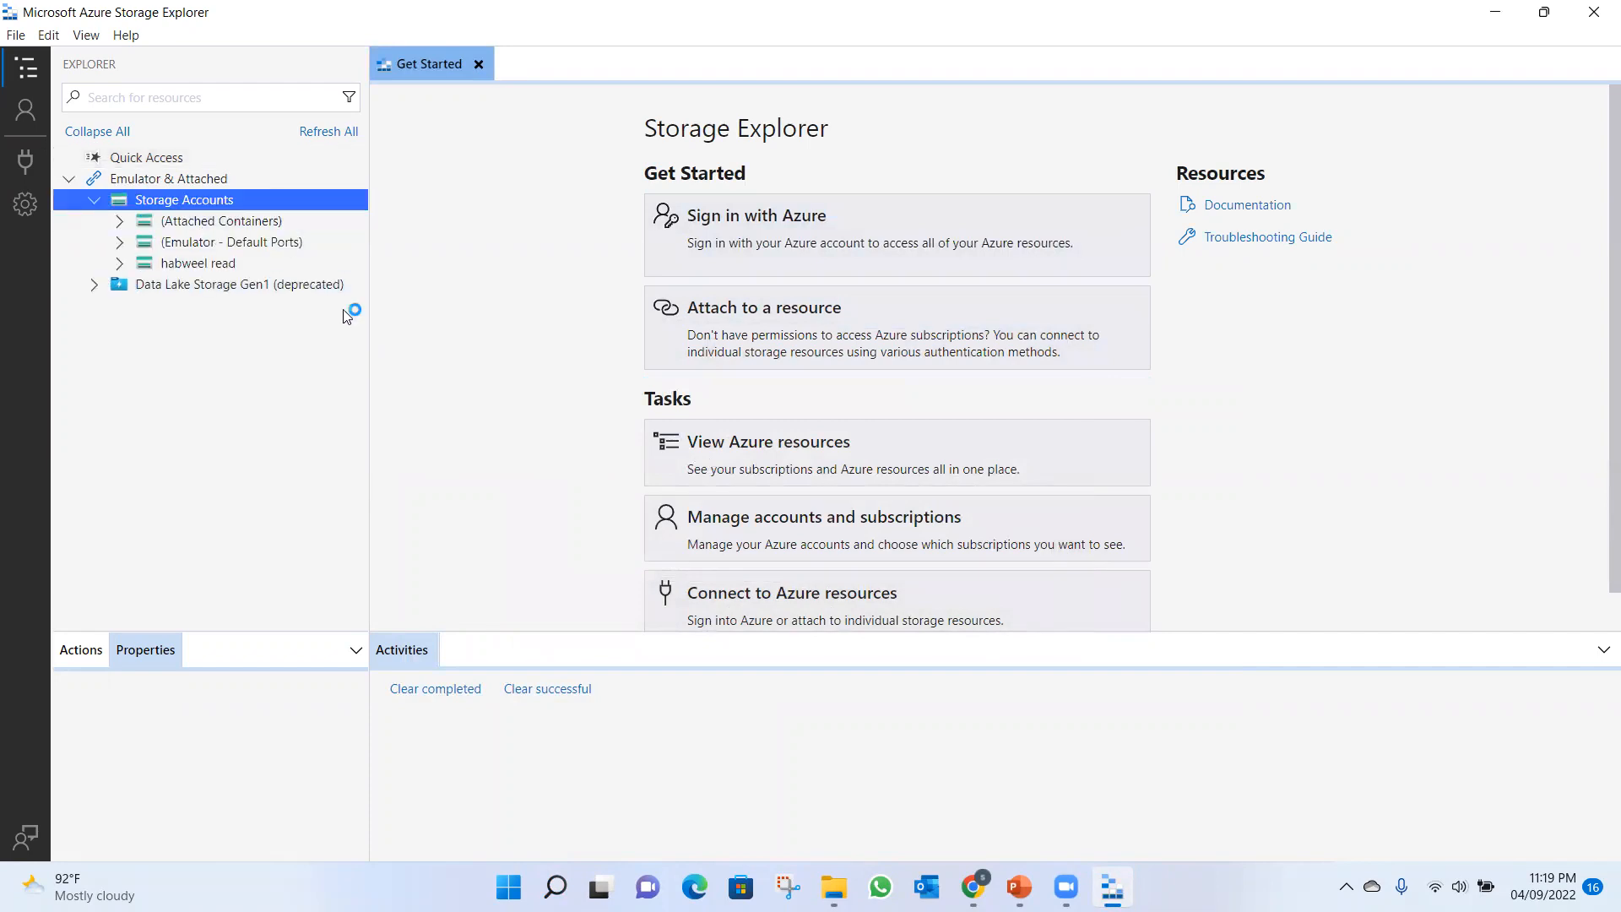
{"action": "left_click", "coordinate": [175, 266]}
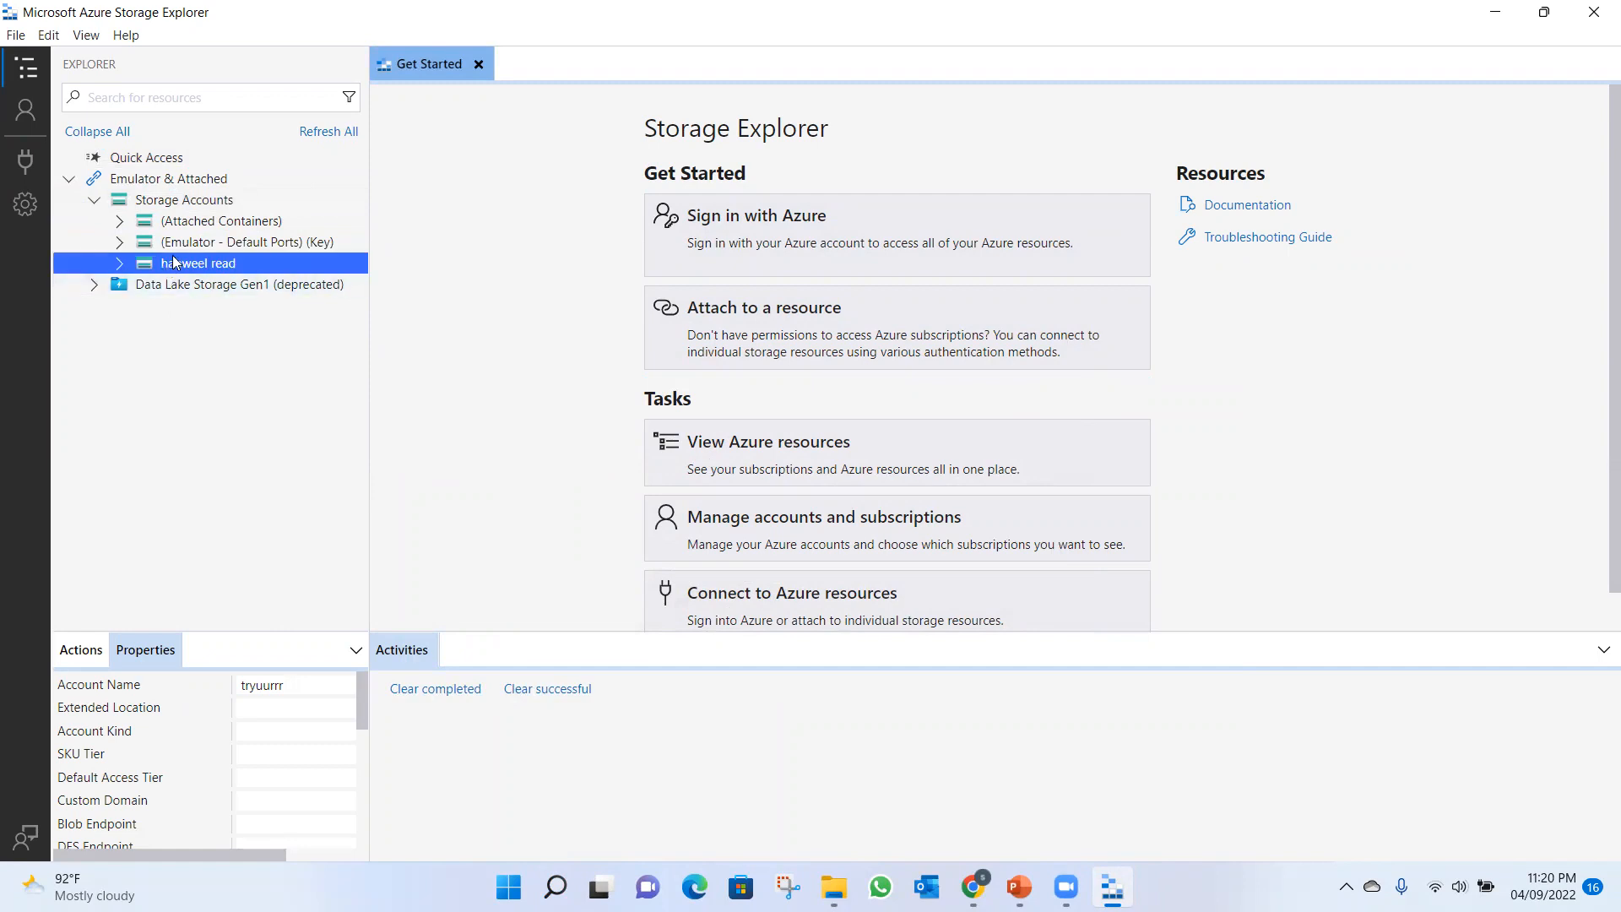
{"action": "left_click", "coordinate": [95, 201]}
{"action": "left_click", "coordinate": [96, 202]}
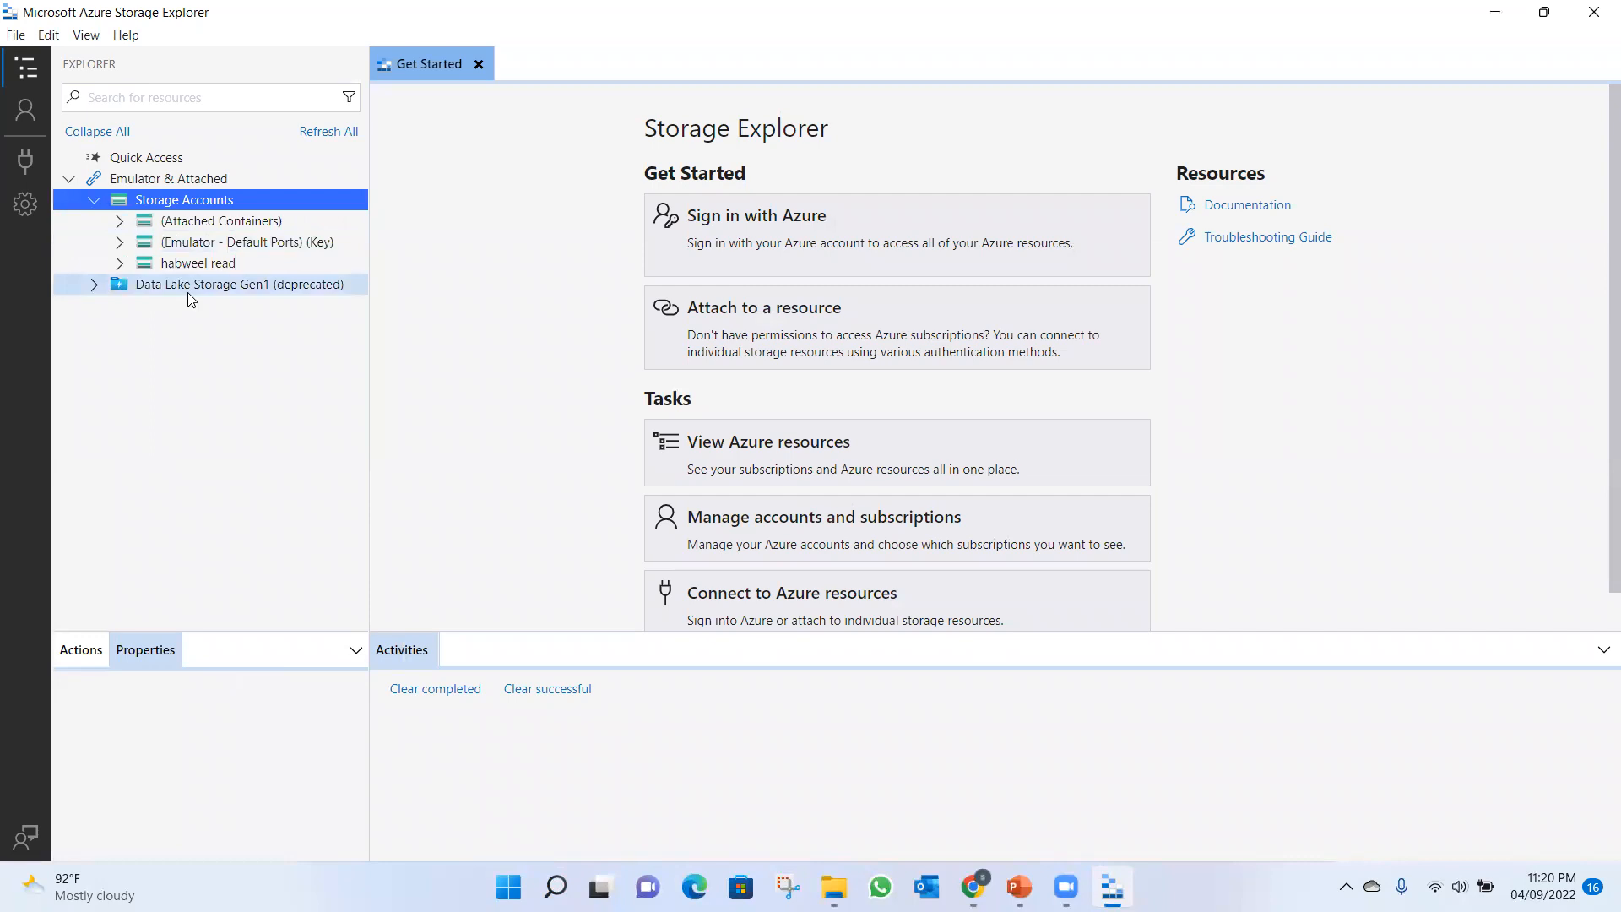
{"action": "left_click", "coordinate": [196, 265]}
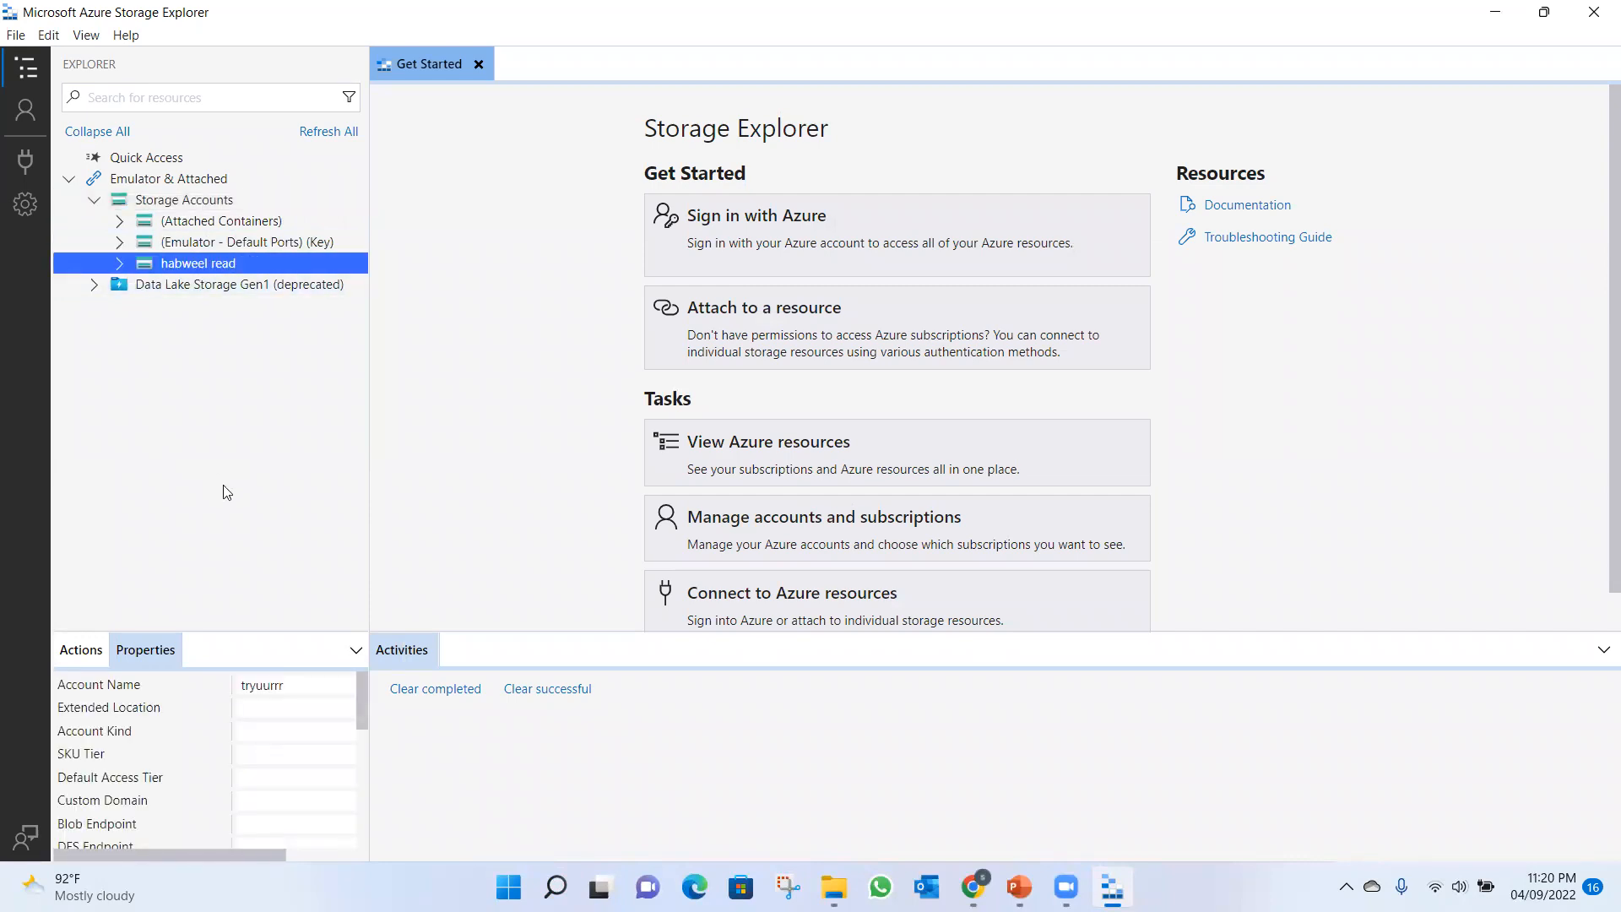
{"action": "right_click", "coordinate": [251, 266]}
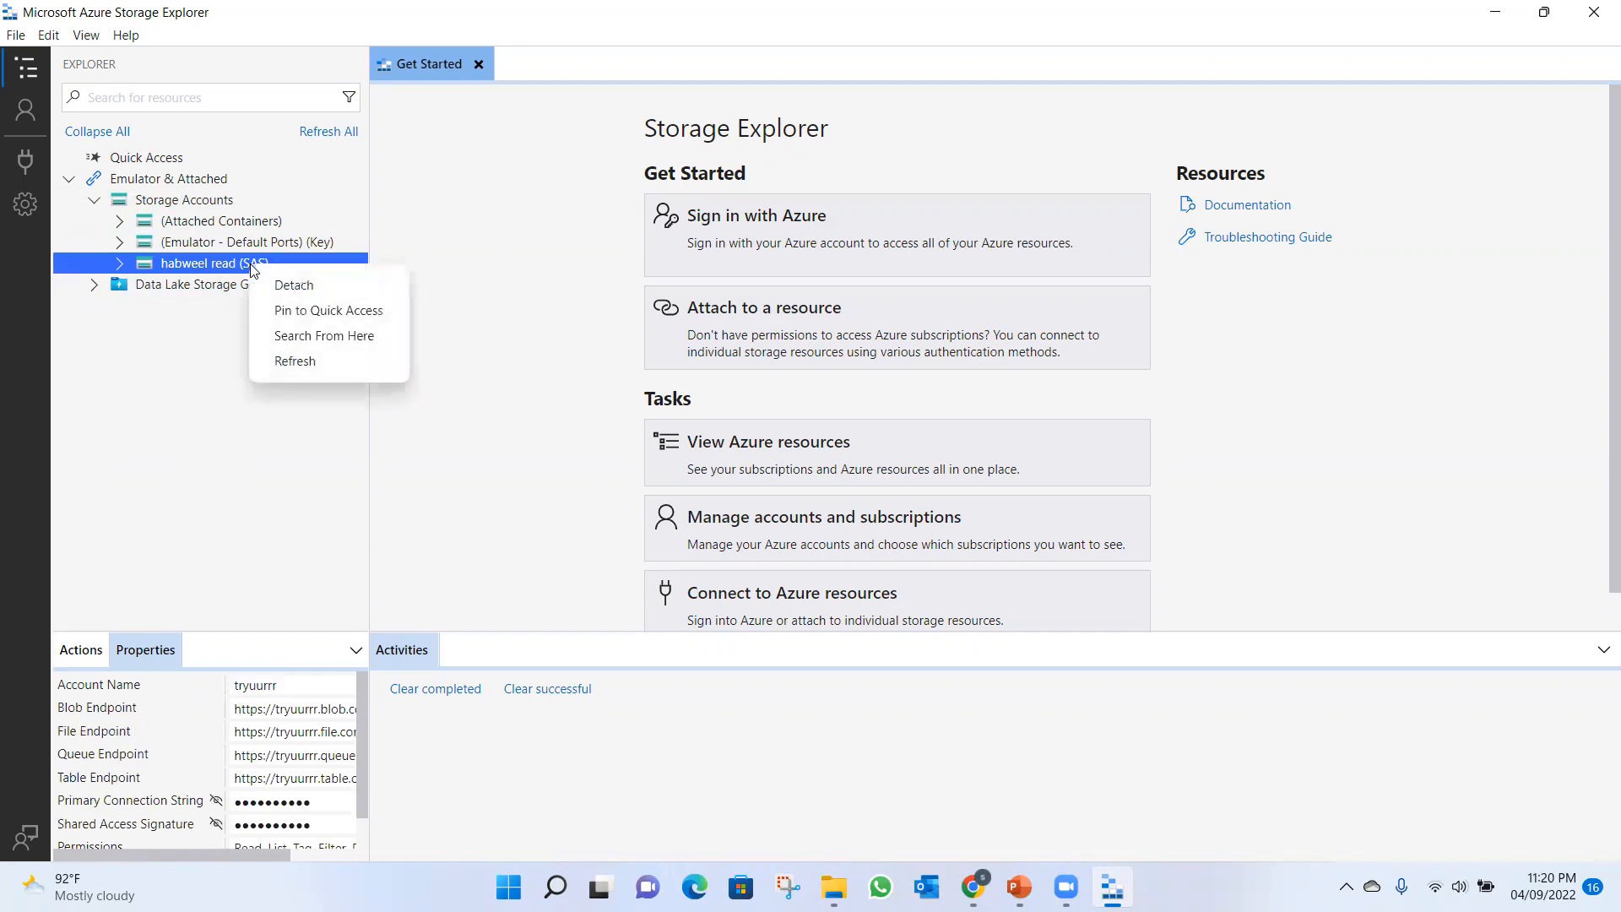
{"action": "left_click", "coordinate": [296, 287]}
{"action": "left_click", "coordinate": [923, 518]}
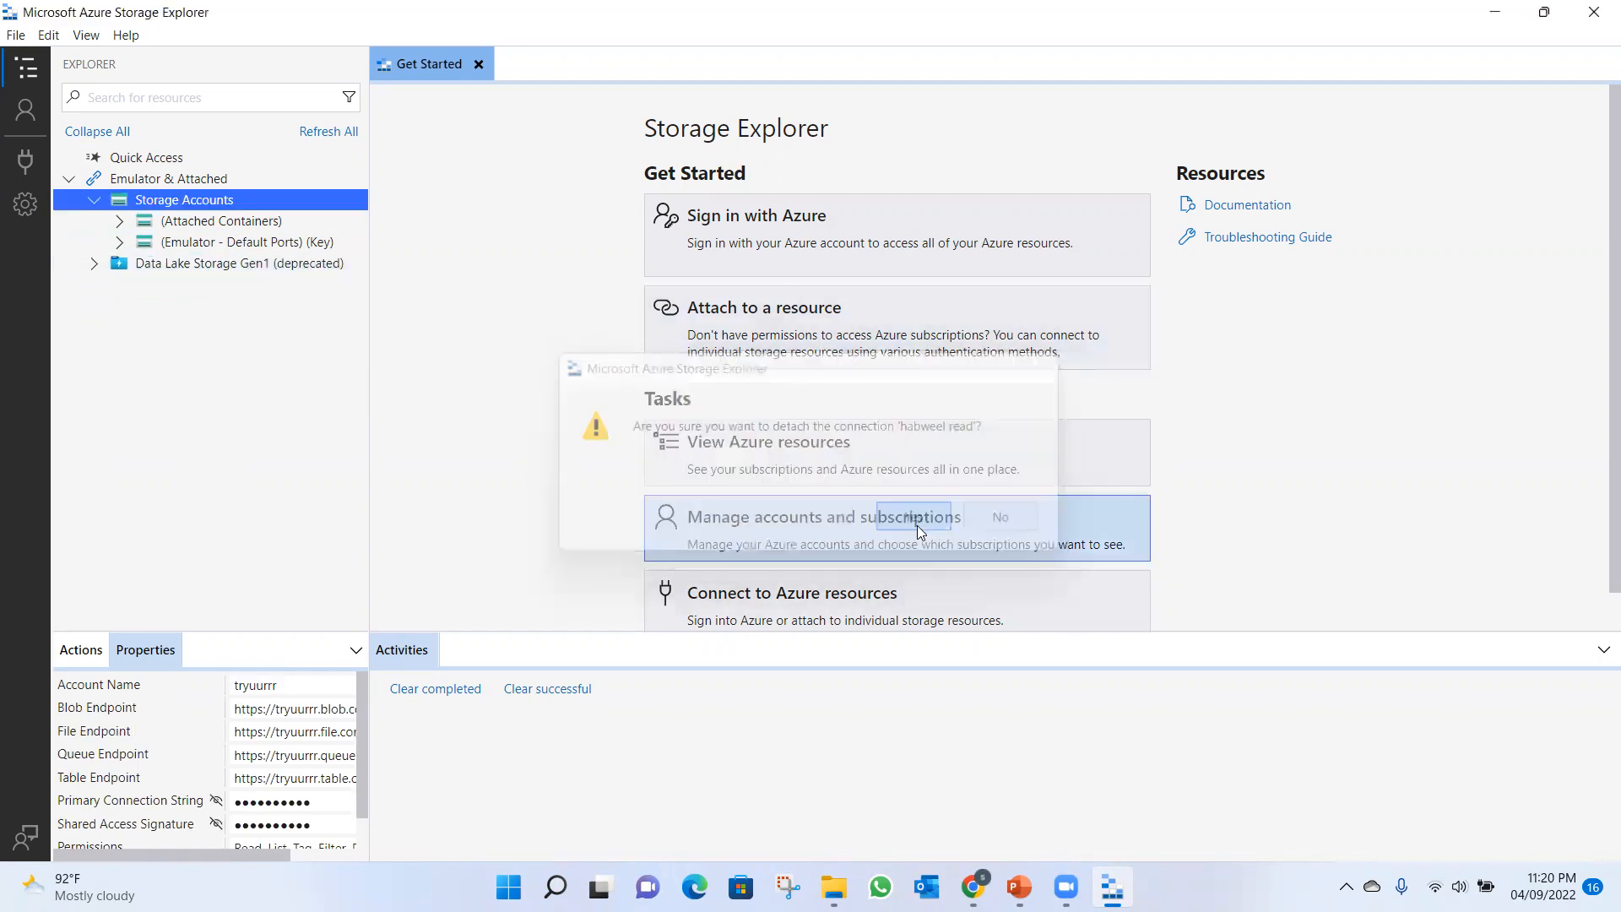
Start a new storage account connection using a connection string and set its display name to smhstoragefullaccess.
{"action": "right_click", "coordinate": [234, 202]}
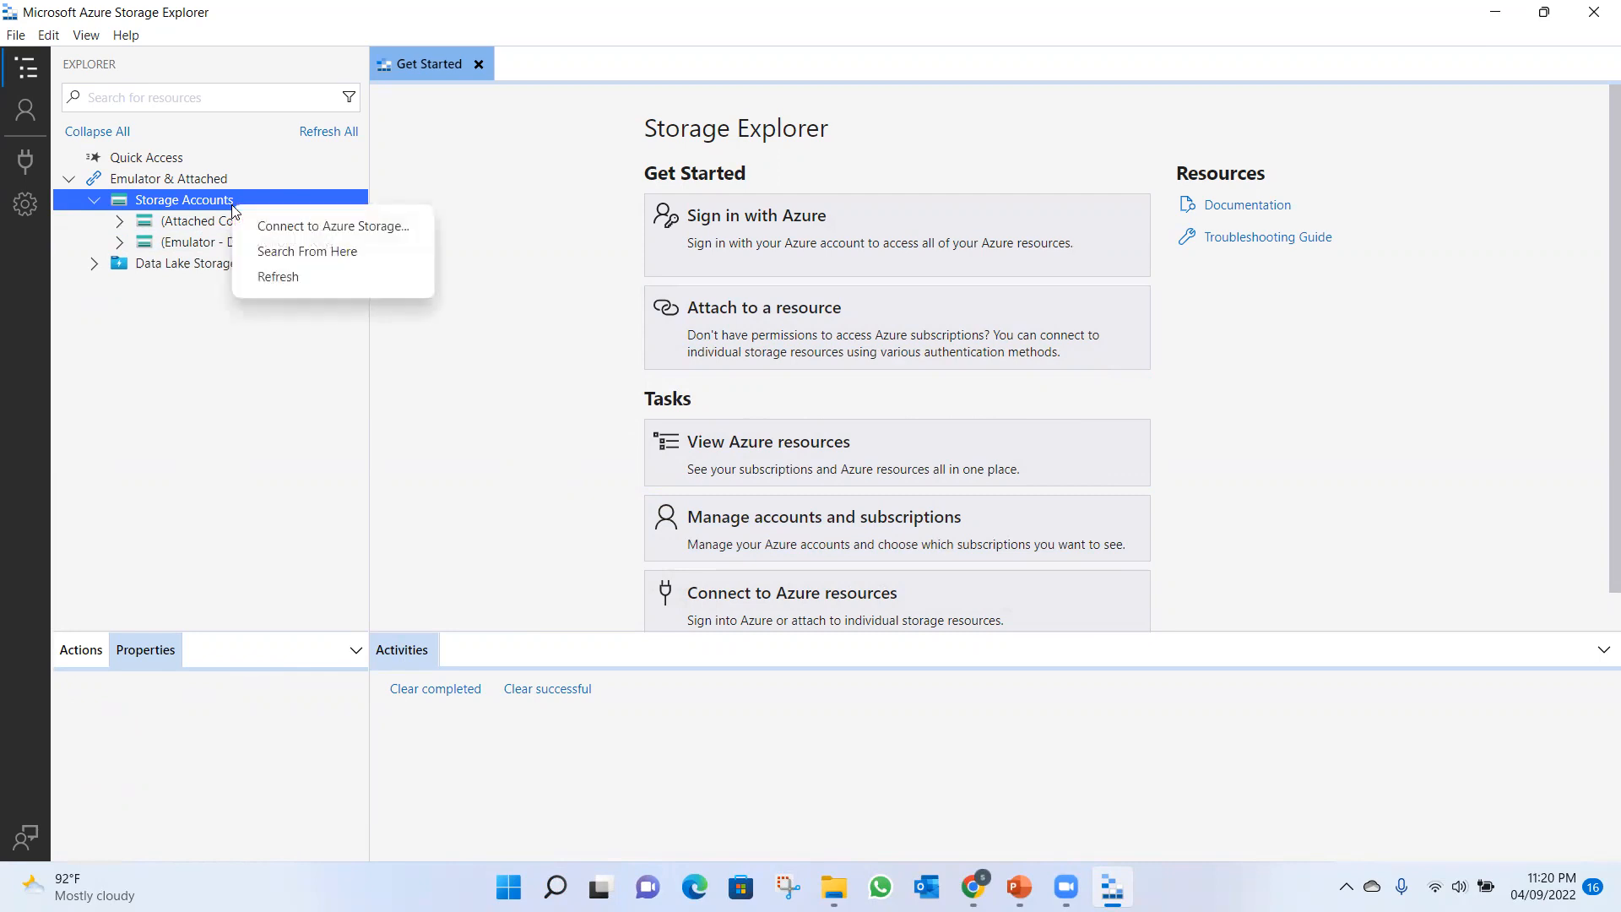
{"action": "left_click", "coordinate": [306, 228]}
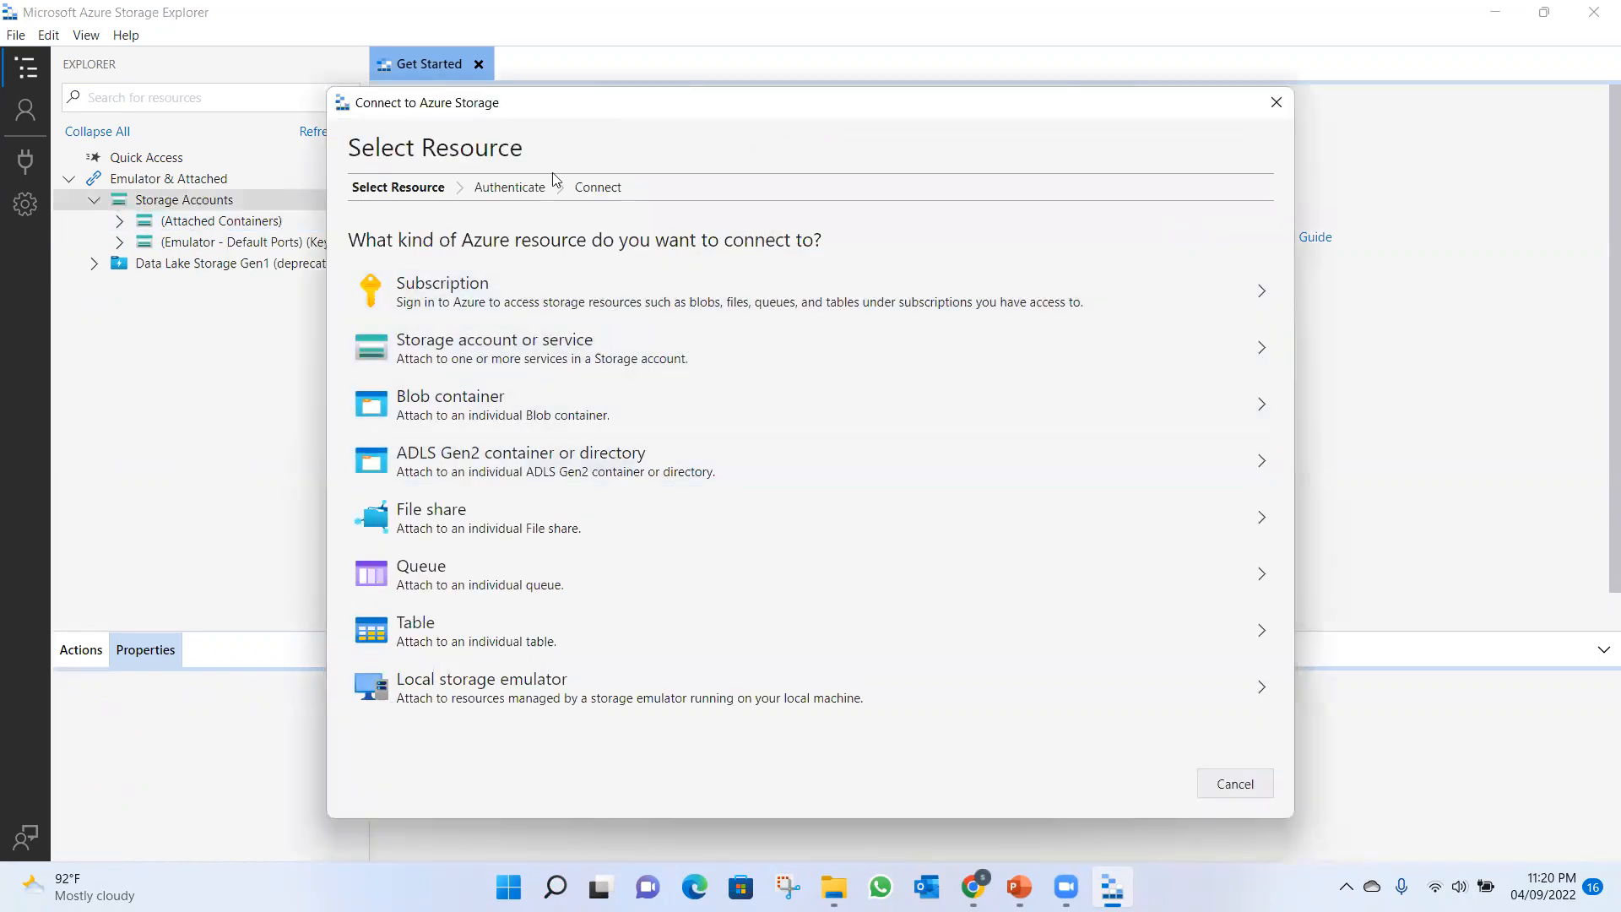
{"action": "left_click", "coordinate": [499, 361]}
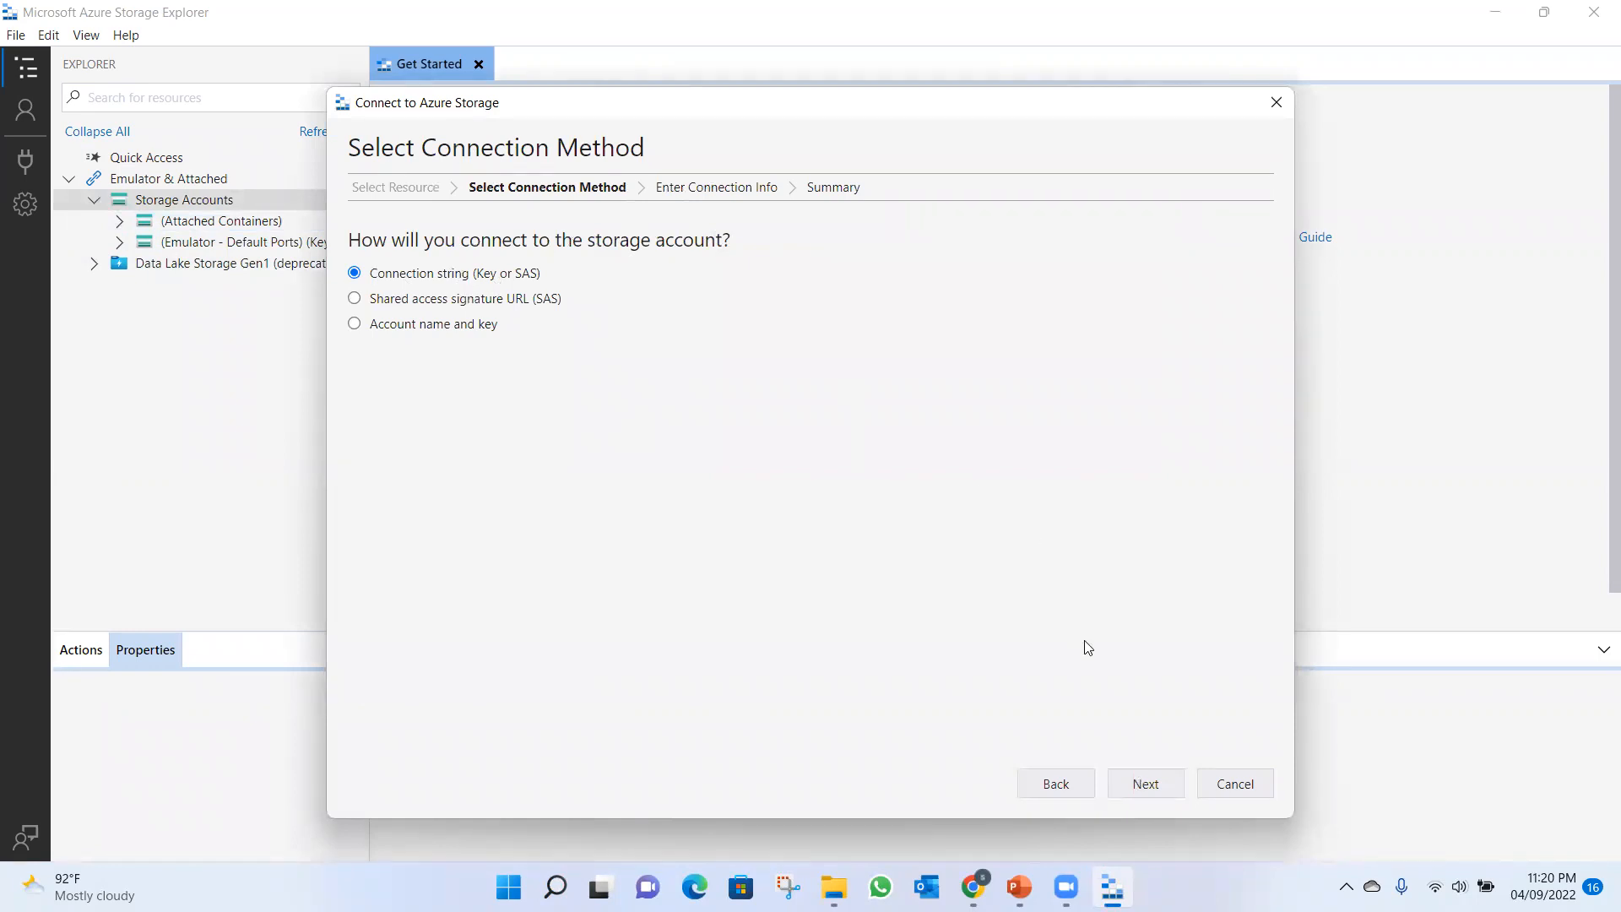
{"action": "left_click", "coordinate": [1139, 790]}
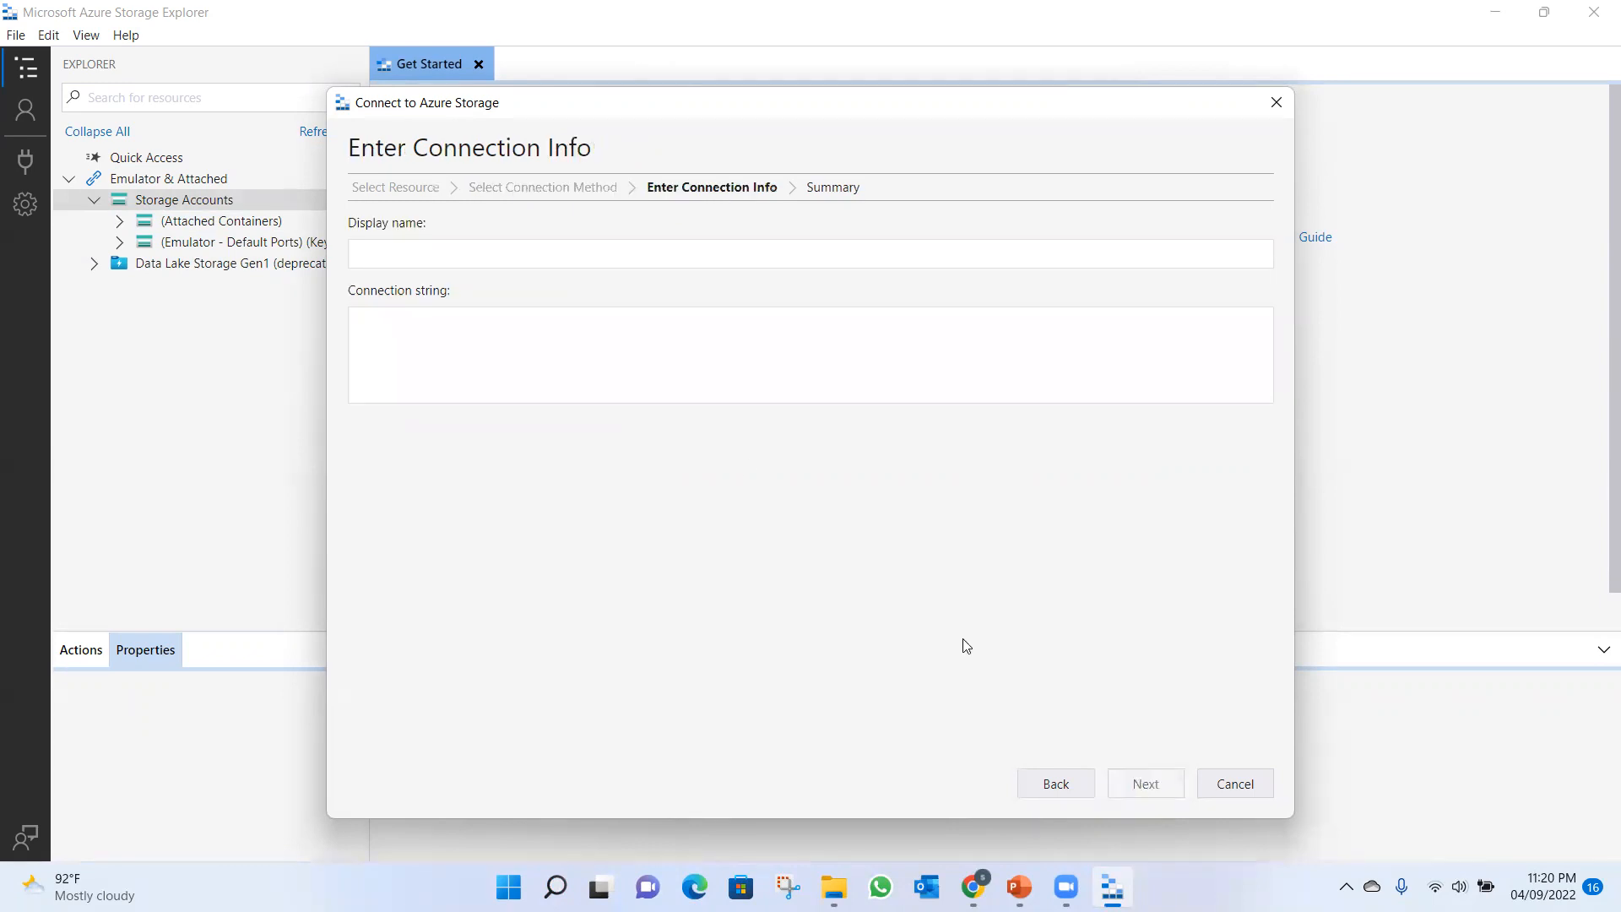
{"action": "left_click", "coordinate": [429, 258]}
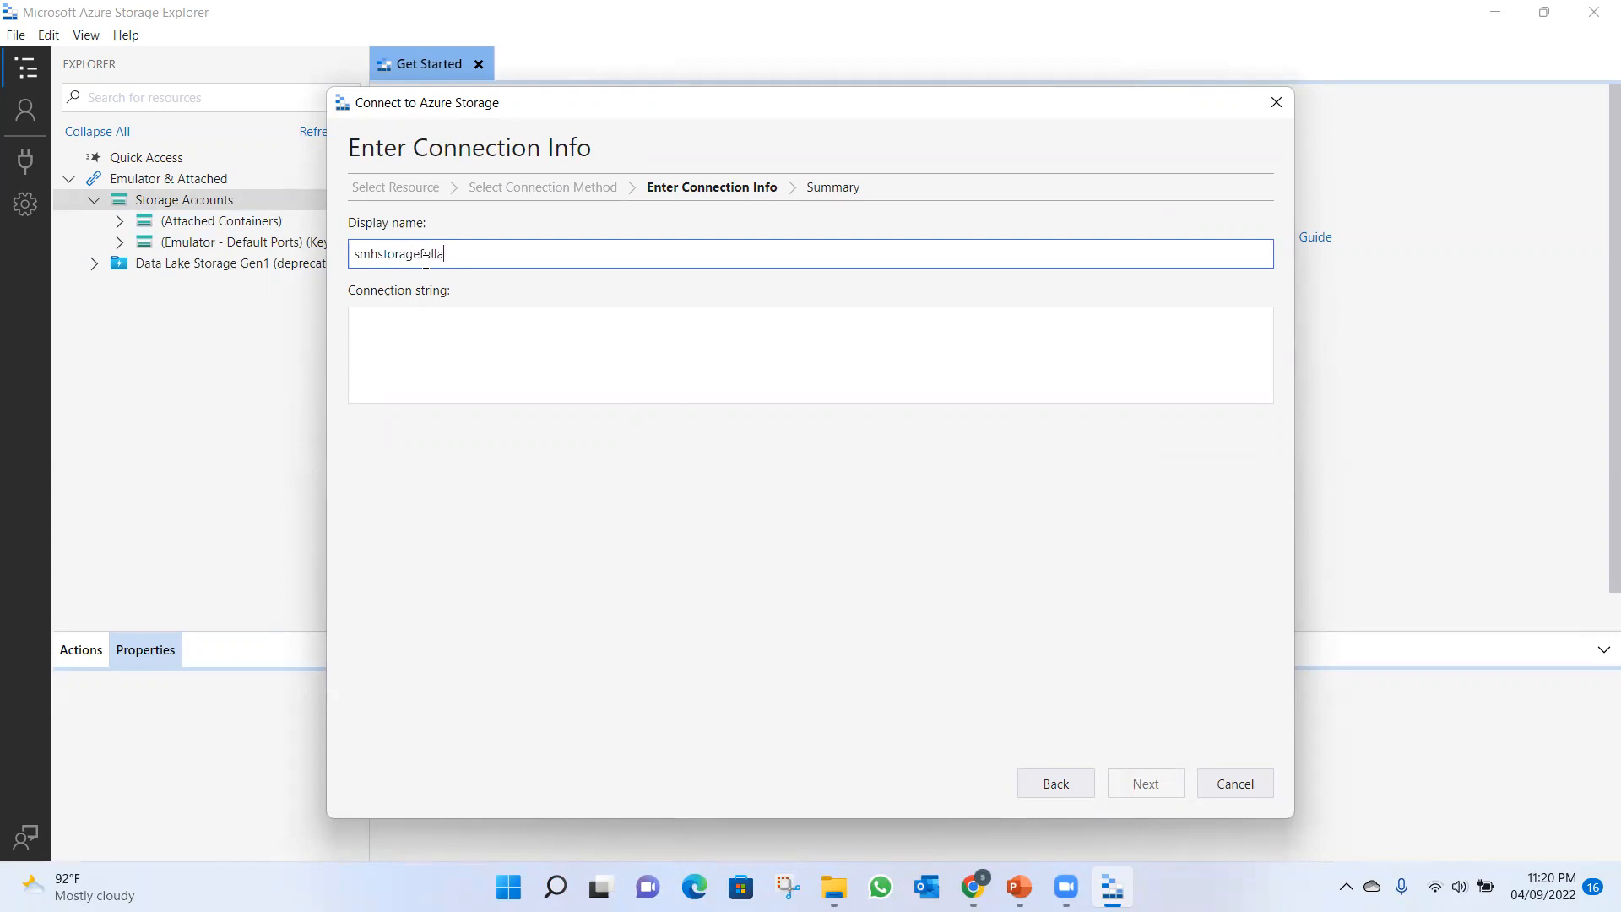
Switch to the Azure portal in the browser, reveal key1's connection string for habeelstrg and copy it.
{"action": "left_click", "coordinate": [409, 329]}
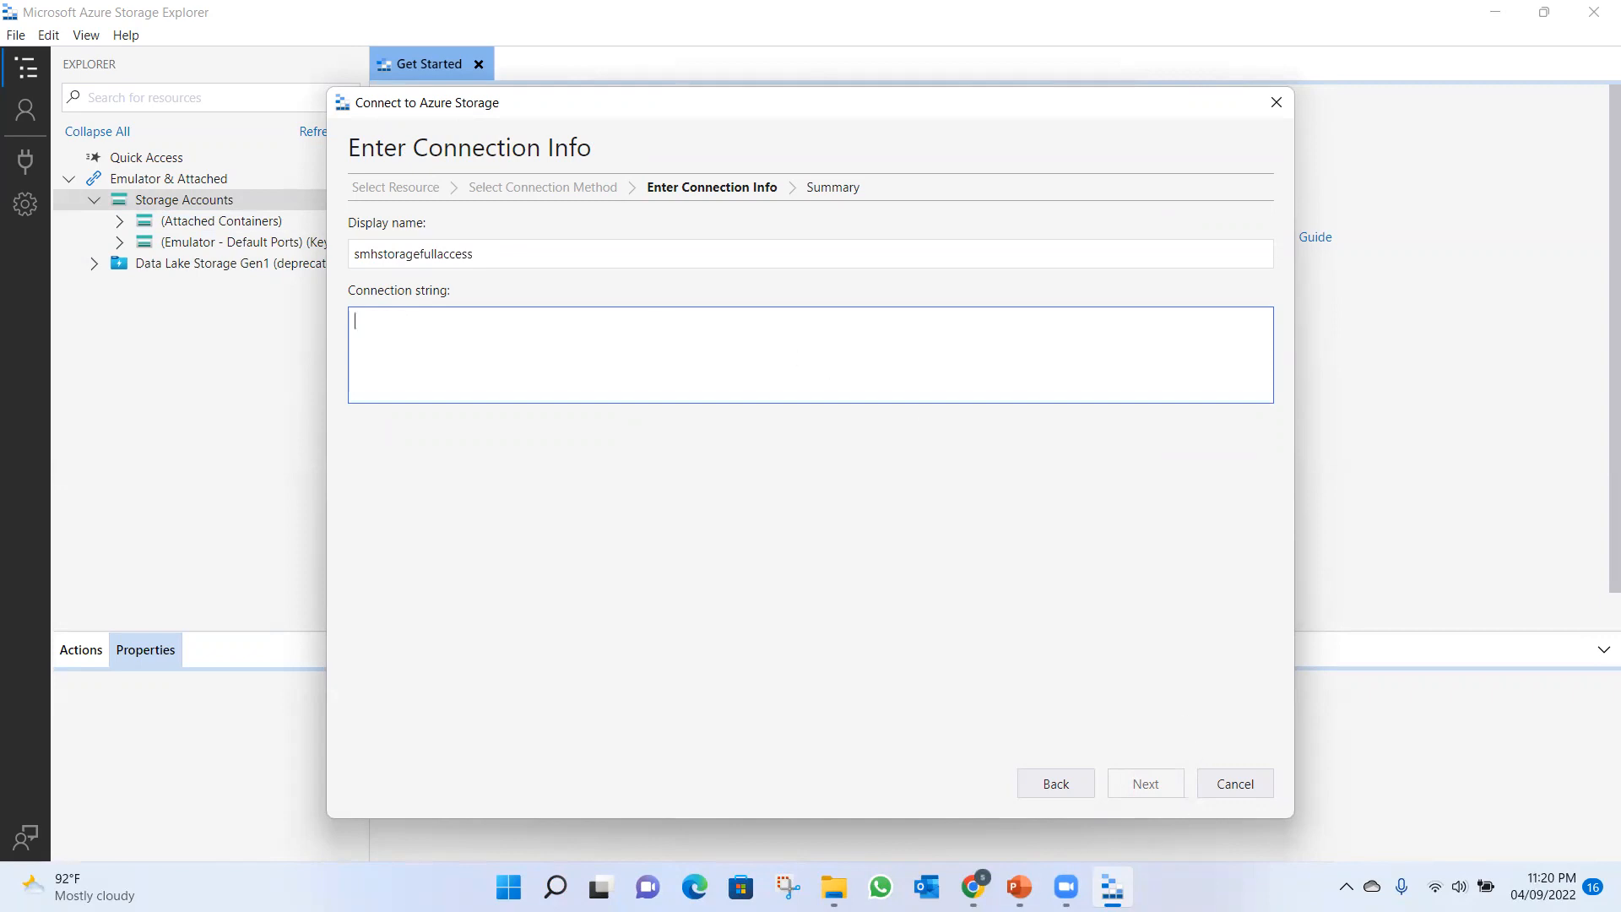
{"action": "left_click", "coordinate": [973, 887]}
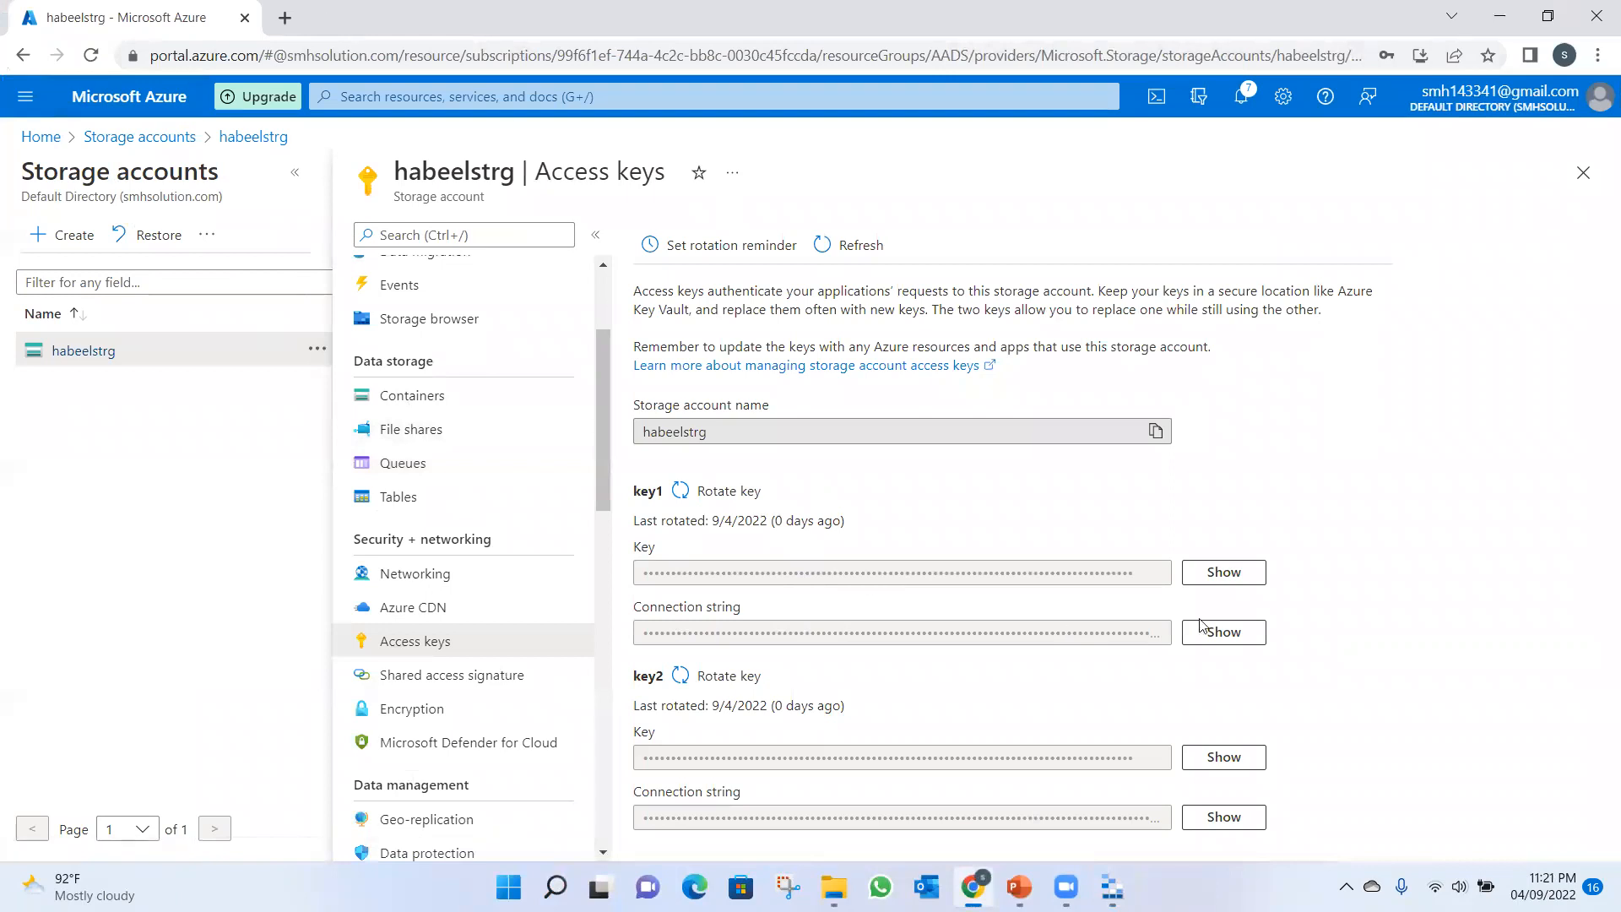
{"action": "left_click", "coordinate": [1230, 639]}
{"action": "left_click", "coordinate": [1156, 633]}
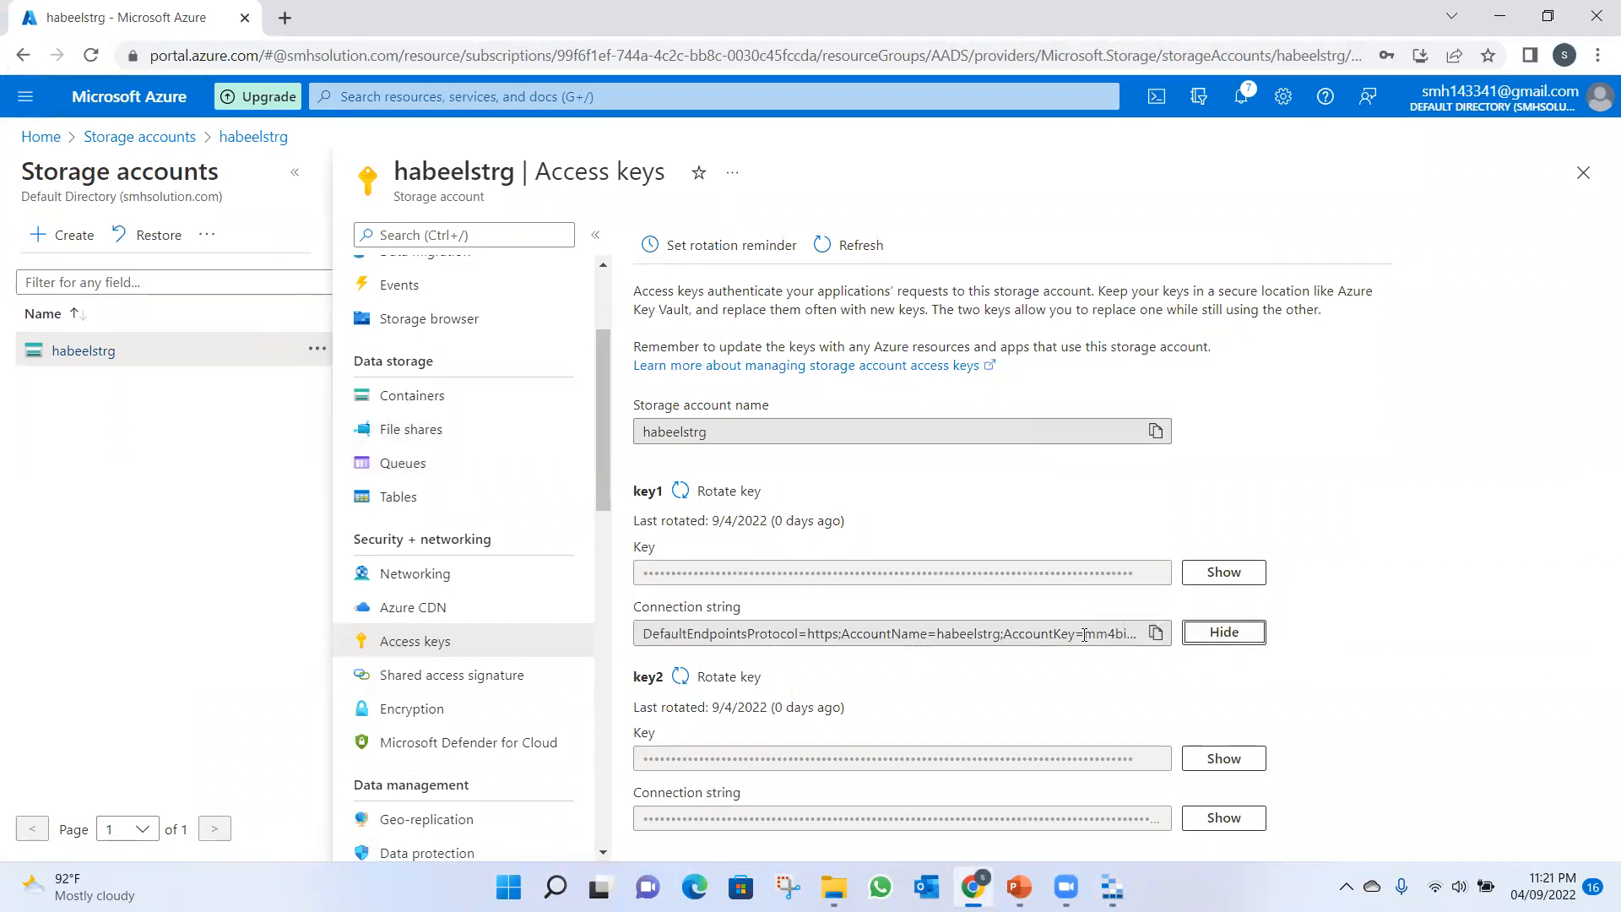
{"action": "left_click", "coordinate": [1158, 634]}
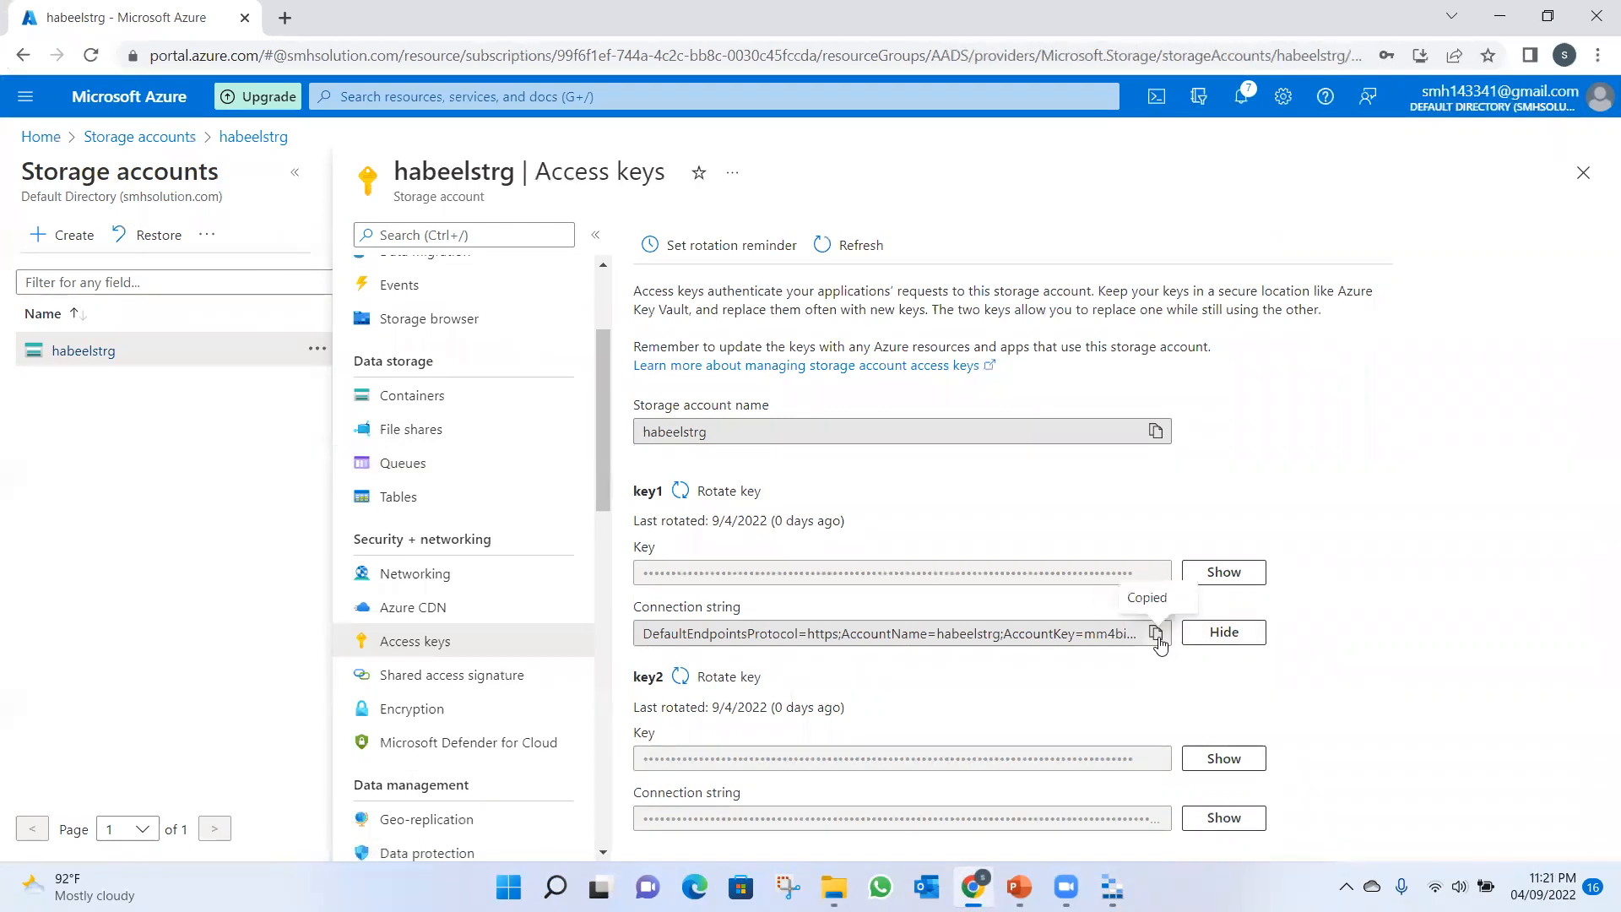
Return to Storage Explorer, paste the copied connection string into the connection info and connect to the storage account.
{"action": "left_click", "coordinate": [1111, 886]}
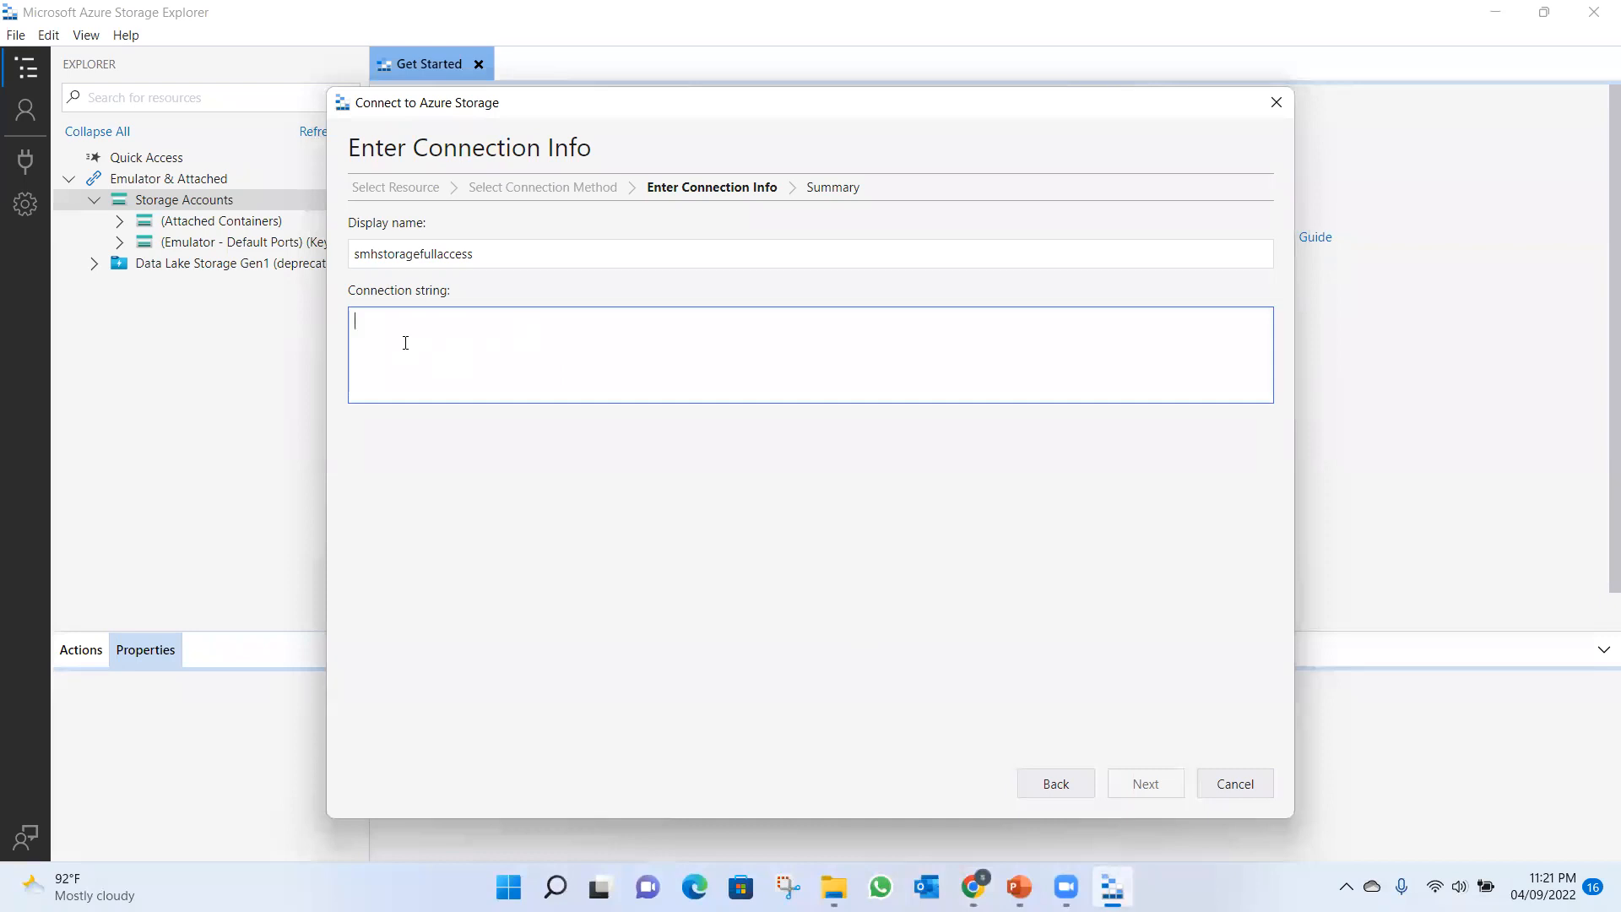
{"action": "key", "text": "ctrl+v"}
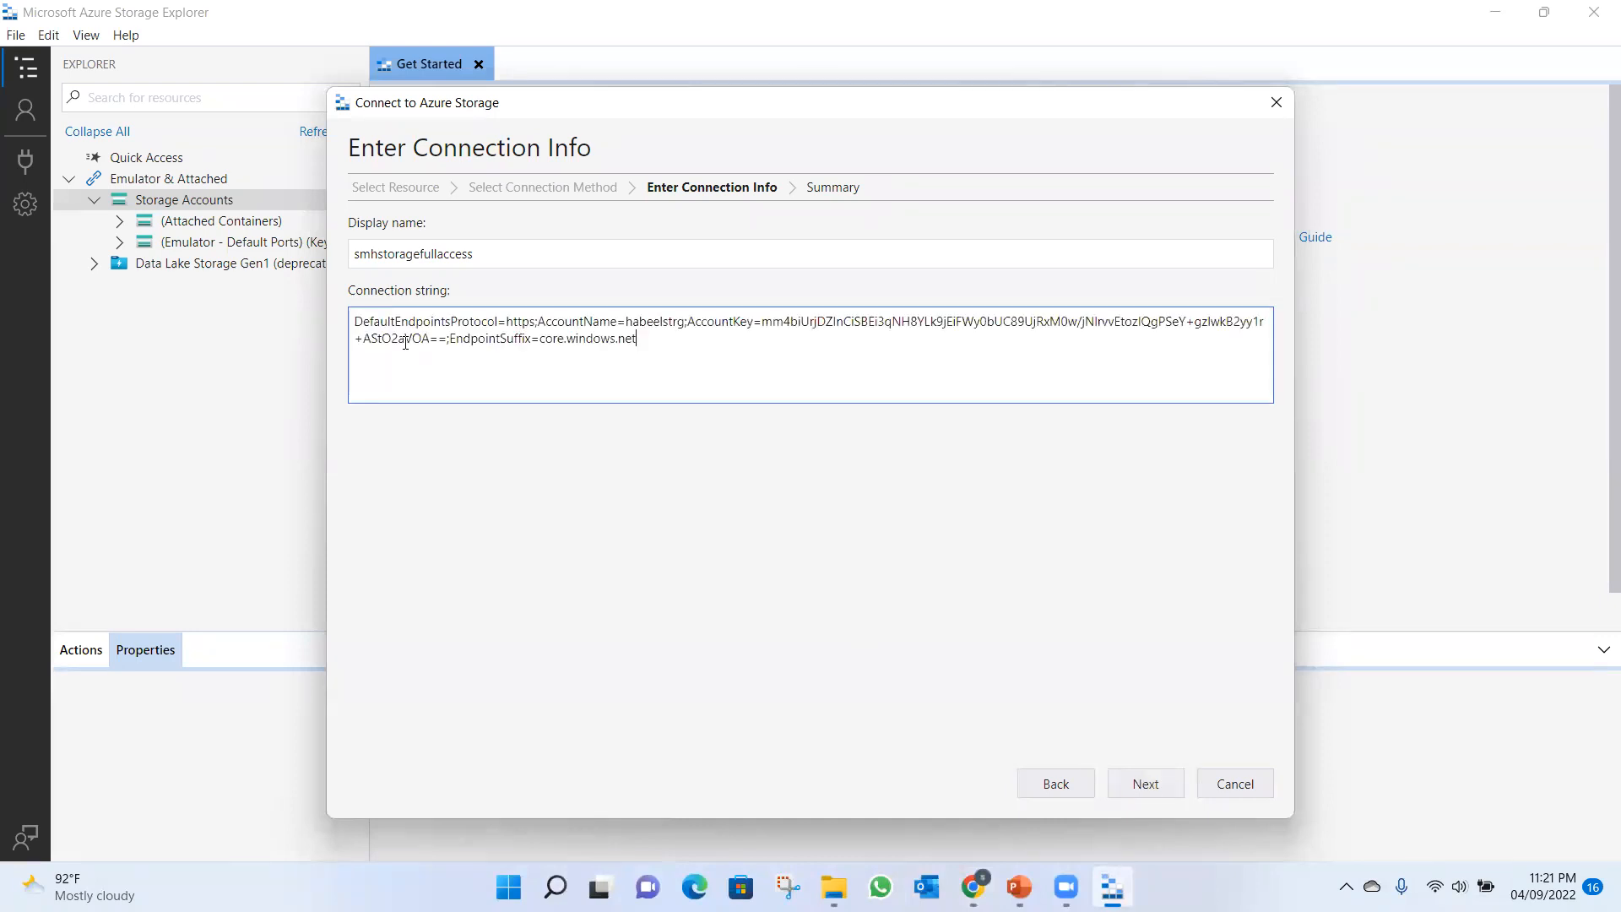
{"action": "left_click", "coordinate": [1141, 783]}
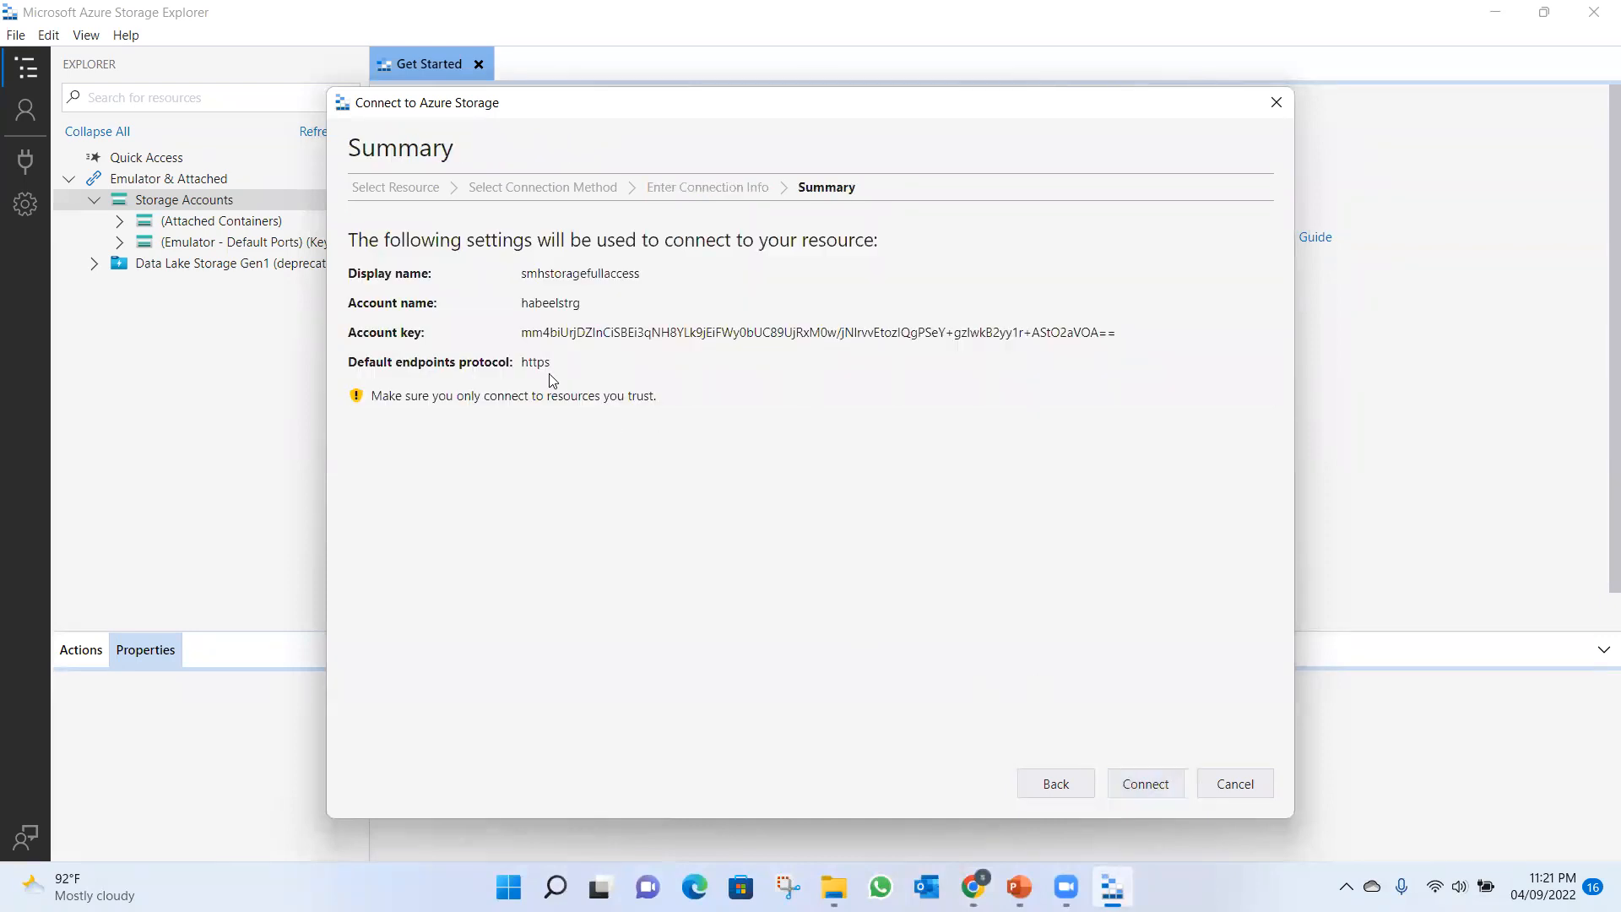
{"action": "left_click", "coordinate": [1156, 785]}
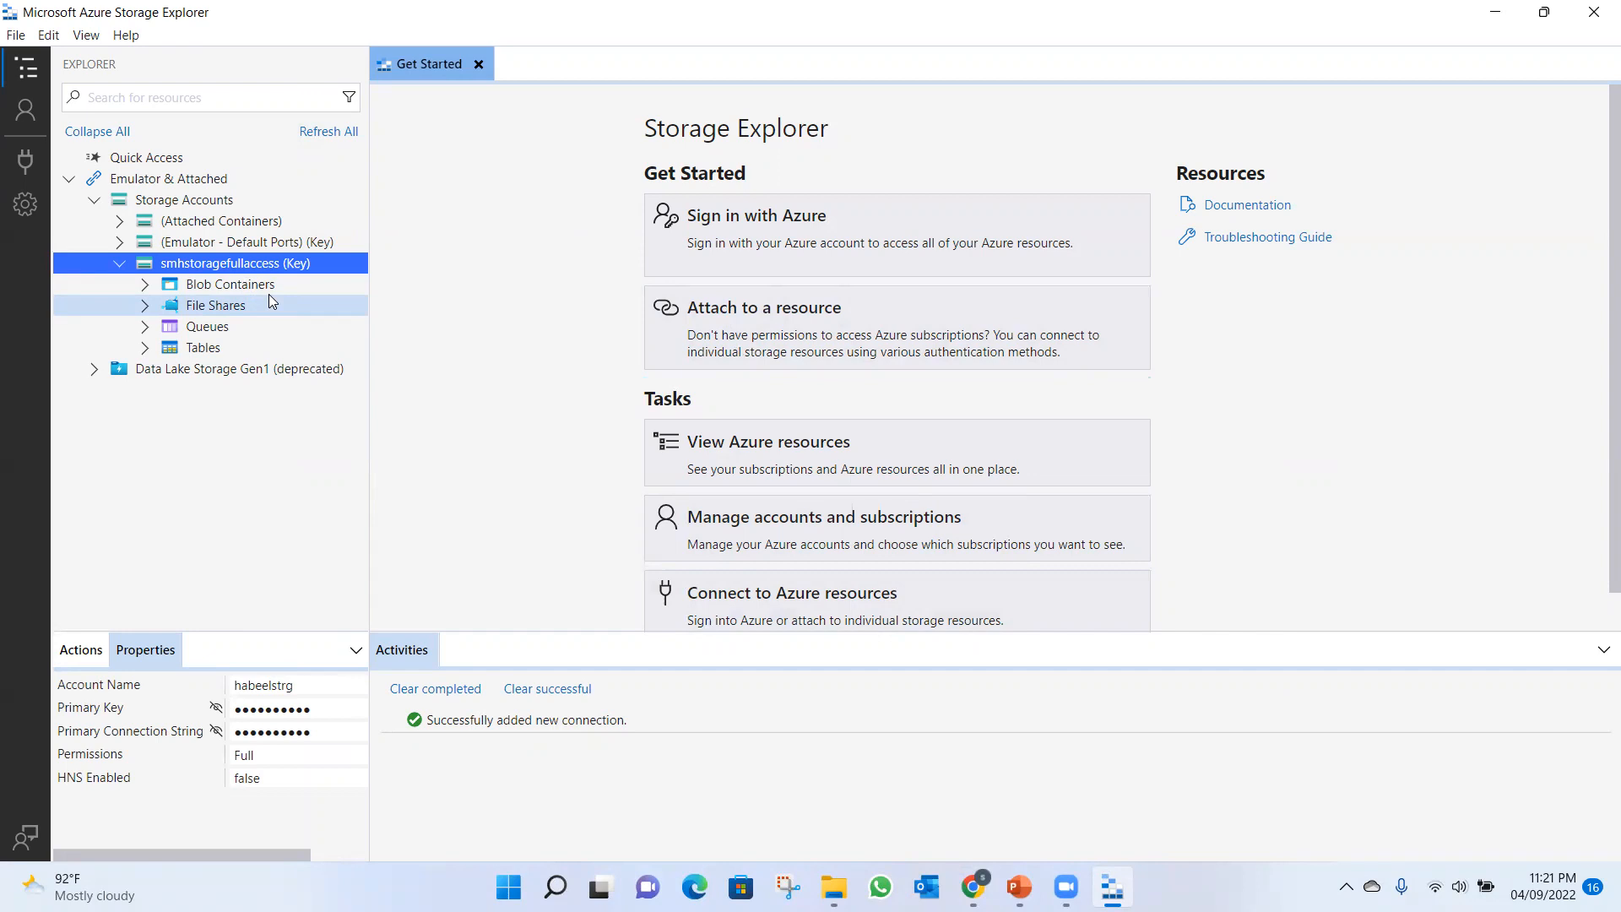
Open strgcontainer under the smhstoragefullaccess blob containers and upload Doc1.docx from Documents with the default upload settings.
{"action": "left_click", "coordinate": [145, 285]}
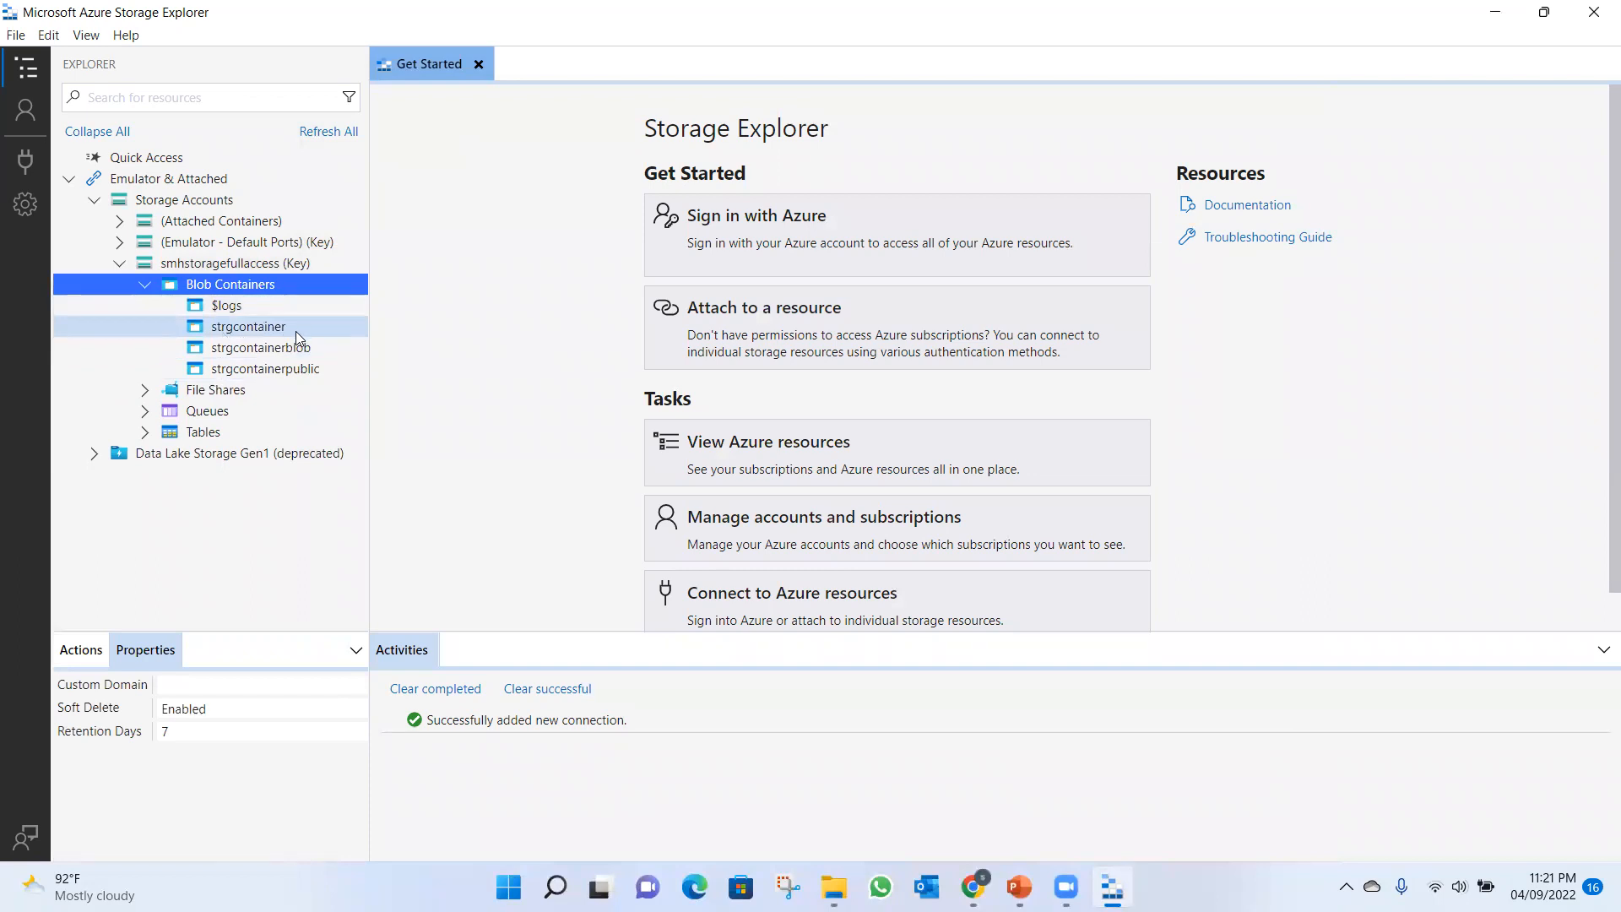
{"action": "double_click", "coordinate": [270, 327]}
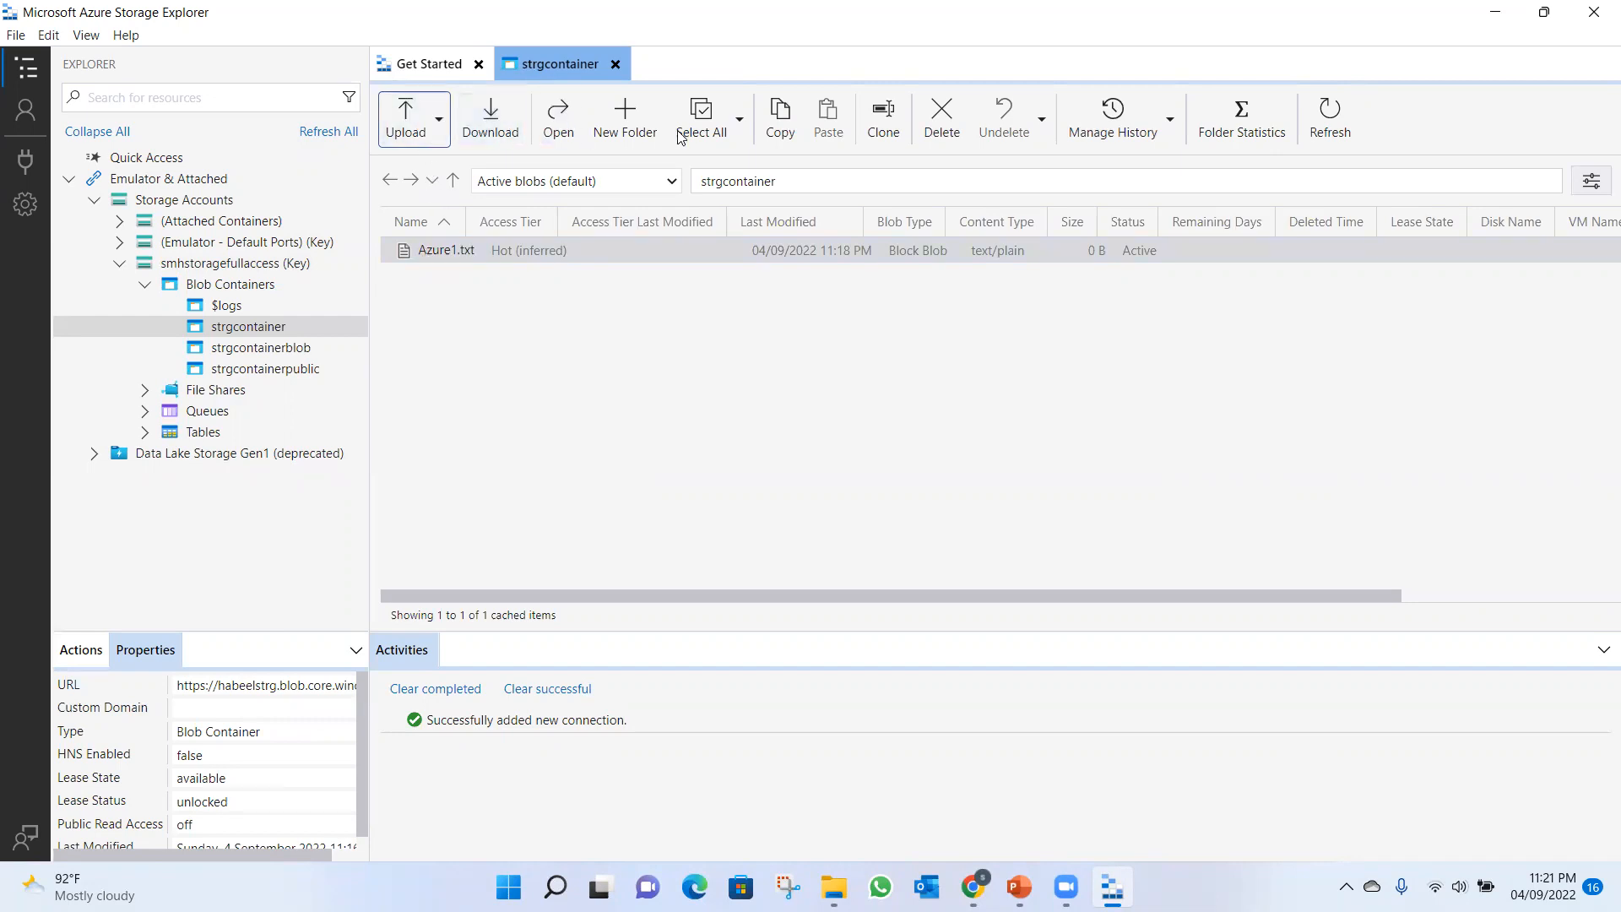
{"action": "left_click", "coordinate": [408, 116]}
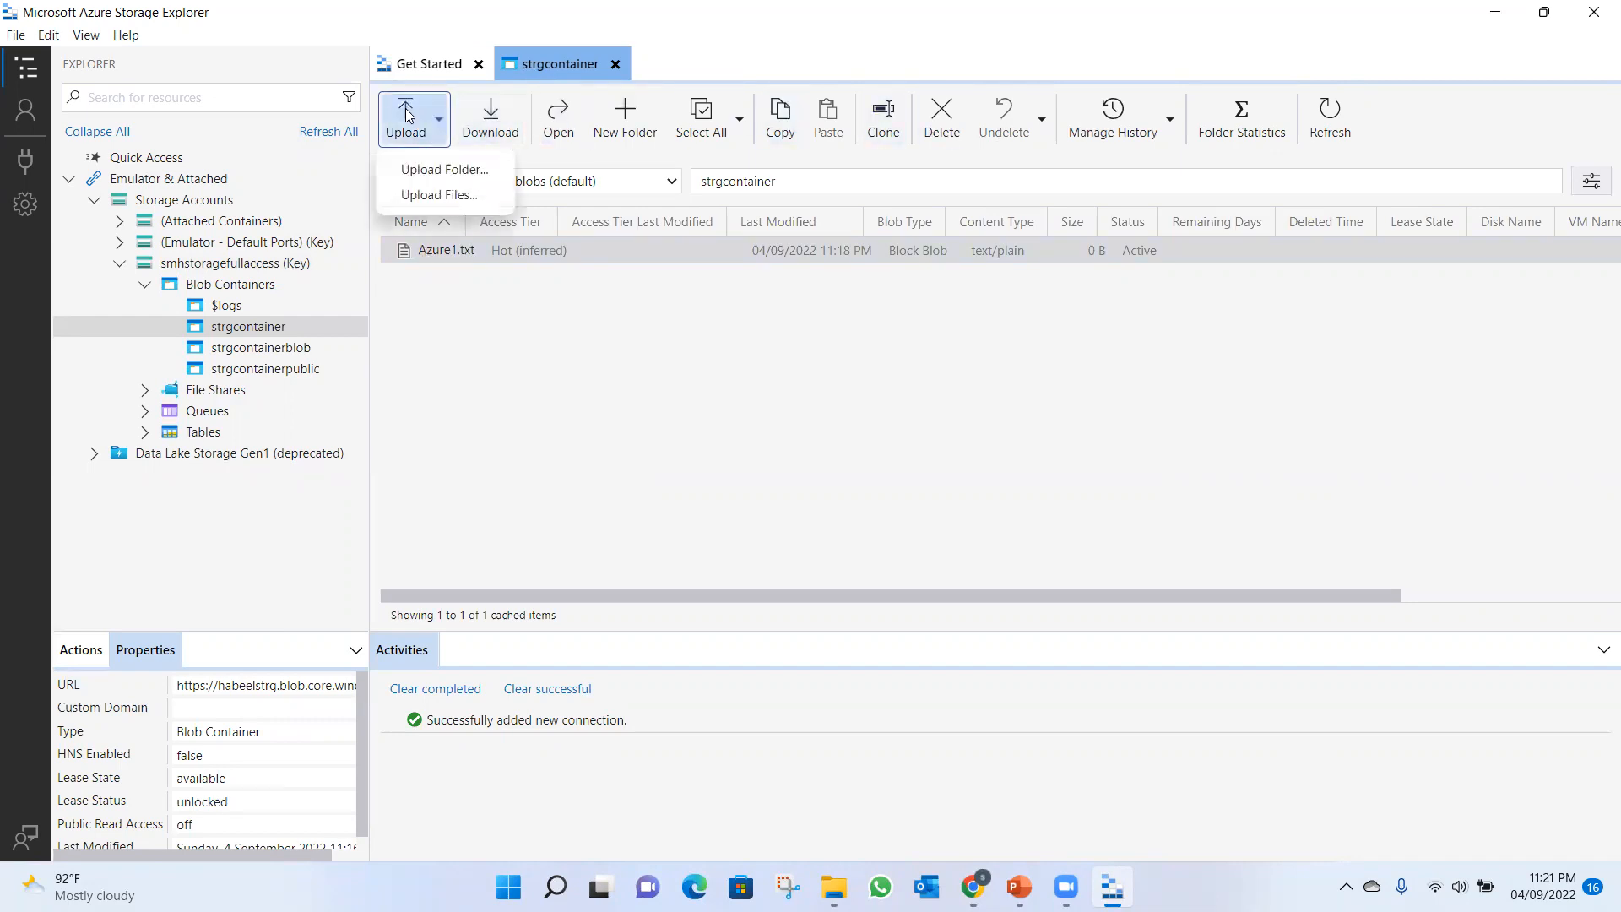
{"action": "left_click", "coordinate": [425, 195]}
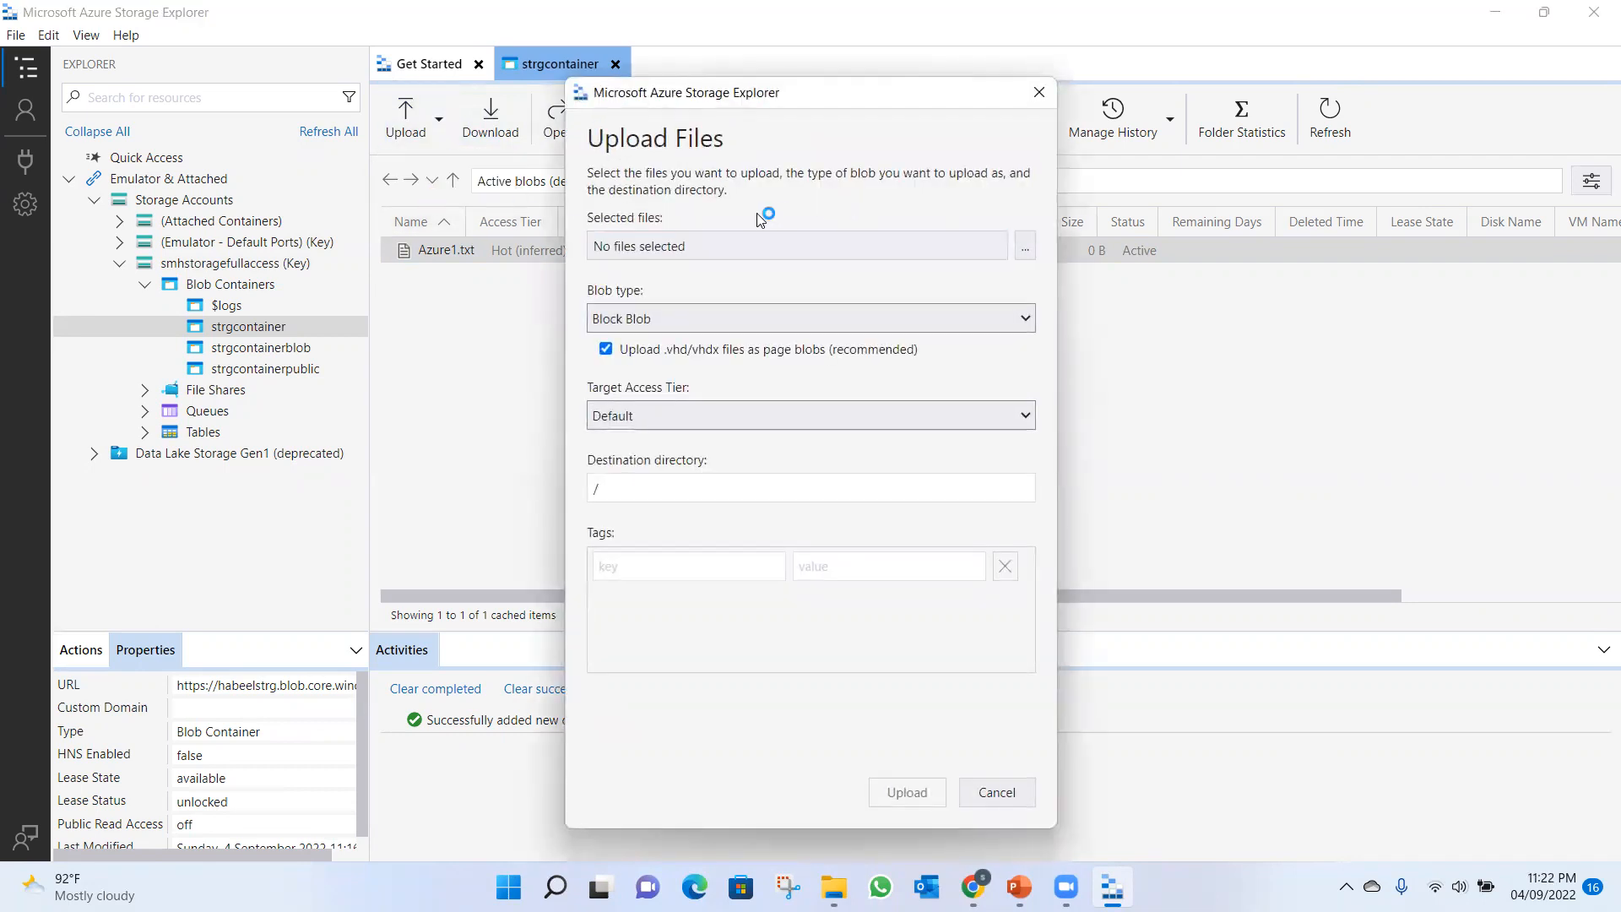
{"action": "left_click", "coordinate": [1024, 246]}
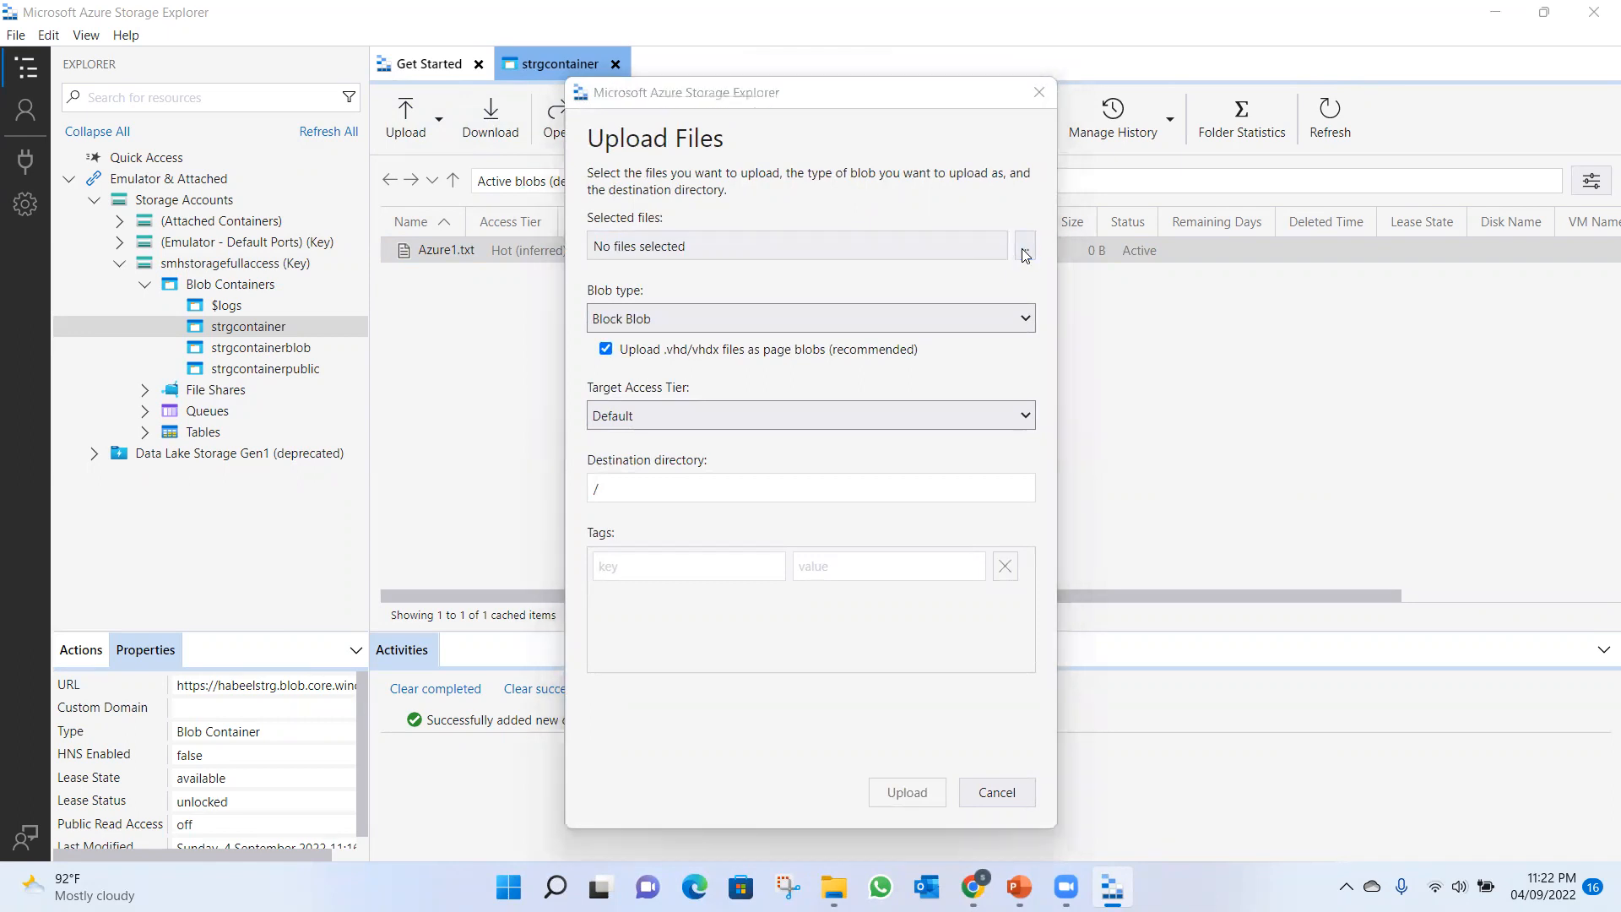
{"action": "left_click", "coordinate": [818, 416]}
{"action": "left_click", "coordinate": [1219, 579]}
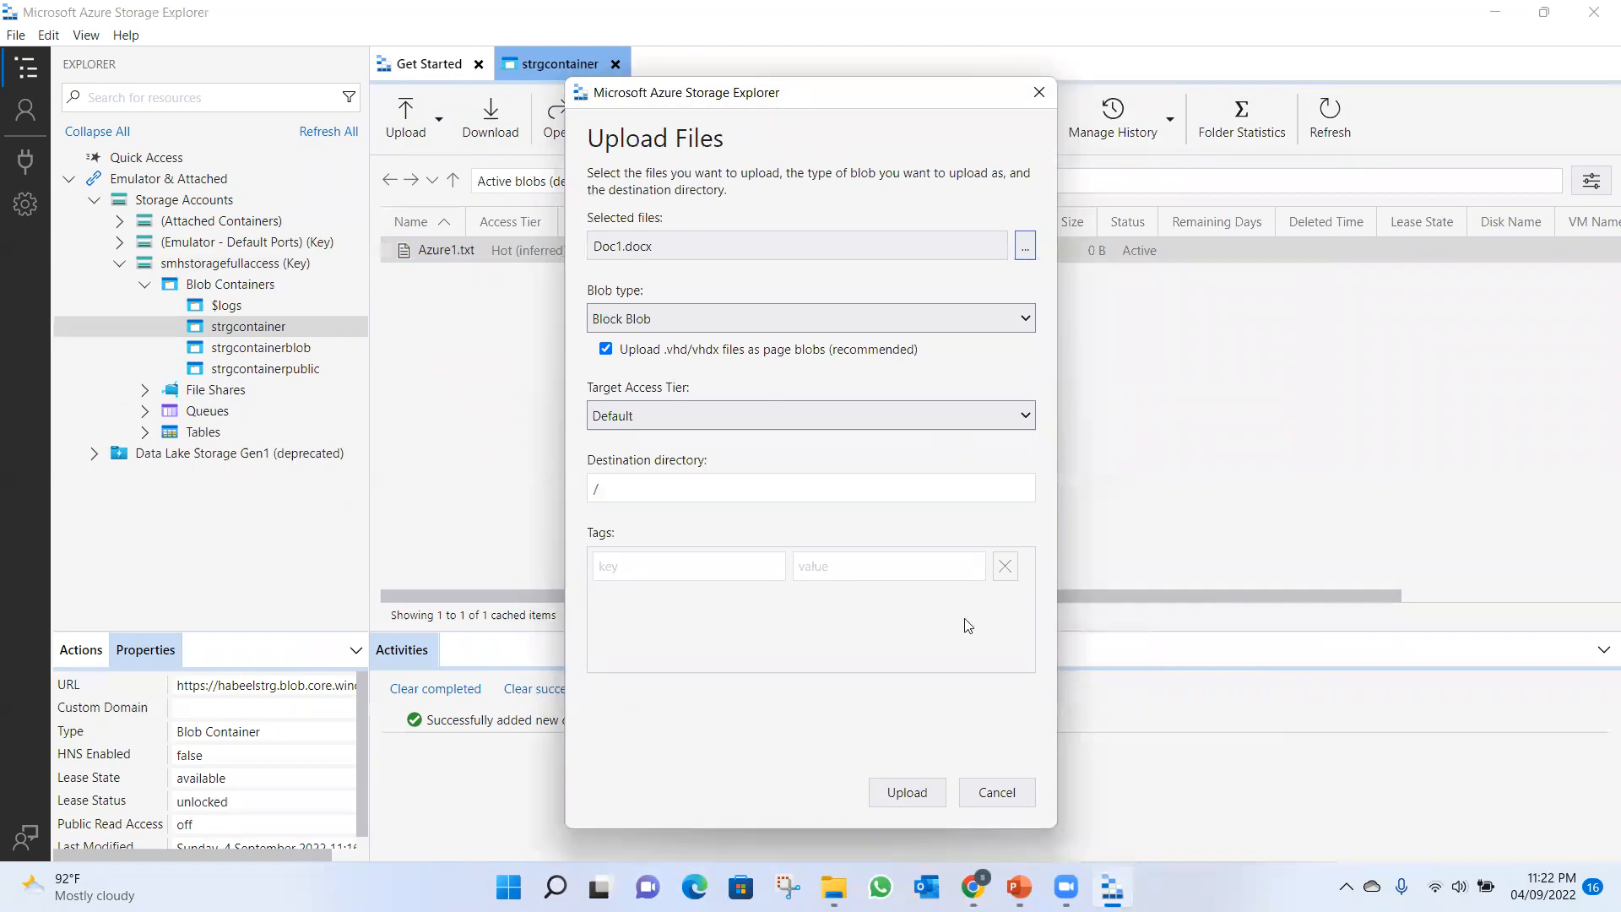
{"action": "left_click", "coordinate": [930, 794]}
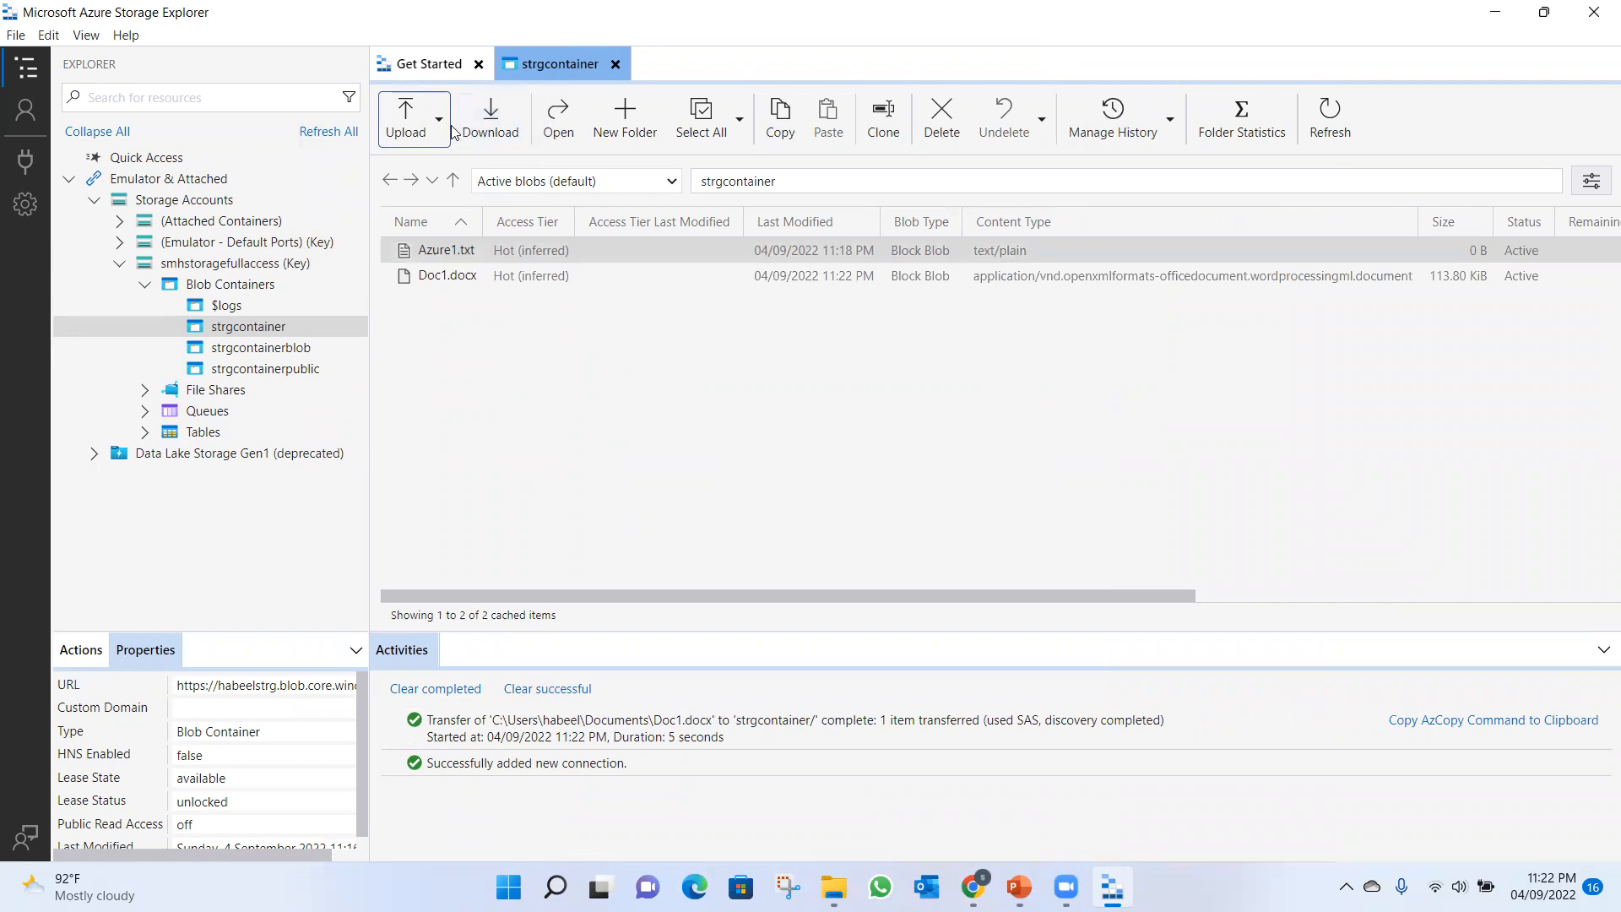
Upload MBG test.csv from Documents to strgcontainer as a block blob.
{"action": "left_click", "coordinate": [413, 118]}
{"action": "left_click", "coordinate": [433, 195]}
{"action": "left_click", "coordinate": [1025, 246]}
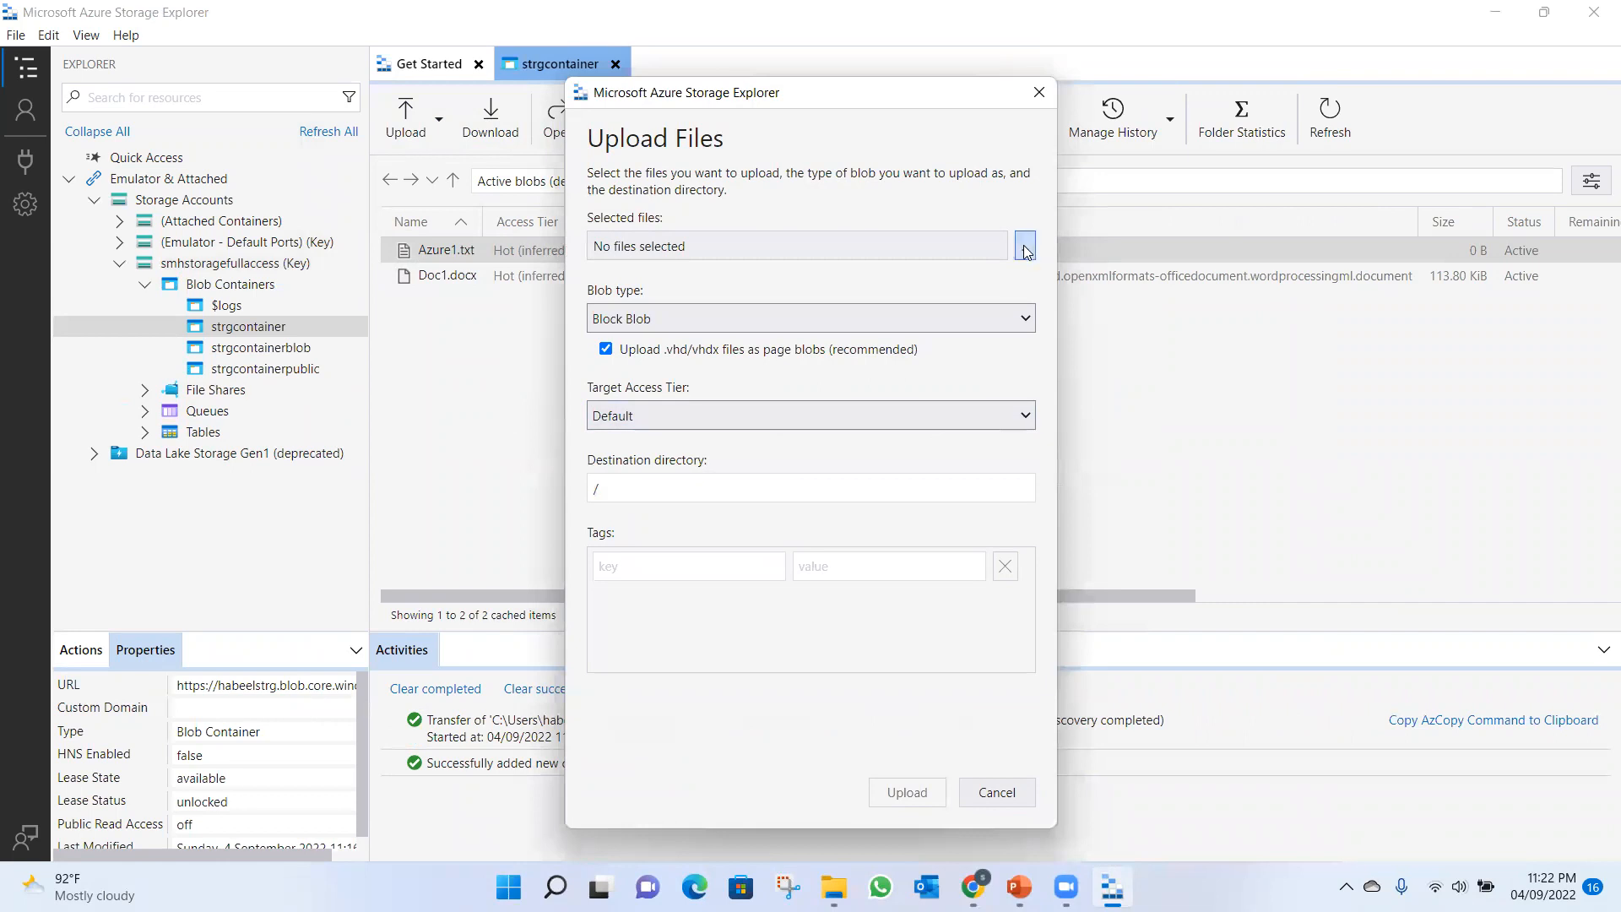
{"action": "left_click", "coordinate": [810, 450]}
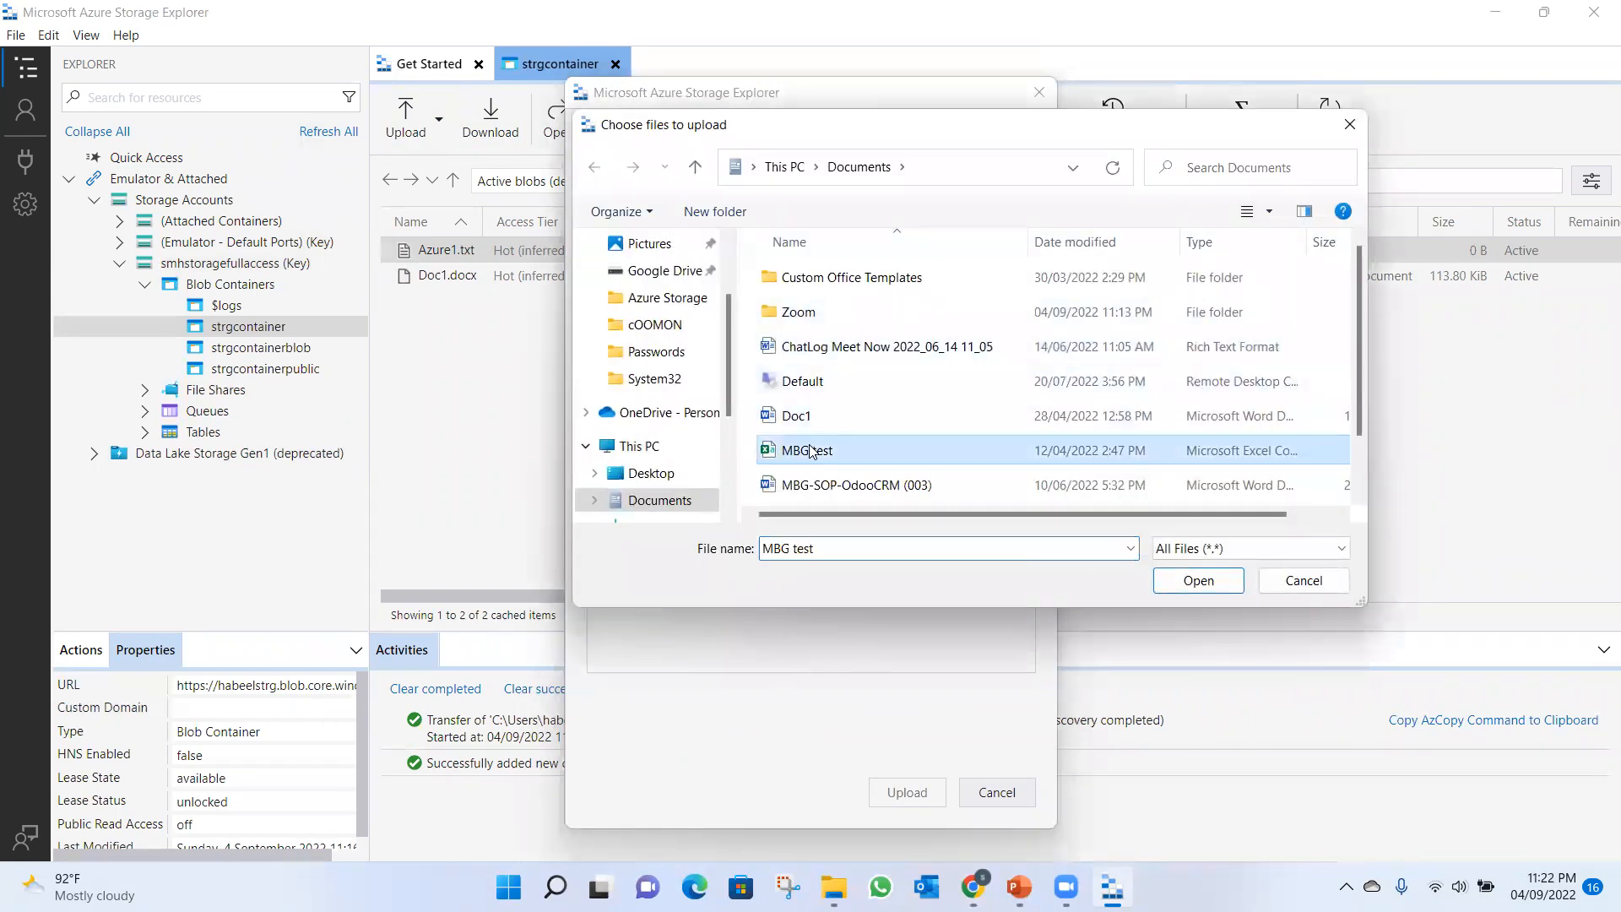
{"action": "left_click", "coordinate": [1199, 581]}
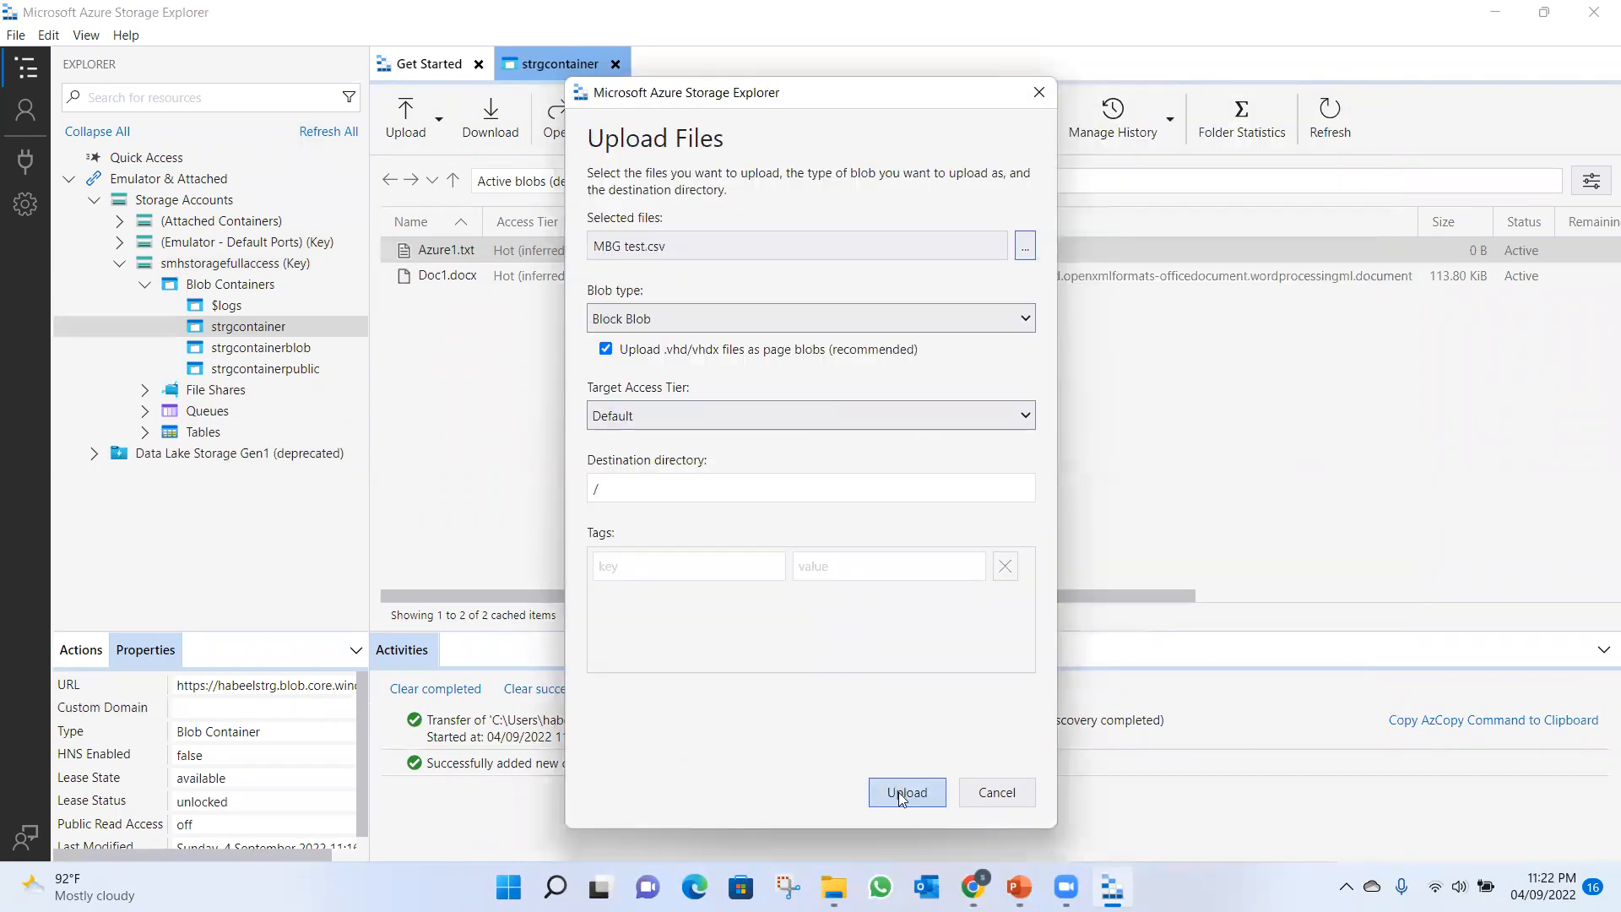
{"action": "left_click", "coordinate": [903, 797]}
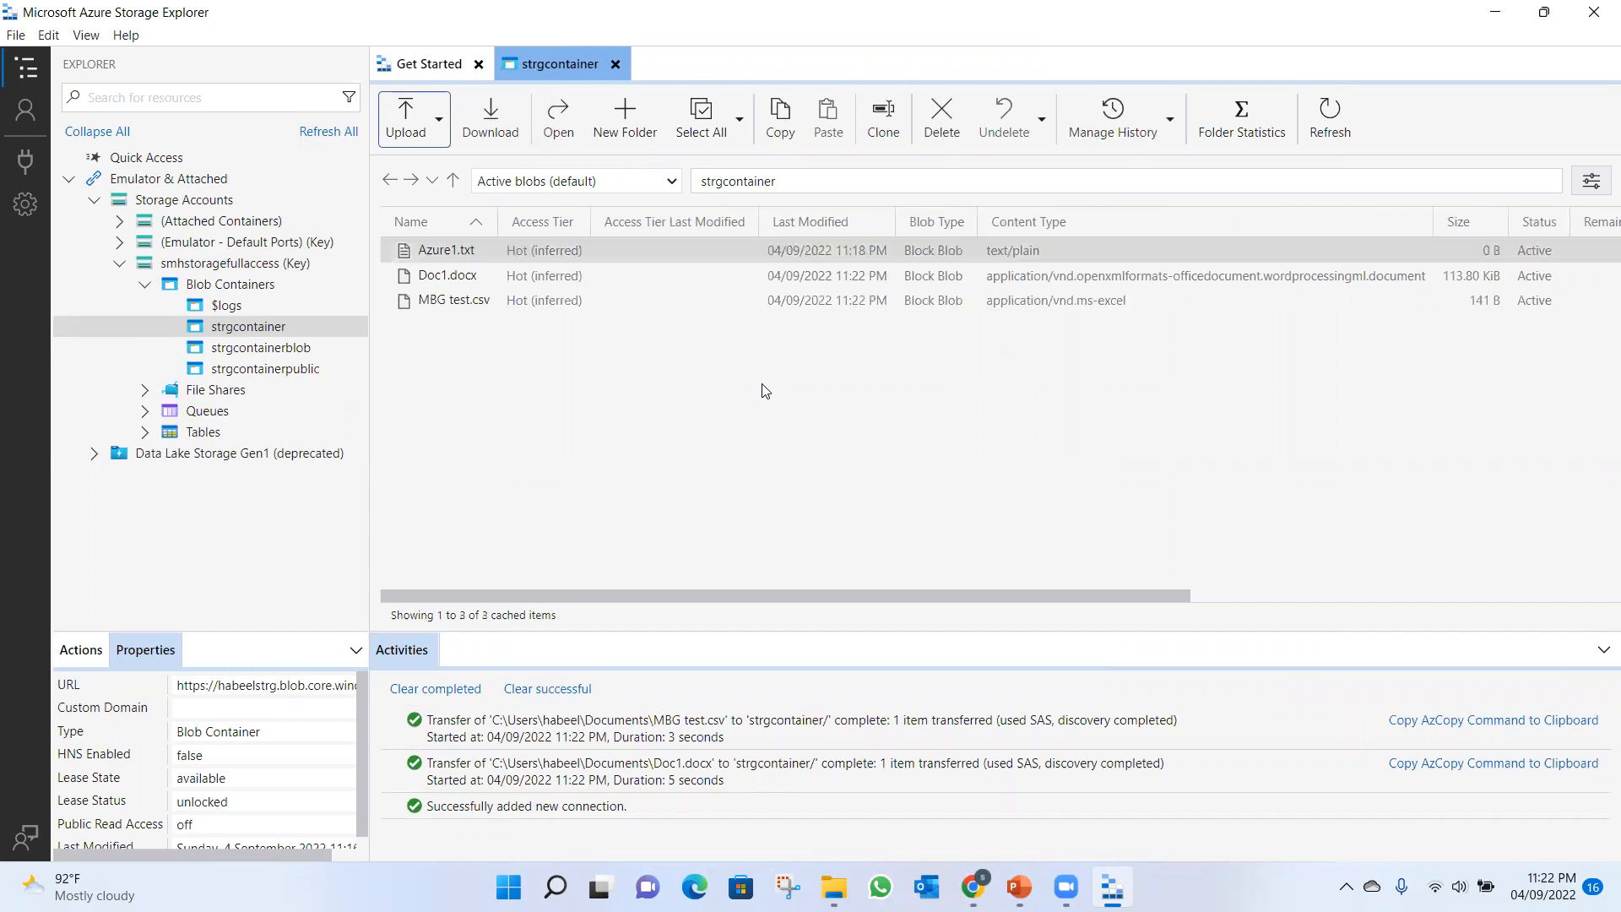
Open Azure1.txt from strgcontainer to view its contents in Notepad, and close it again.
{"action": "left_click", "coordinate": [483, 249]}
{"action": "double_click", "coordinate": [483, 250]}
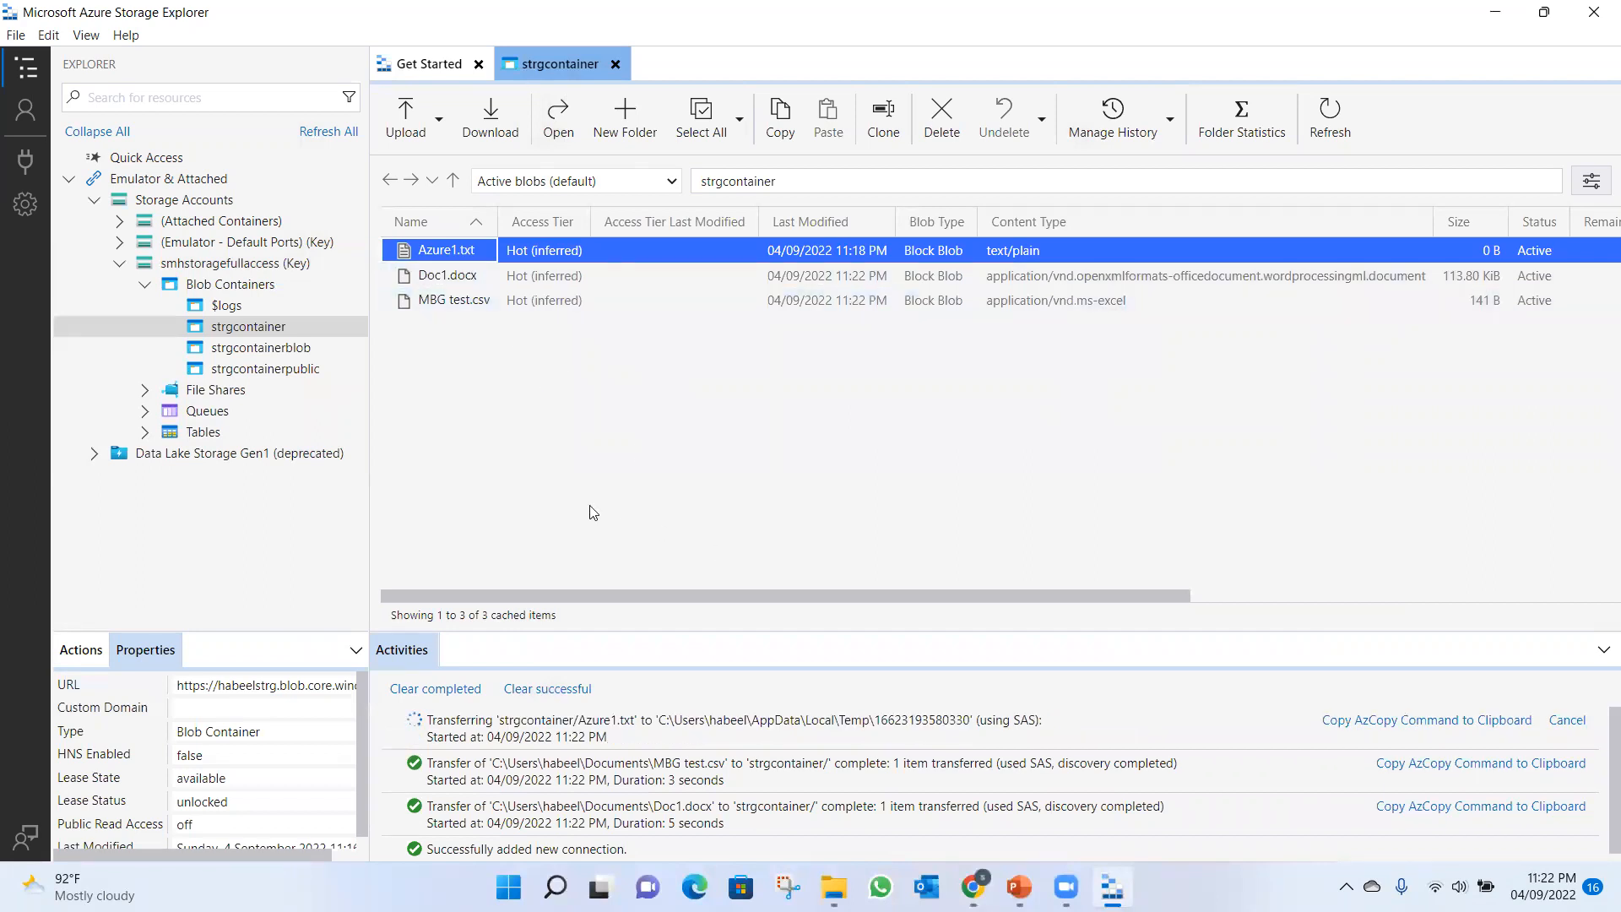
{"action": "left_click", "coordinate": [432, 250]}
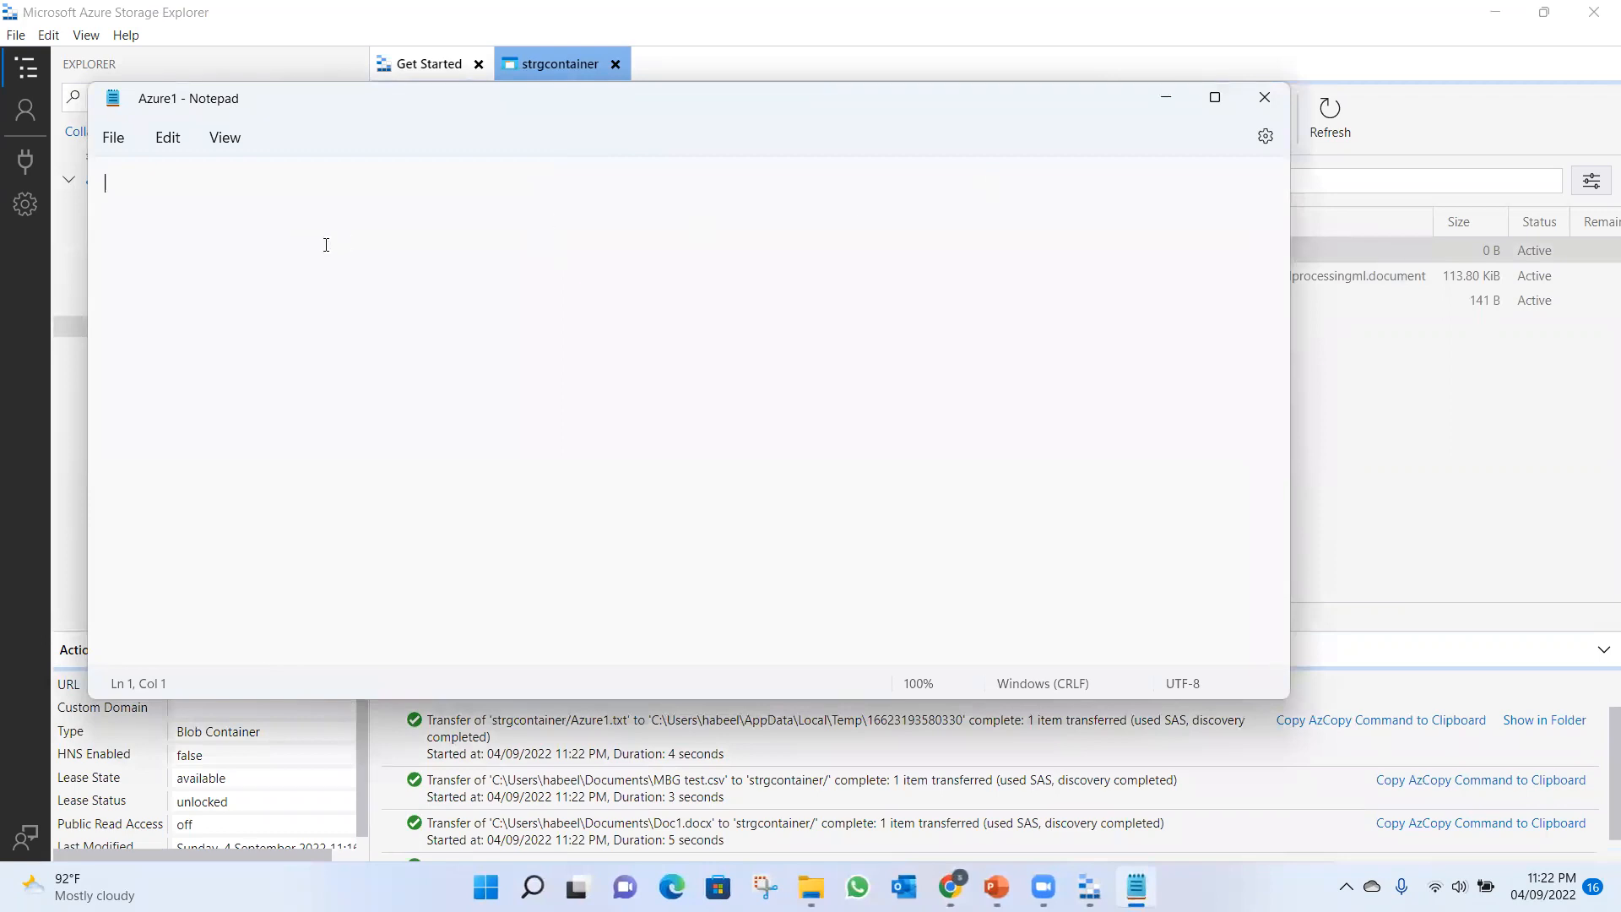
{"action": "left_click", "coordinate": [1264, 98]}
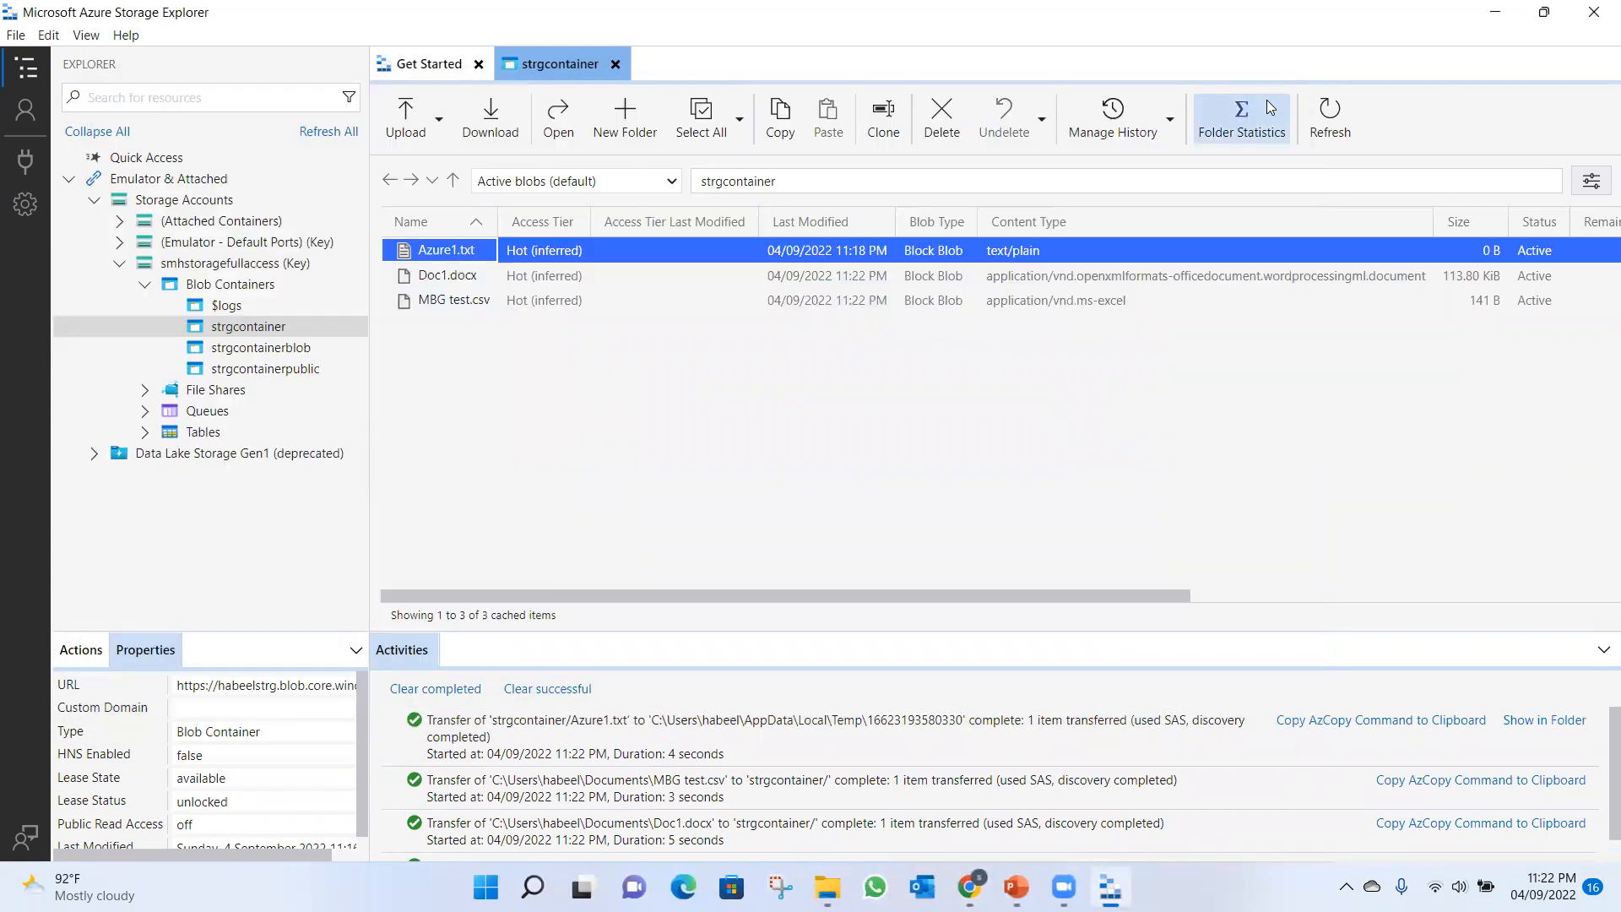
Open Azure1.txt from strgcontainer in Notepad, enter the text "hi smh siolutions", and save and close the file.
{"action": "left_click", "coordinate": [559, 133]}
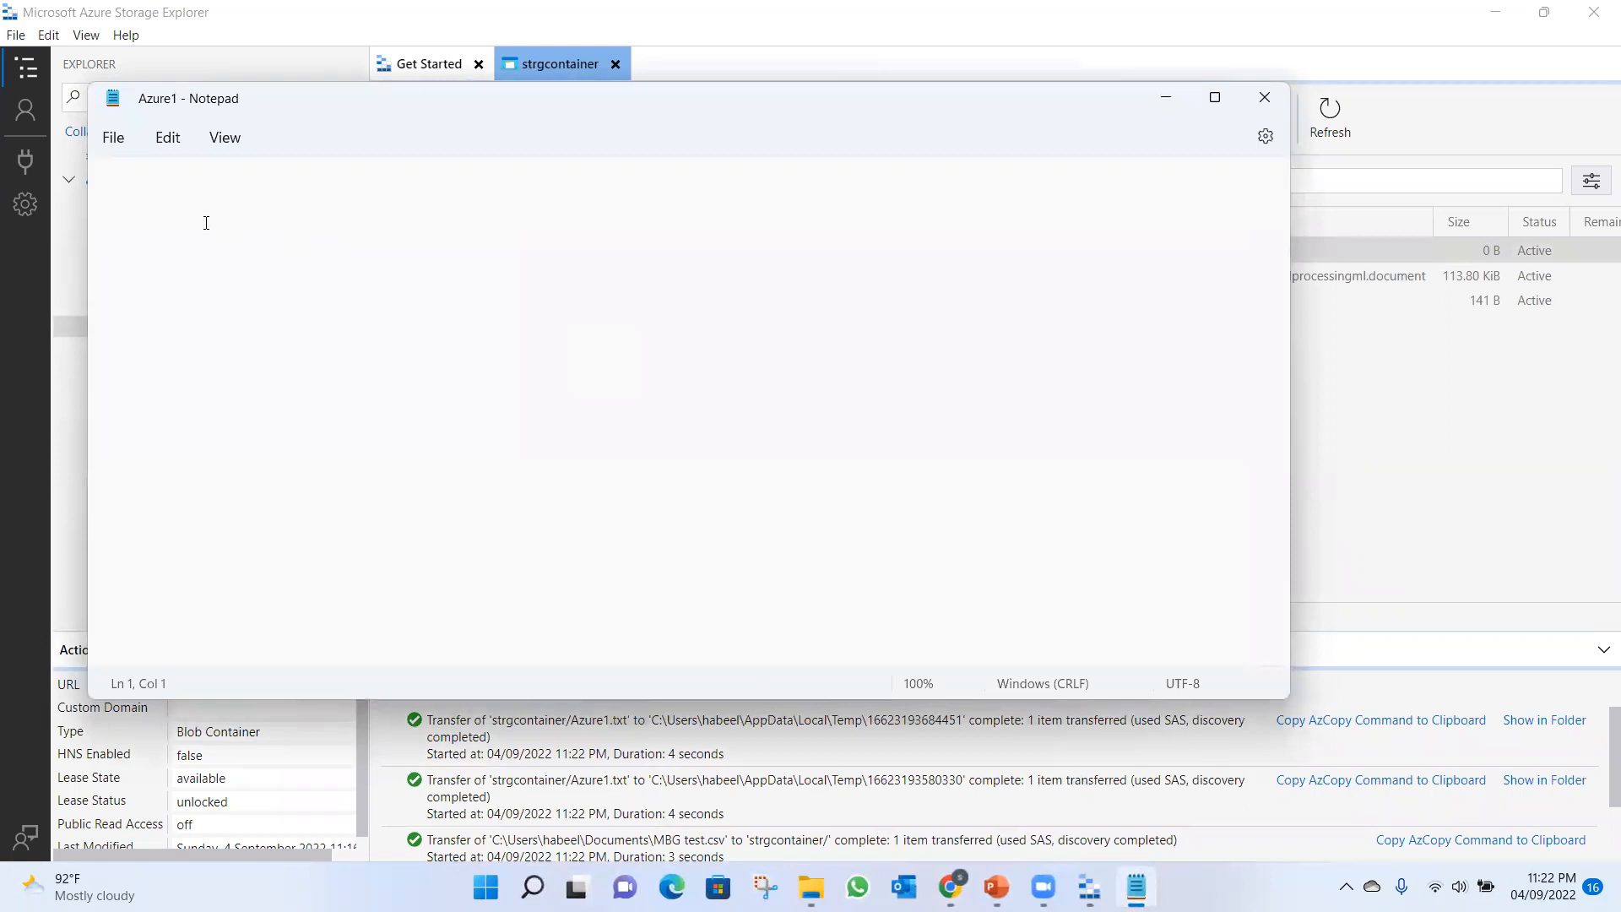
{"action": "type", "text": "hi "}
{"action": "type", "text": "smh s"}
{"action": "type", "text": "iol"}
{"action": "key", "text": "BackSpace"}
{"action": "type", "text": "o"}
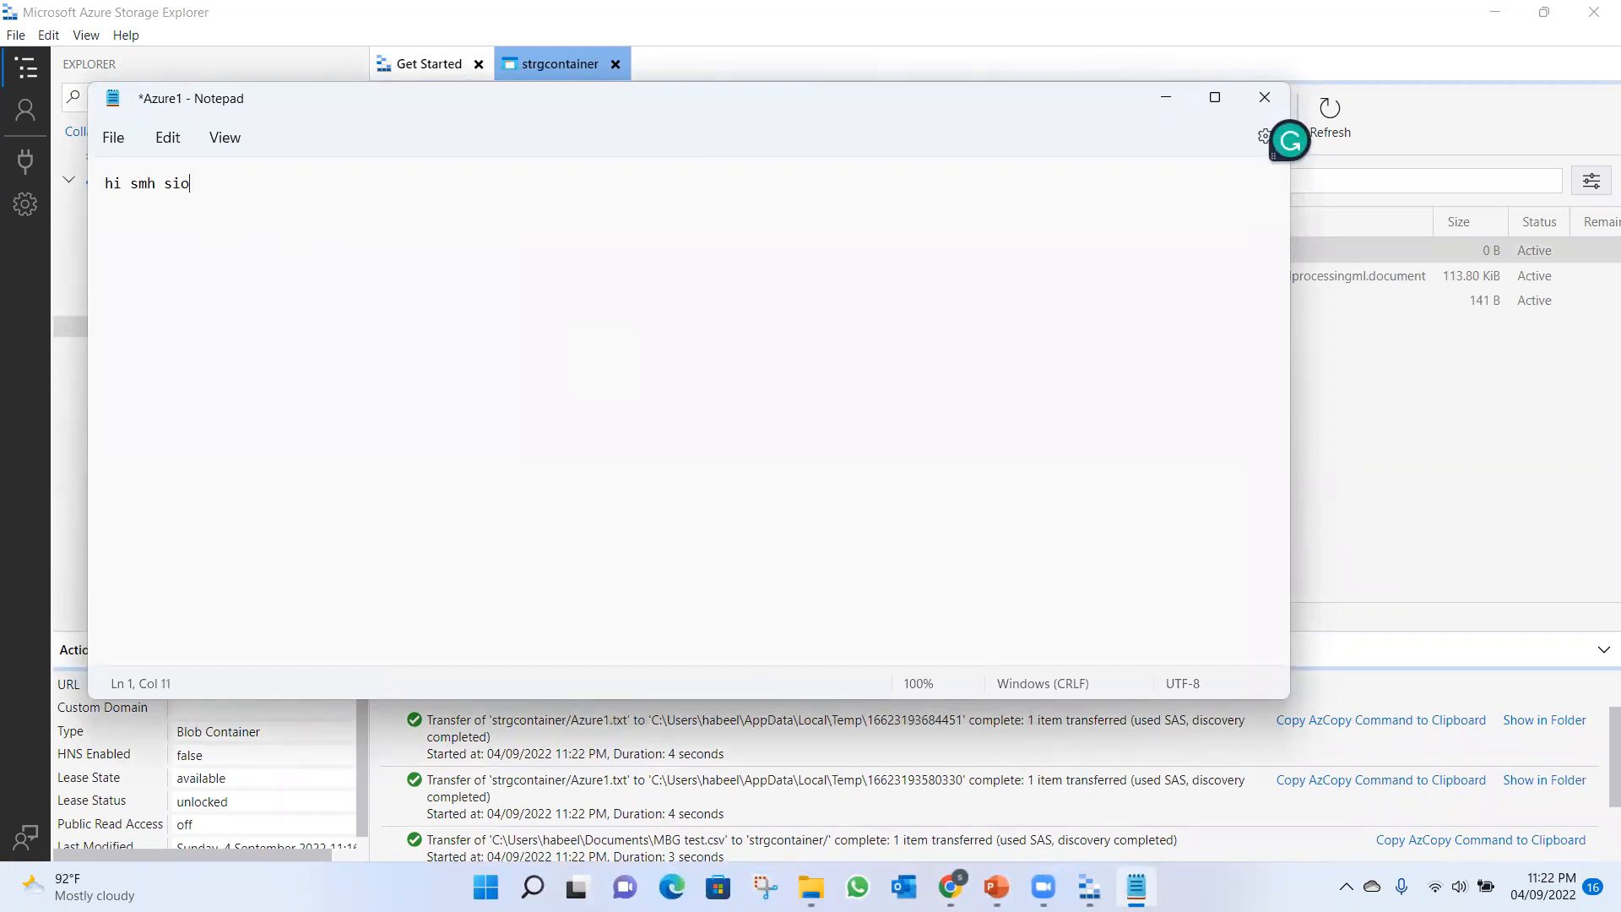
{"action": "type", "text": "lutions"}
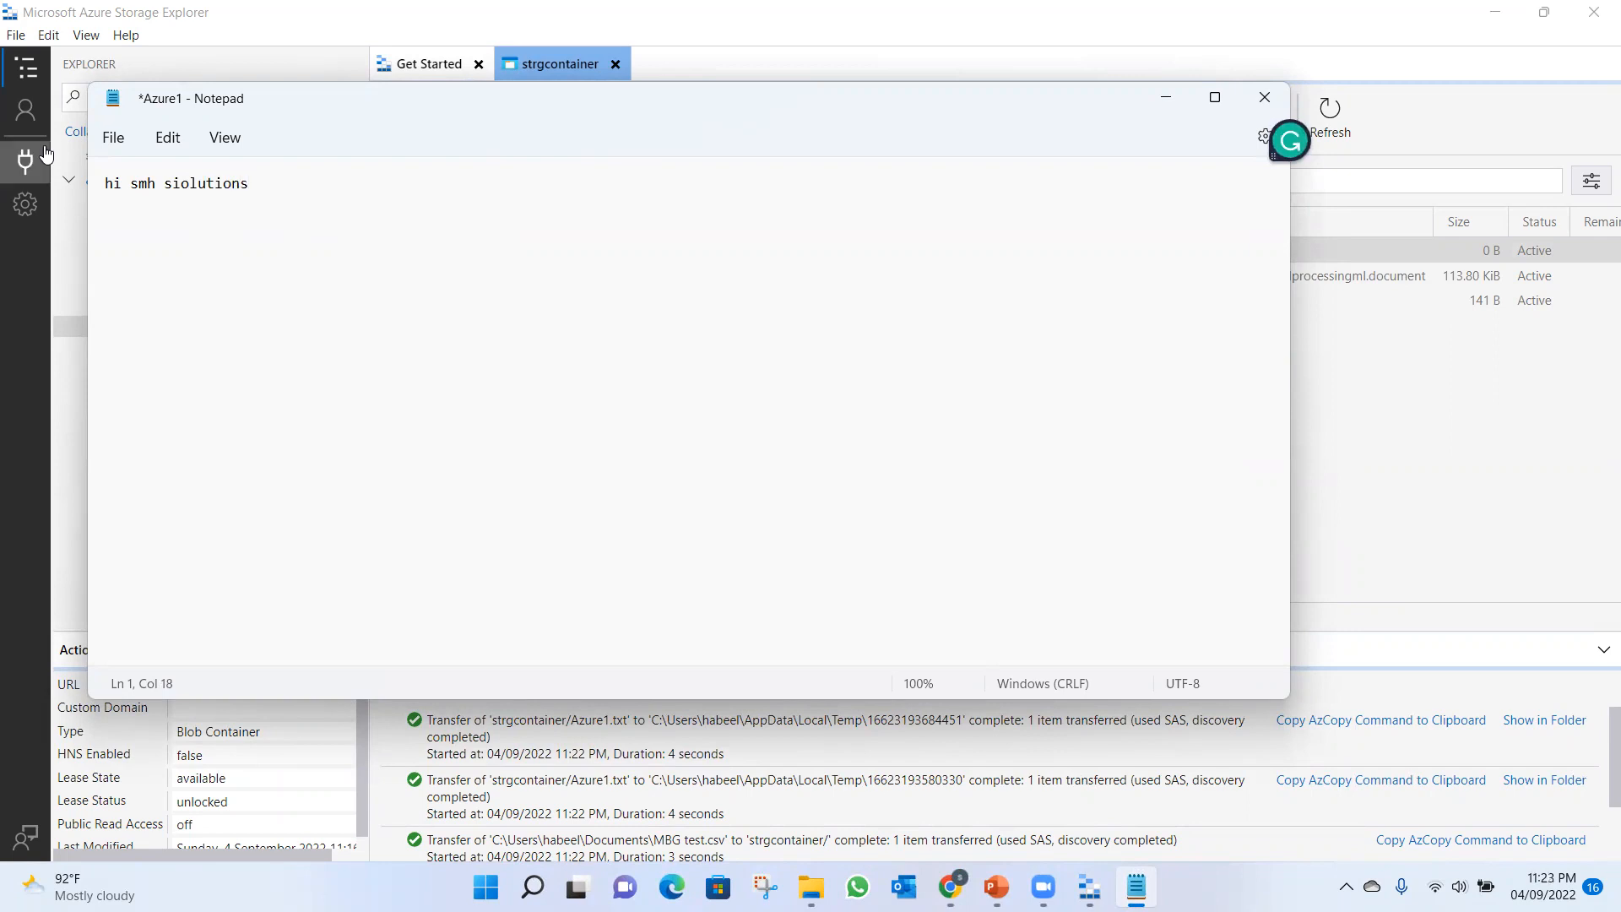
{"action": "left_click", "coordinate": [112, 140]}
{"action": "left_click", "coordinate": [135, 280]}
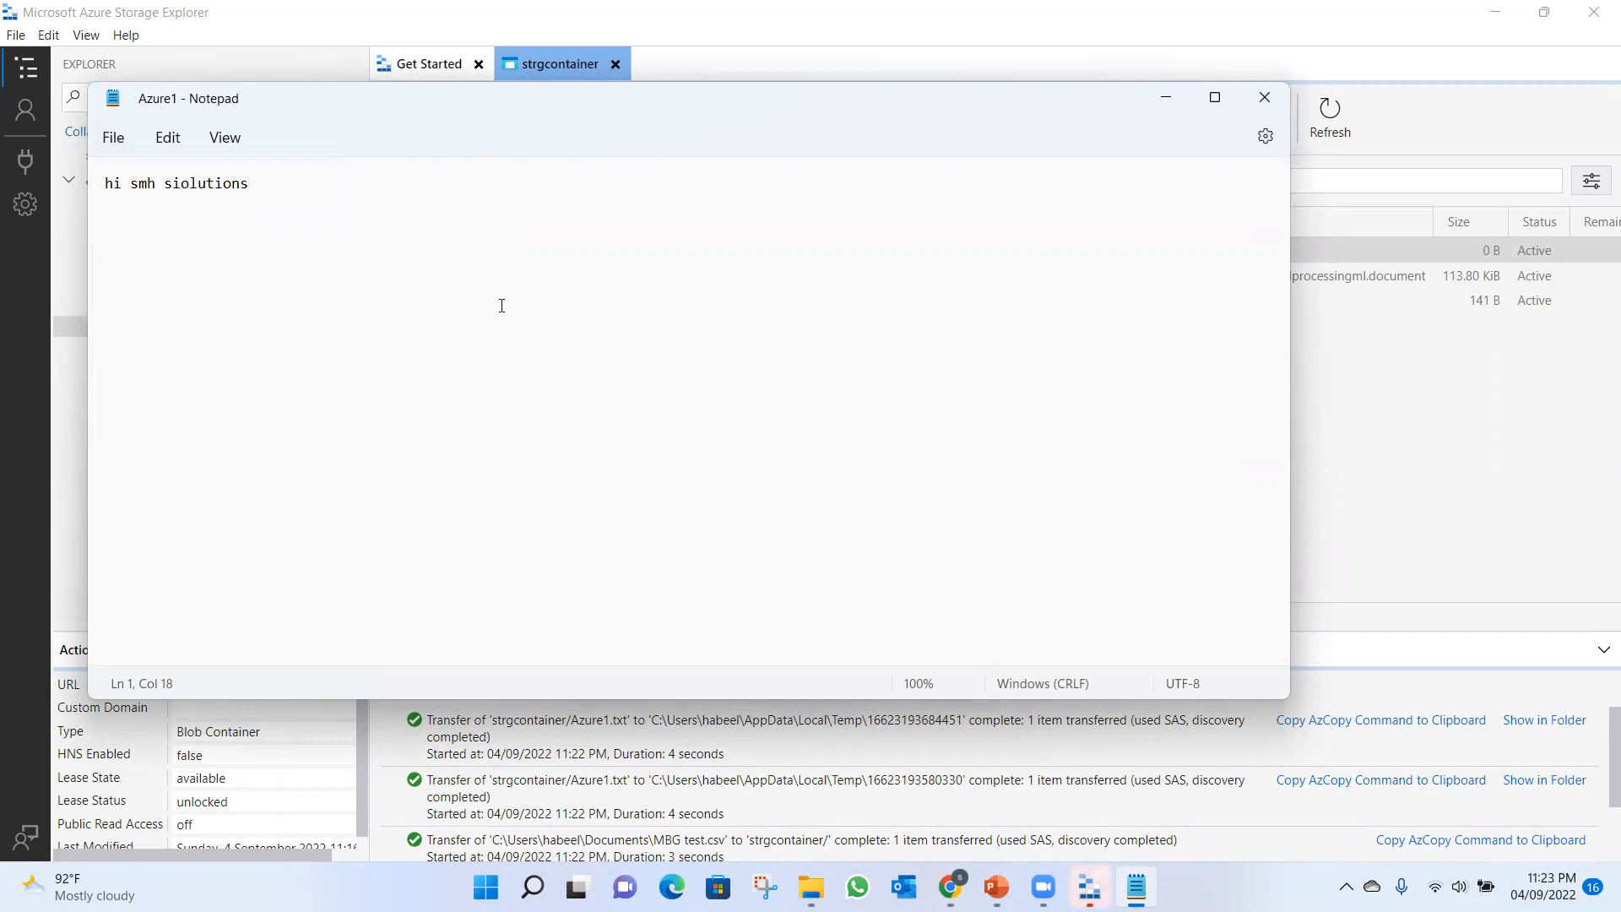
{"action": "left_click", "coordinate": [1261, 98]}
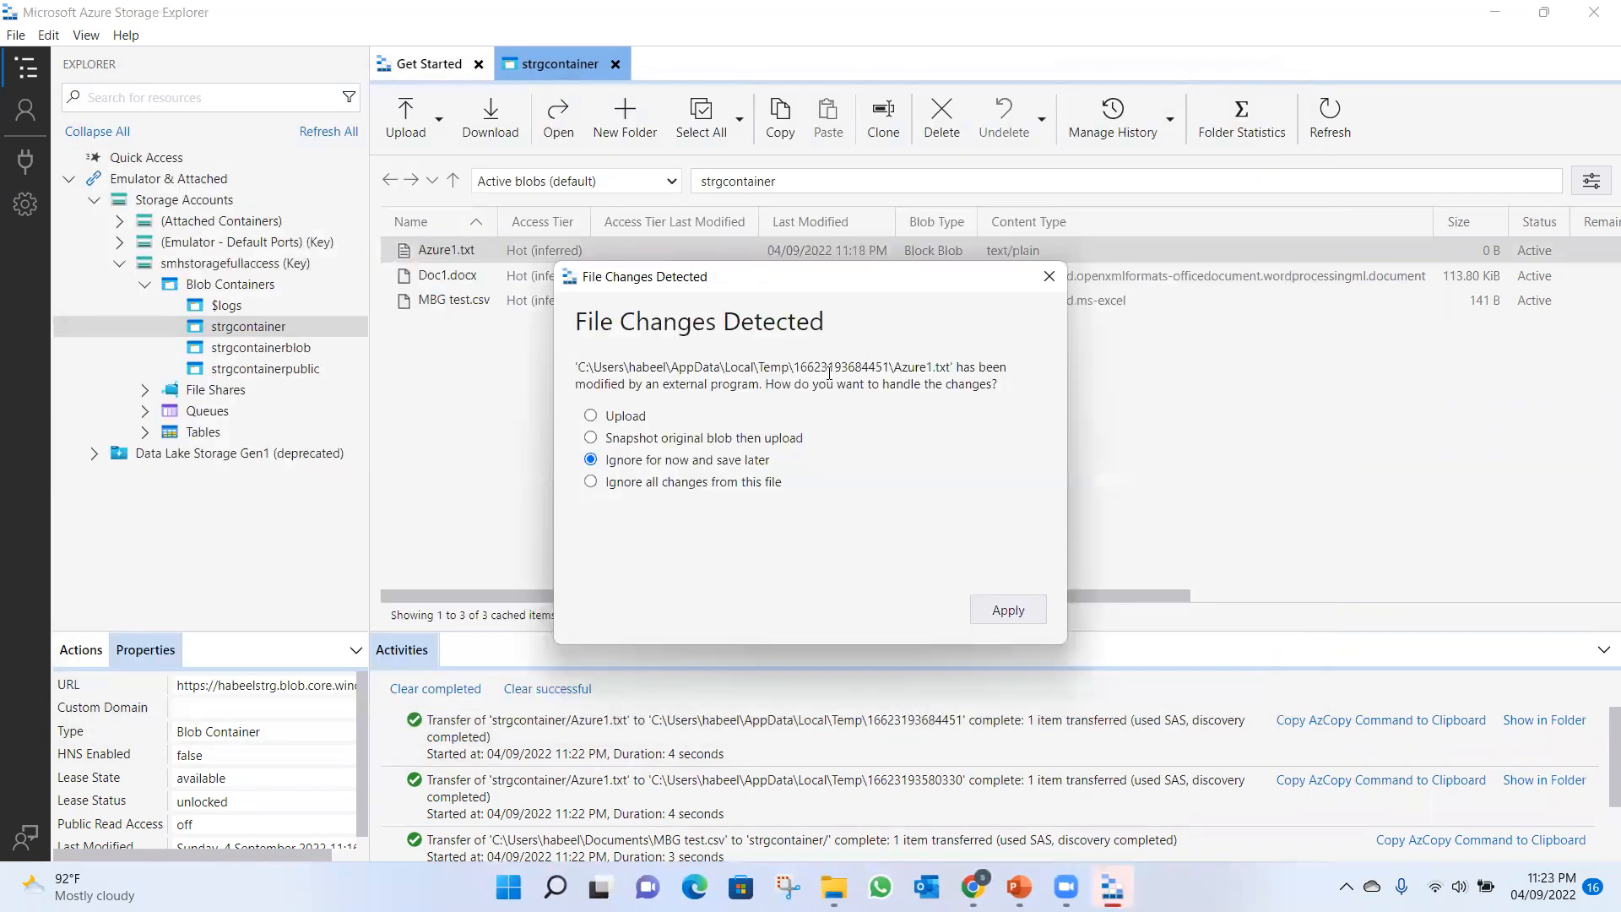
Upload the modified Azure1.txt back to strgcontainer and reopen the blob to check its contents, closing it again.
{"action": "left_click", "coordinate": [625, 416]}
{"action": "left_click", "coordinate": [1013, 611]}
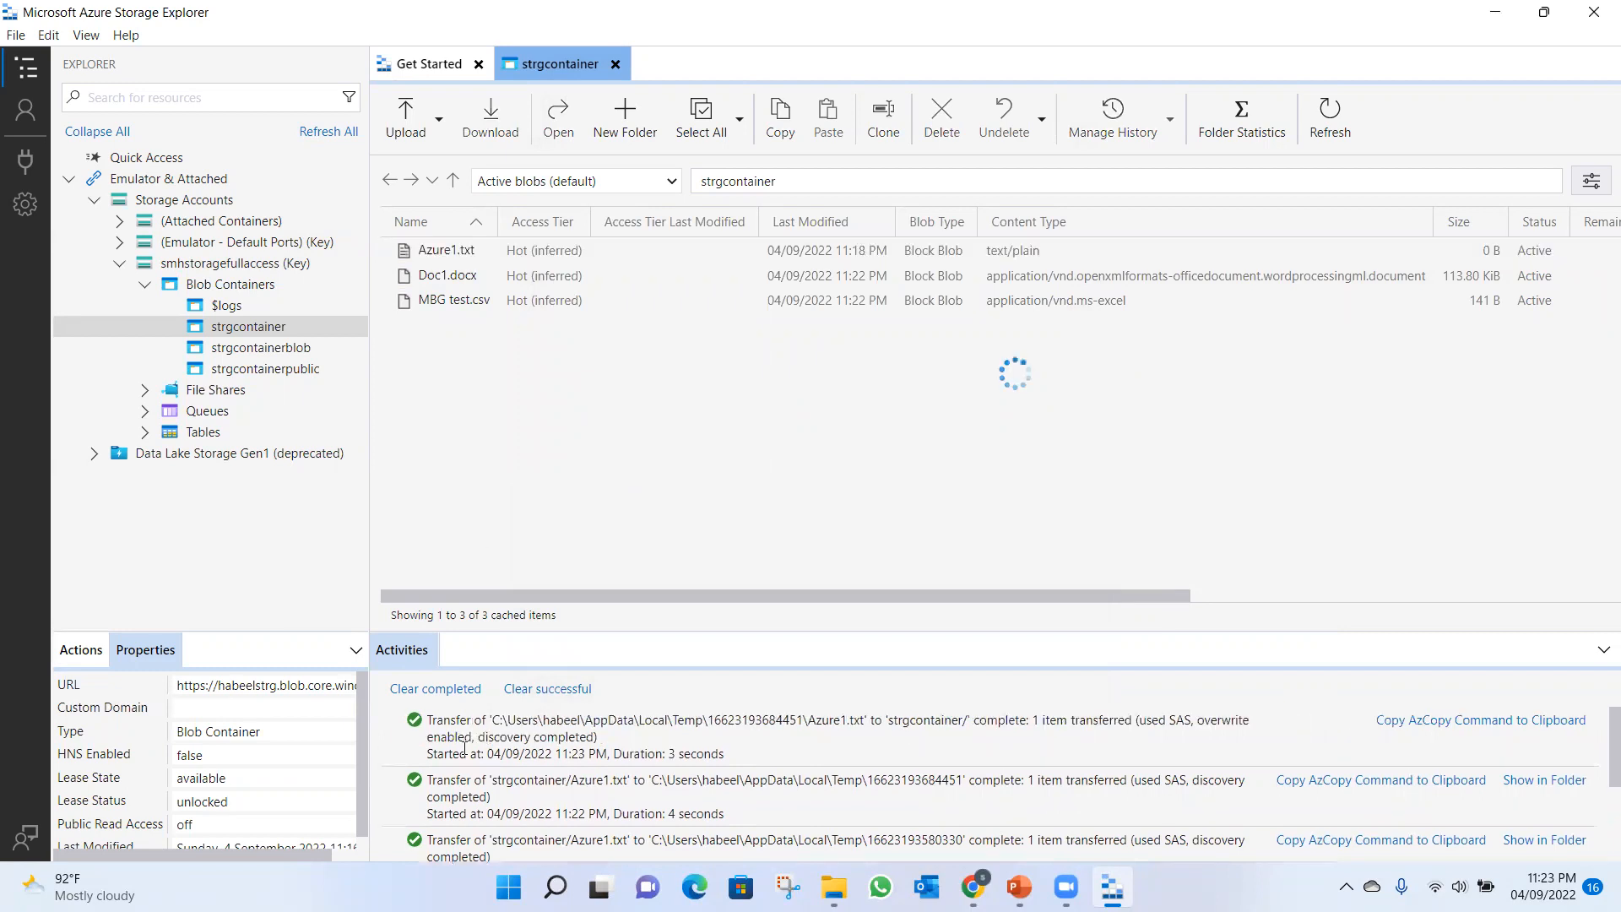
{"action": "double_click", "coordinate": [456, 251]}
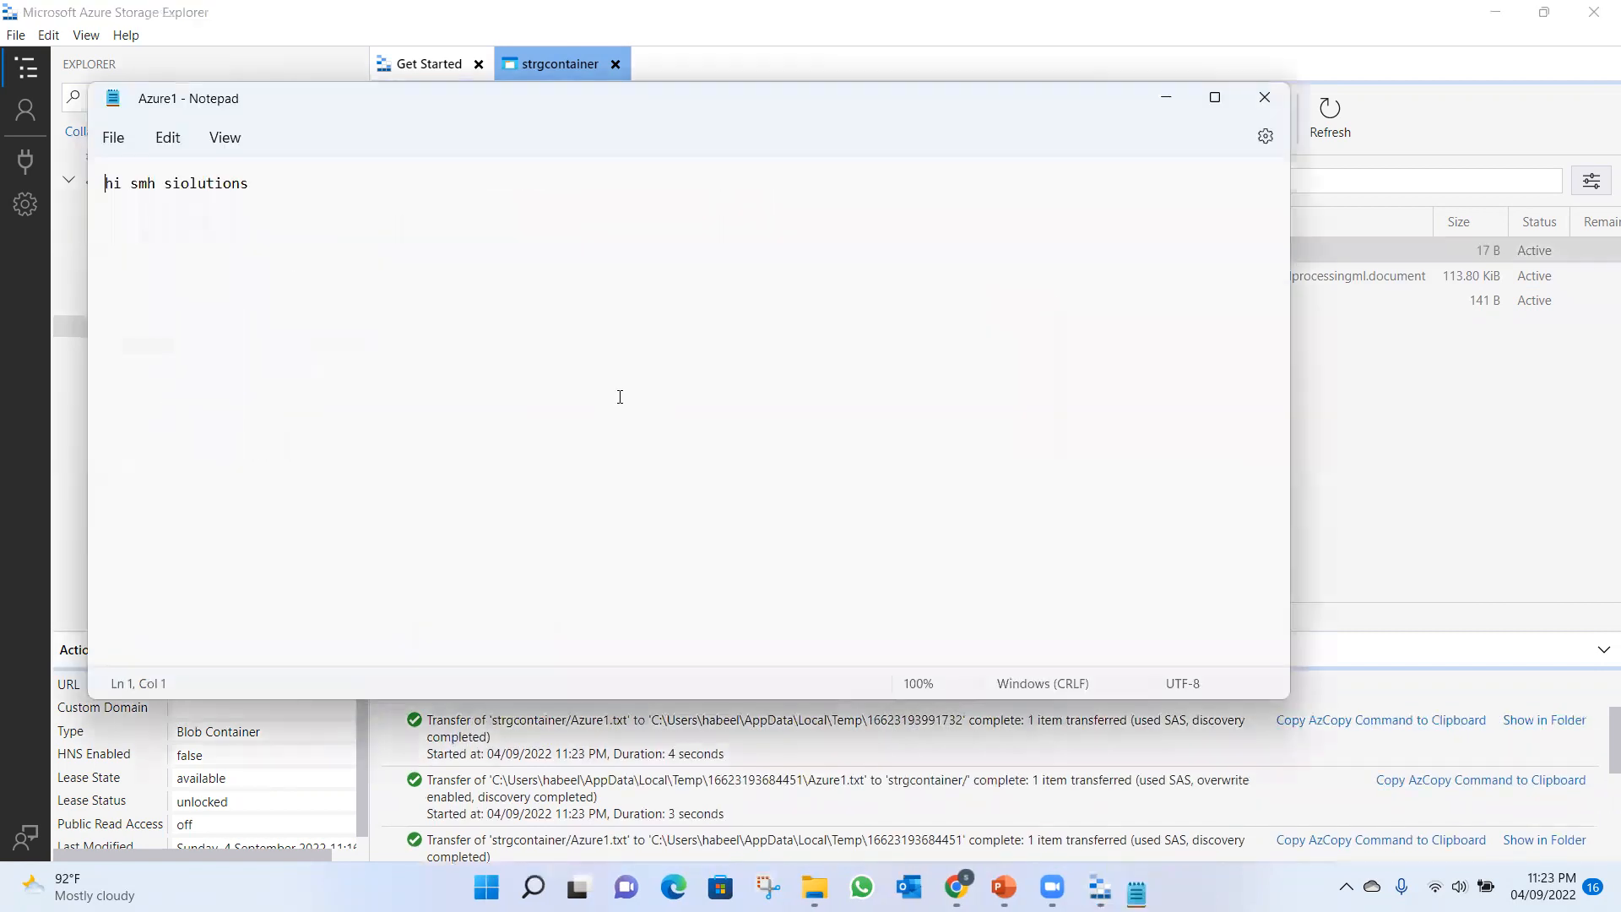
{"action": "left_click", "coordinate": [1269, 107]}
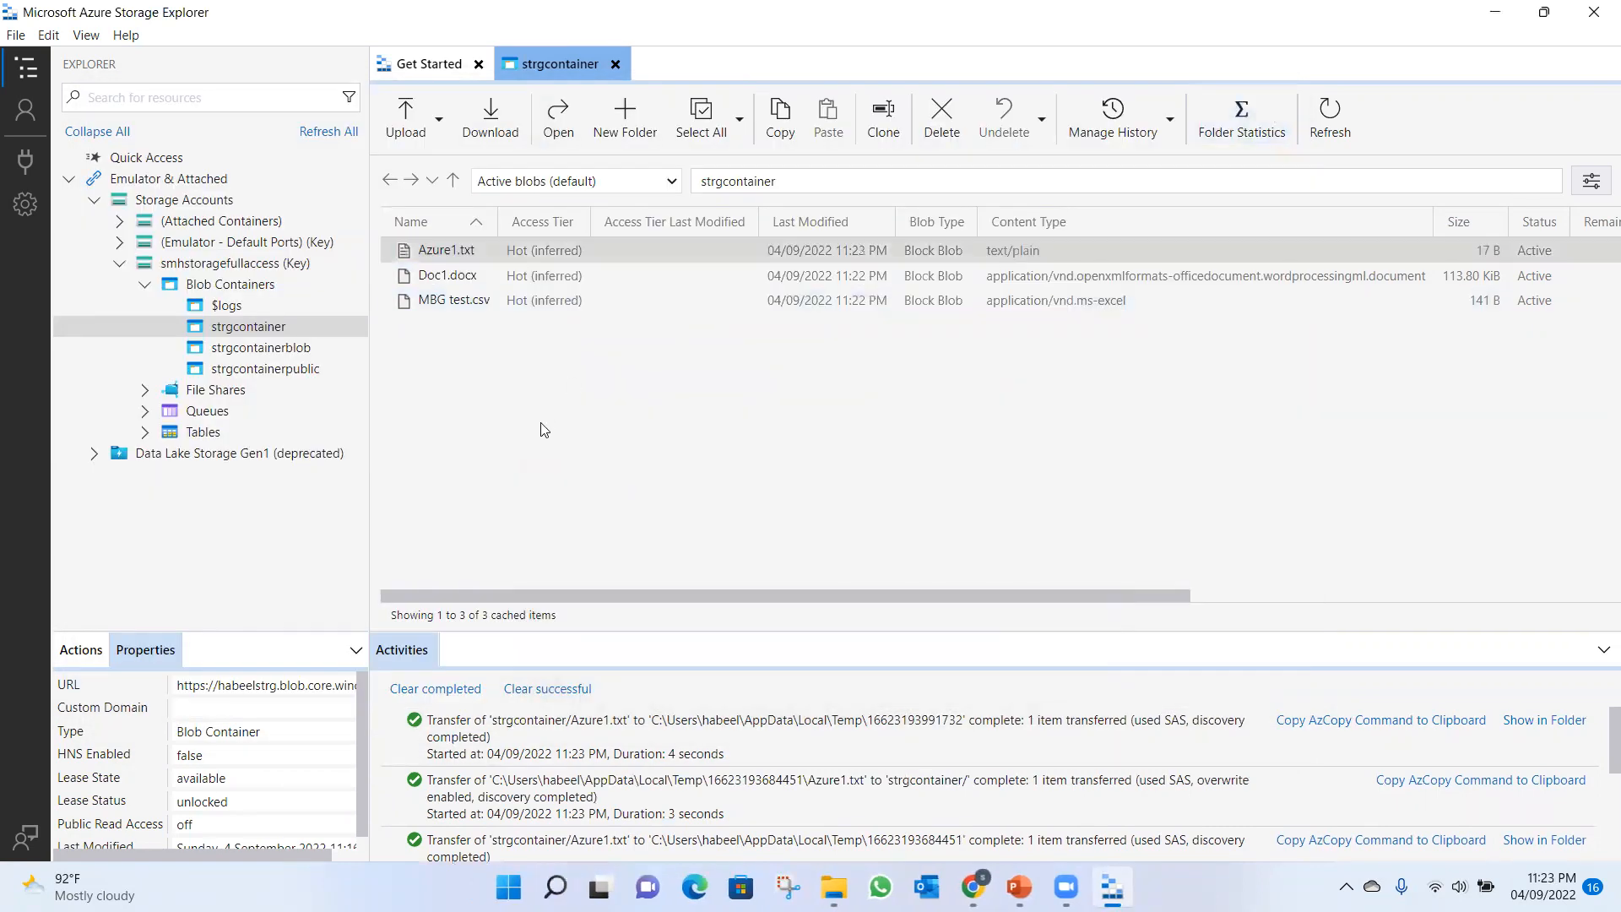
Switch to the Azure portal, open strgcontainer from the storage account's containers and inspect the properties of Azure1.txt.
{"action": "left_click", "coordinate": [972, 887]}
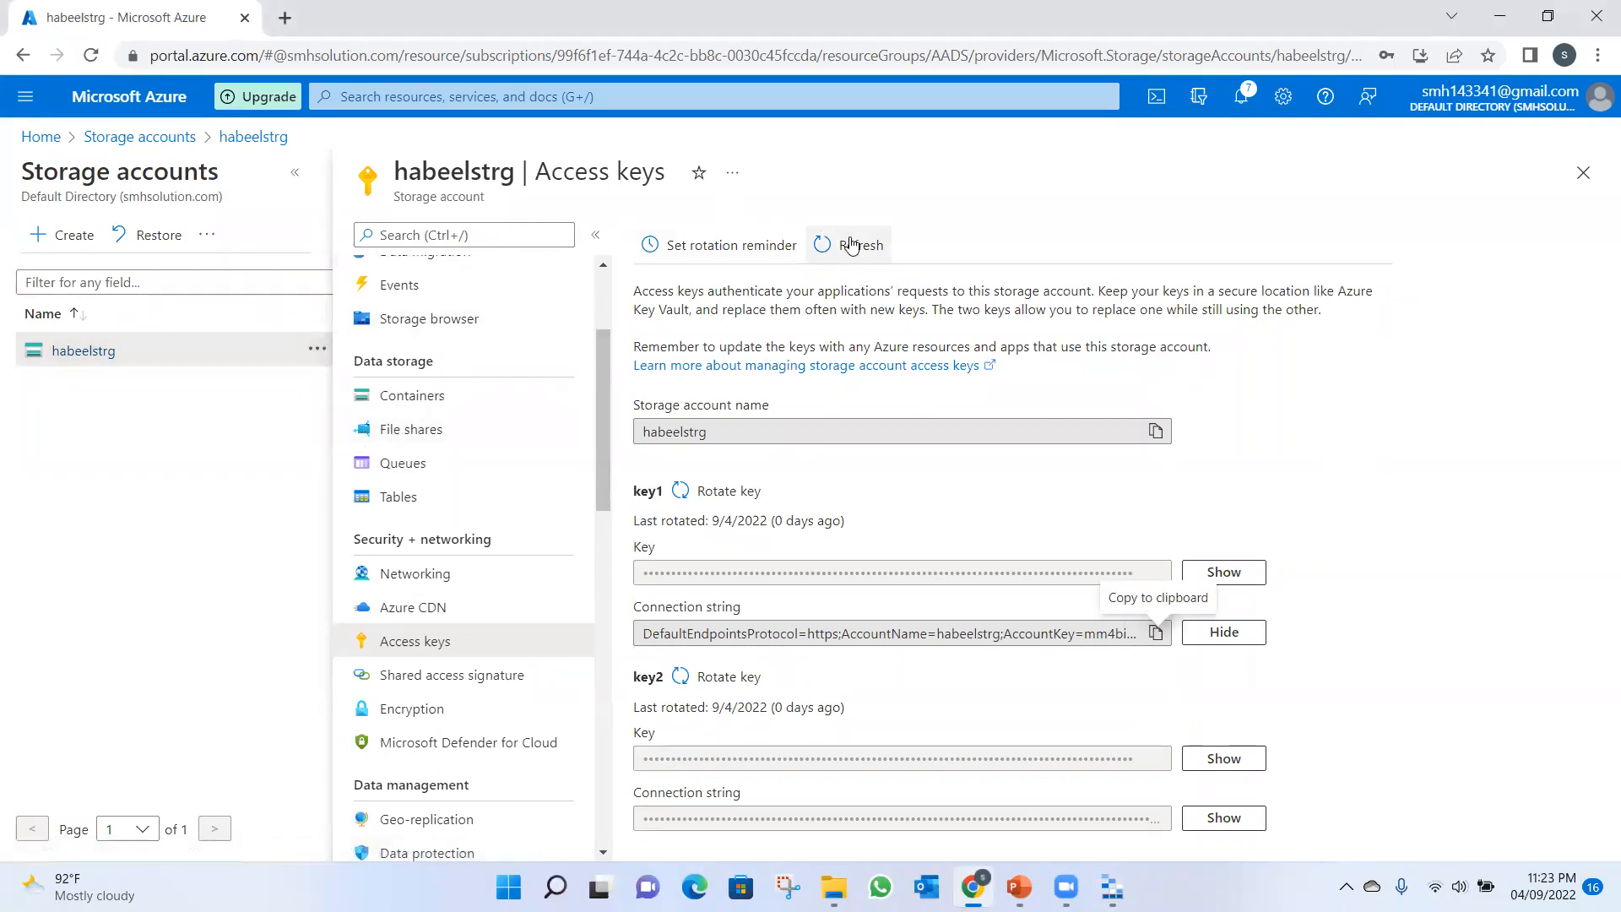
{"action": "left_click", "coordinate": [439, 404]}
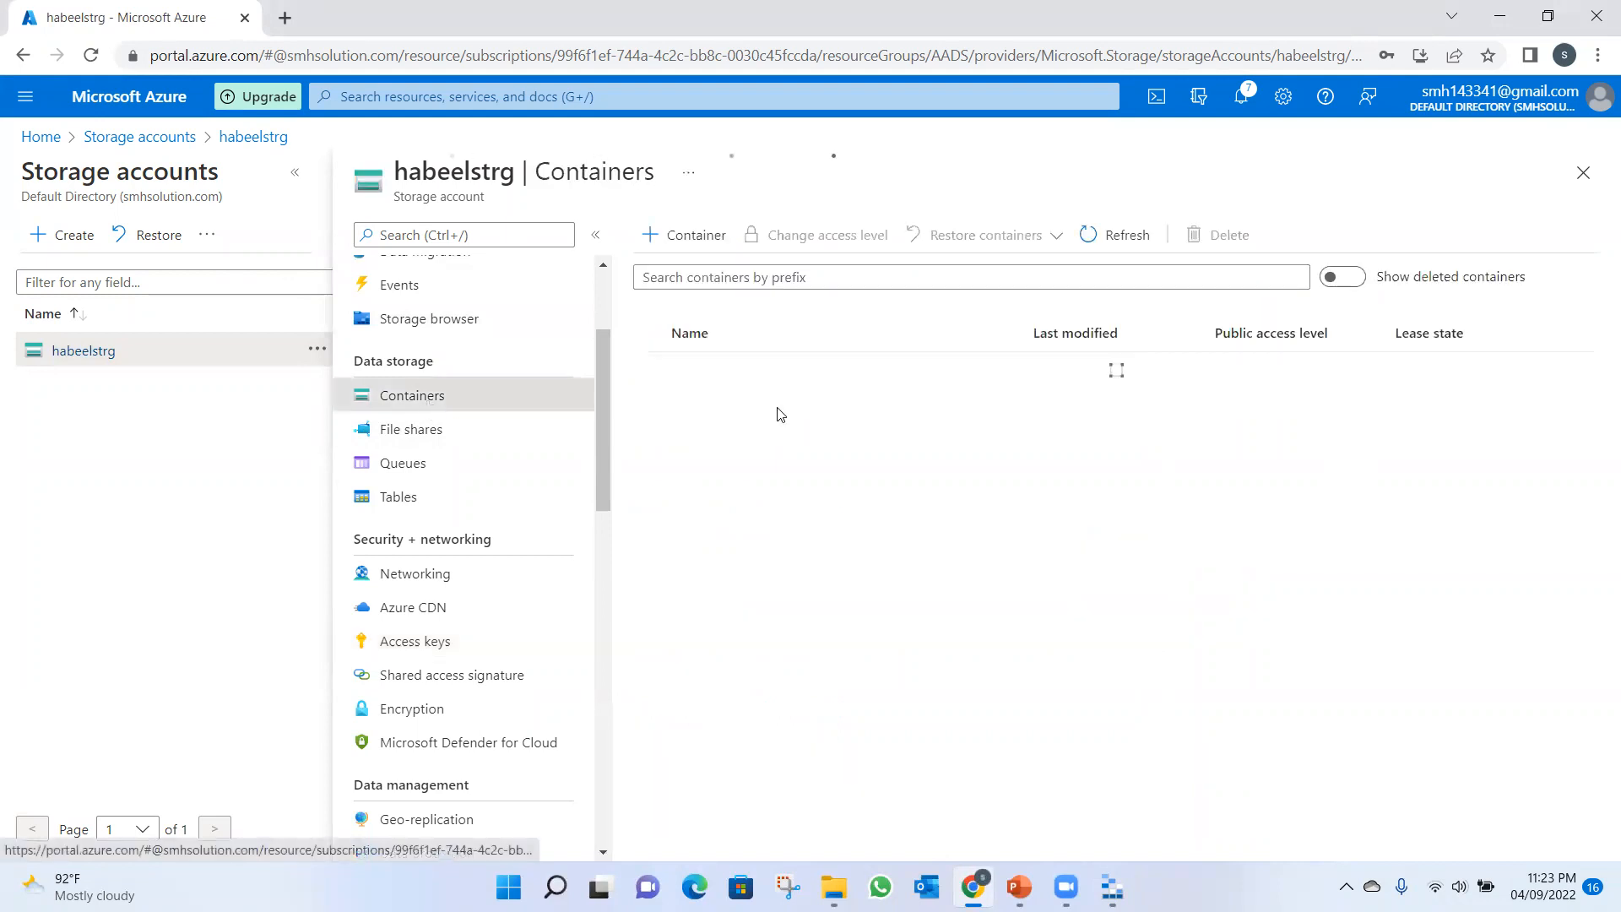
{"action": "left_click", "coordinate": [722, 407]}
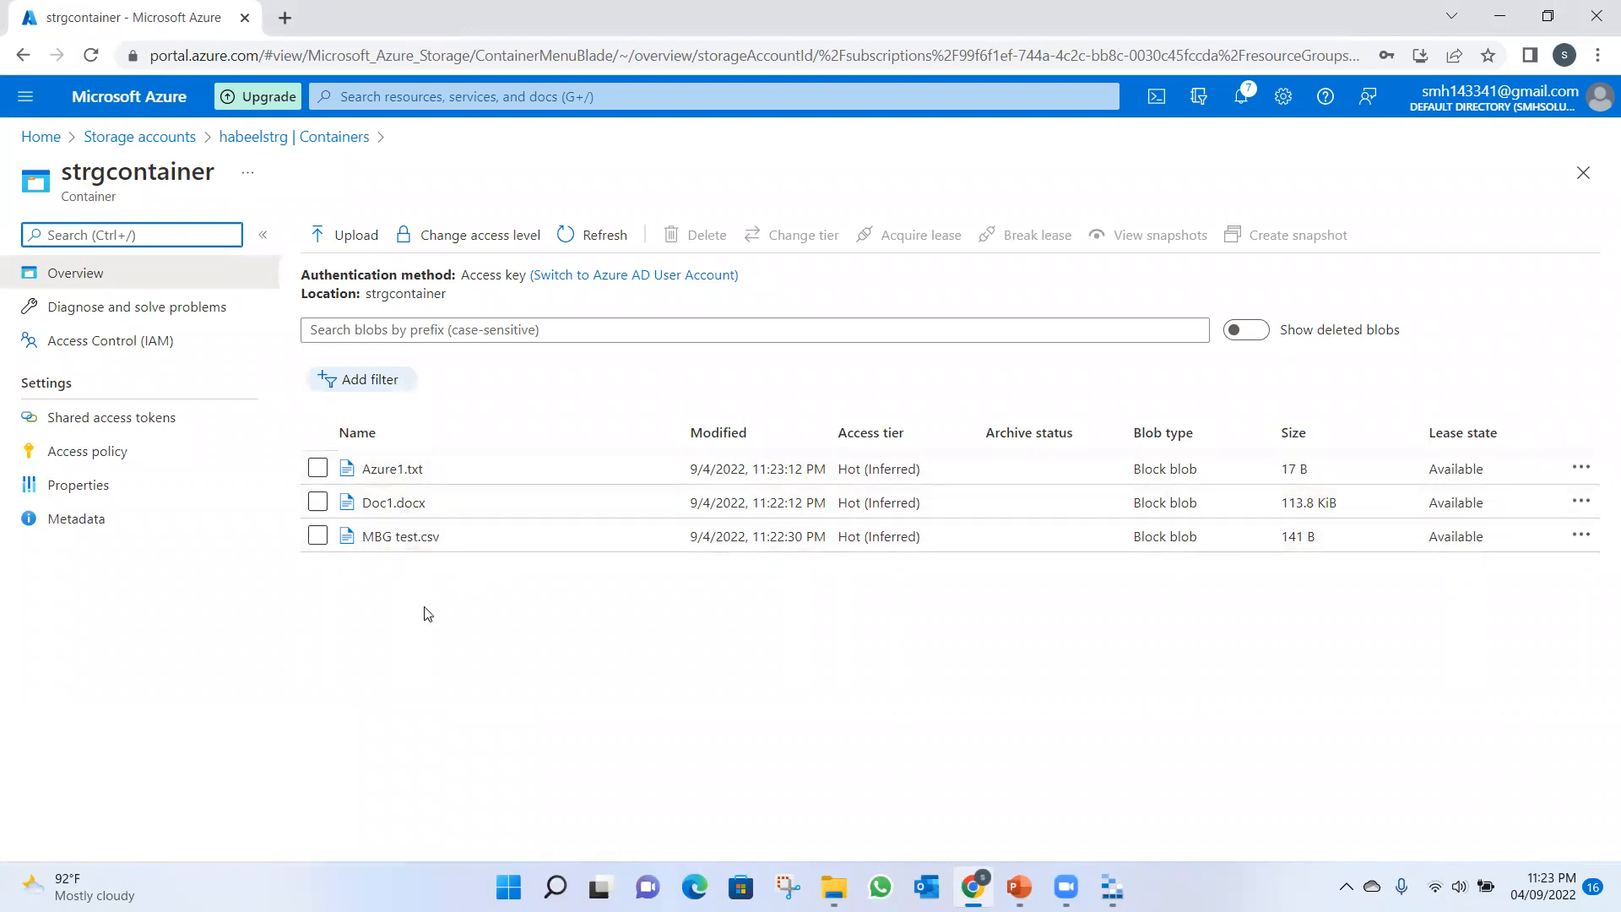
{"action": "double_click", "coordinate": [395, 478]}
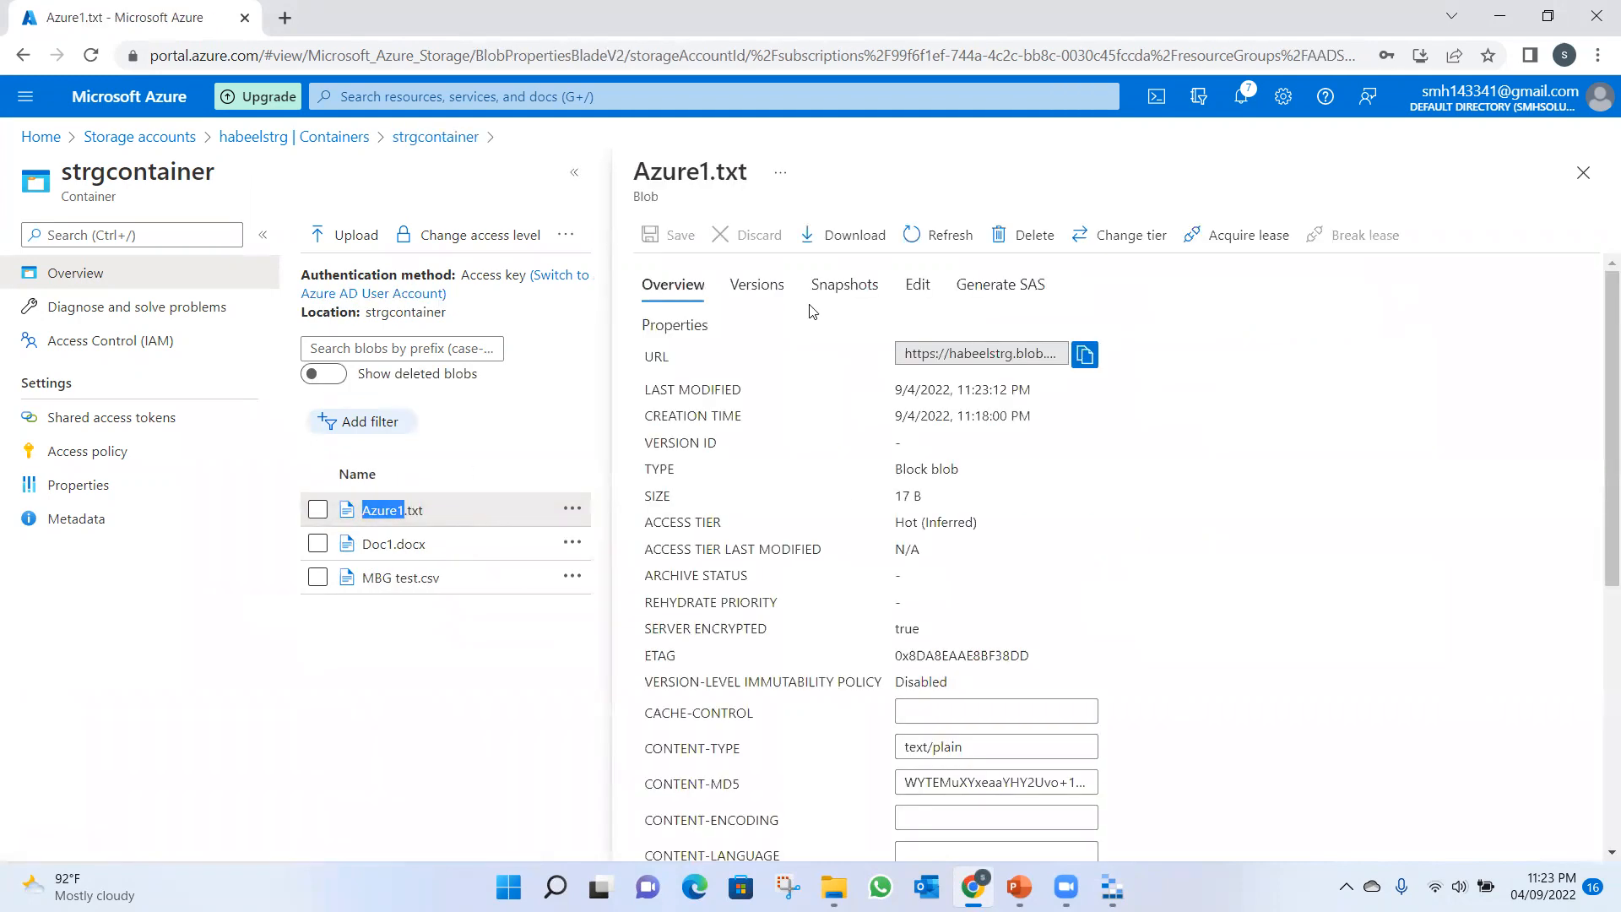
{"action": "left_click", "coordinate": [496, 662]}
{"action": "left_click", "coordinate": [1581, 174]}
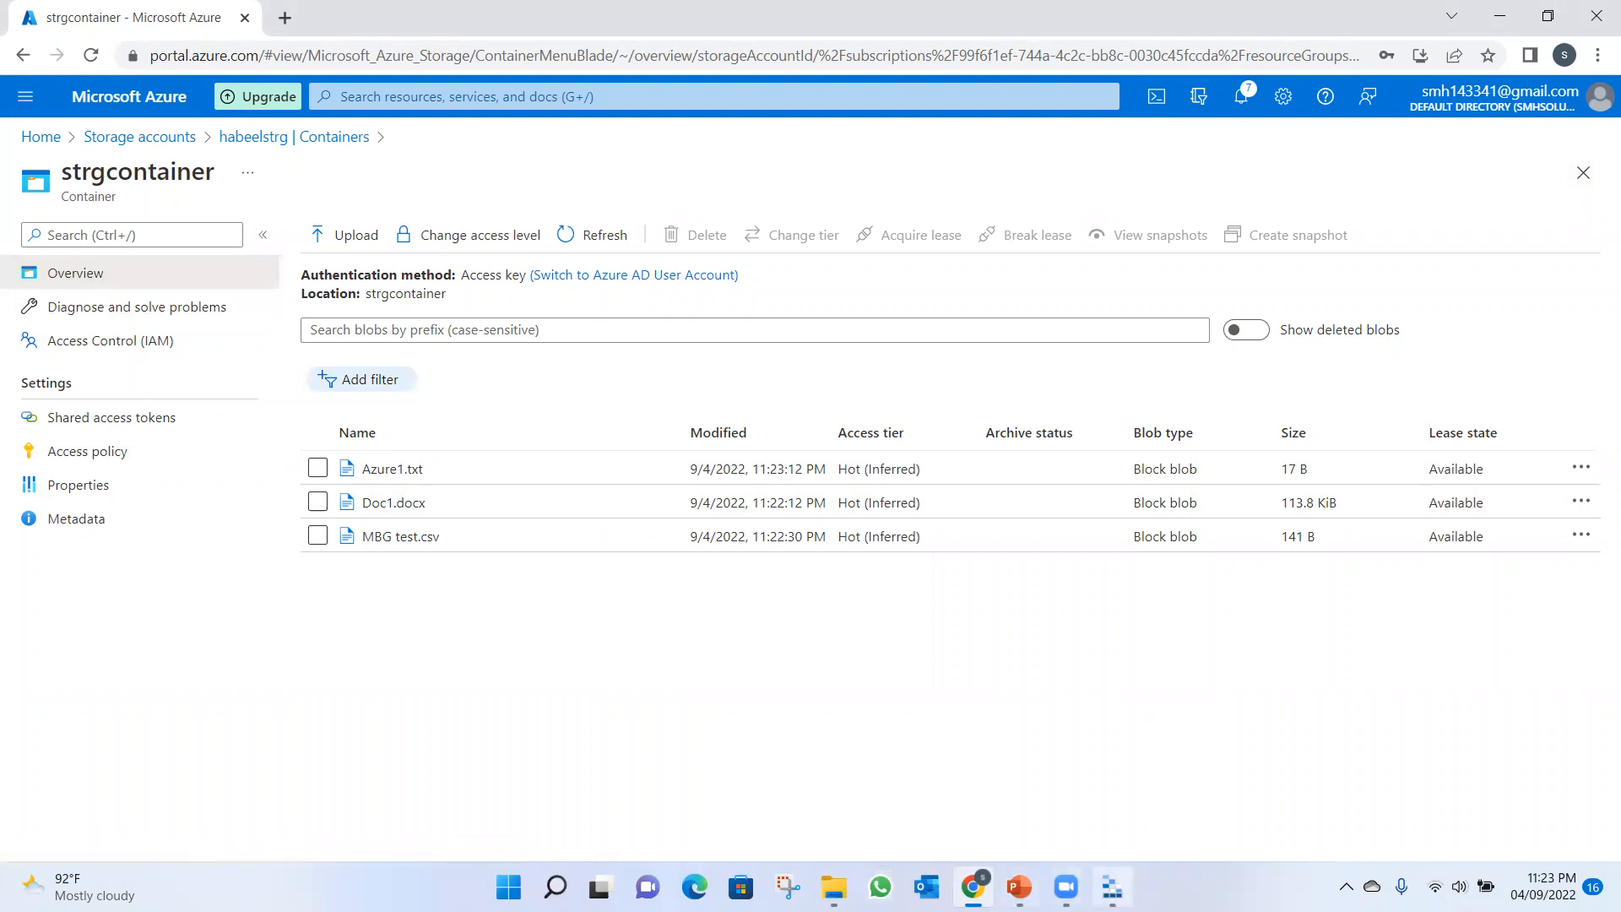
Switch back to Storage Explorer and delete MBG test.csv from strgcontainer.
{"action": "left_click", "coordinate": [1112, 886]}
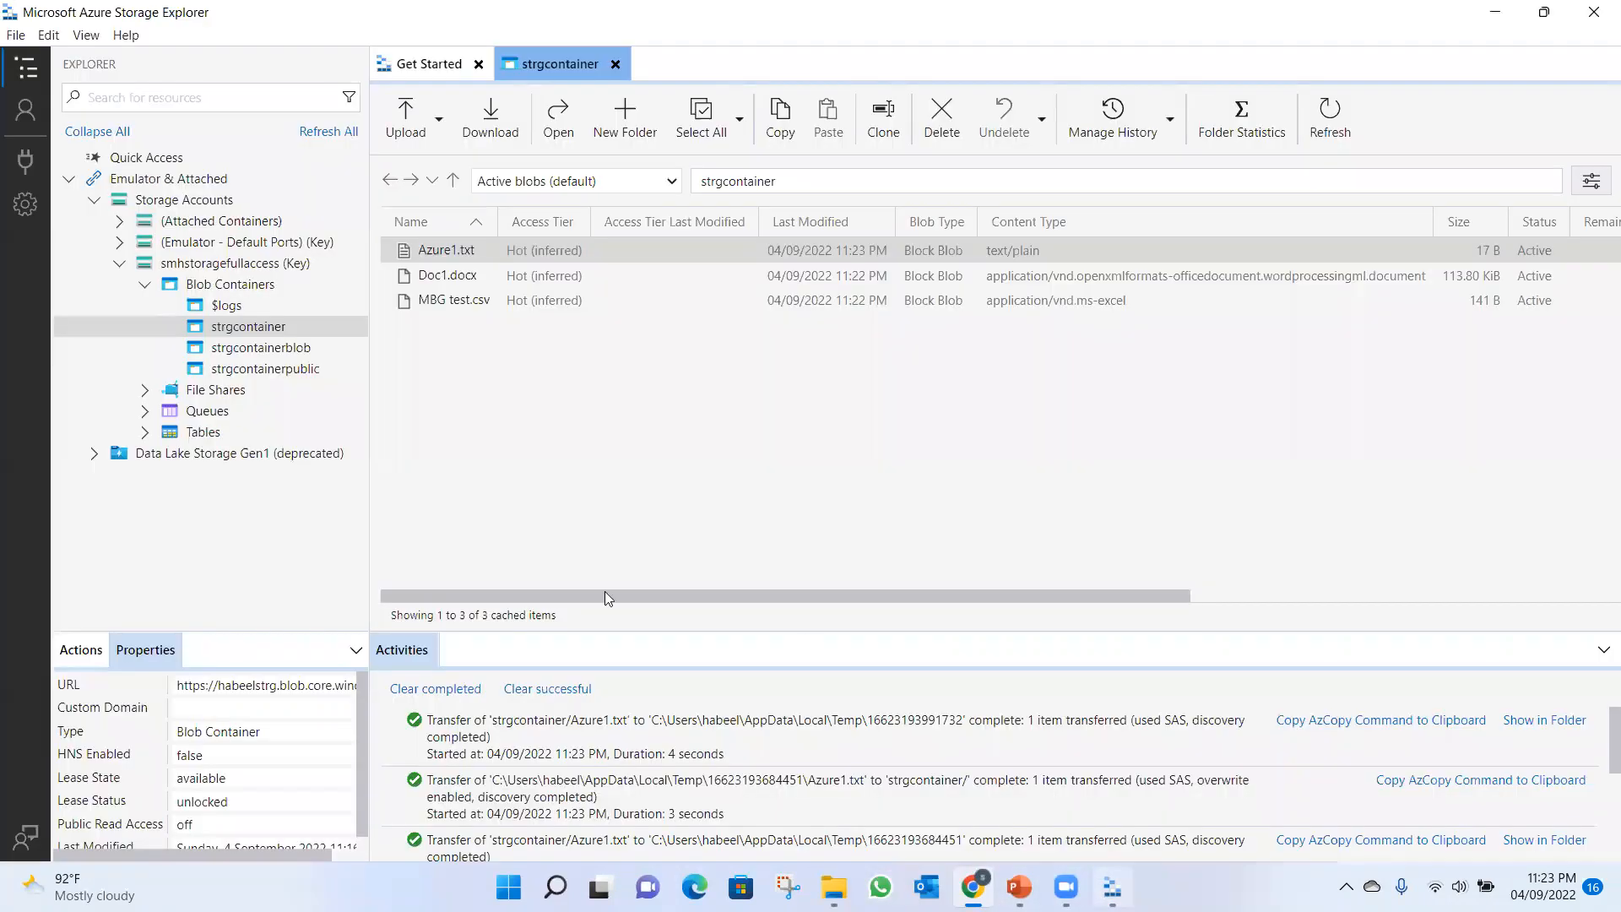
{"action": "left_click", "coordinate": [448, 309]}
{"action": "left_click", "coordinate": [457, 296]}
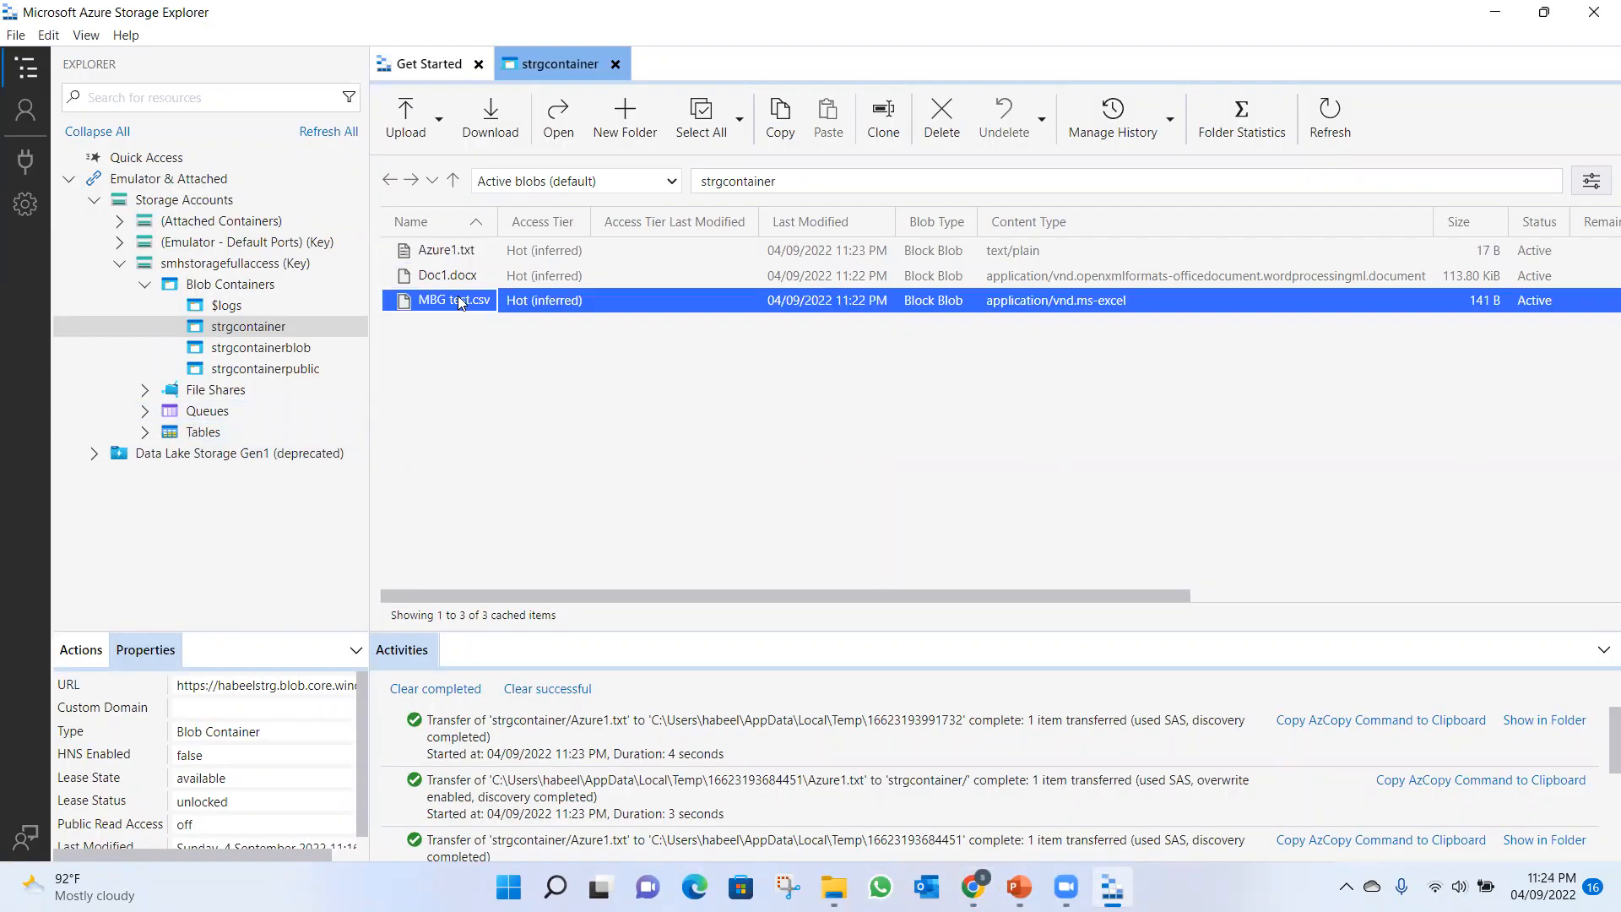
{"action": "left_click", "coordinate": [941, 122]}
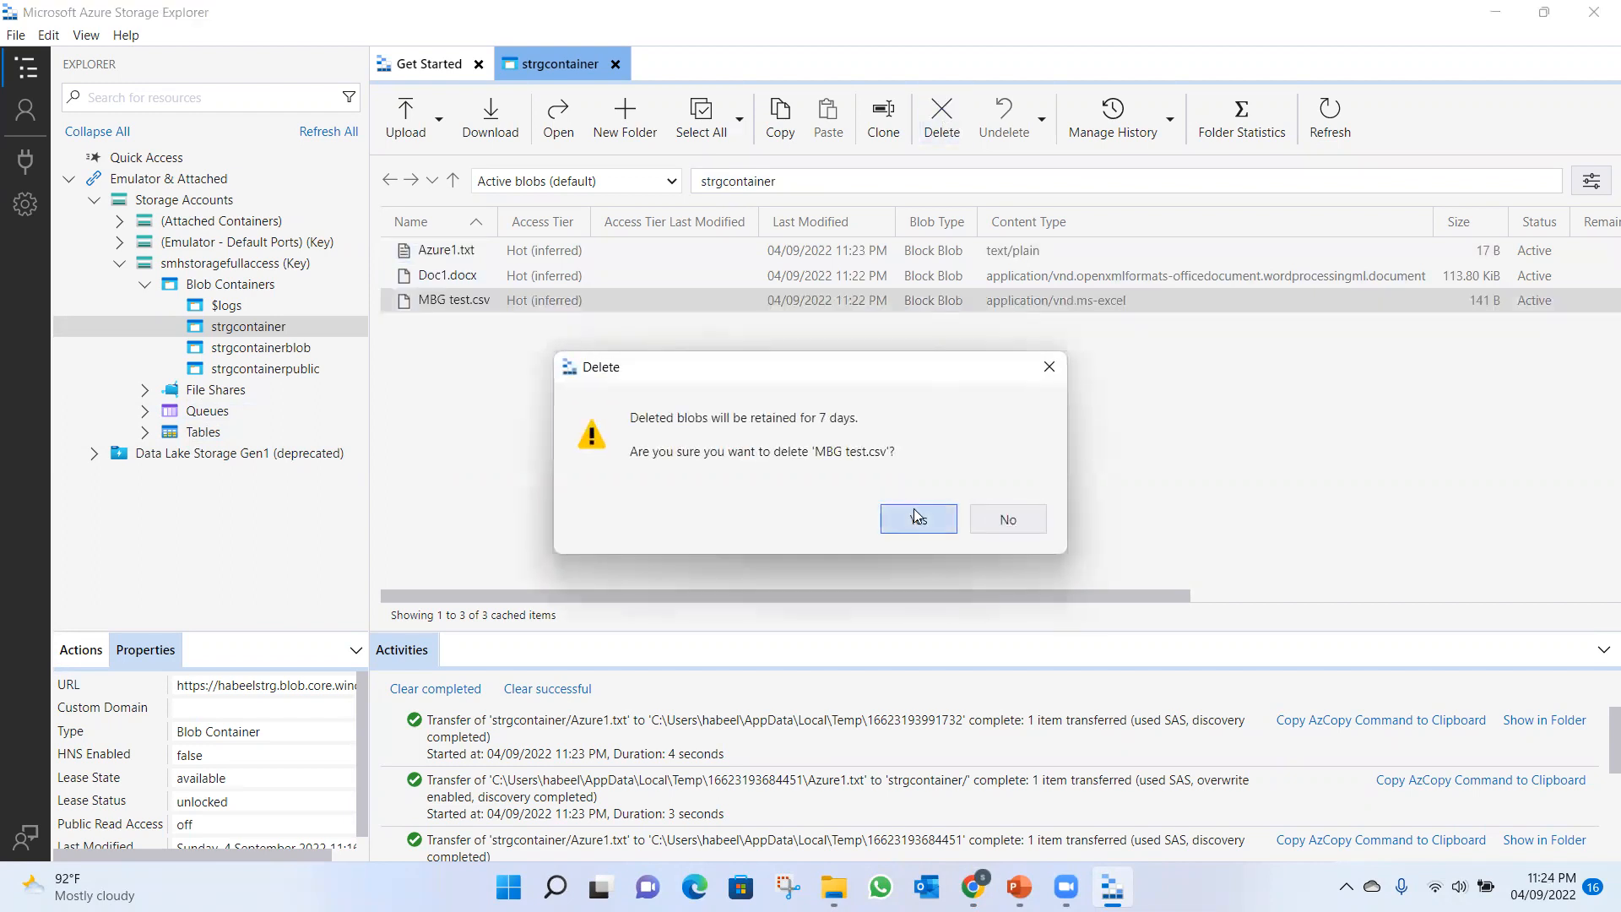
{"action": "left_click", "coordinate": [916, 515]}
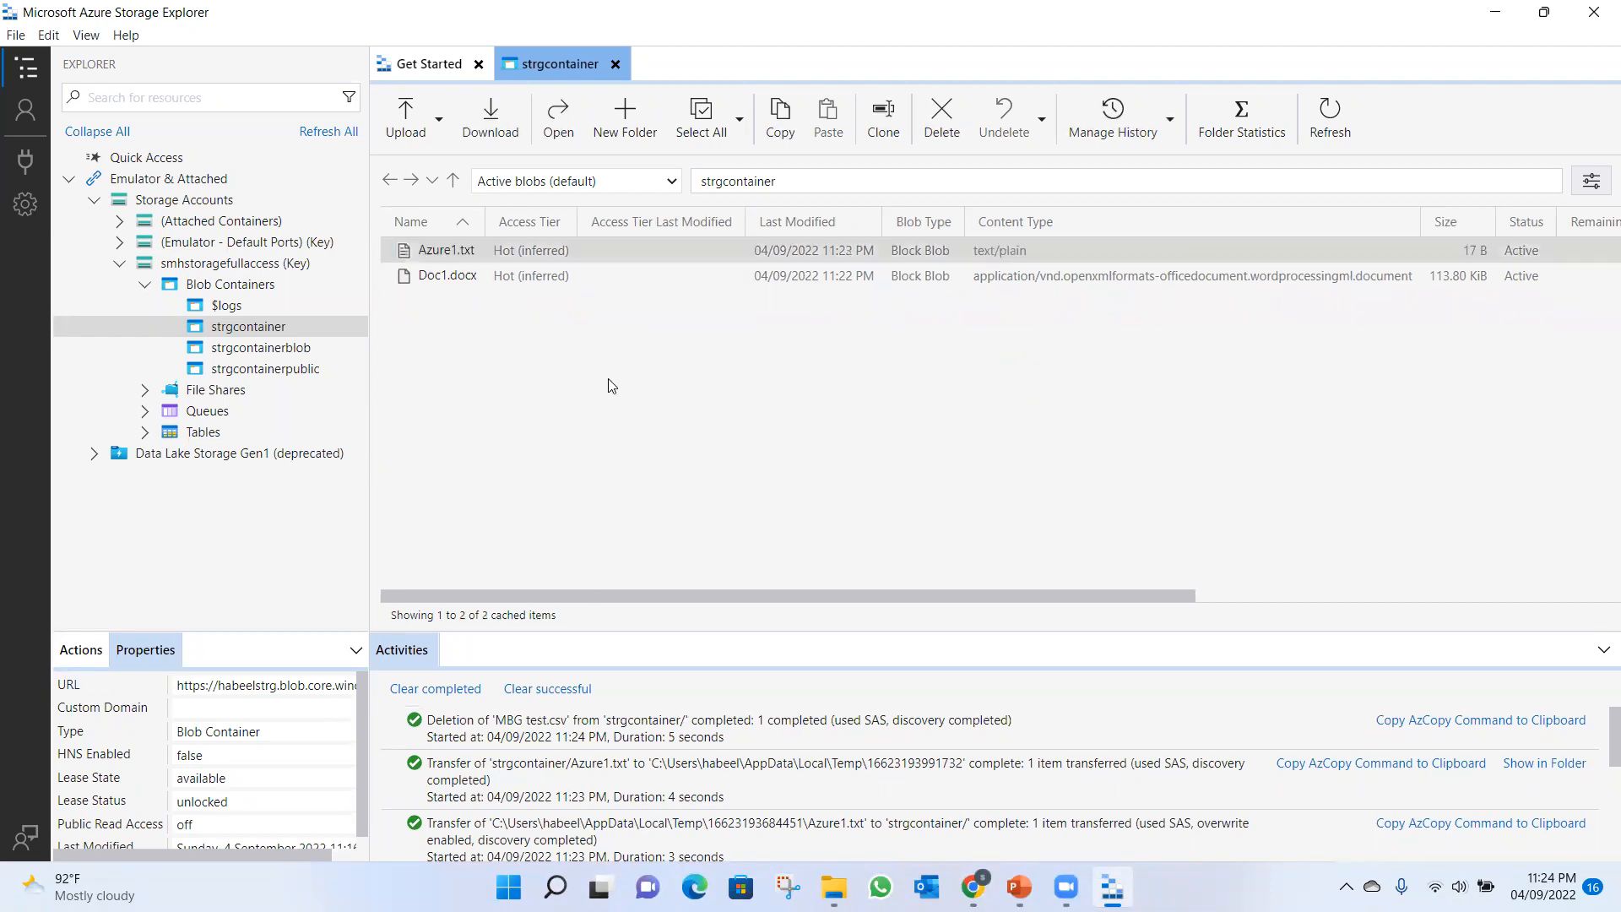
Create a new folder named smh in strgcontainer.
{"action": "left_click", "coordinate": [626, 108]}
{"action": "type", "text": "s"}
{"action": "left_click", "coordinate": [1001, 673]}
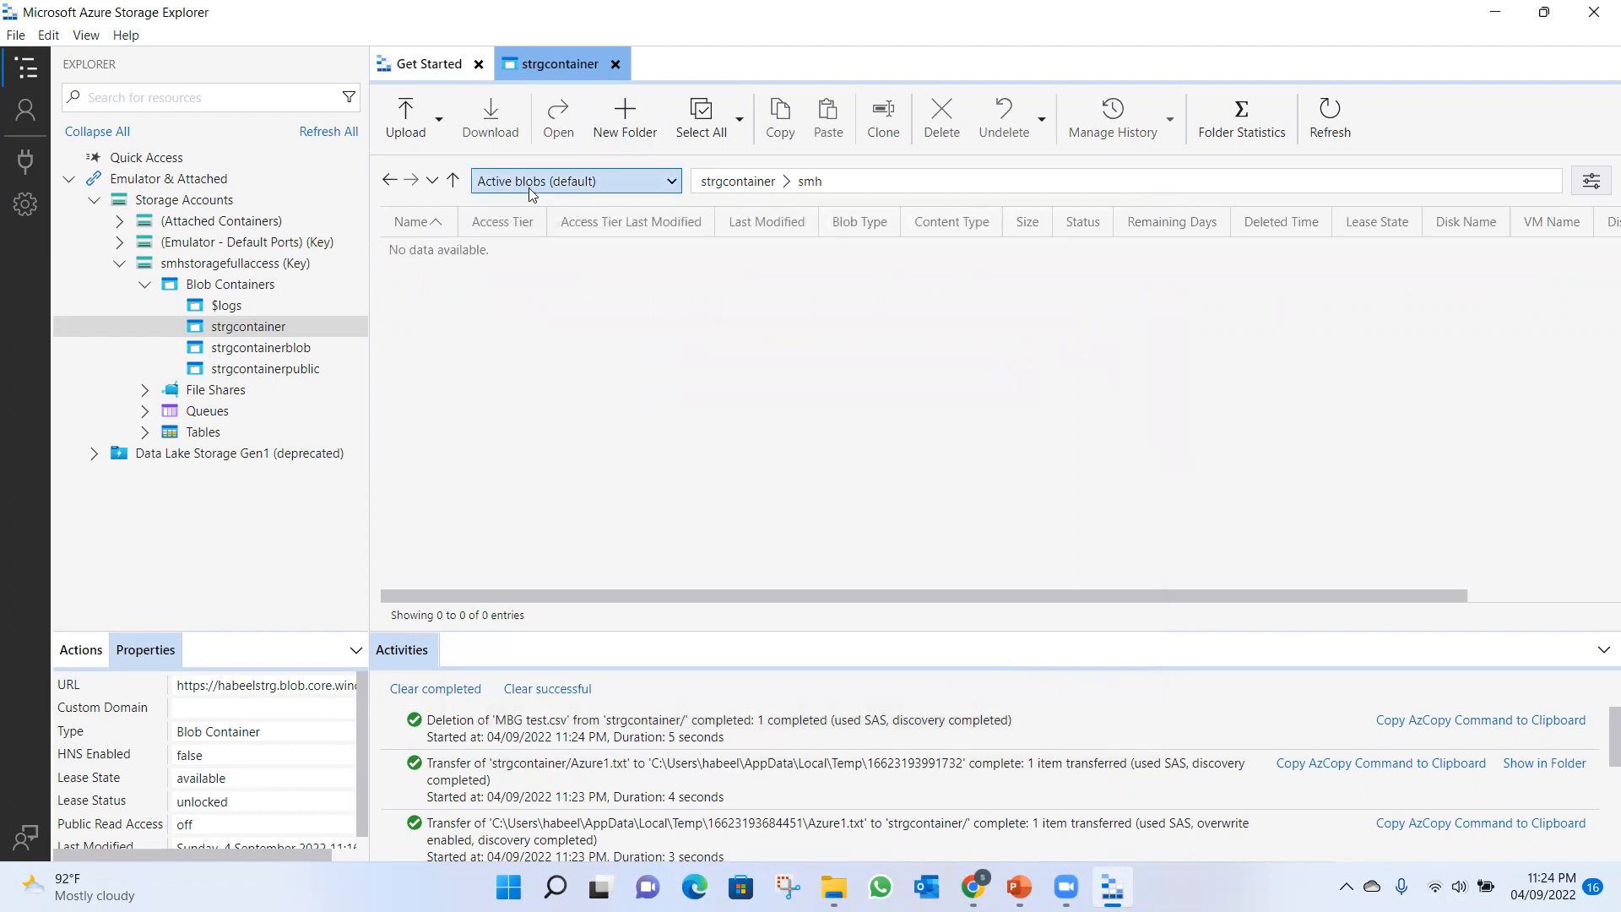
View the contents of strgcontainerblob and return to the open strgcontainer view.
{"action": "left_click", "coordinate": [241, 326]}
{"action": "left_click", "coordinate": [249, 346]}
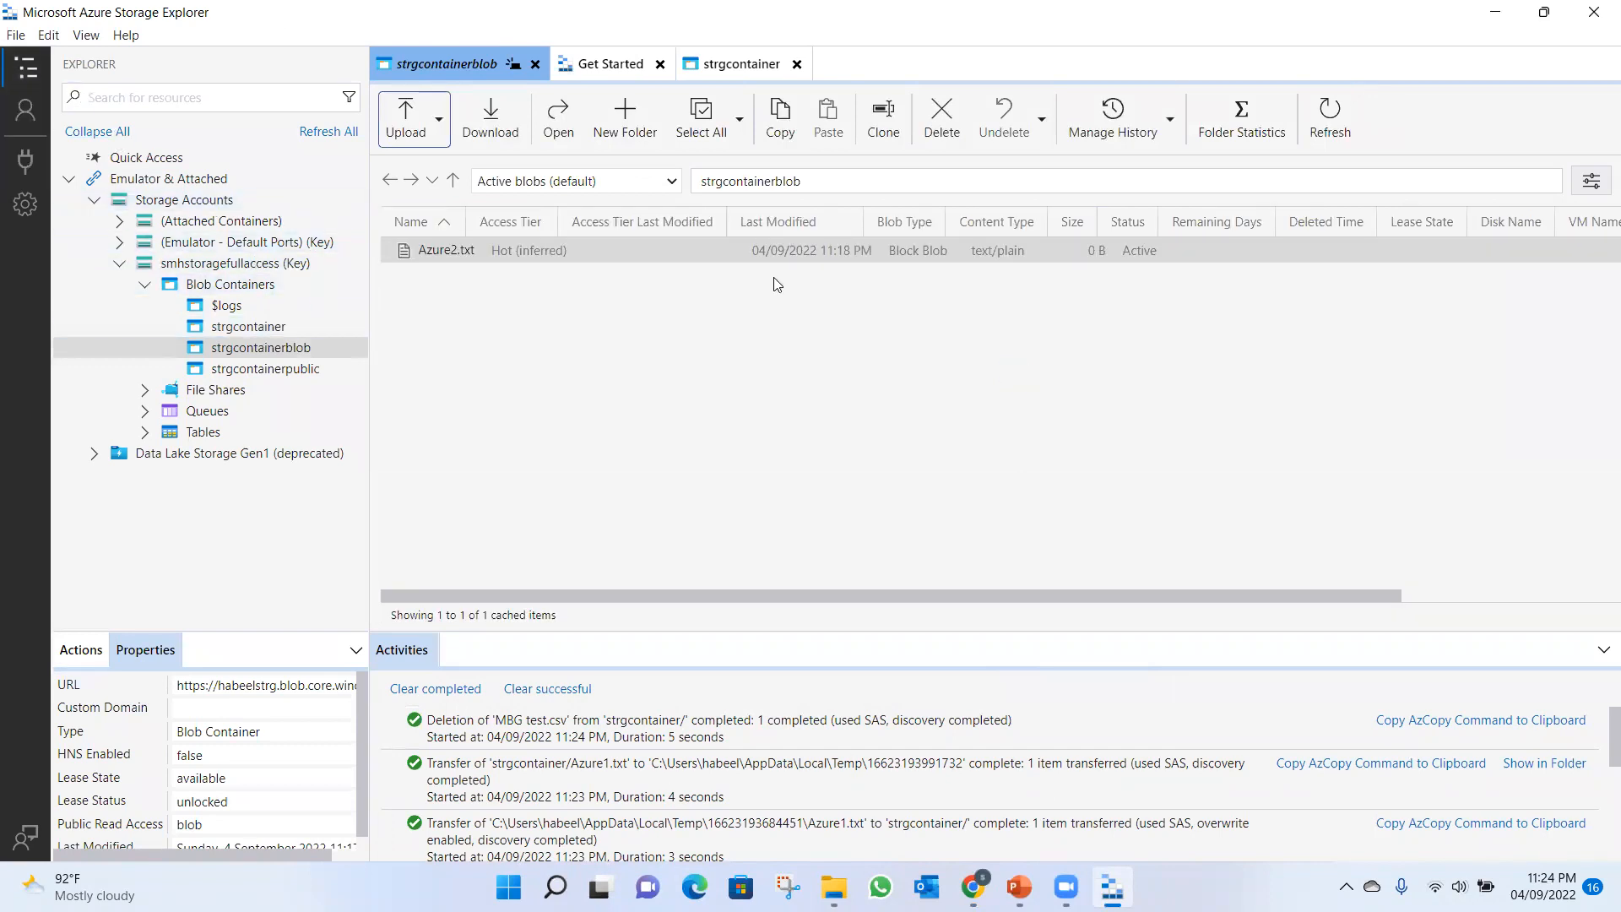
{"action": "left_click", "coordinate": [224, 536]}
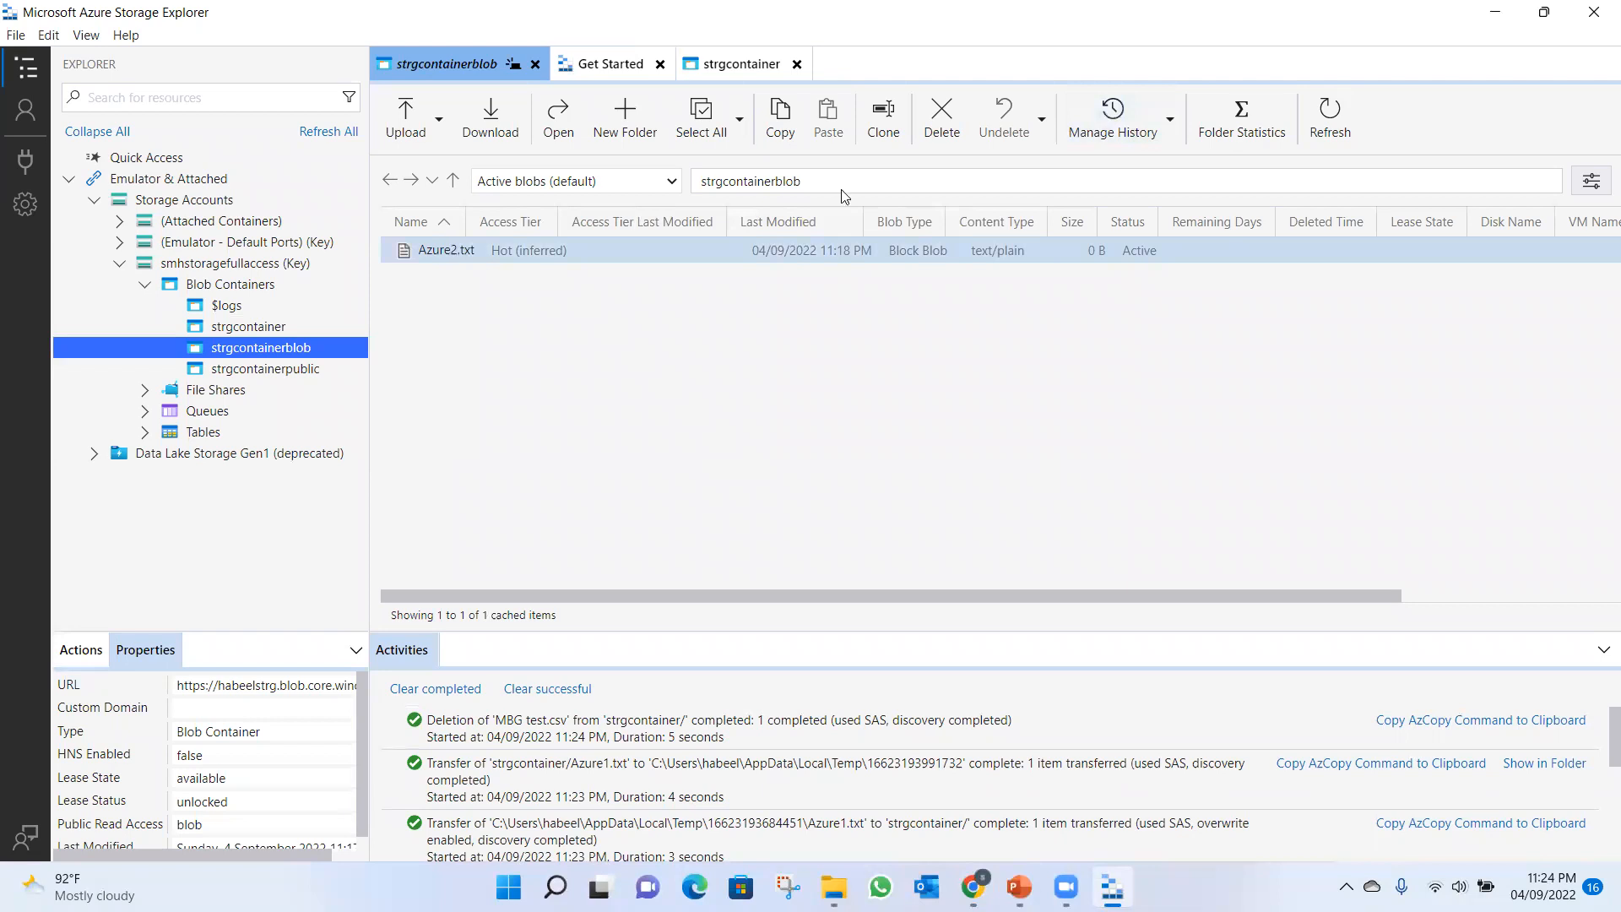
{"action": "left_click", "coordinate": [747, 66]}
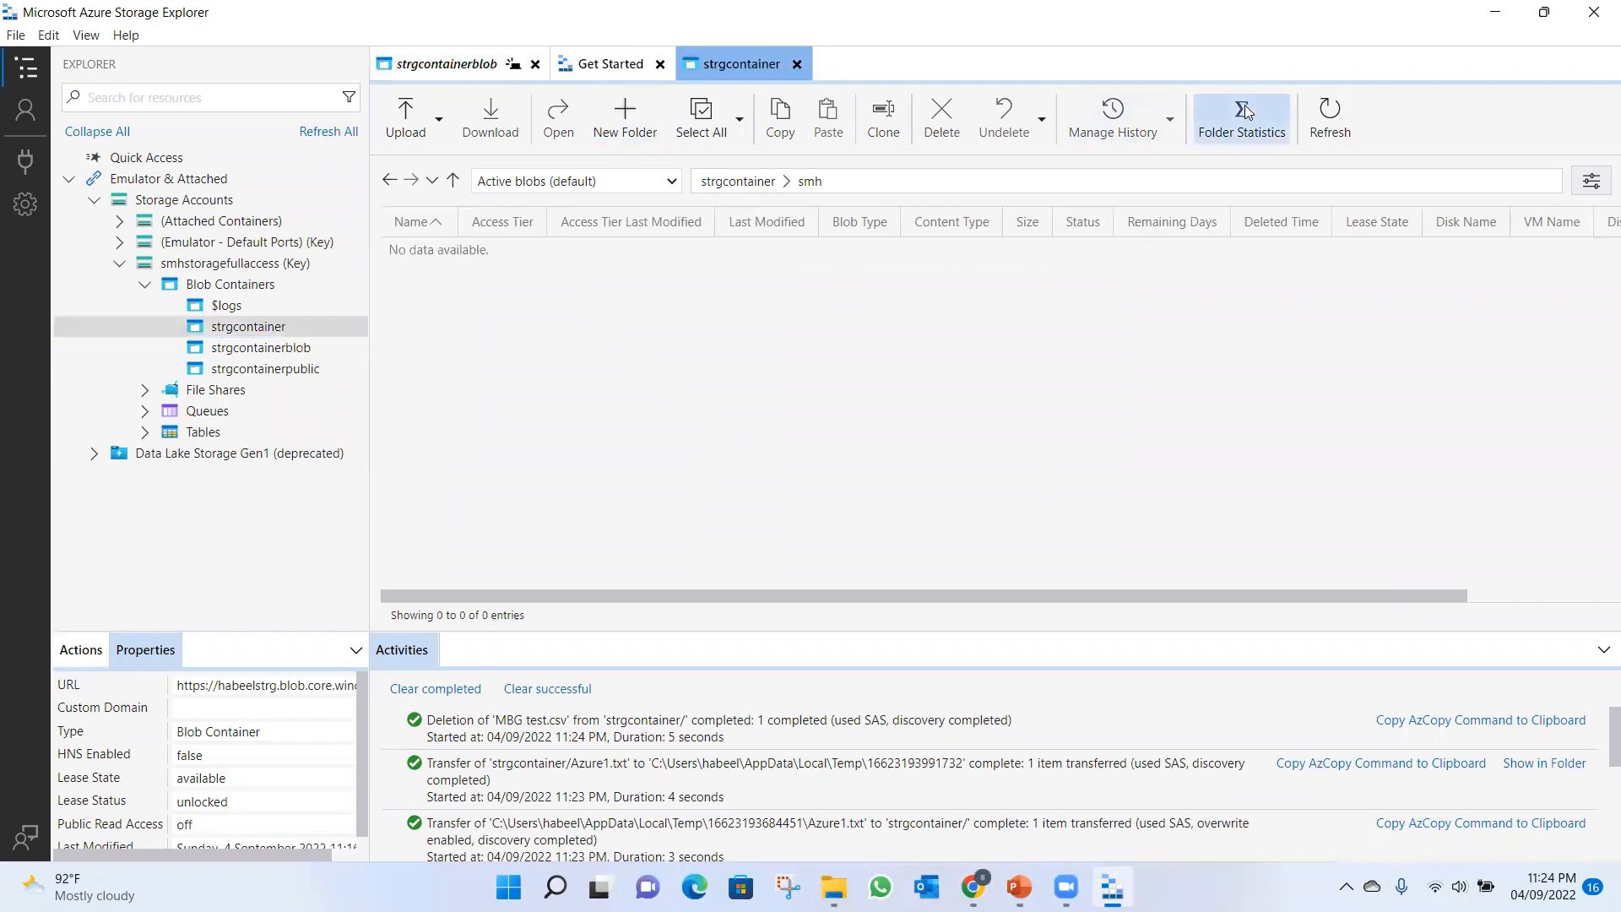
Switch to the Azure portal and open the storage account's shared access signature settings.
{"action": "left_click", "coordinate": [1496, 17]}
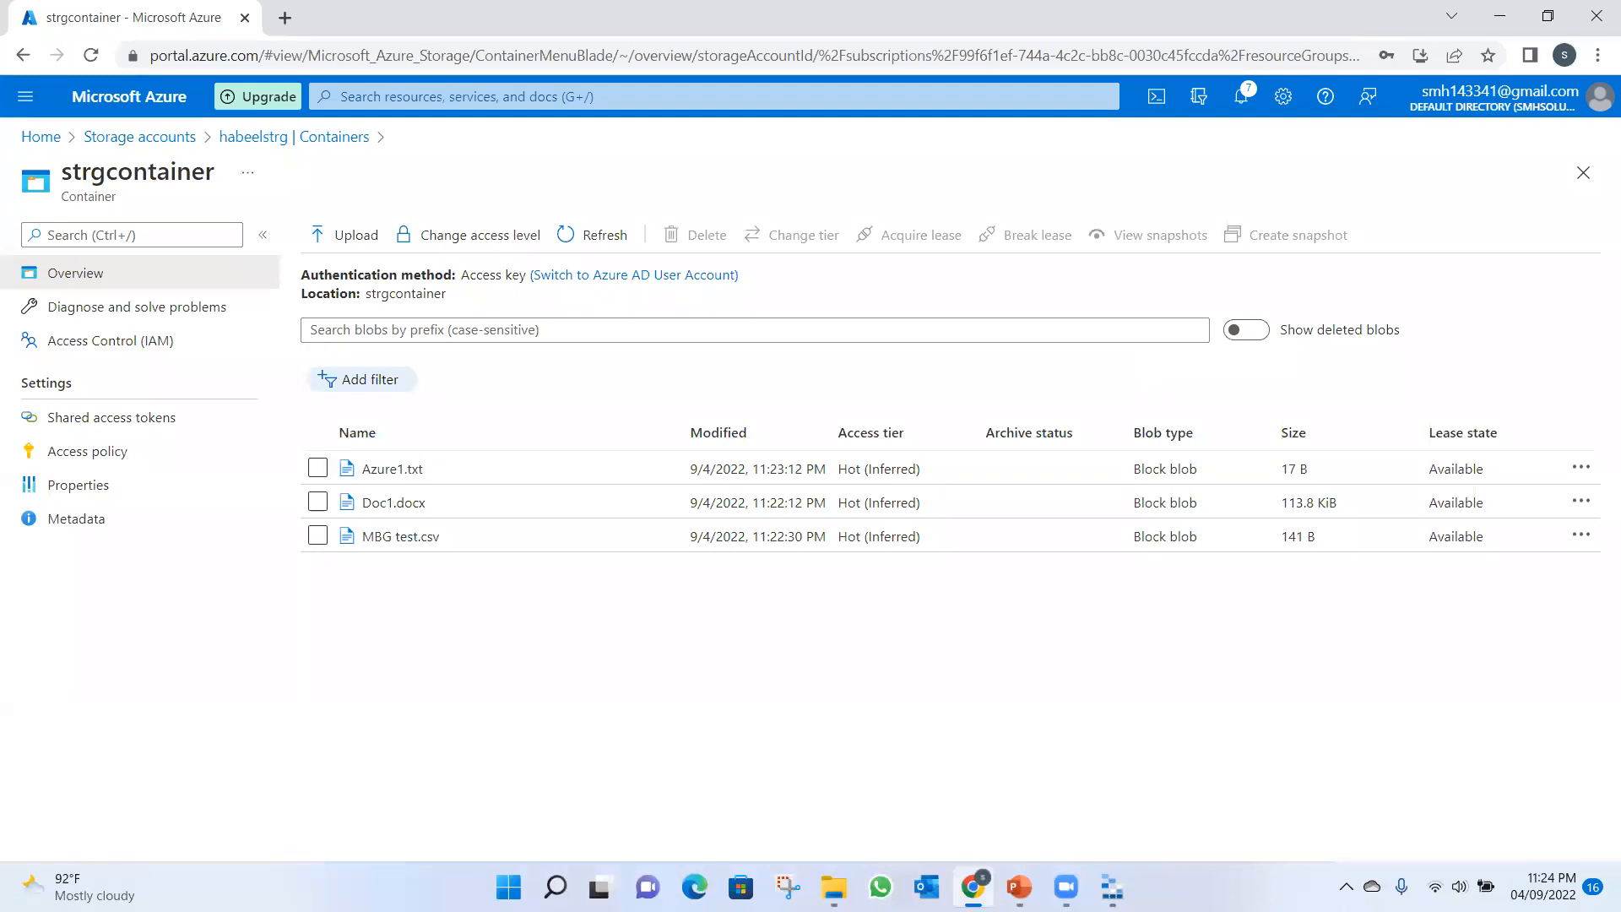
{"action": "left_click", "coordinate": [973, 887]}
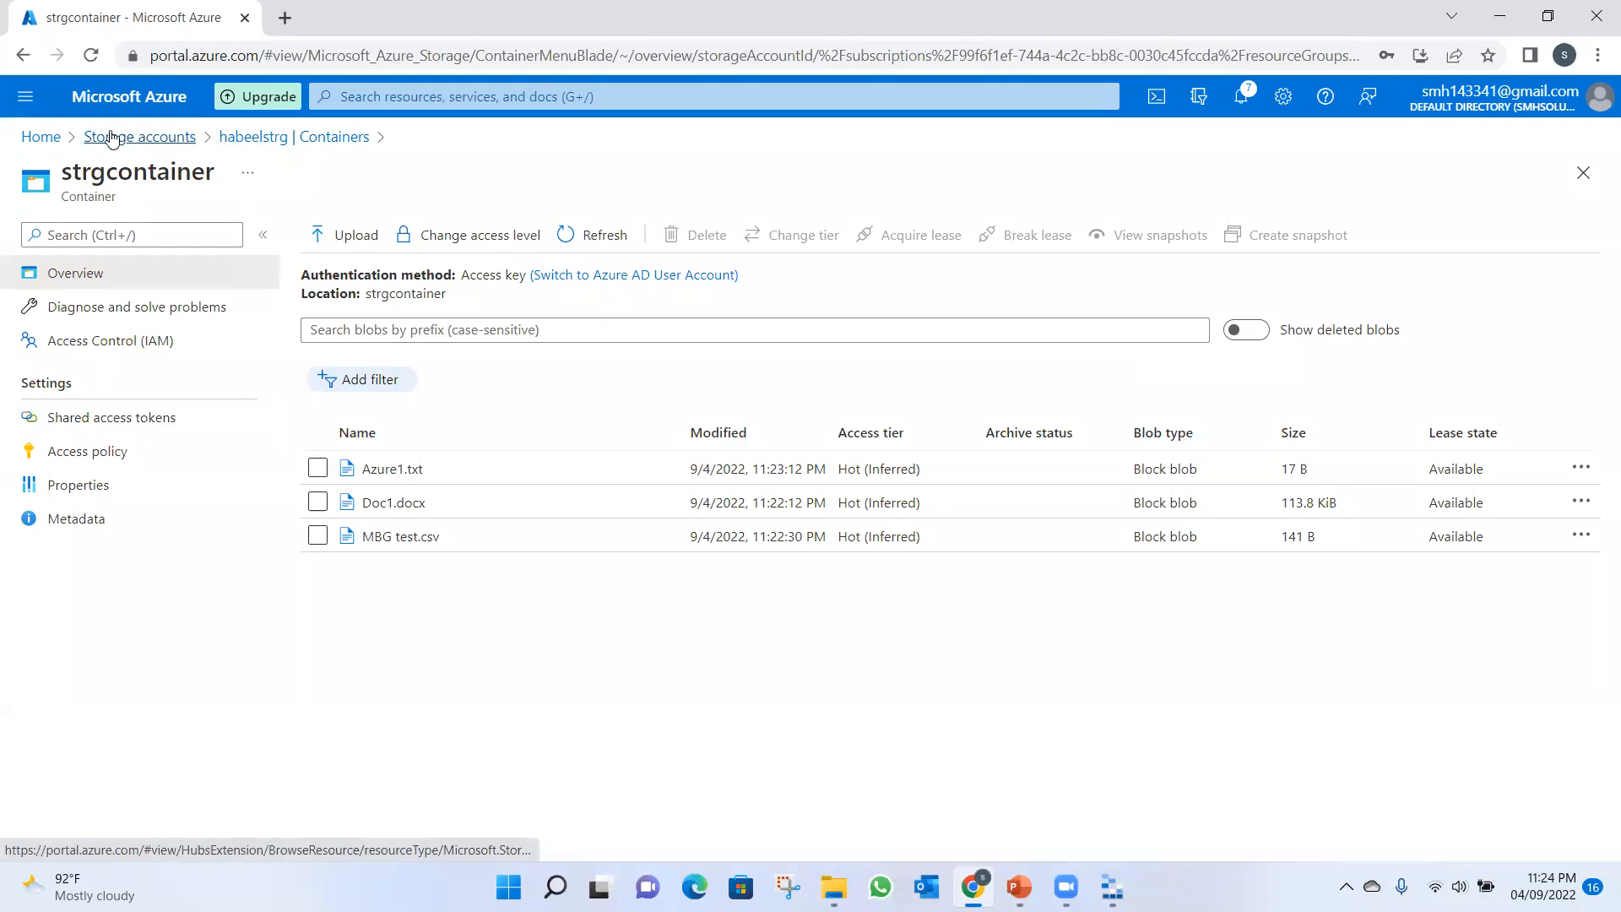
{"action": "left_click", "coordinate": [44, 140]}
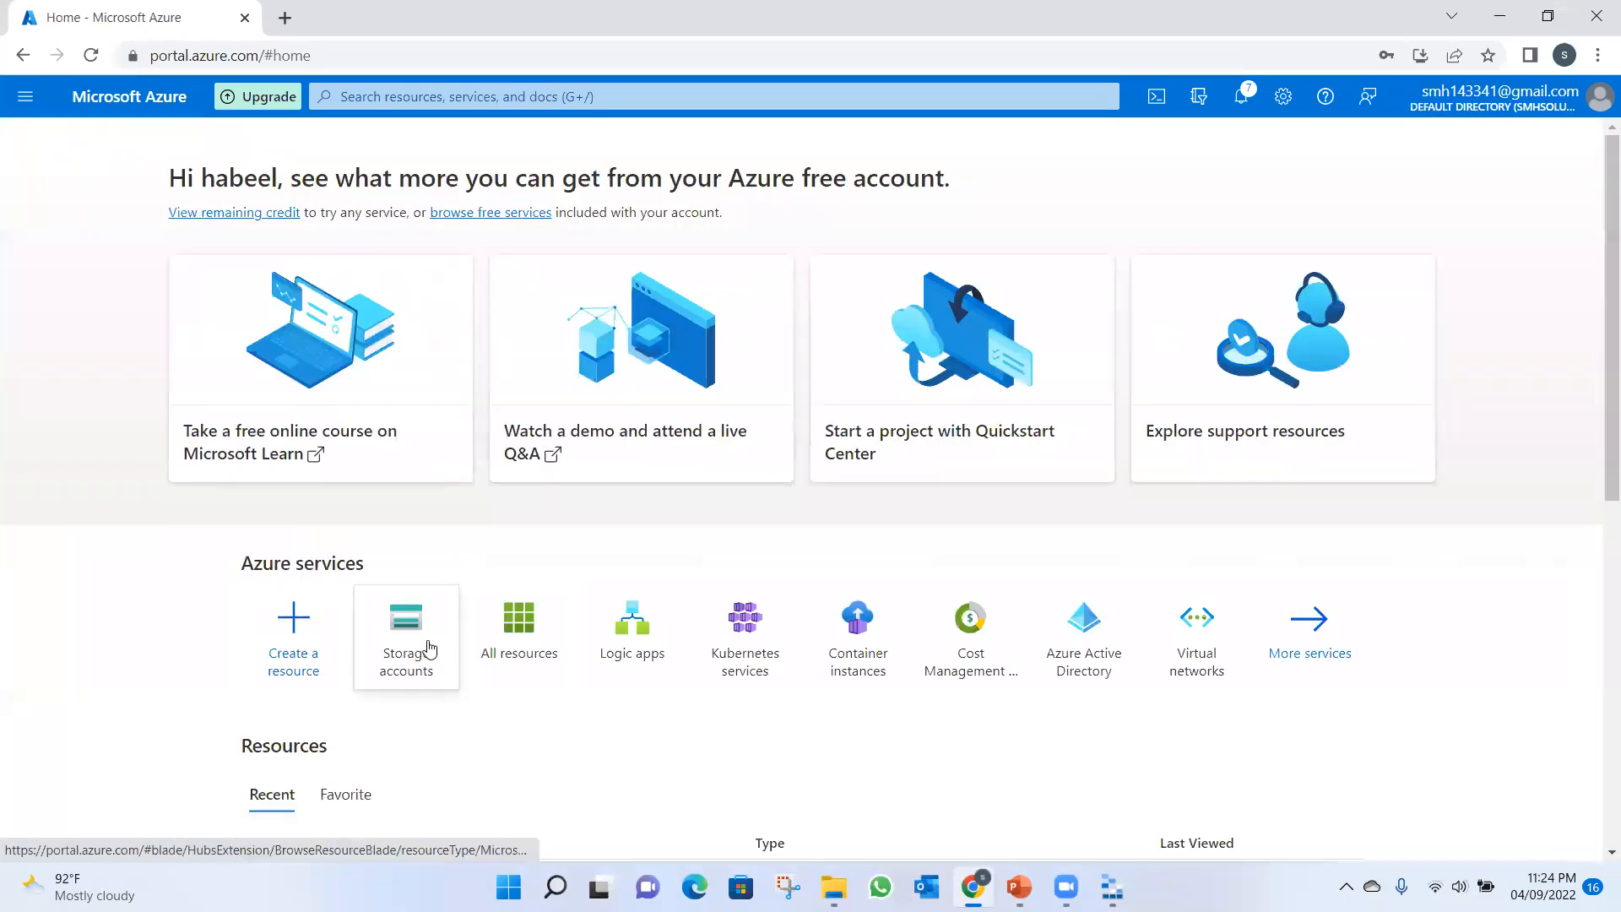
{"action": "left_click", "coordinate": [429, 648]}
{"action": "double_click", "coordinate": [119, 405]}
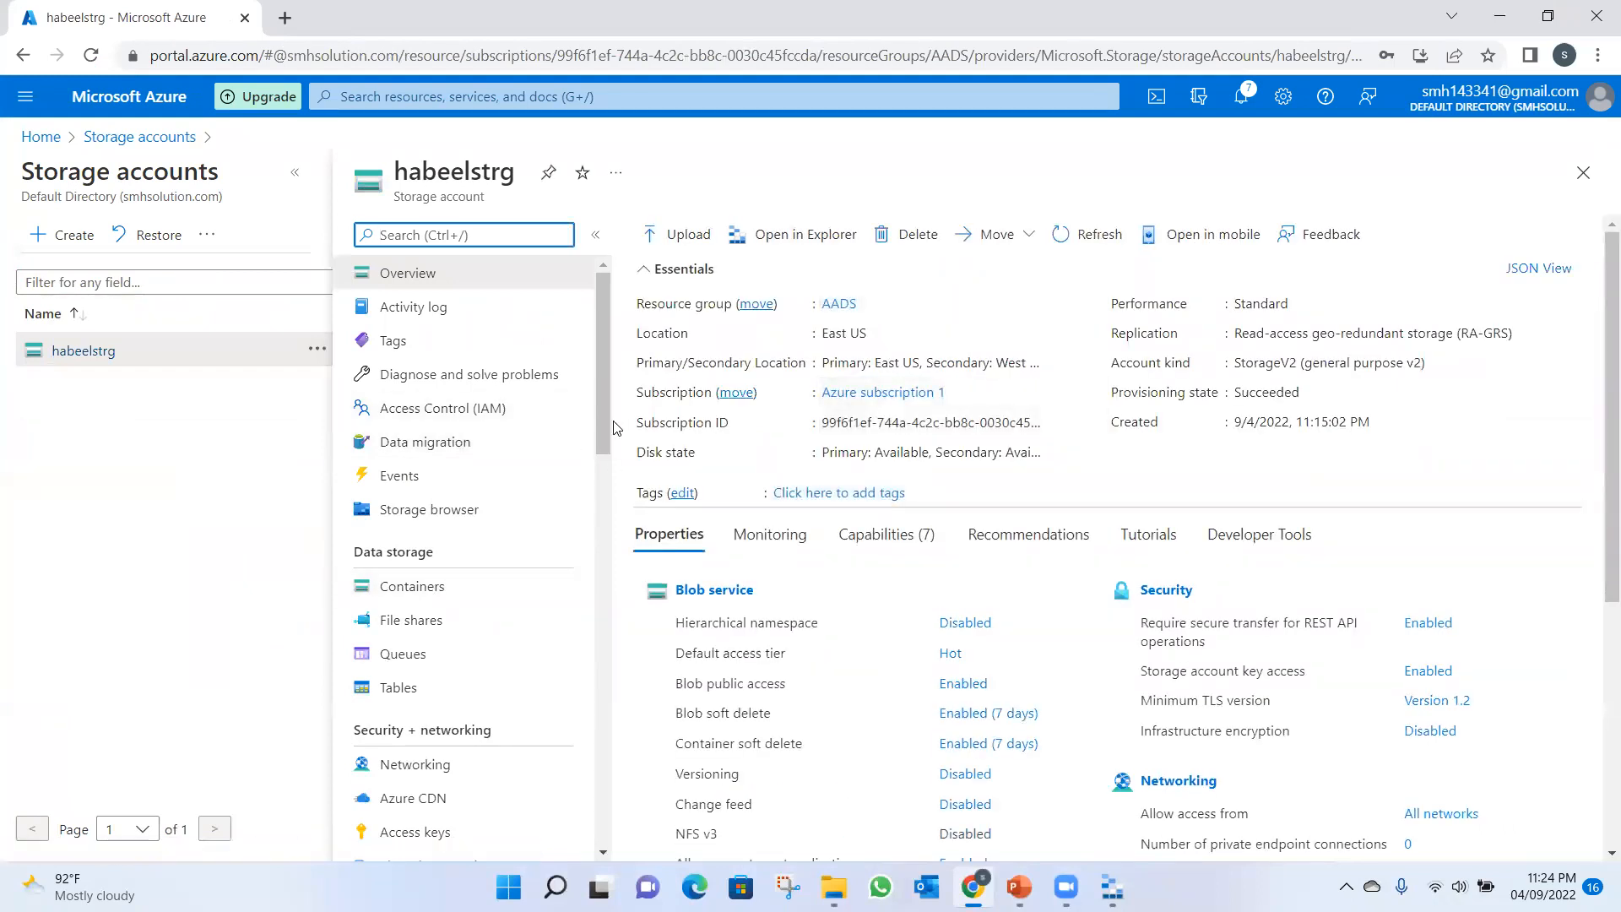
{"action": "left_click_drag", "start_coordinate": [603, 429], "coordinate": [605, 459]}
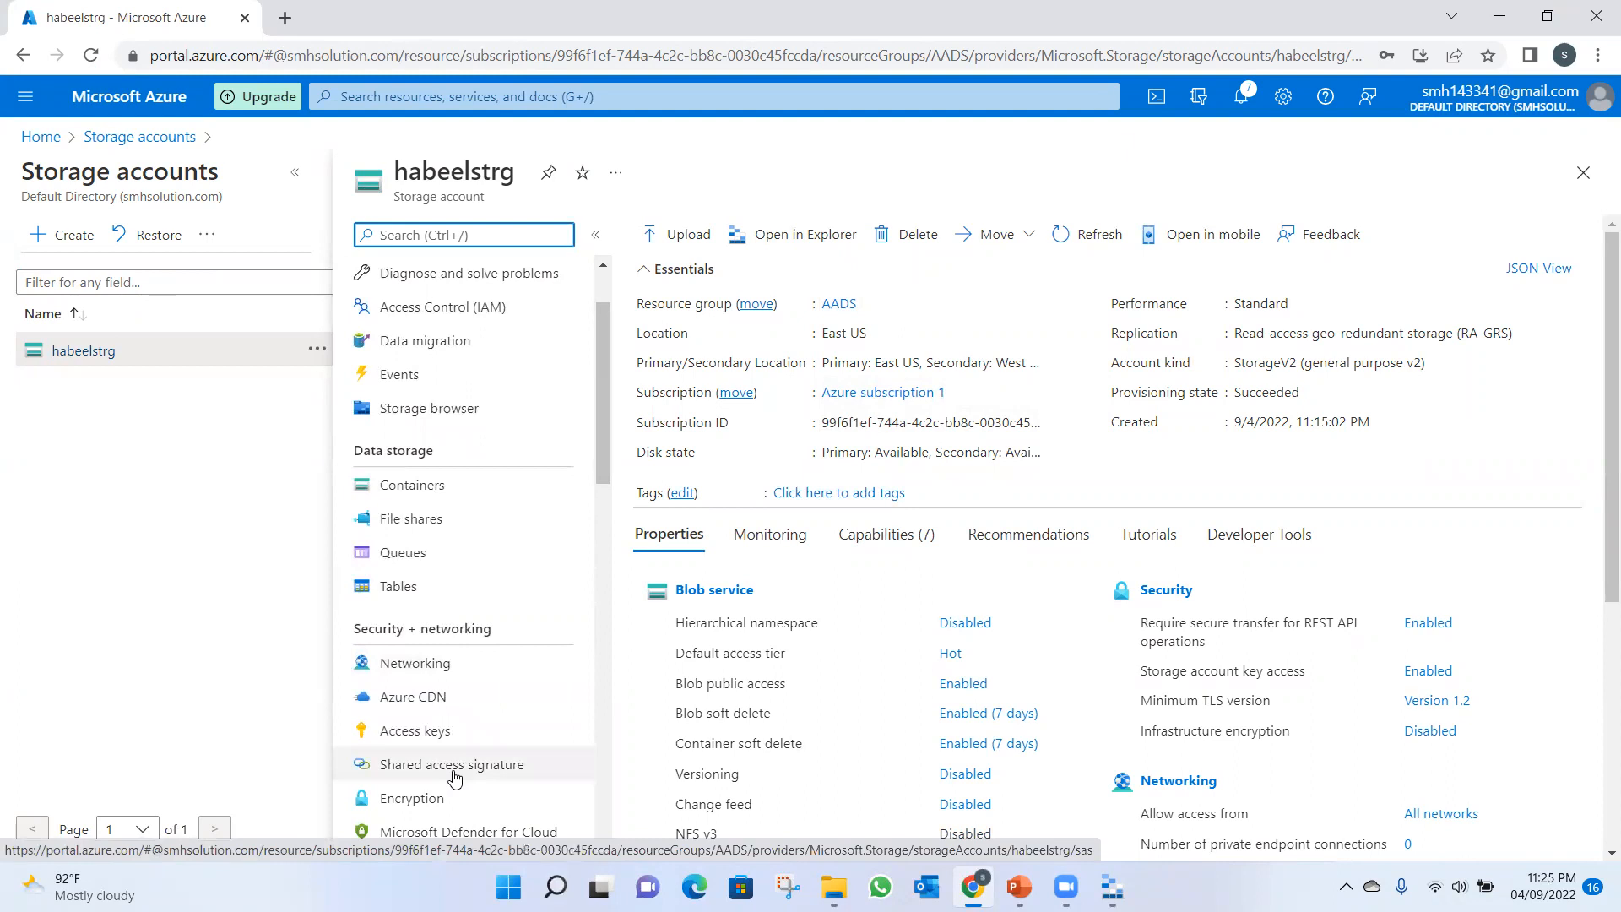
{"action": "left_click", "coordinate": [454, 776]}
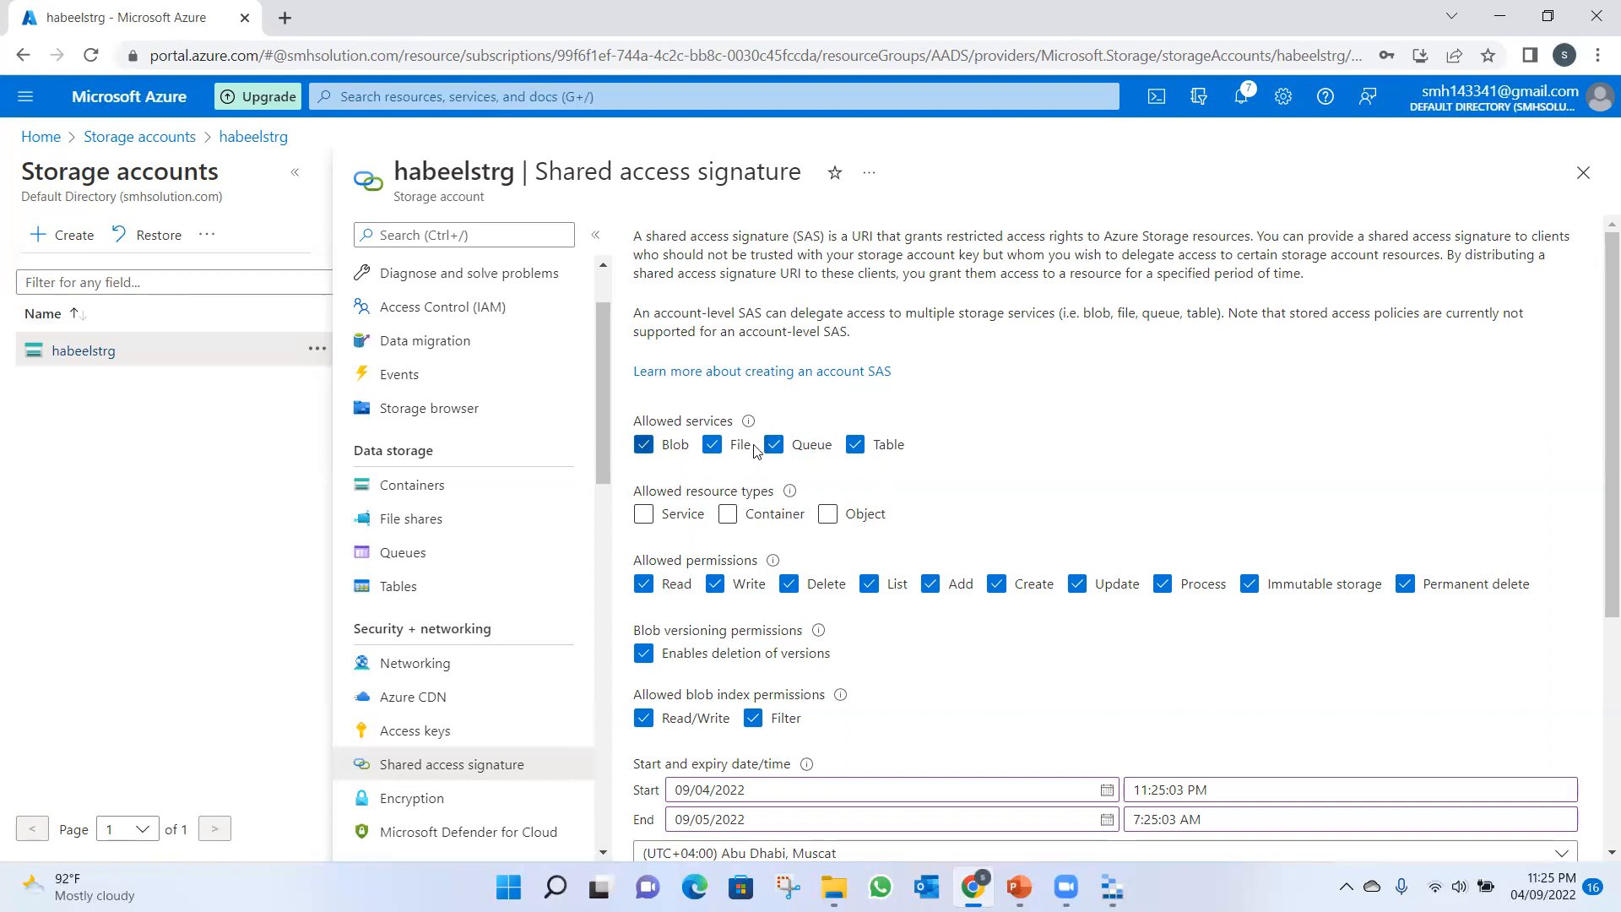
Allow the Service, Container and Object resource types for the shared access signature.
{"action": "left_click", "coordinate": [644, 516]}
{"action": "left_click", "coordinate": [727, 515]}
{"action": "left_click", "coordinate": [827, 515]}
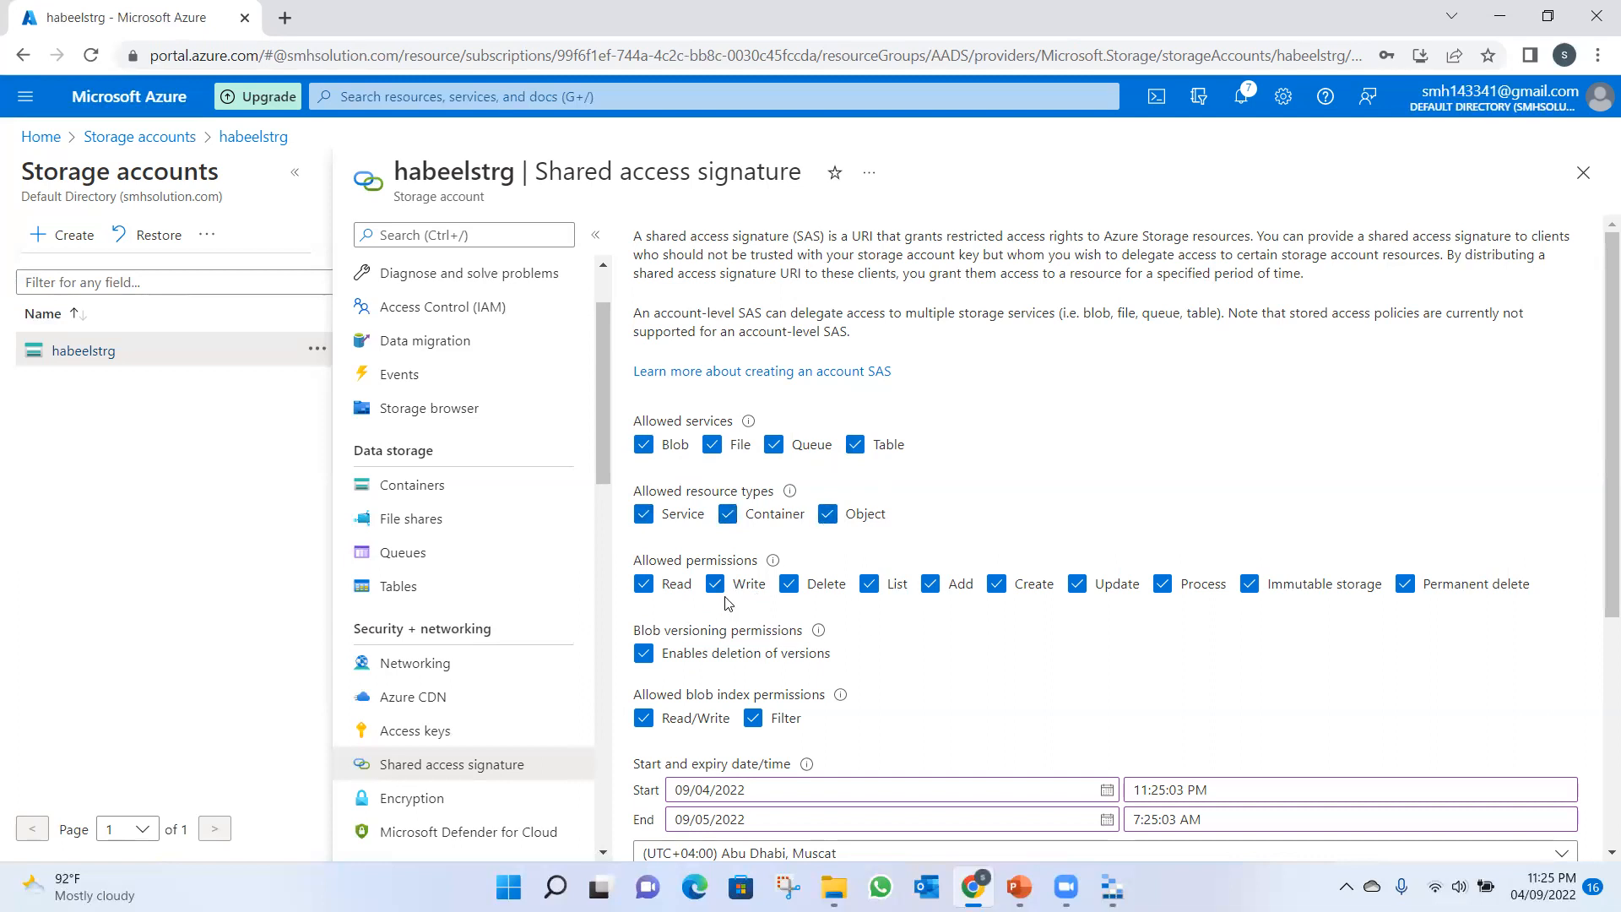
Limit the allowed permissions to Read and List by clearing Write, Delete, Add, Create, Update, Process, Immutable storage and Permanent delete.
{"action": "left_click", "coordinate": [715, 584]}
{"action": "left_click", "coordinate": [788, 584]}
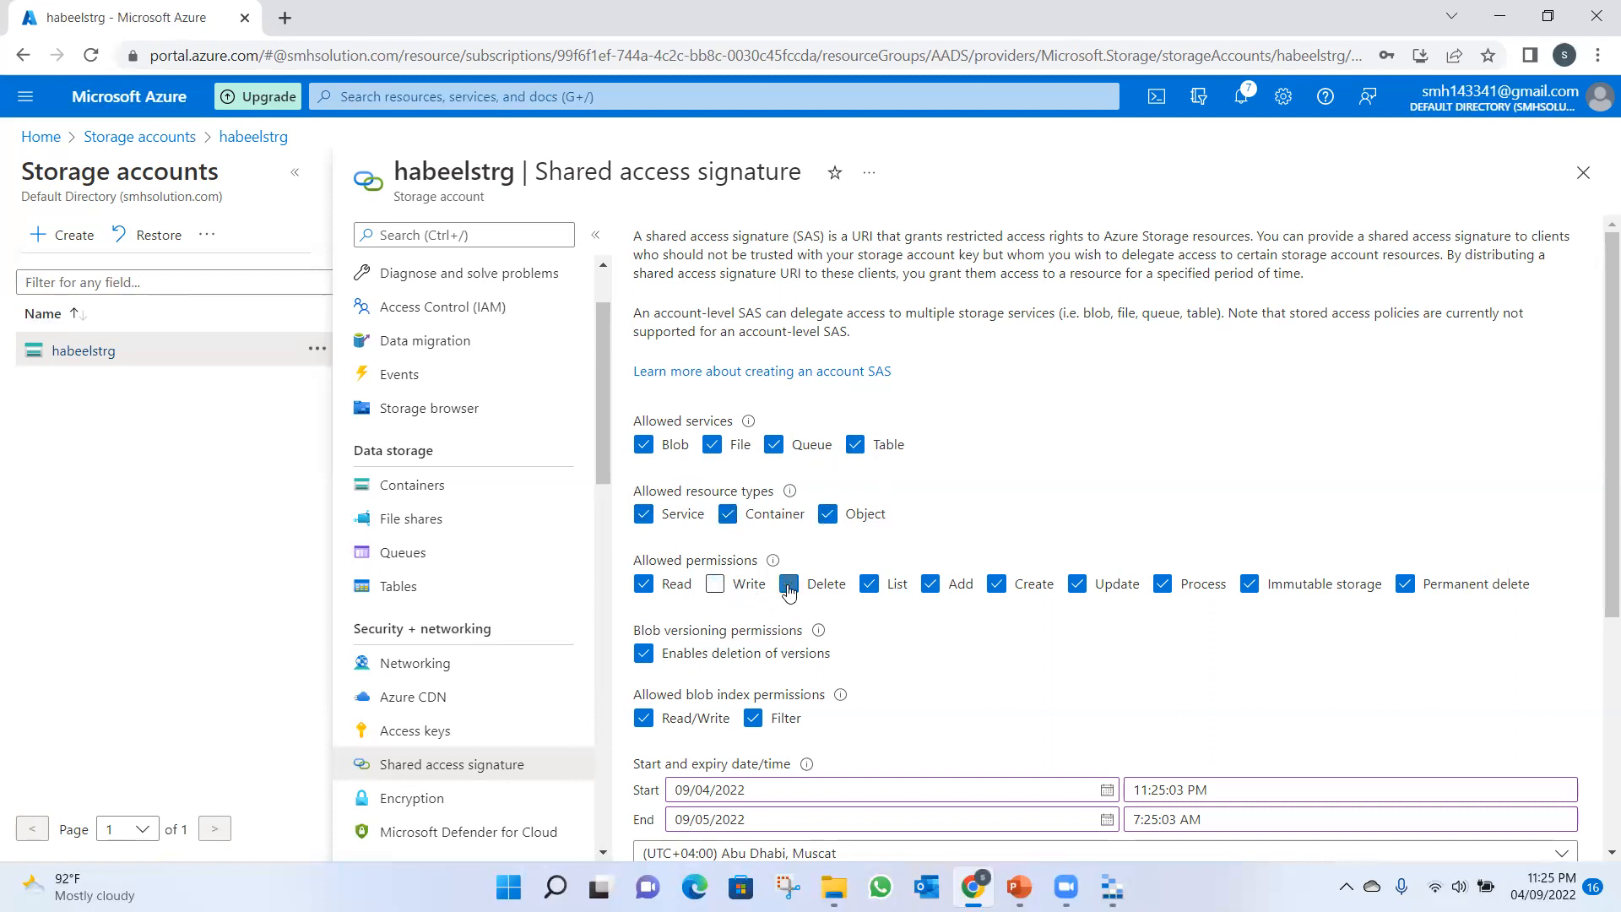
{"action": "left_click", "coordinate": [930, 585]}
{"action": "left_click", "coordinate": [997, 584]}
{"action": "left_click", "coordinate": [1078, 585]}
{"action": "left_click", "coordinate": [1163, 584]}
{"action": "left_click", "coordinate": [1249, 584]}
{"action": "left_click", "coordinate": [1405, 585]}
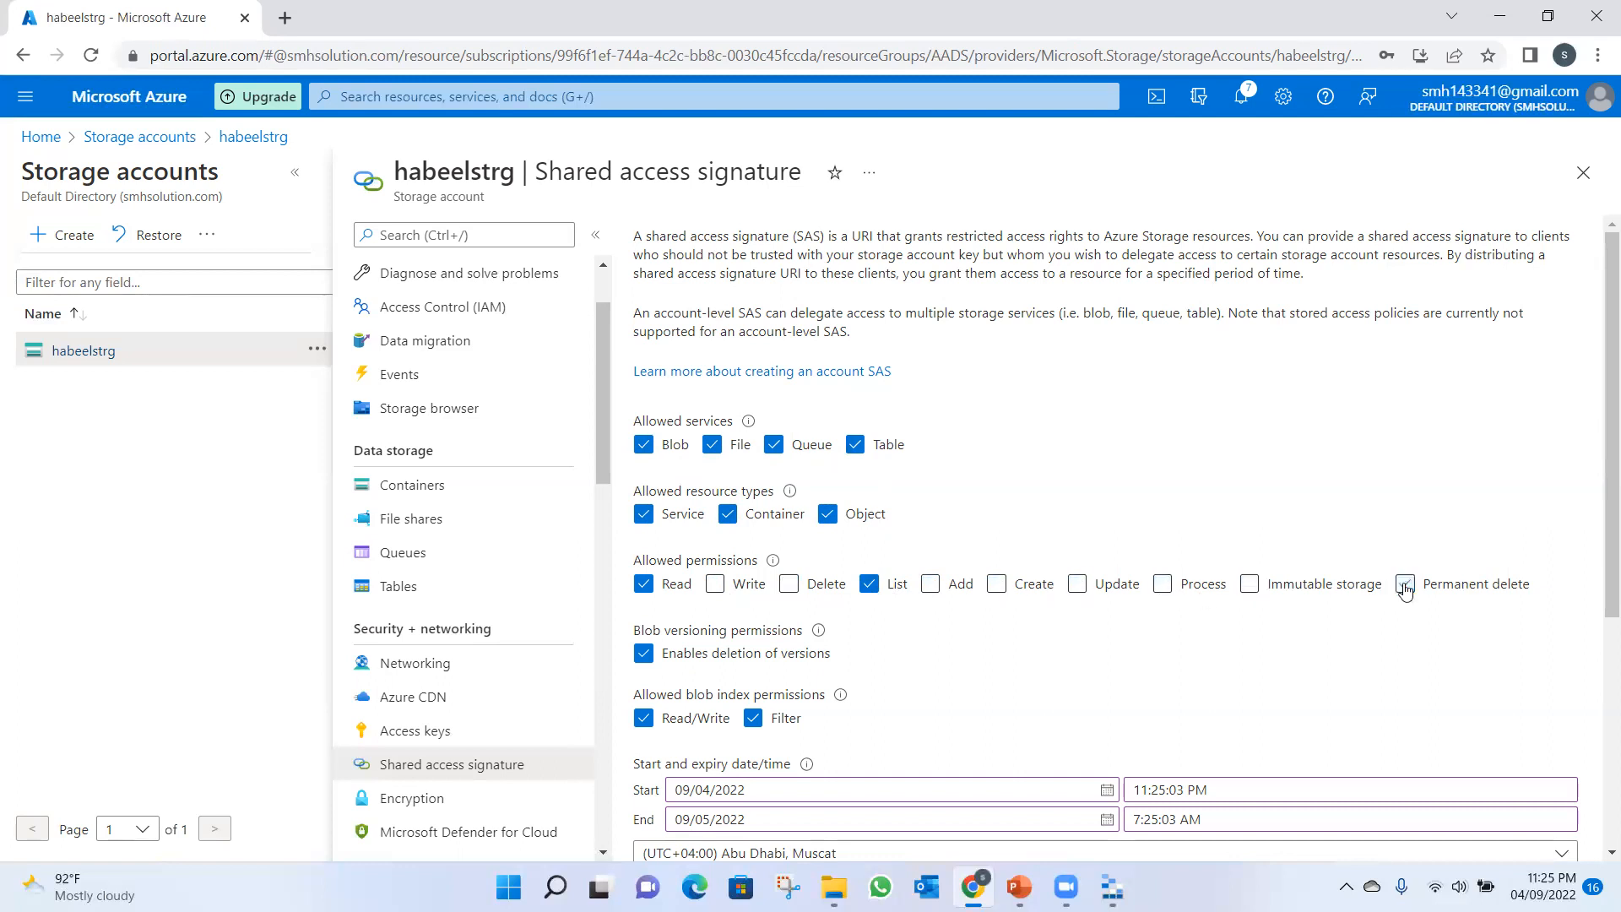
Generate the SAS and connection string, copy the connection string and switch back to Storage Explorer.
{"action": "scroll", "coordinate": [1598, 601], "scroll_direction": "down", "scroll_amount": 2}
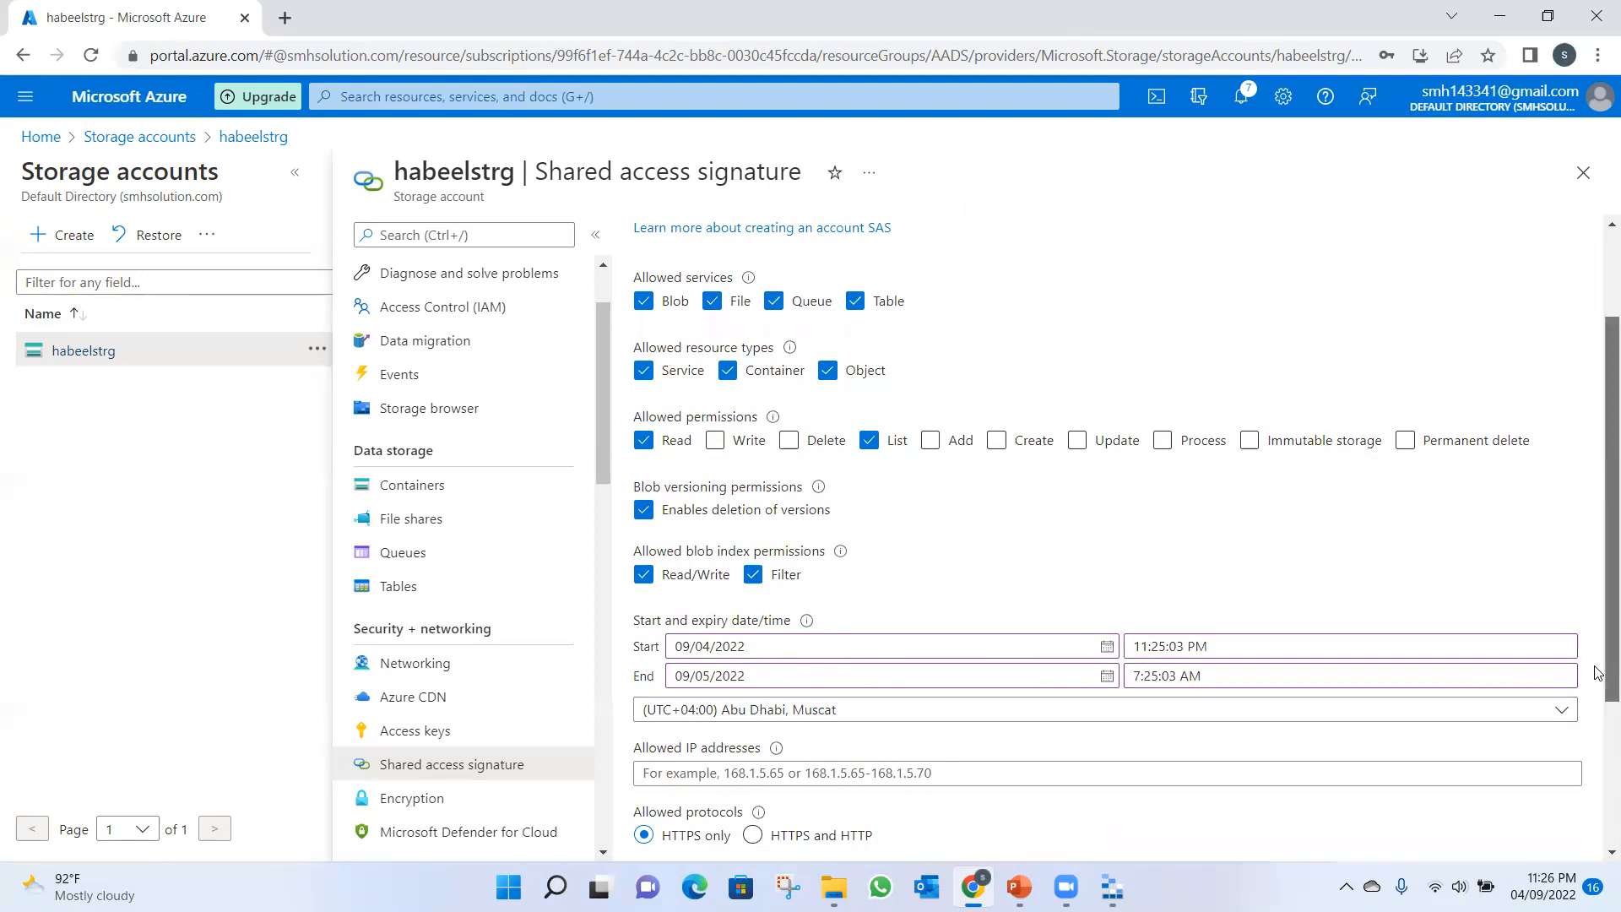
{"action": "scroll", "coordinate": [1598, 664], "scroll_direction": "down", "scroll_amount": 3}
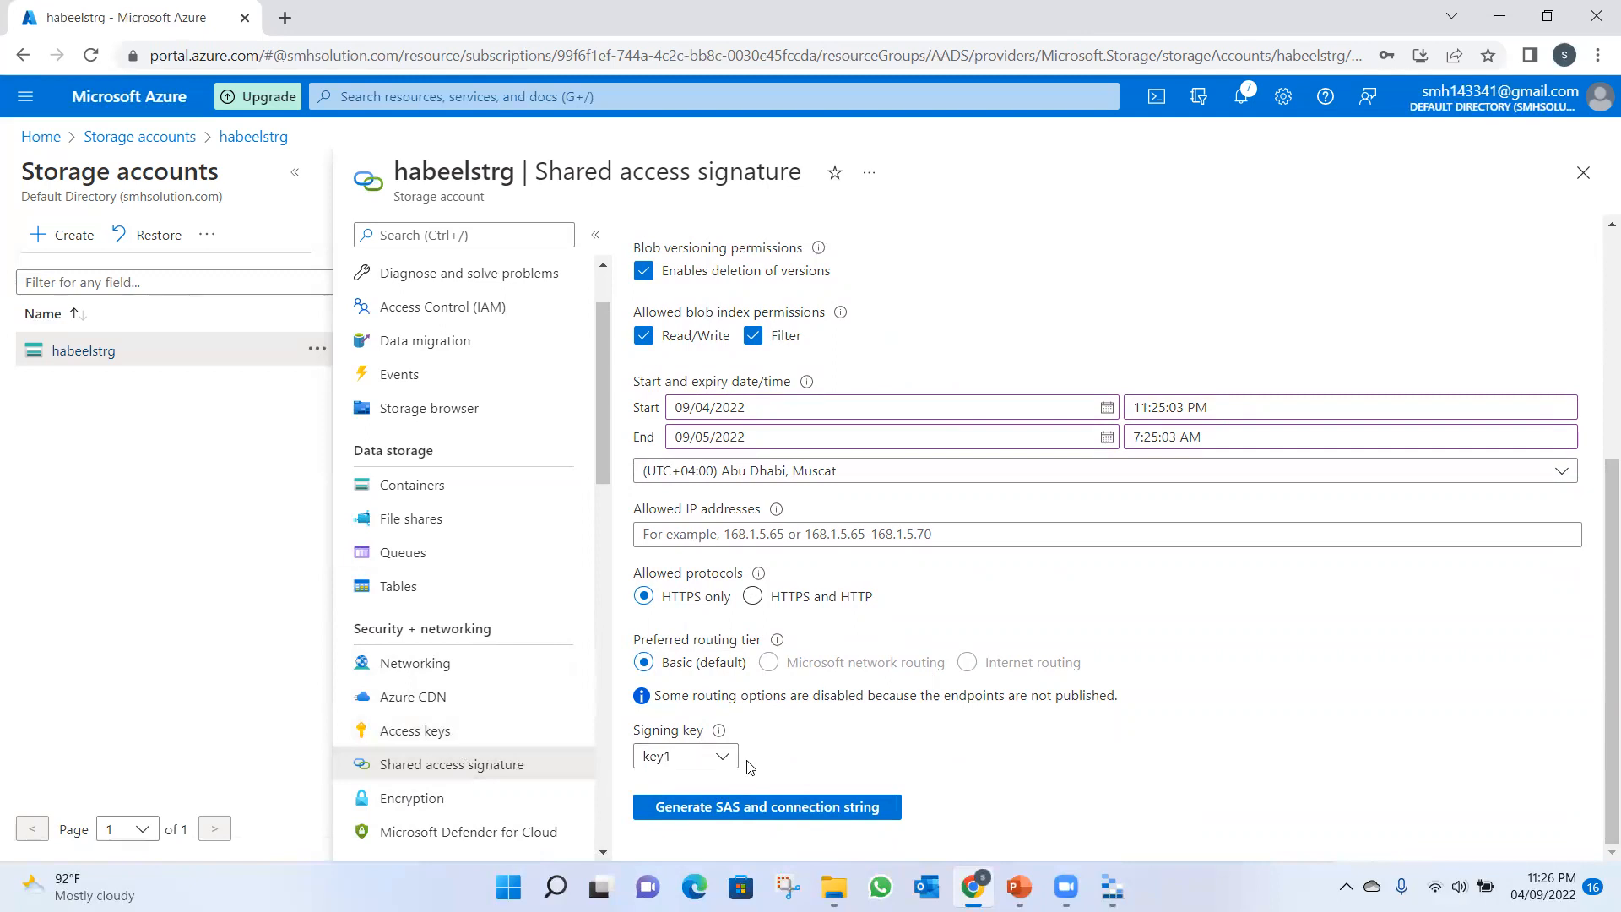
{"action": "left_click", "coordinate": [730, 807]}
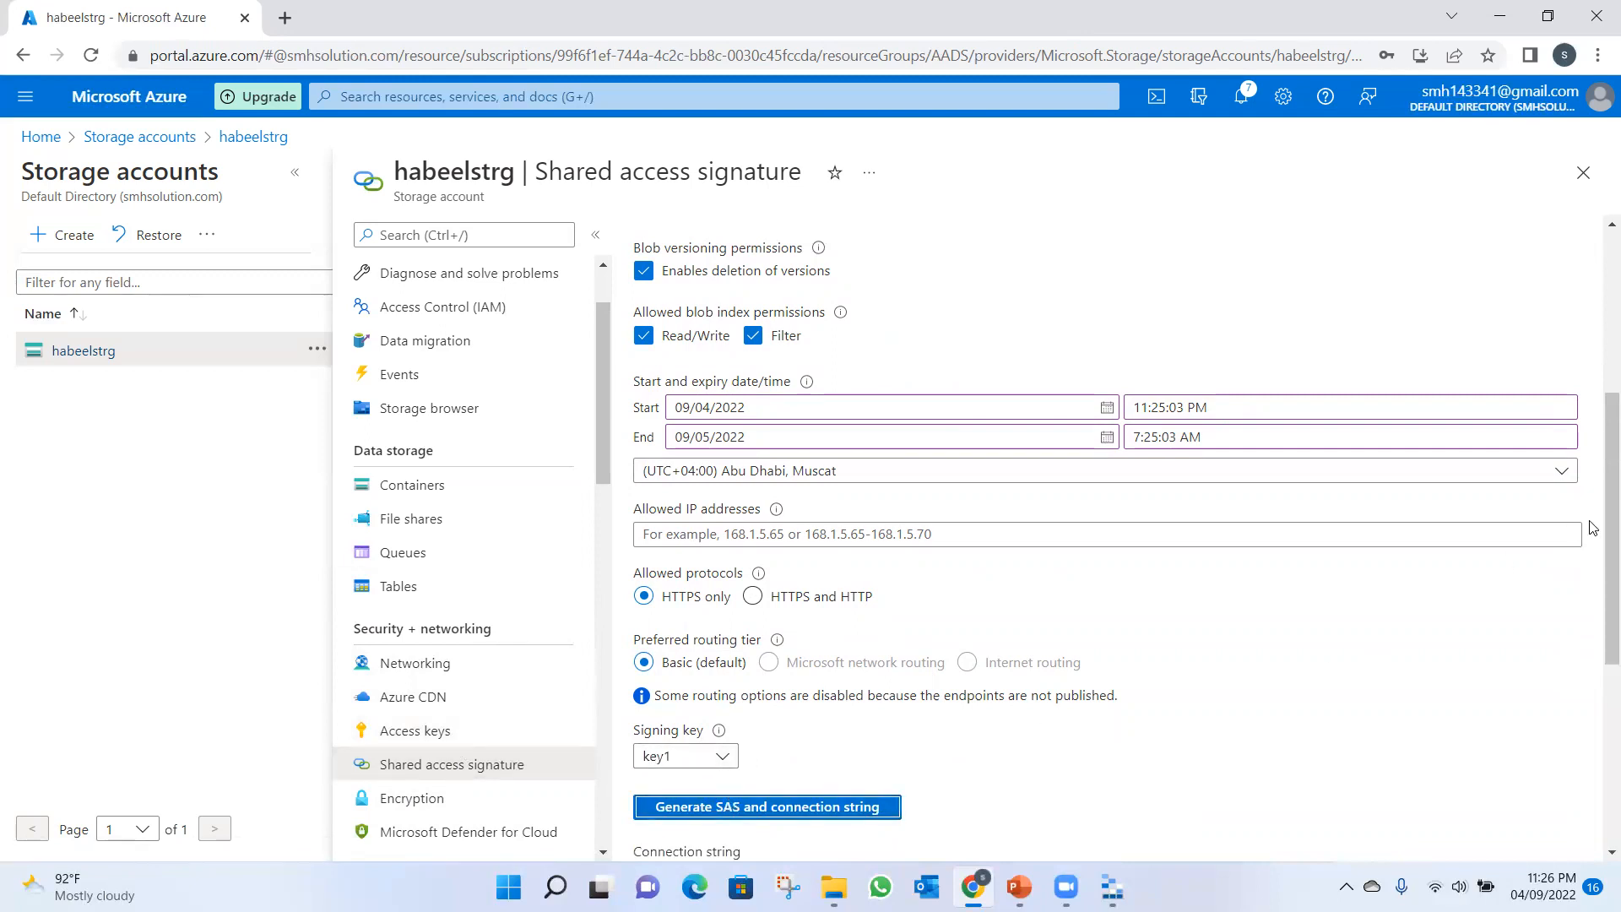
{"action": "left_click_drag", "start_coordinate": [1598, 480], "coordinate": [1597, 707]}
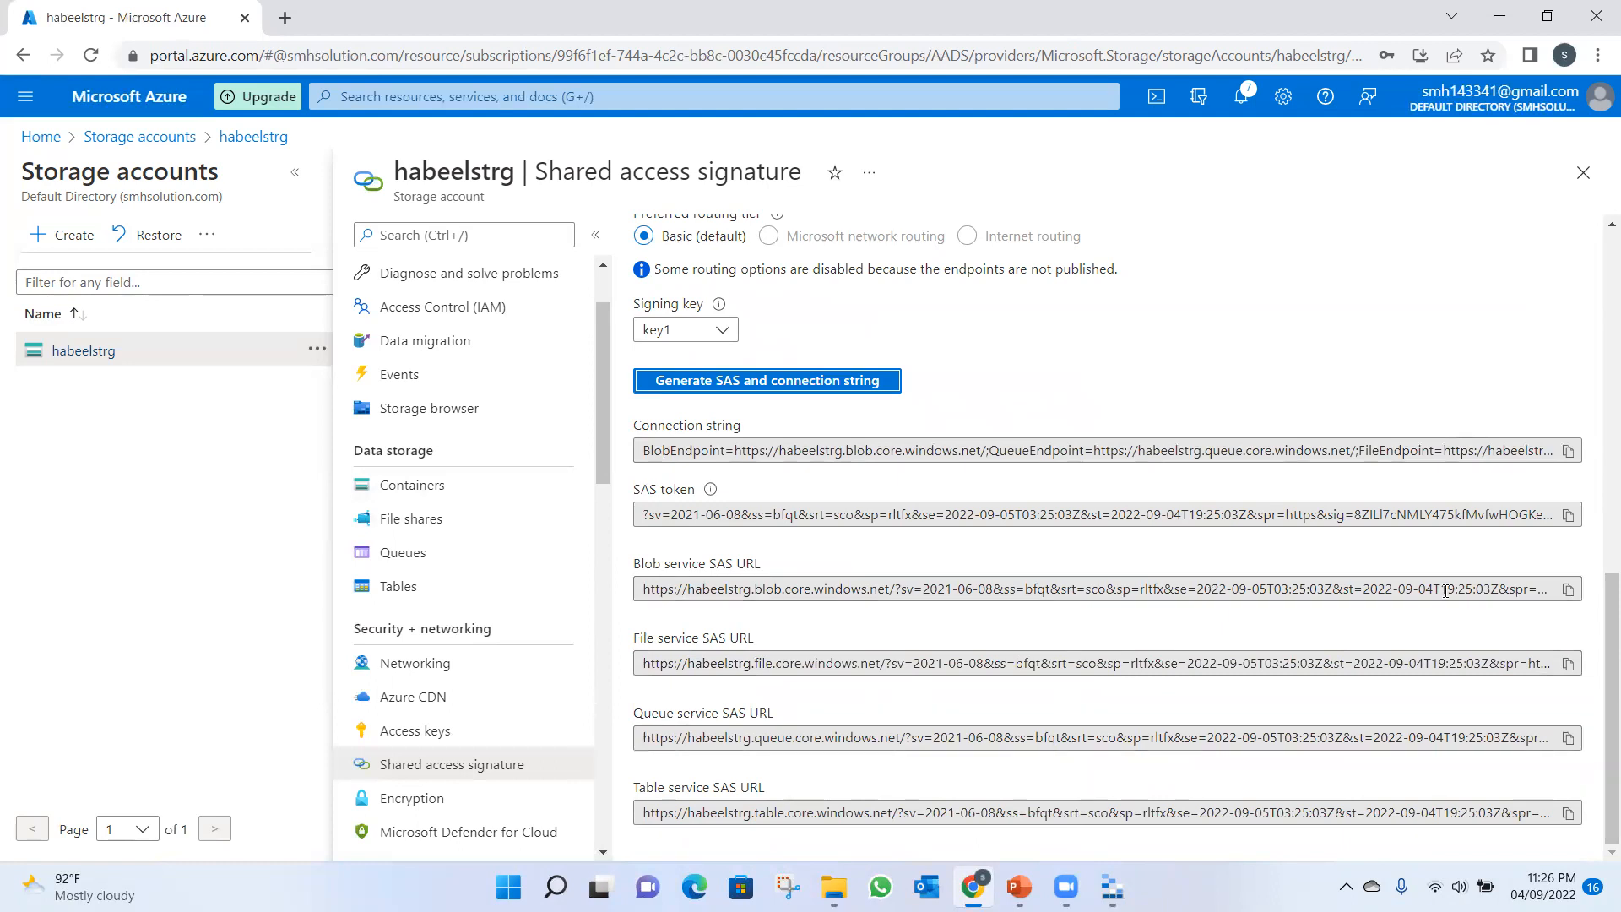
{"action": "left_click", "coordinate": [1567, 451]}
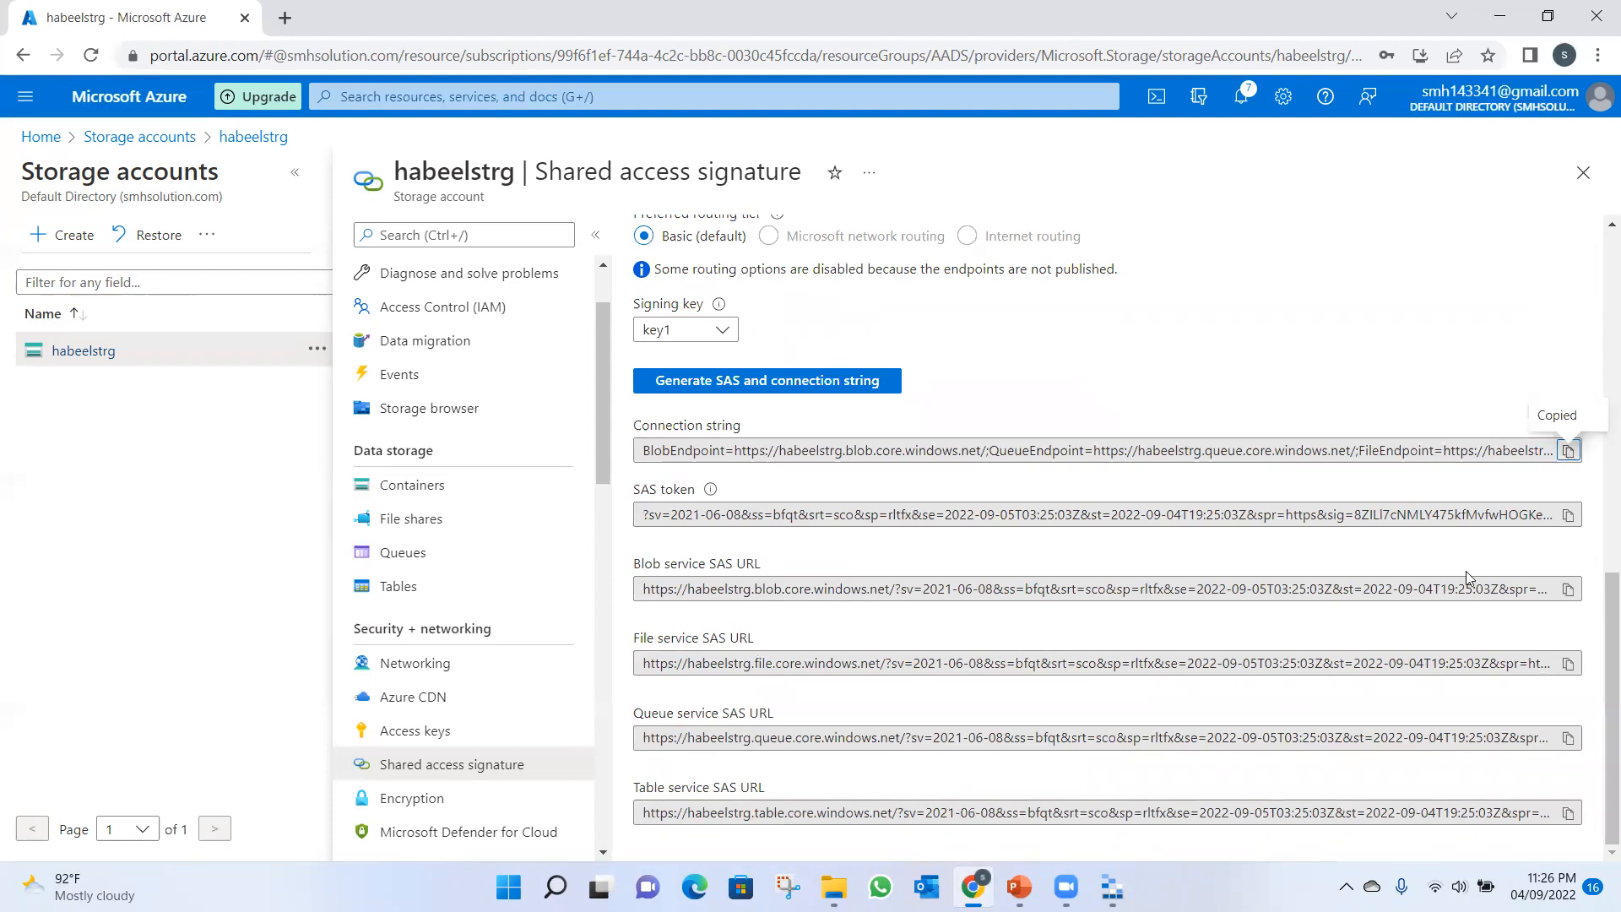
{"action": "left_click", "coordinate": [1112, 890]}
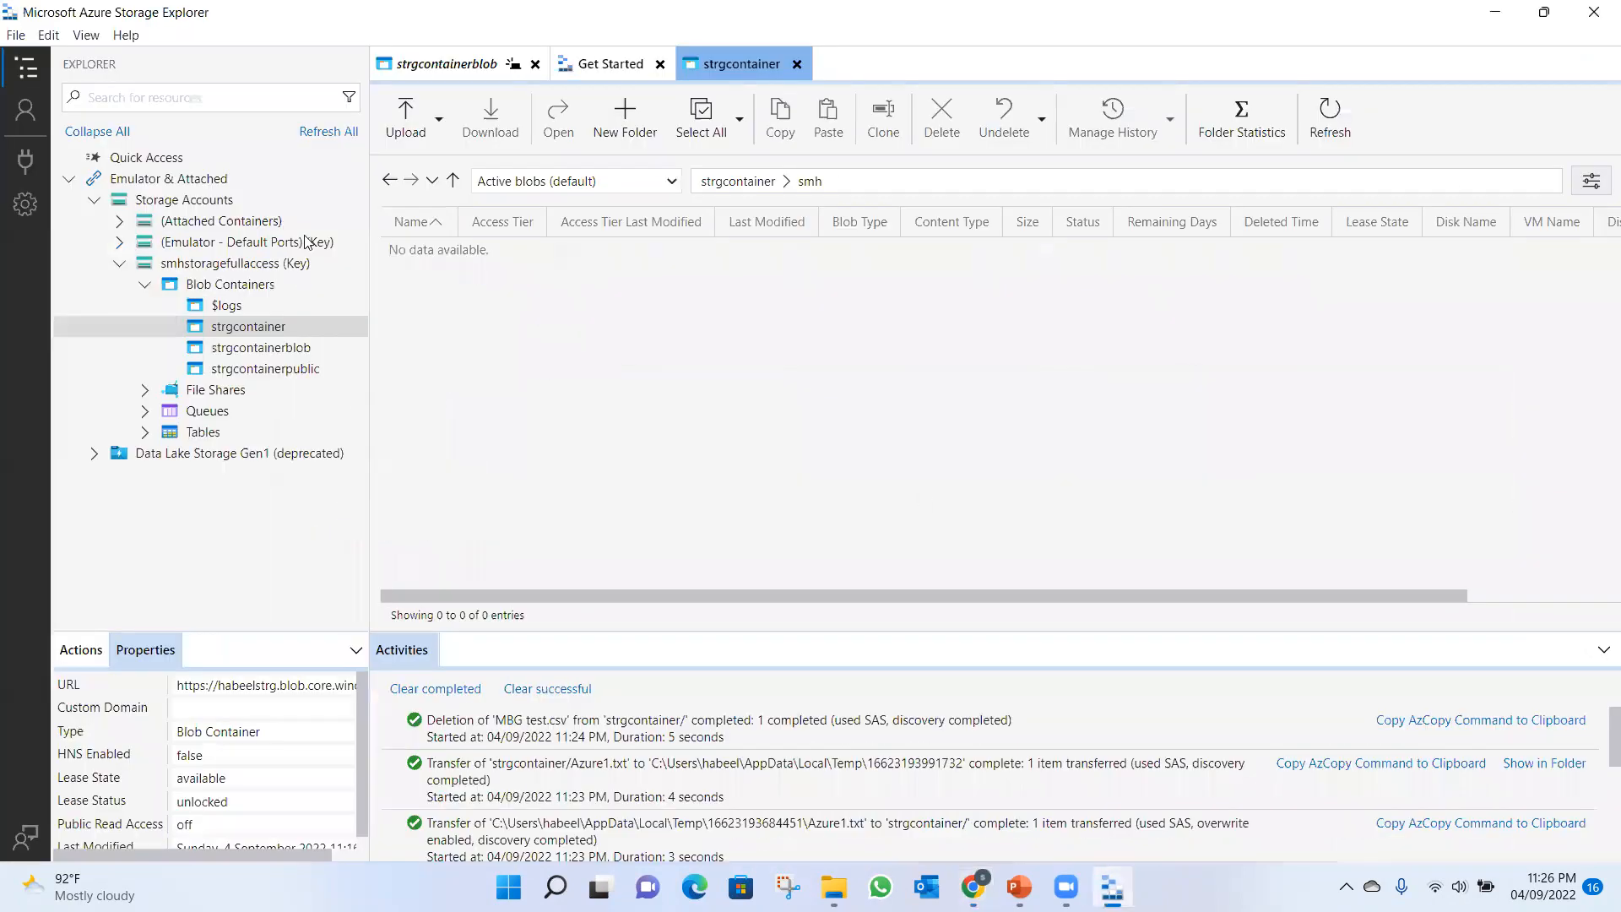
Collapse the smhstoragefullaccess tree and start a new storage account connection that uses a connection string (Key or SAS).
{"action": "left_click", "coordinate": [173, 203]}
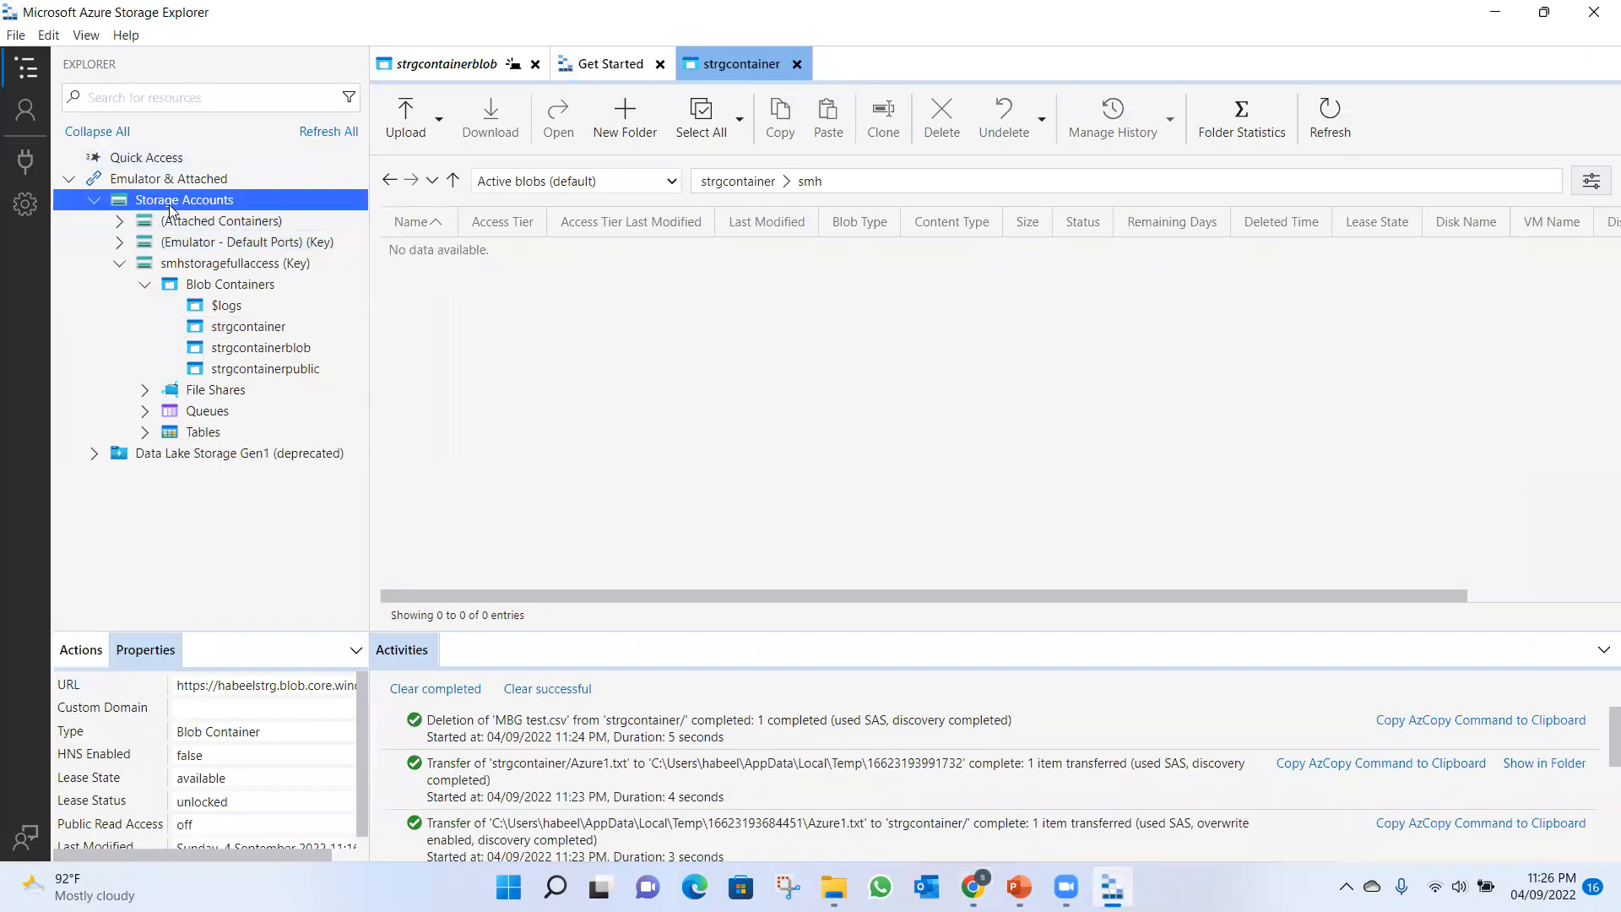
{"action": "left_click", "coordinate": [143, 286]}
{"action": "left_click", "coordinate": [123, 267]}
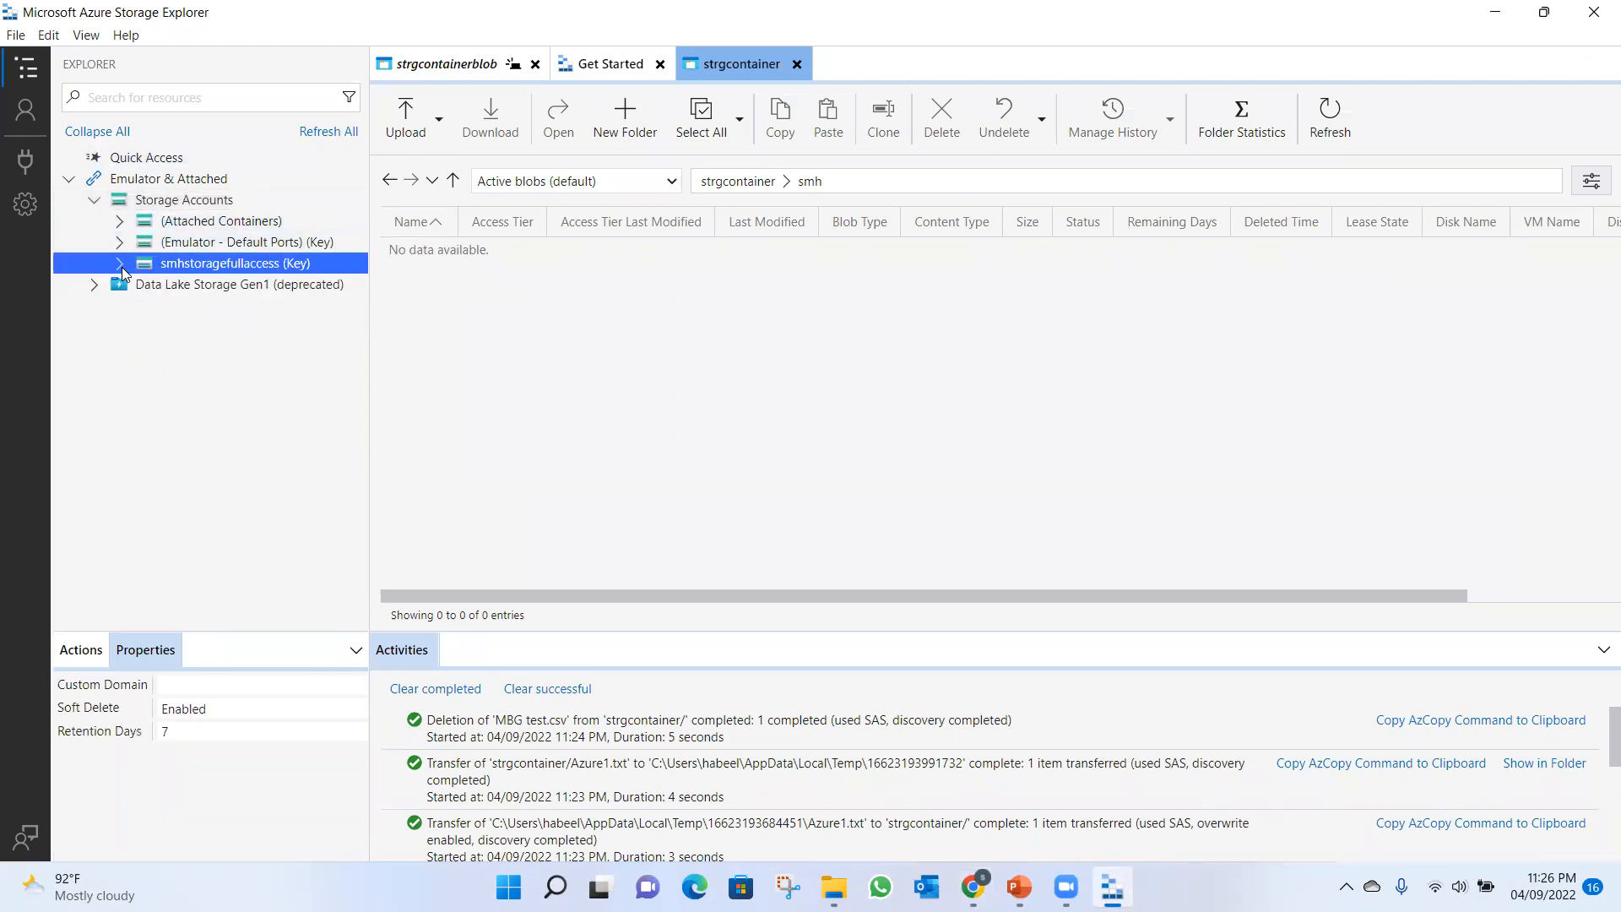
{"action": "right_click", "coordinate": [228, 206]}
{"action": "left_click", "coordinate": [279, 226]}
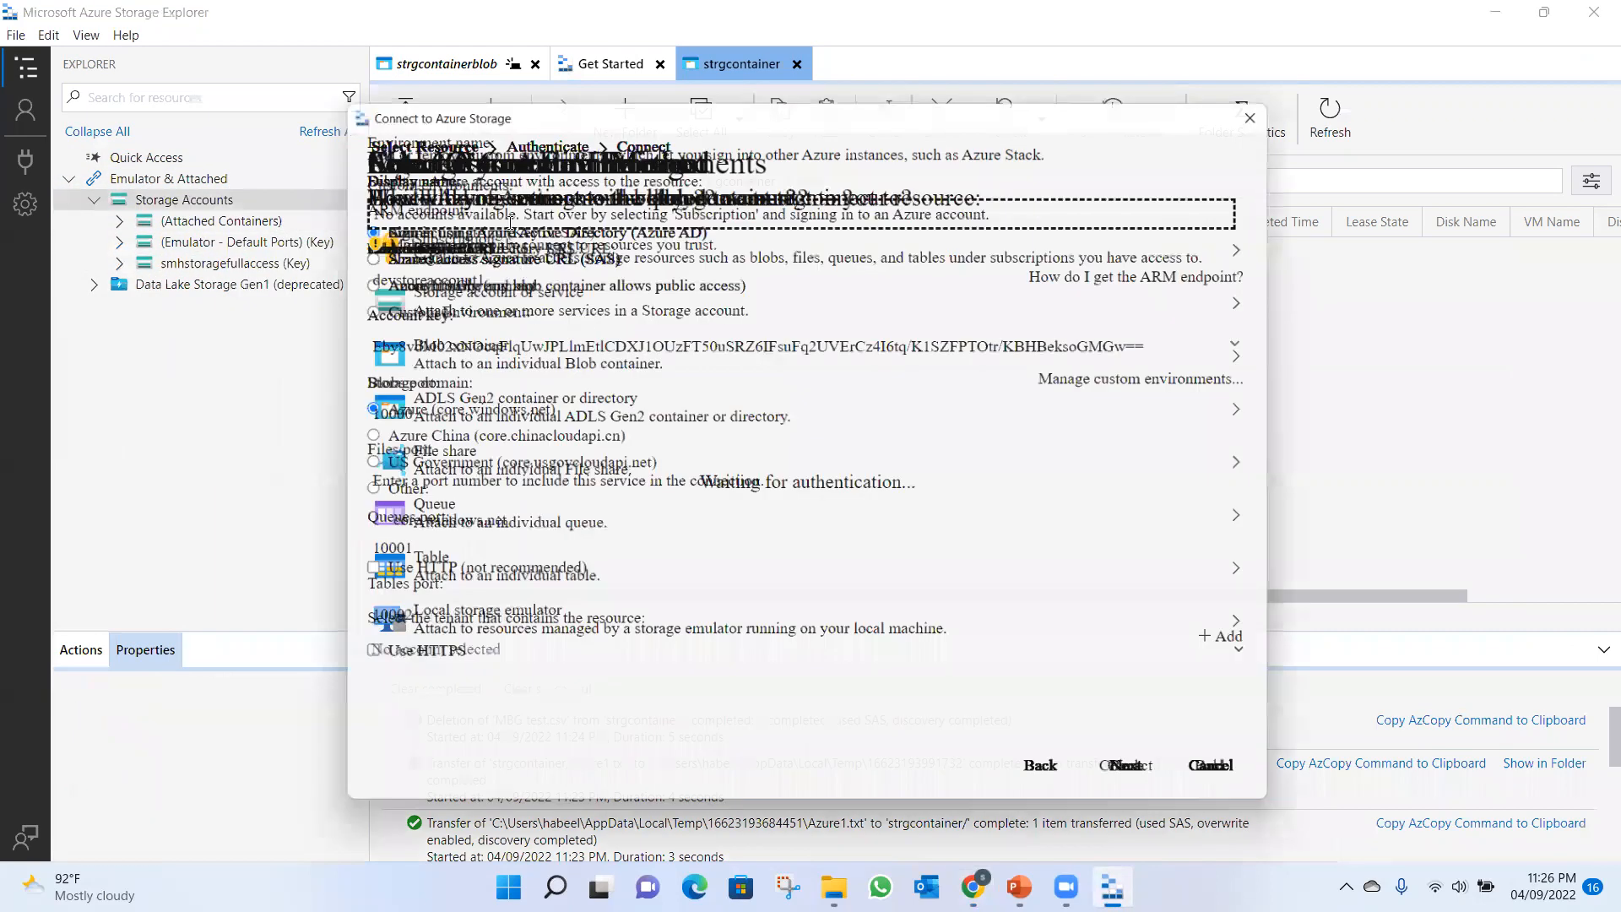
{"action": "left_click", "coordinate": [459, 365]}
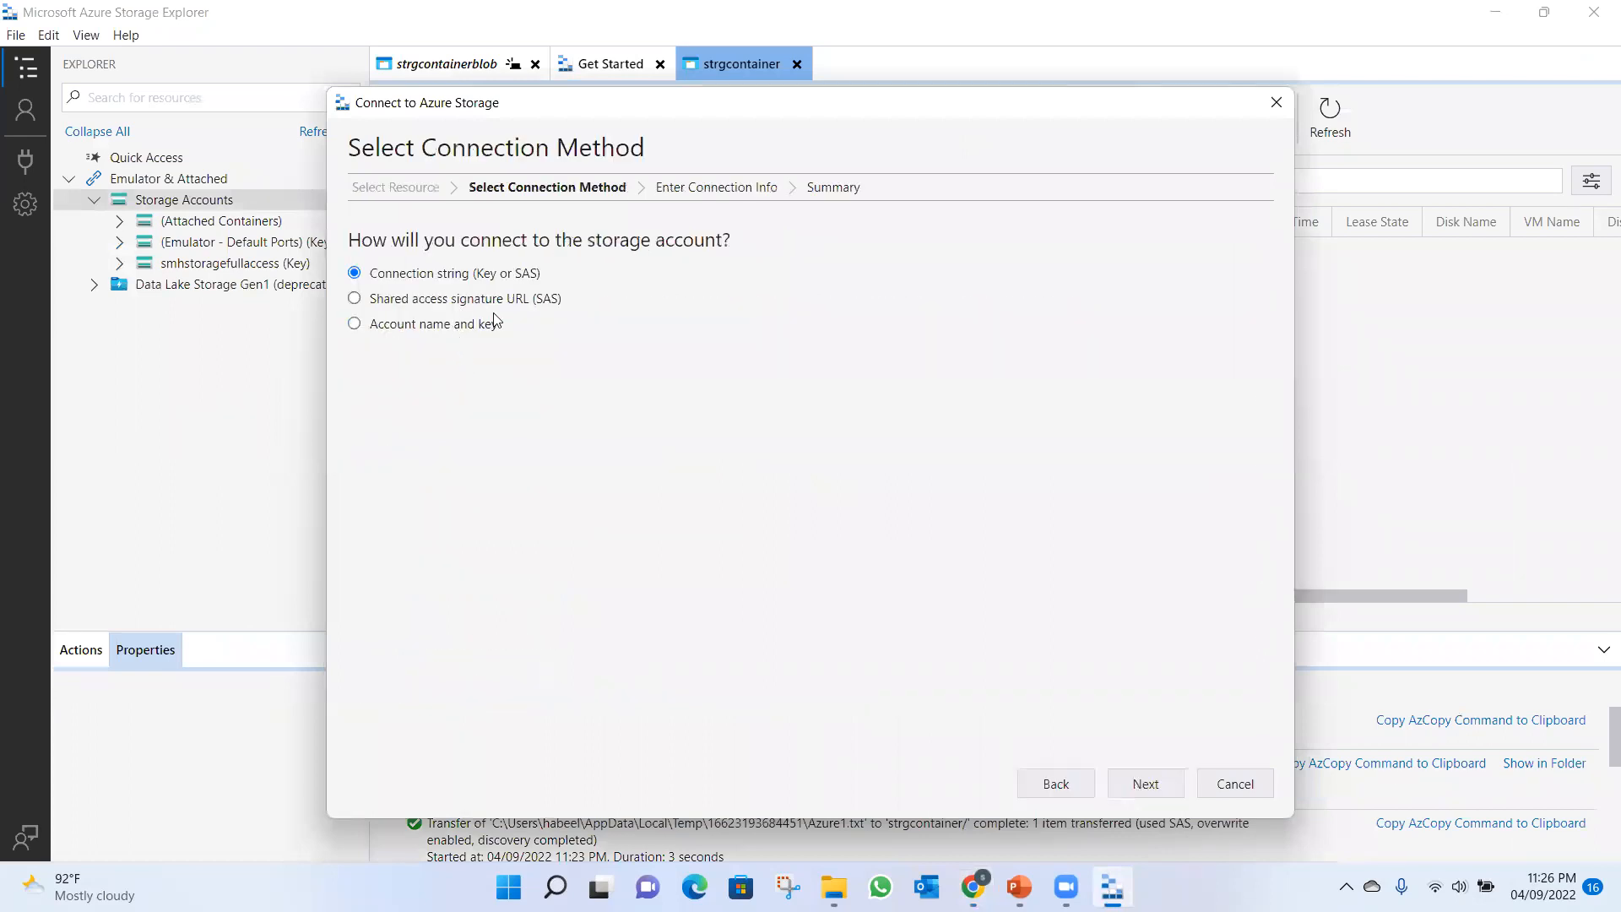
{"action": "left_click", "coordinate": [1146, 784]}
Name the connection "smhstorage withlimitation", paste the copied SAS connection string and connect to the storage account.
{"action": "left_click", "coordinate": [453, 252]}
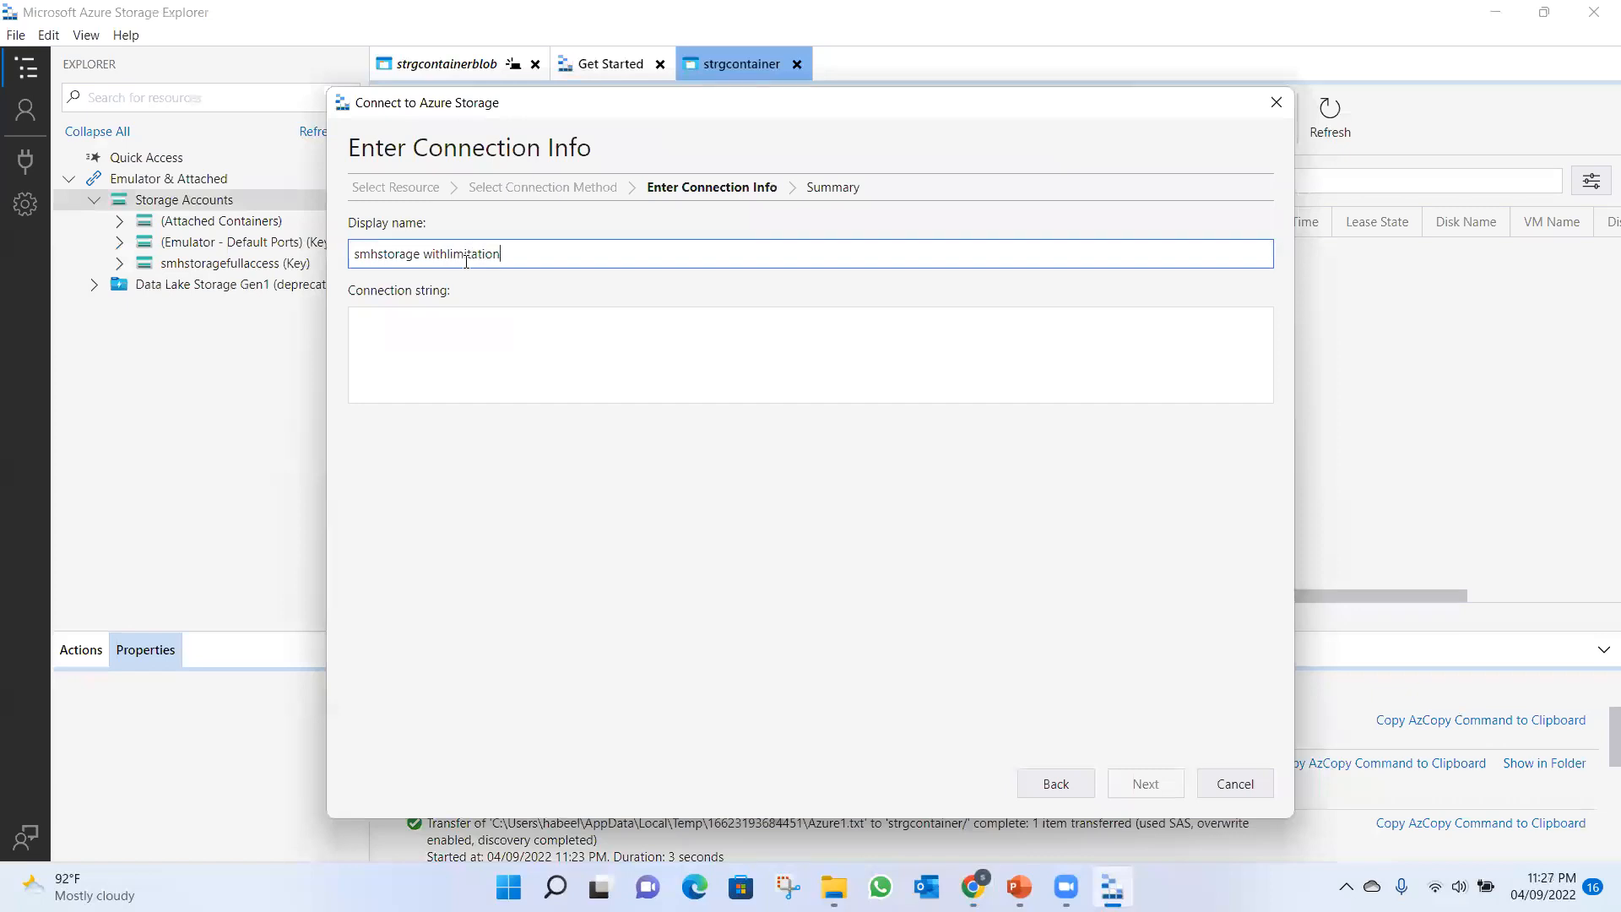
{"action": "left_click", "coordinate": [412, 322]}
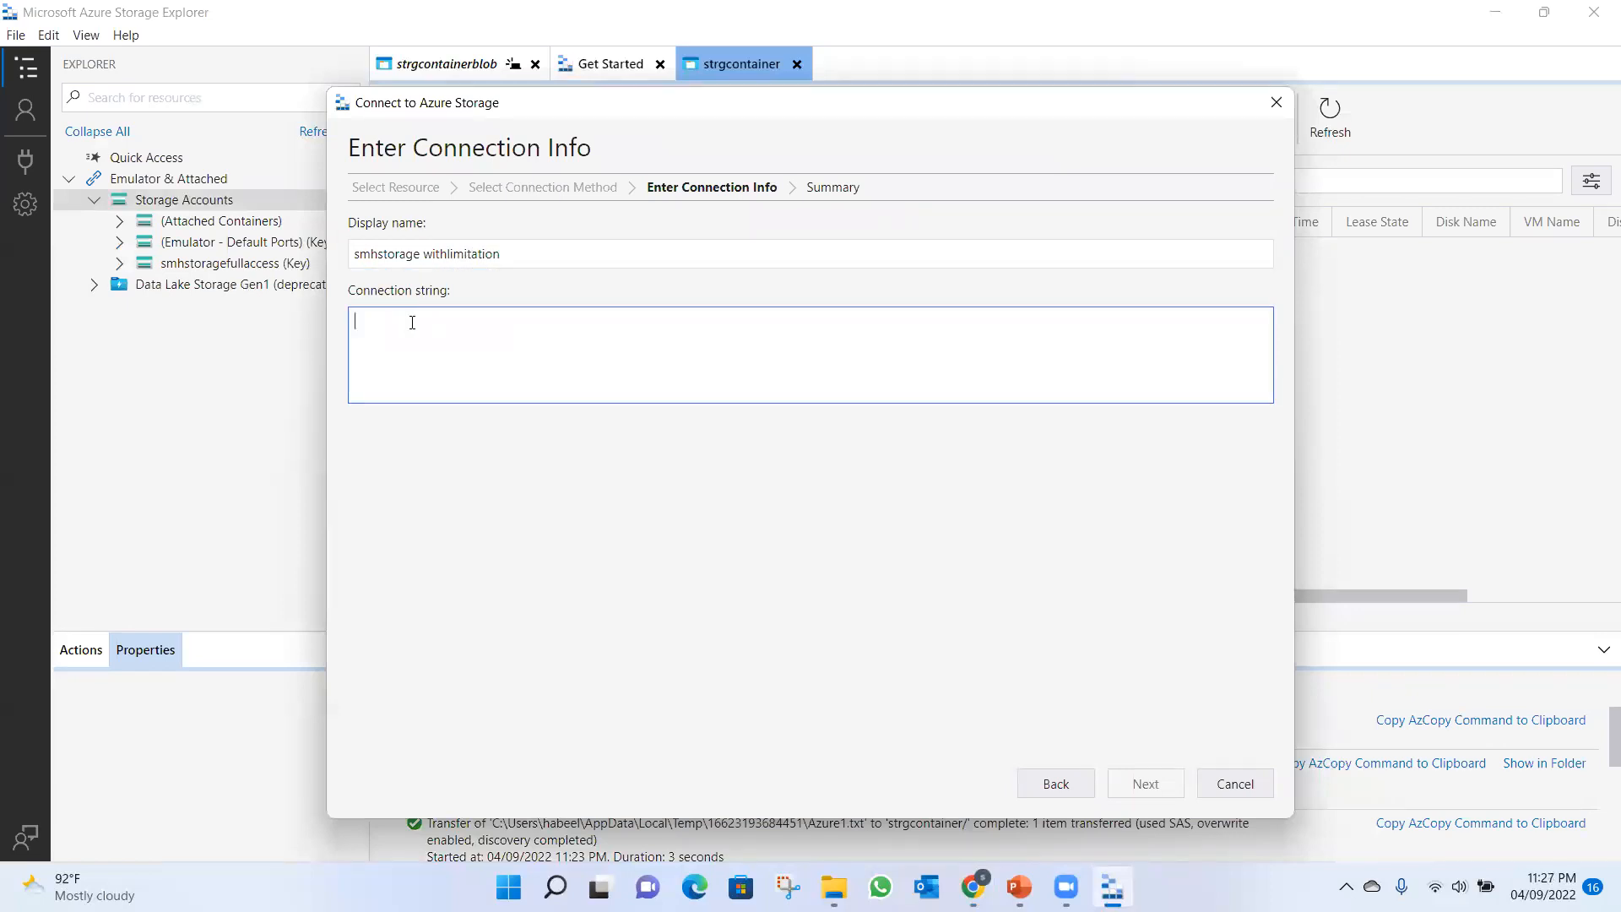
{"action": "key", "text": "ctrl+v"}
{"action": "left_click", "coordinate": [1158, 796]}
{"action": "left_click", "coordinate": [1159, 794]}
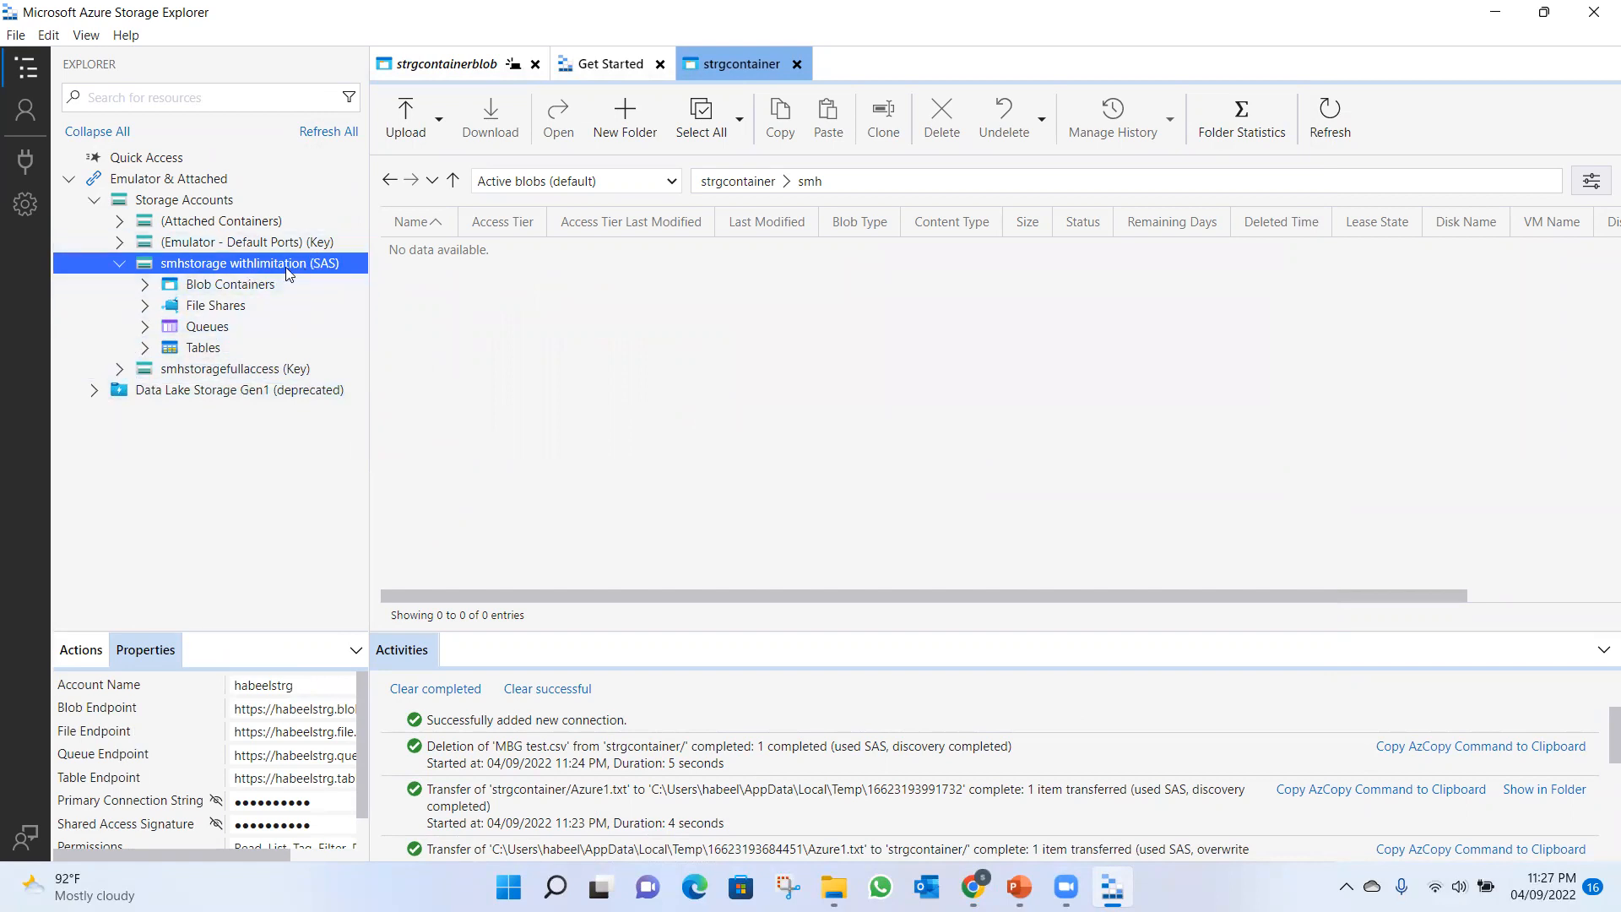
Open the Azure2.txt blob from the strgcontainerblob container of the smhstorage withlimitation connection.
{"action": "left_click", "coordinate": [154, 285]}
{"action": "left_click", "coordinate": [154, 286]}
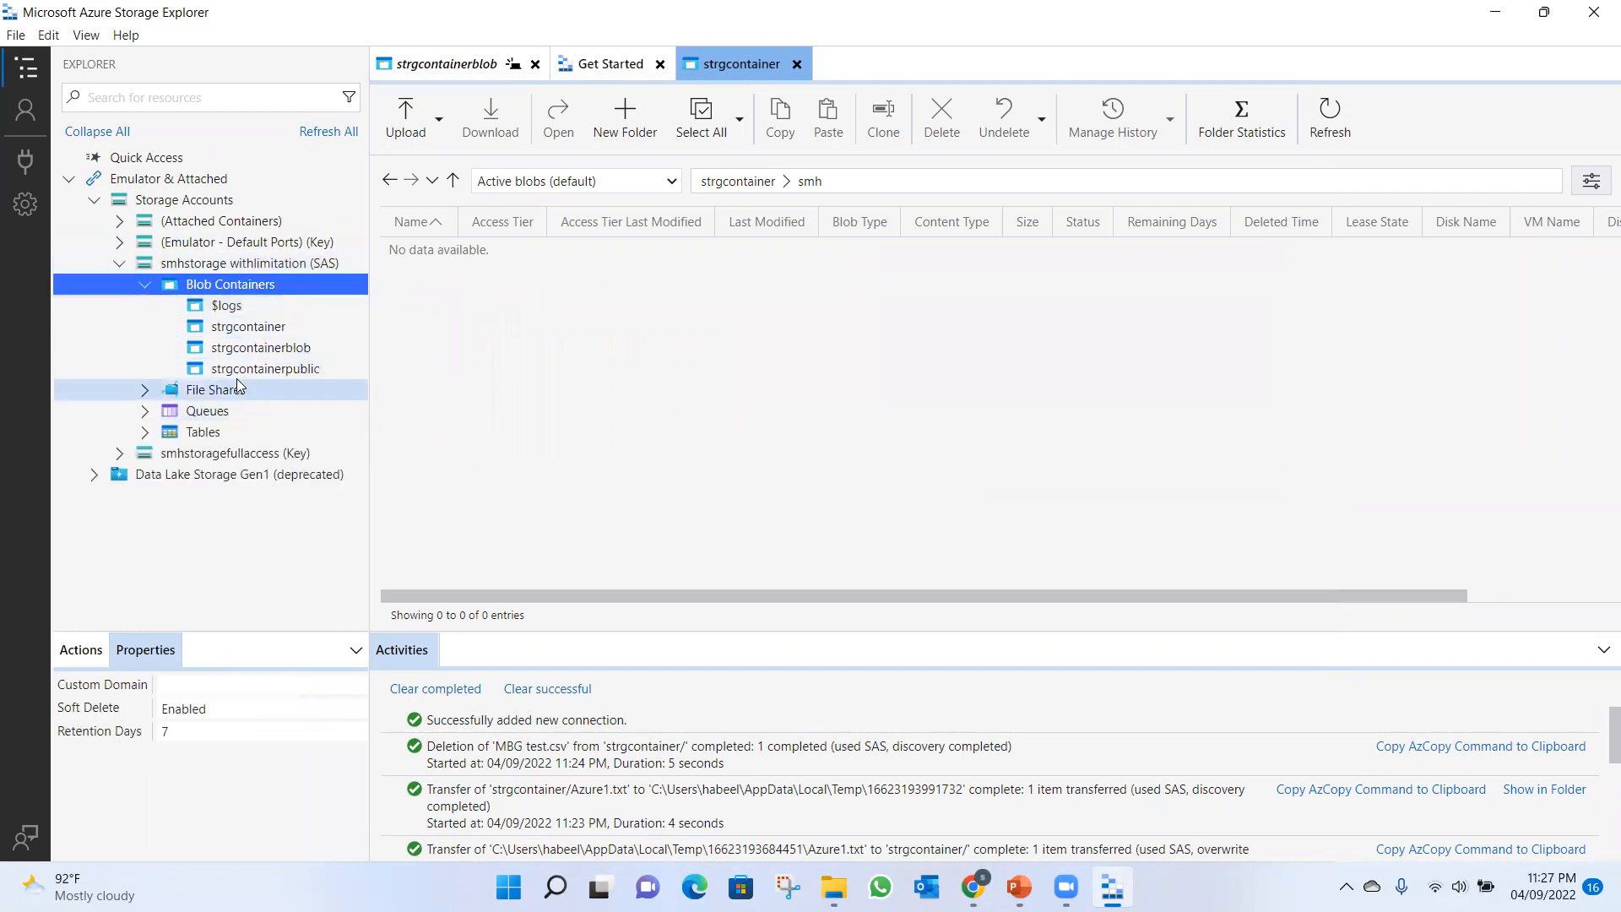
{"action": "left_click", "coordinate": [239, 351]}
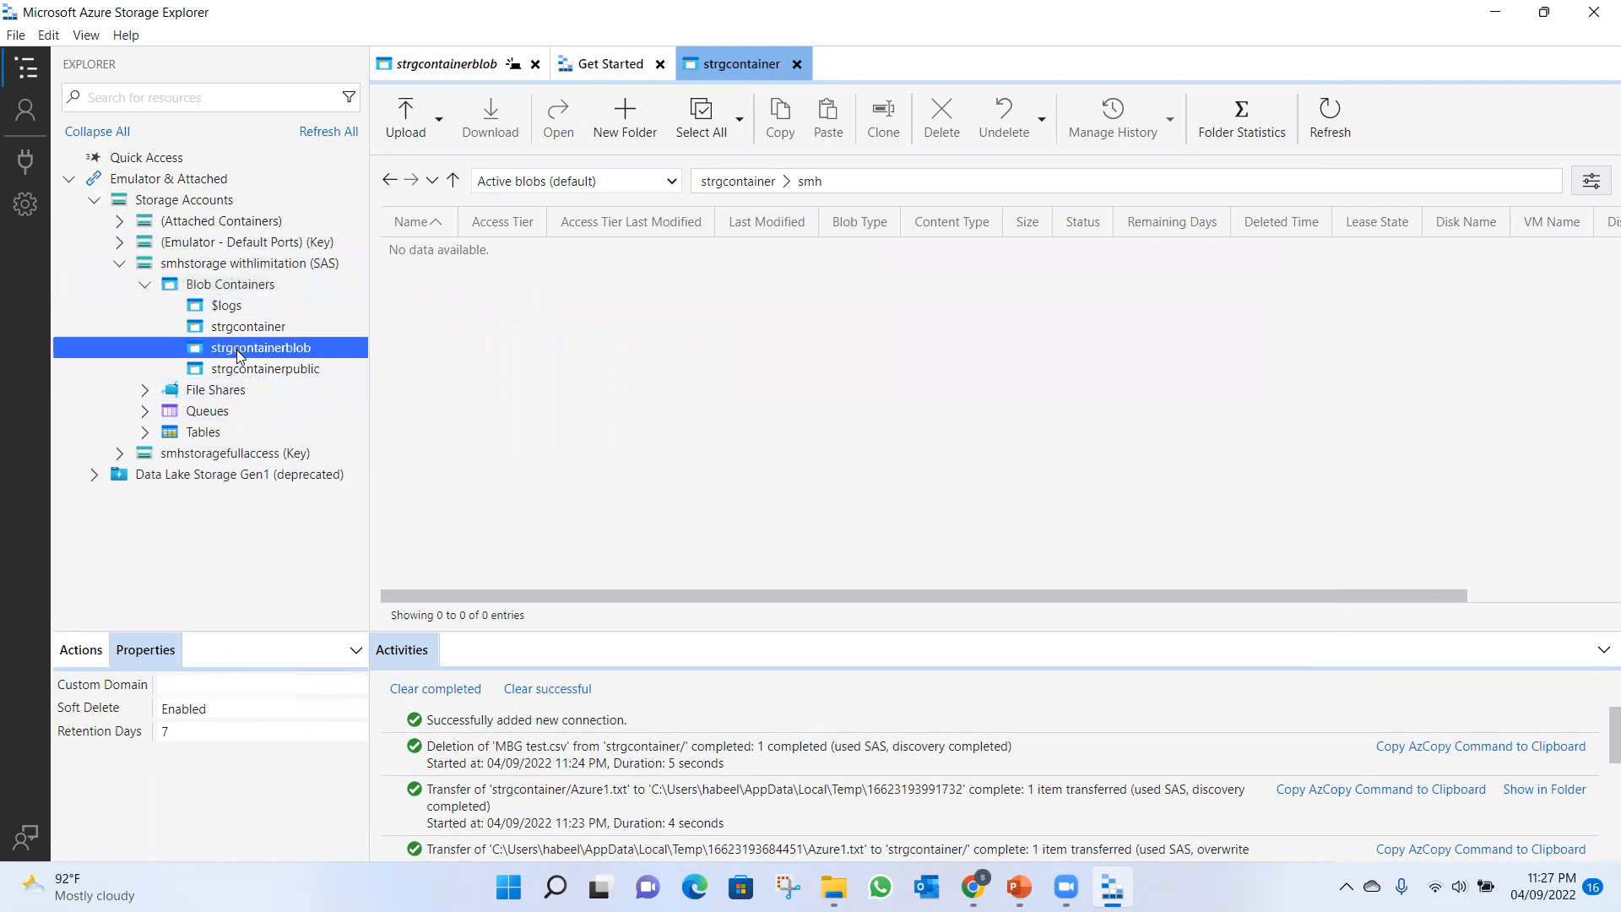
{"action": "double_click", "coordinate": [239, 351]}
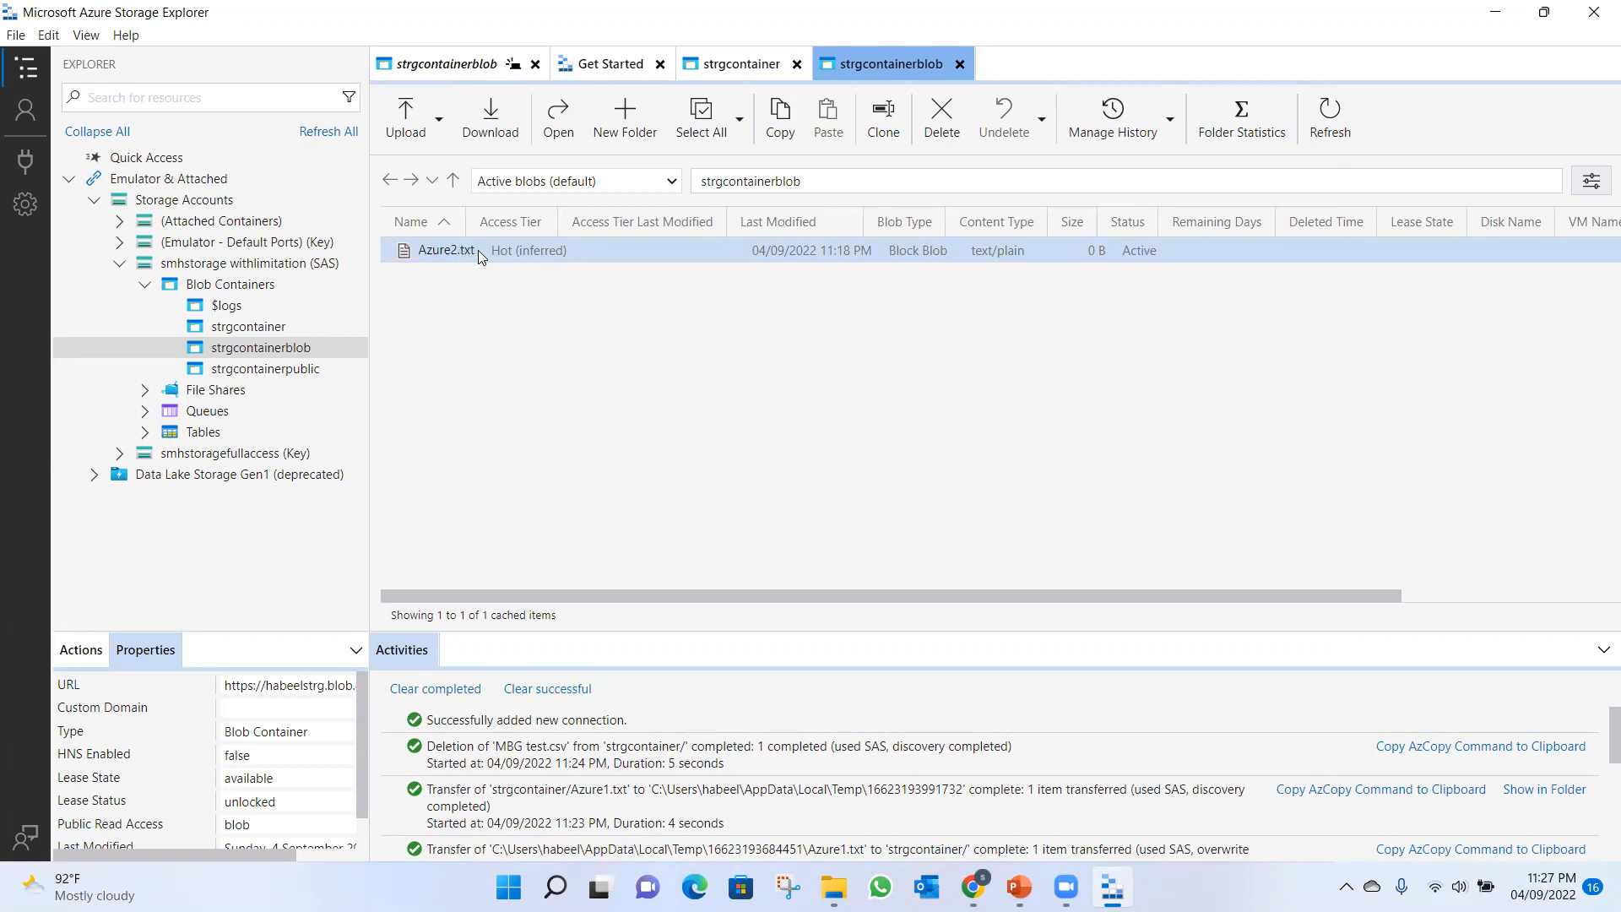
{"action": "left_click", "coordinate": [478, 250]}
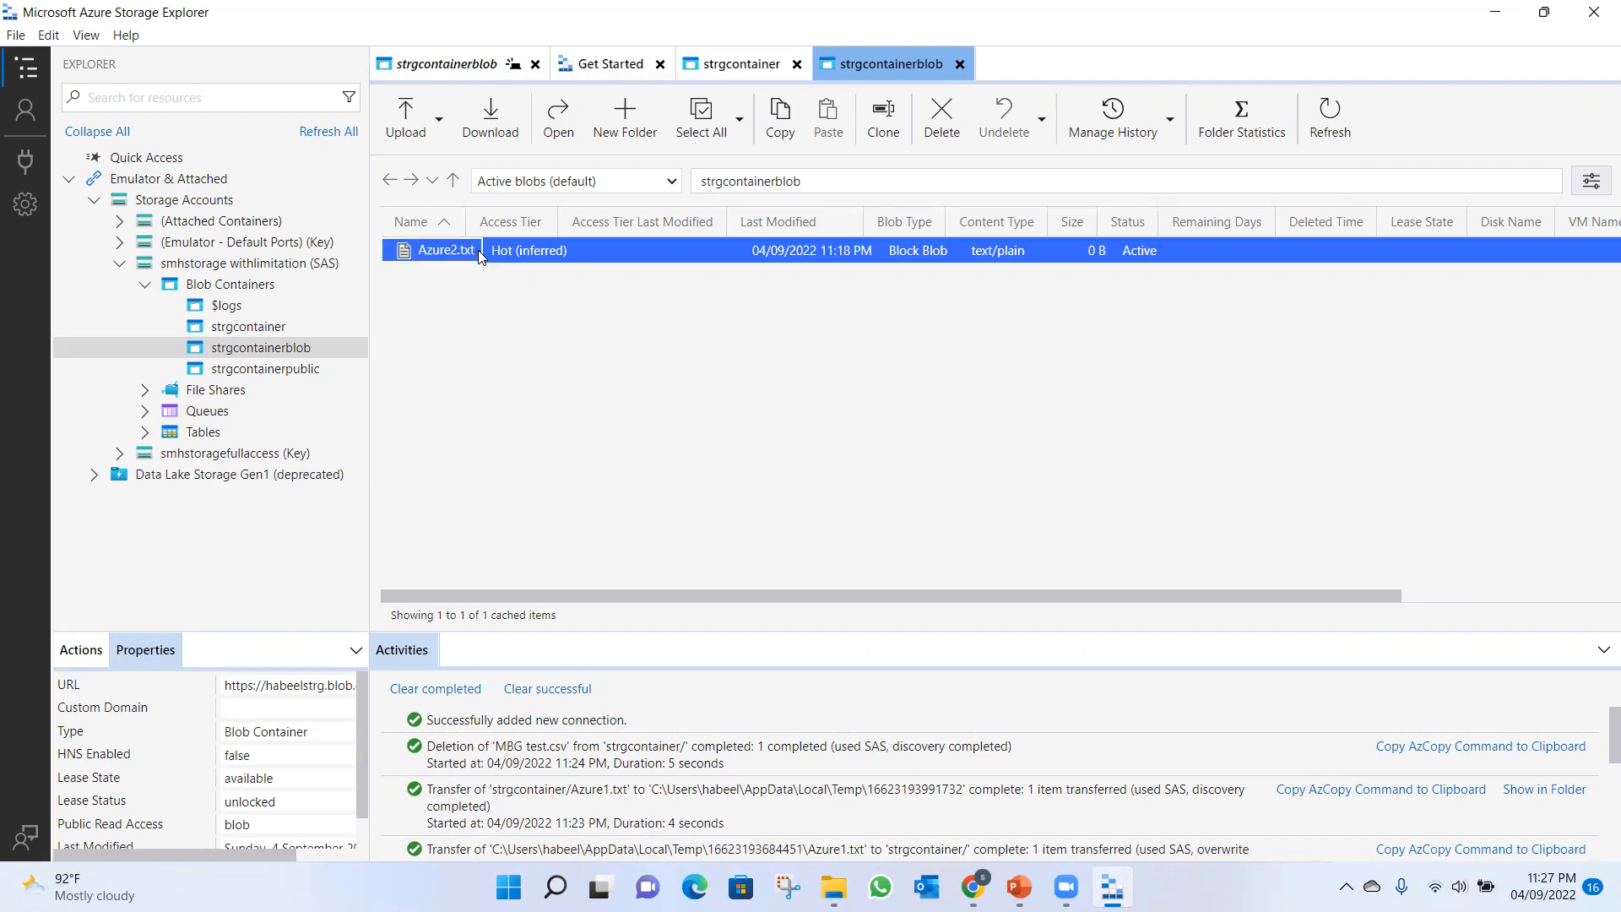
{"action": "left_click", "coordinate": [551, 122]}
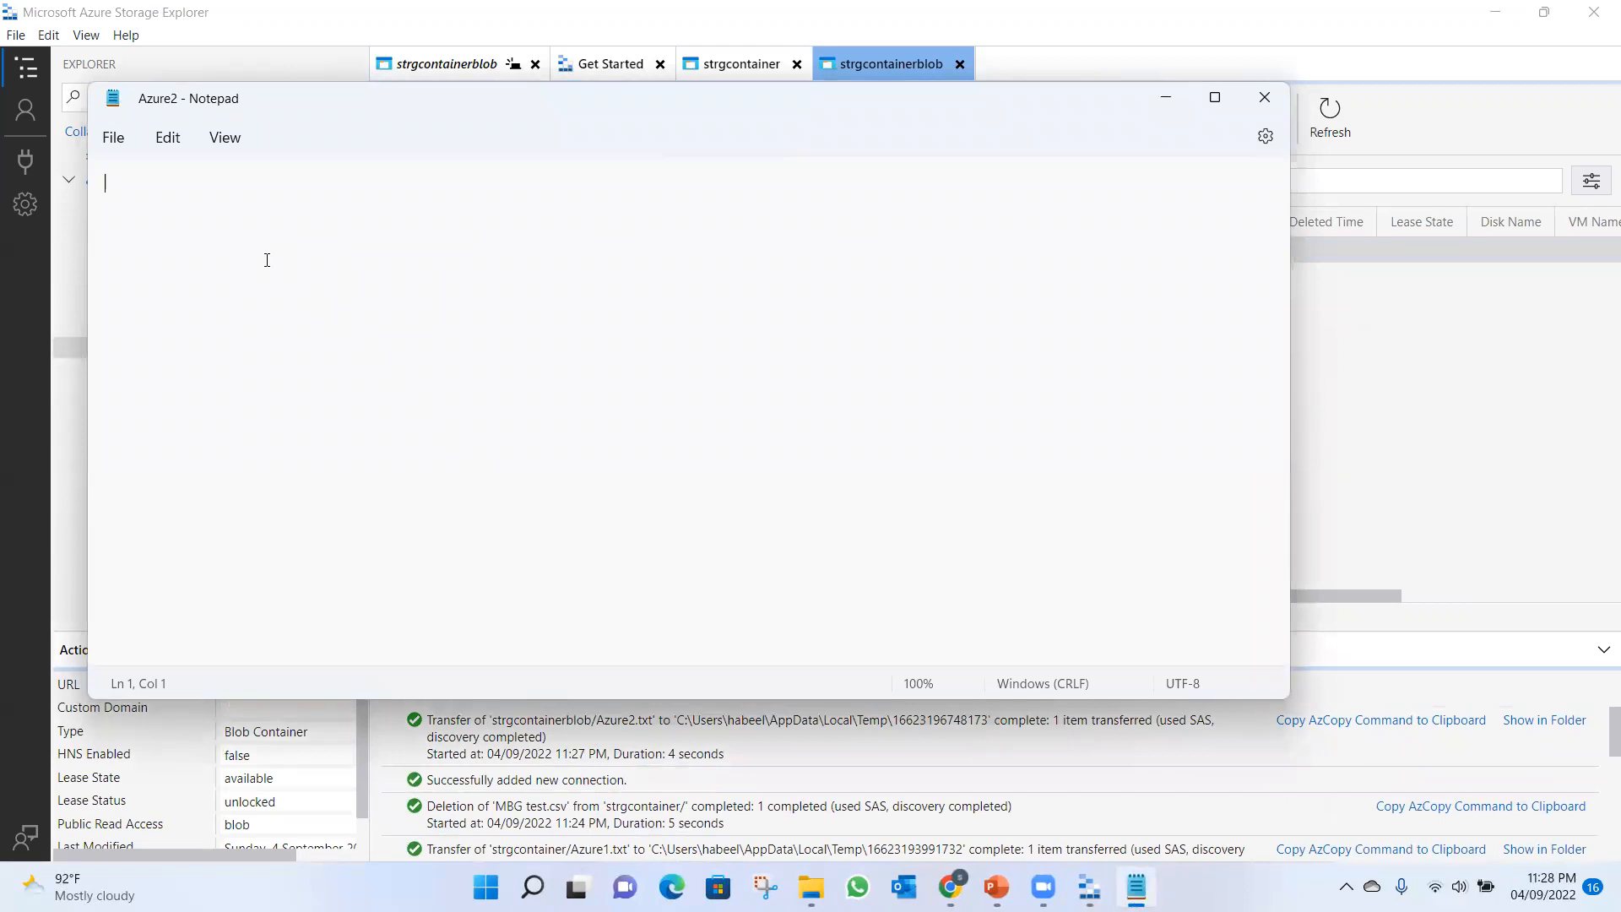
Add the text "thebhdbjdkbjghh" to Azure2.txt, save and close it, and try to upload the changed file to the container.
{"action": "type", "text": "thebhdbjdkbjghh"}
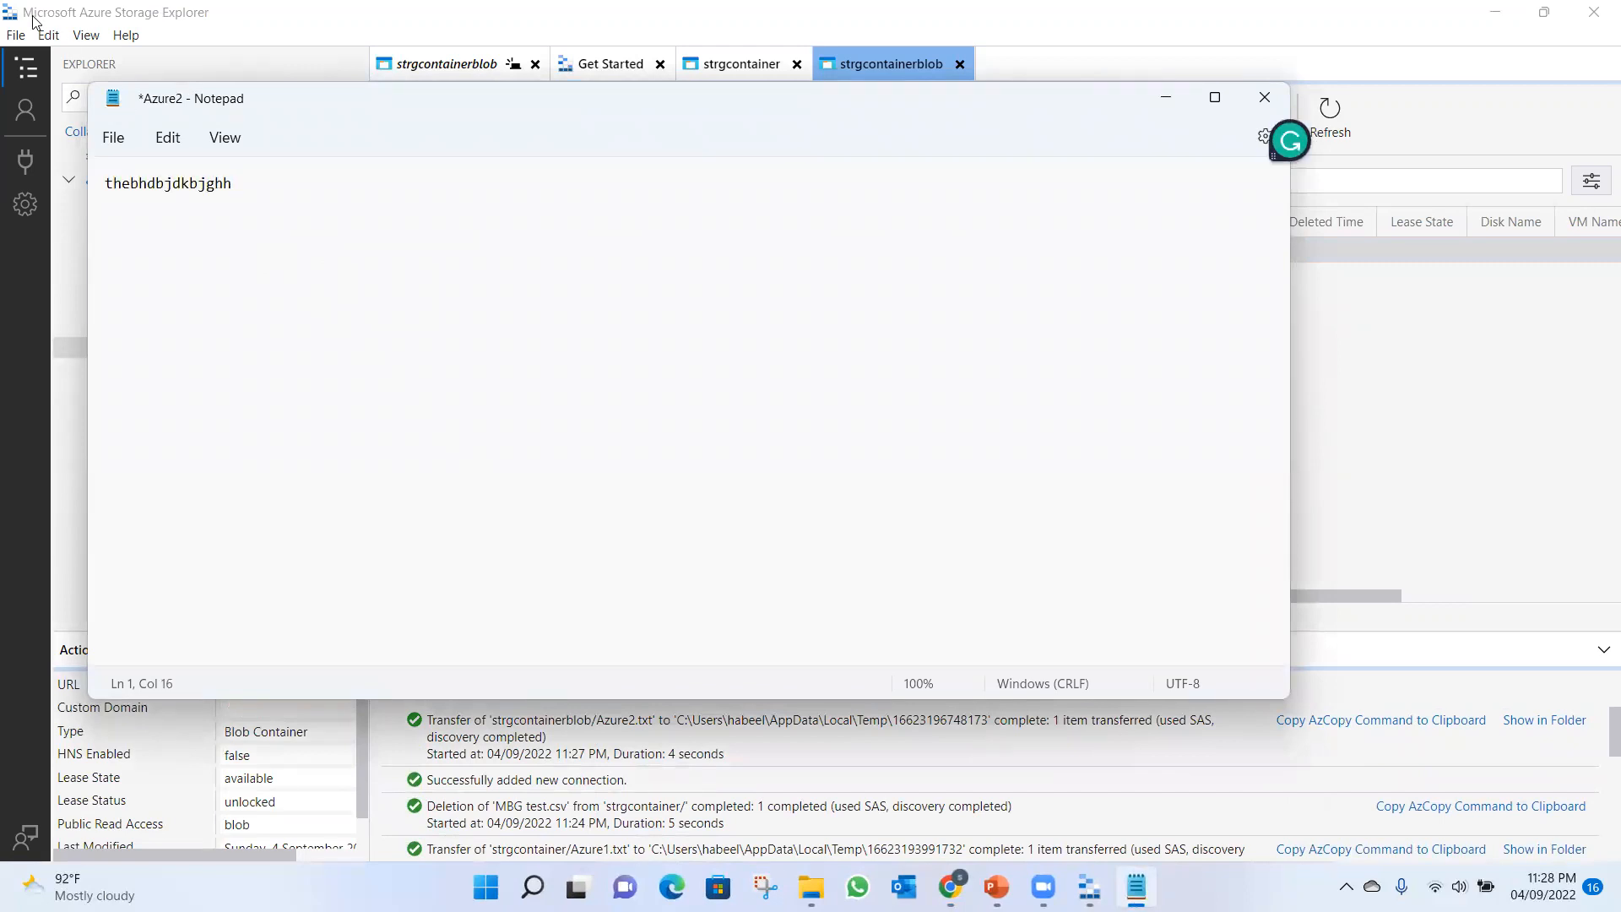
{"action": "left_click", "coordinate": [113, 139]}
{"action": "left_click", "coordinate": [134, 280]}
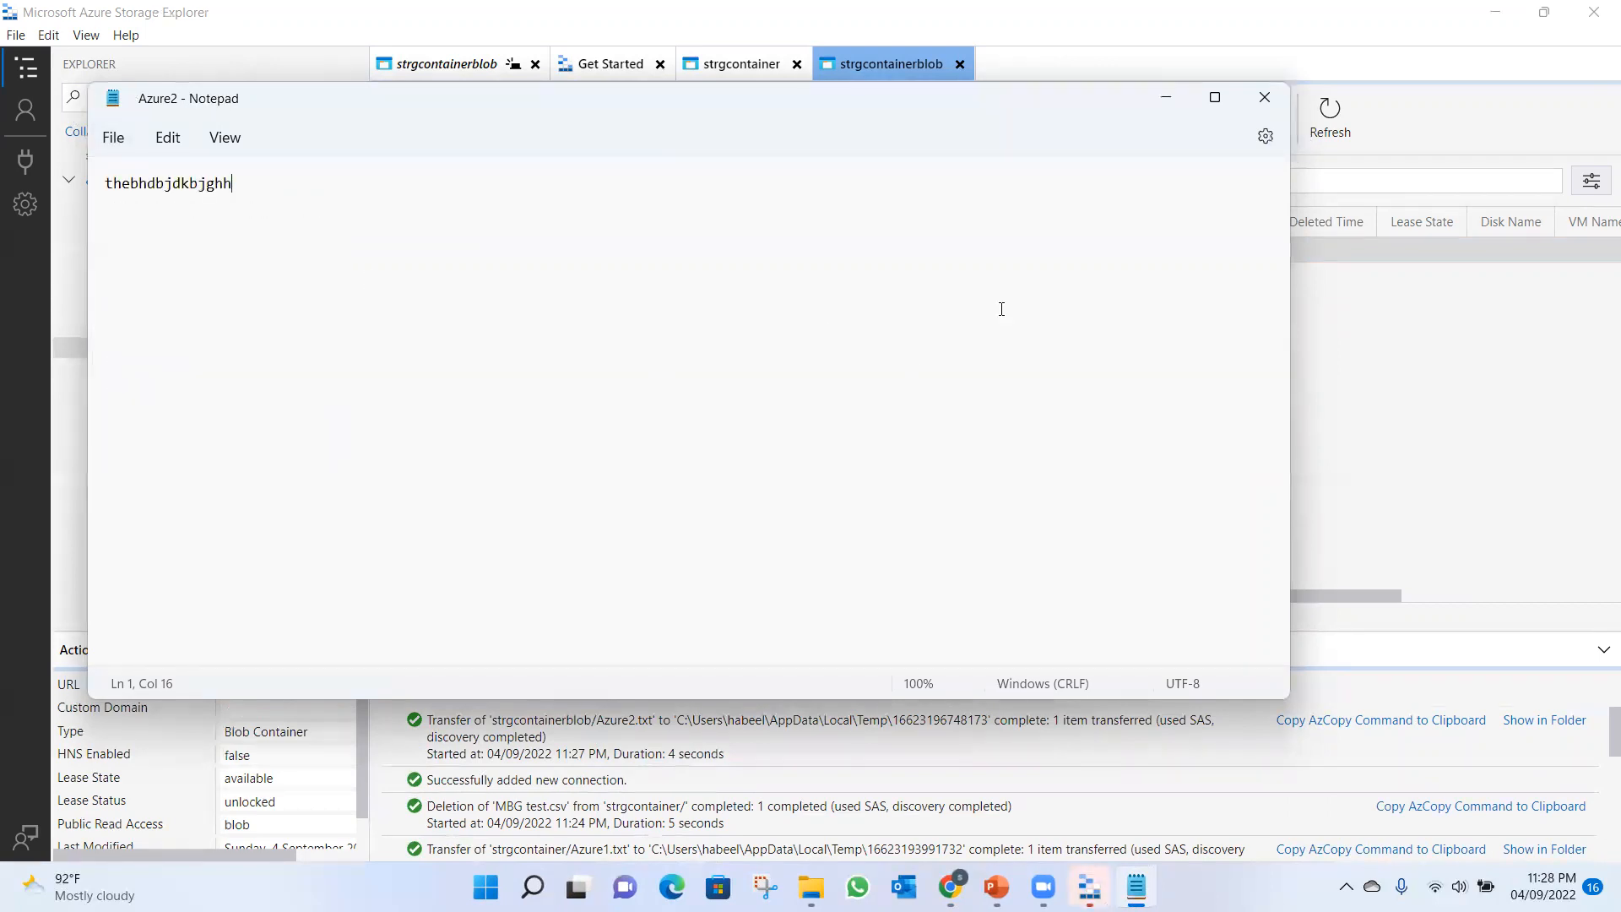
{"action": "left_click", "coordinate": [1263, 97]}
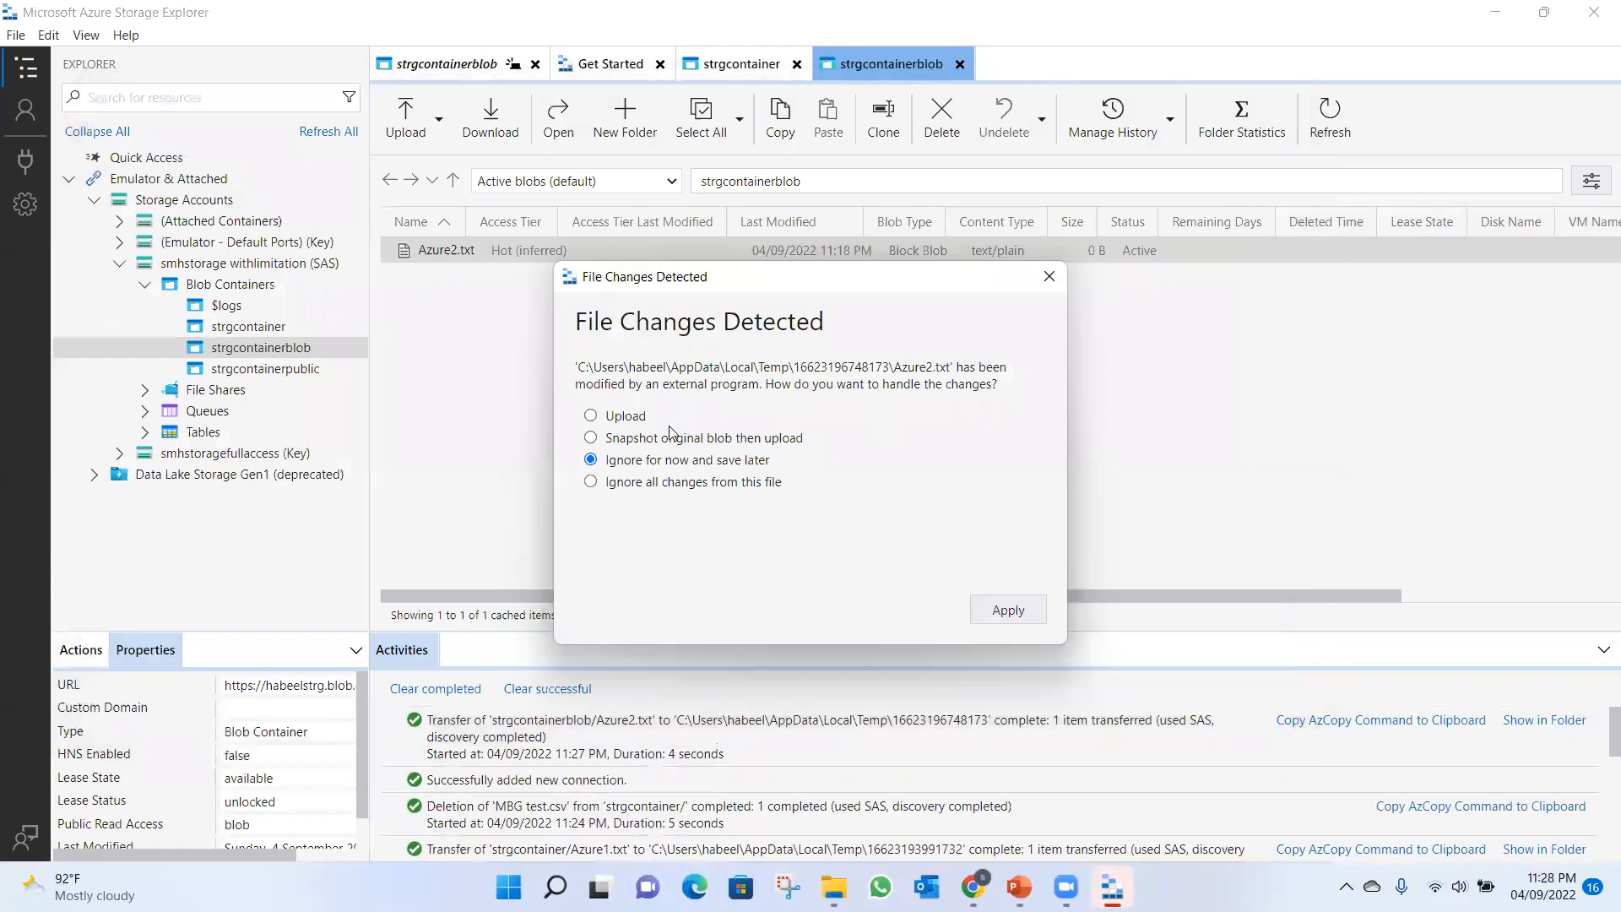
{"action": "left_click", "coordinate": [631, 417]}
{"action": "left_click", "coordinate": [1003, 611]}
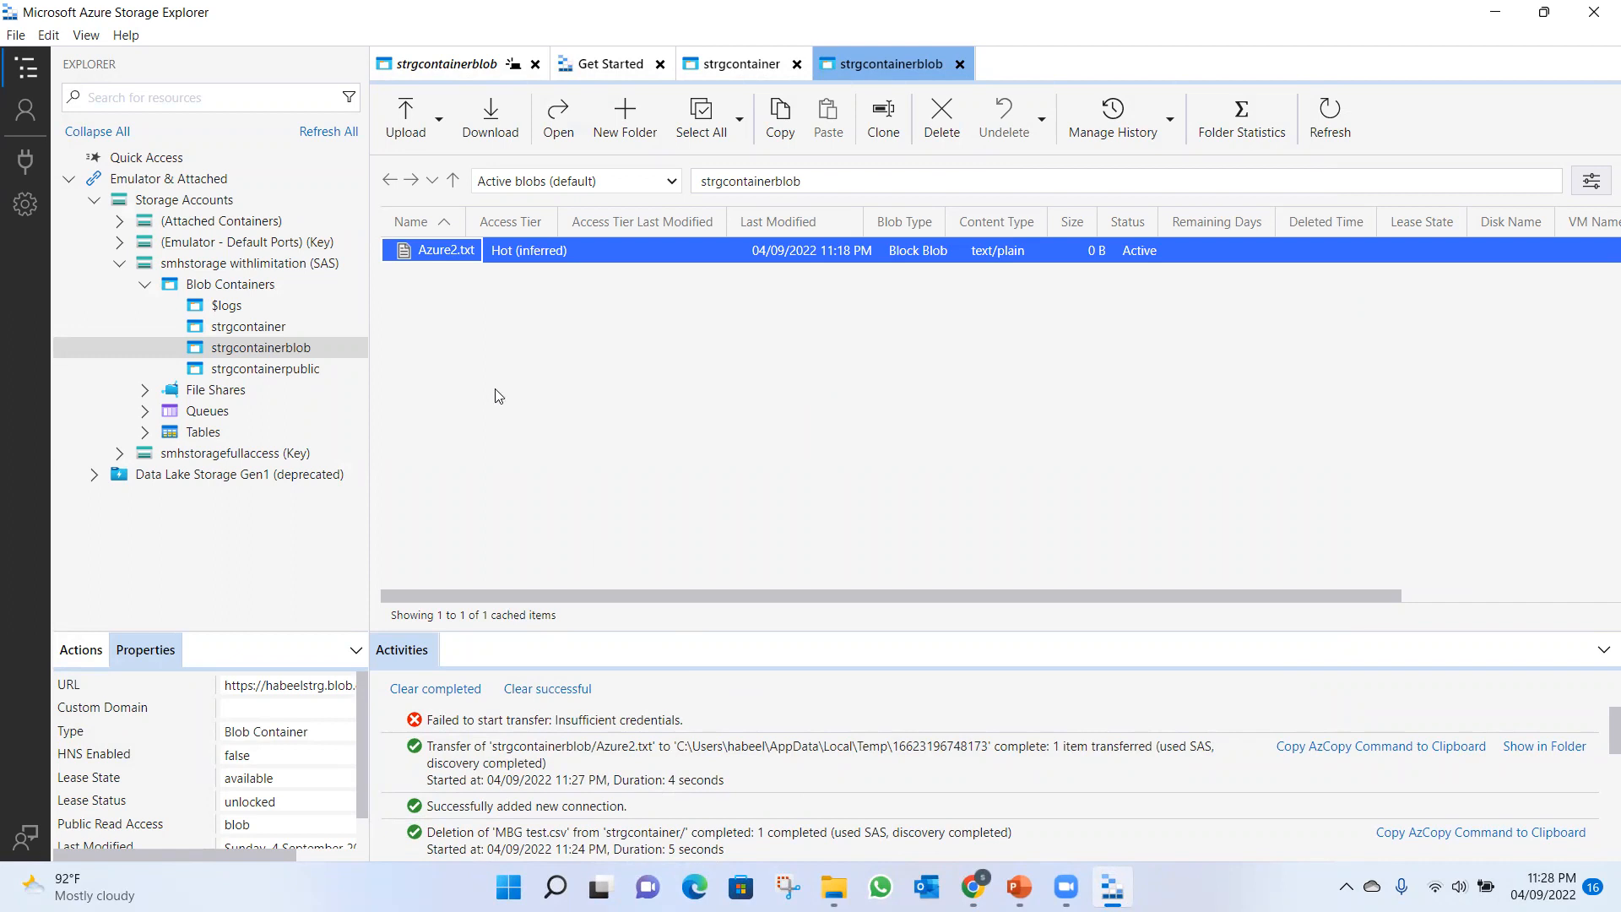
Try to delete the Azure2.txt blob from strgcontainerblob through the SAS connection, and dismiss the confirmation dialog.
{"action": "left_click", "coordinate": [552, 360]}
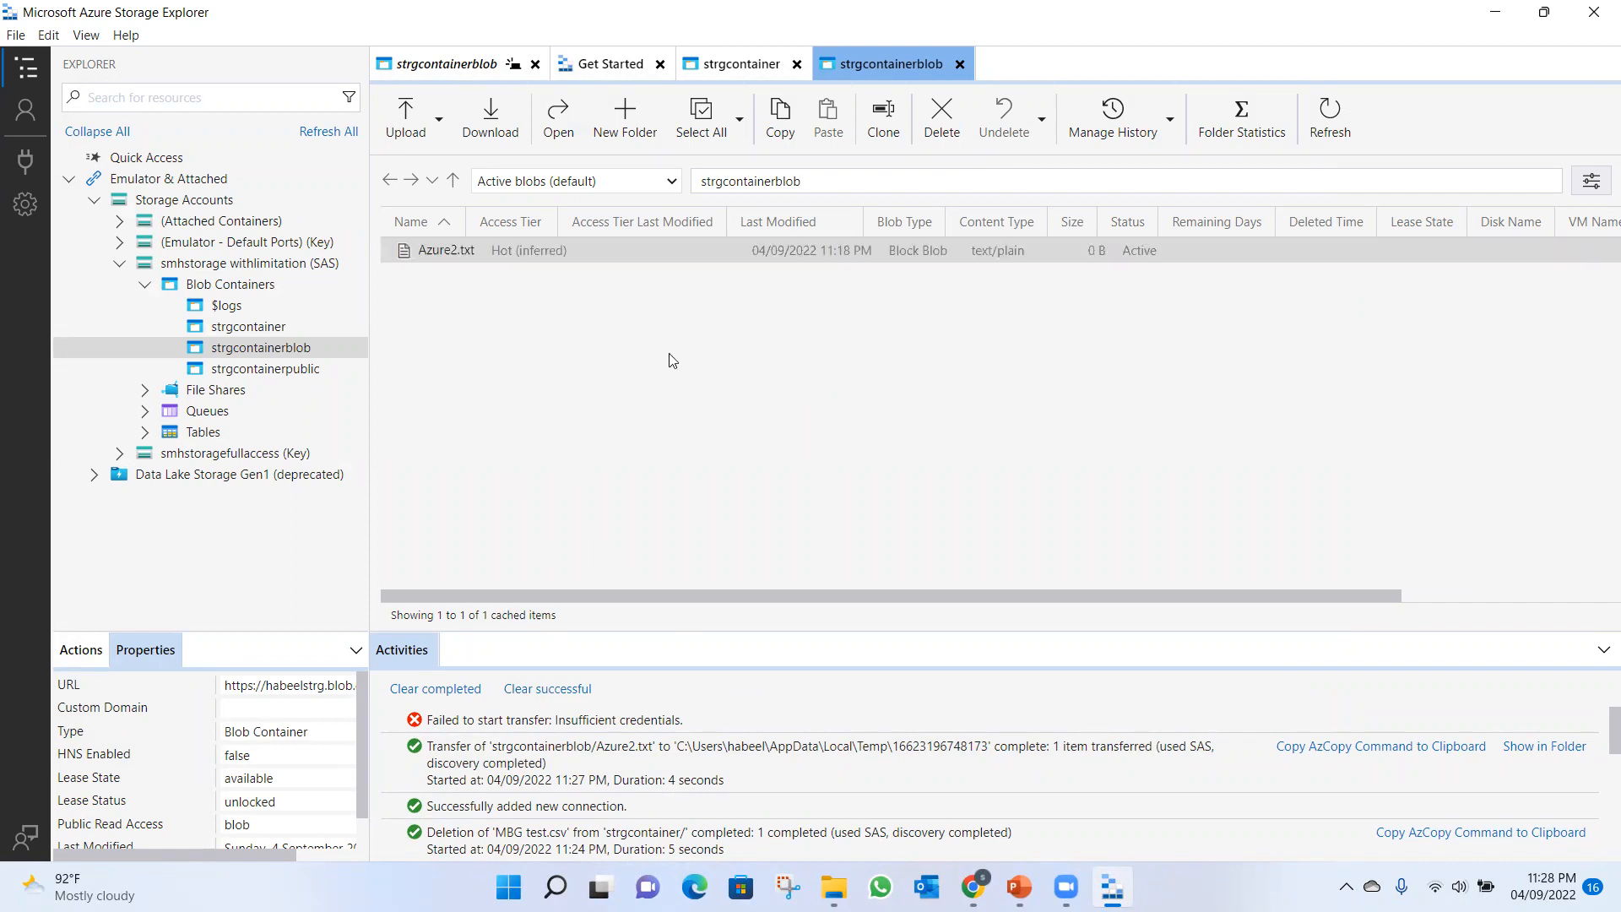
{"action": "left_click", "coordinate": [469, 250]}
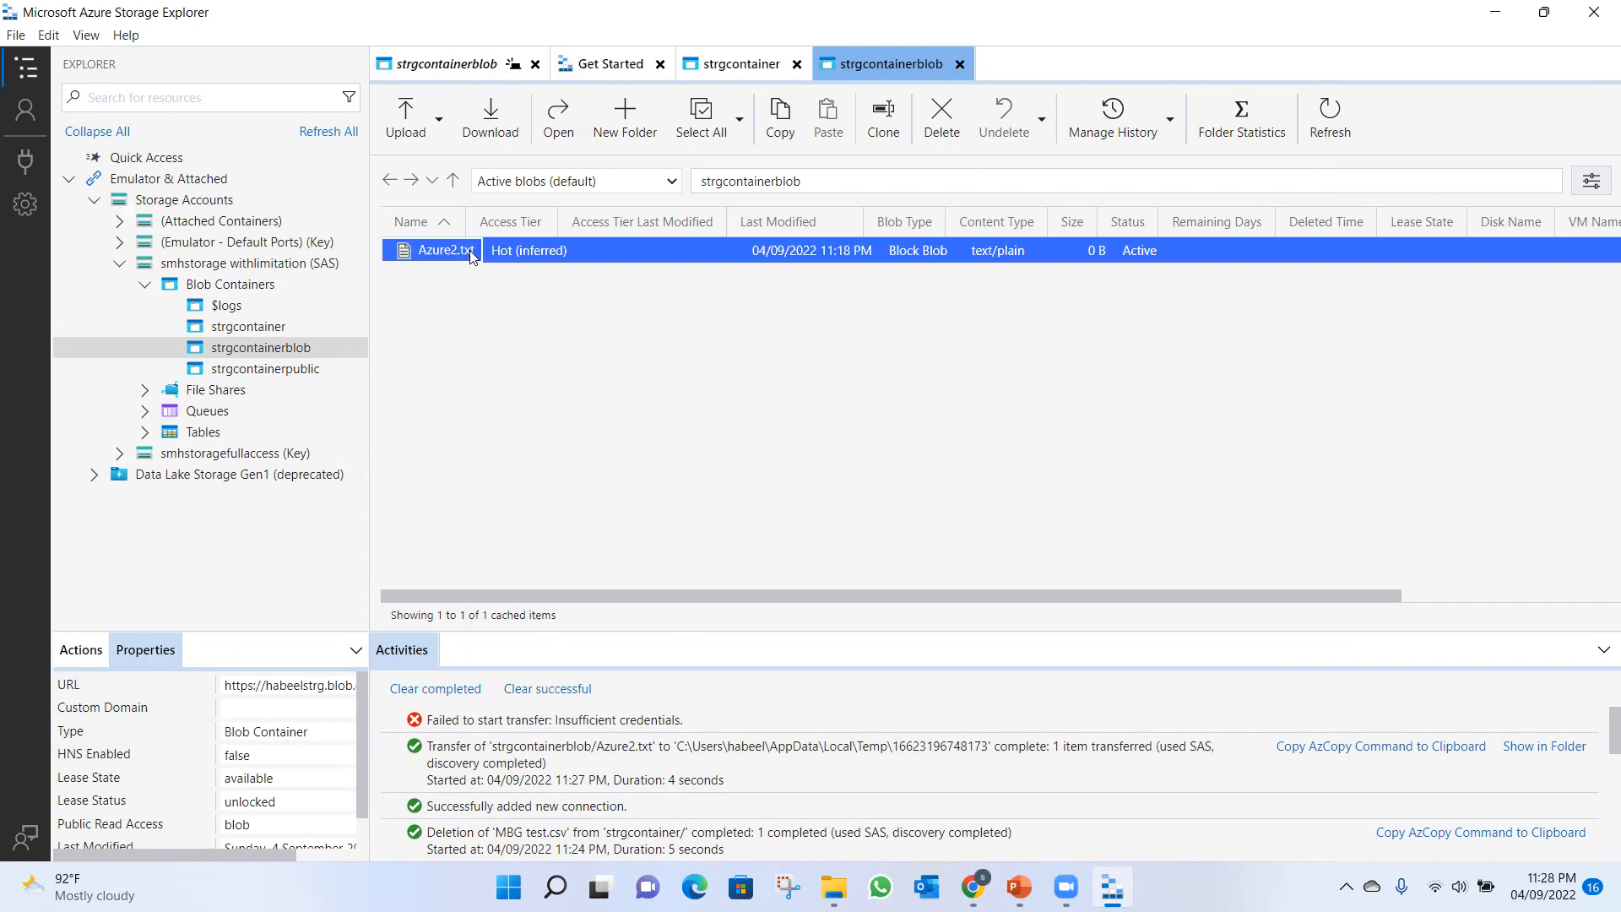
{"action": "left_click", "coordinate": [943, 130]}
{"action": "left_click", "coordinate": [906, 512]}
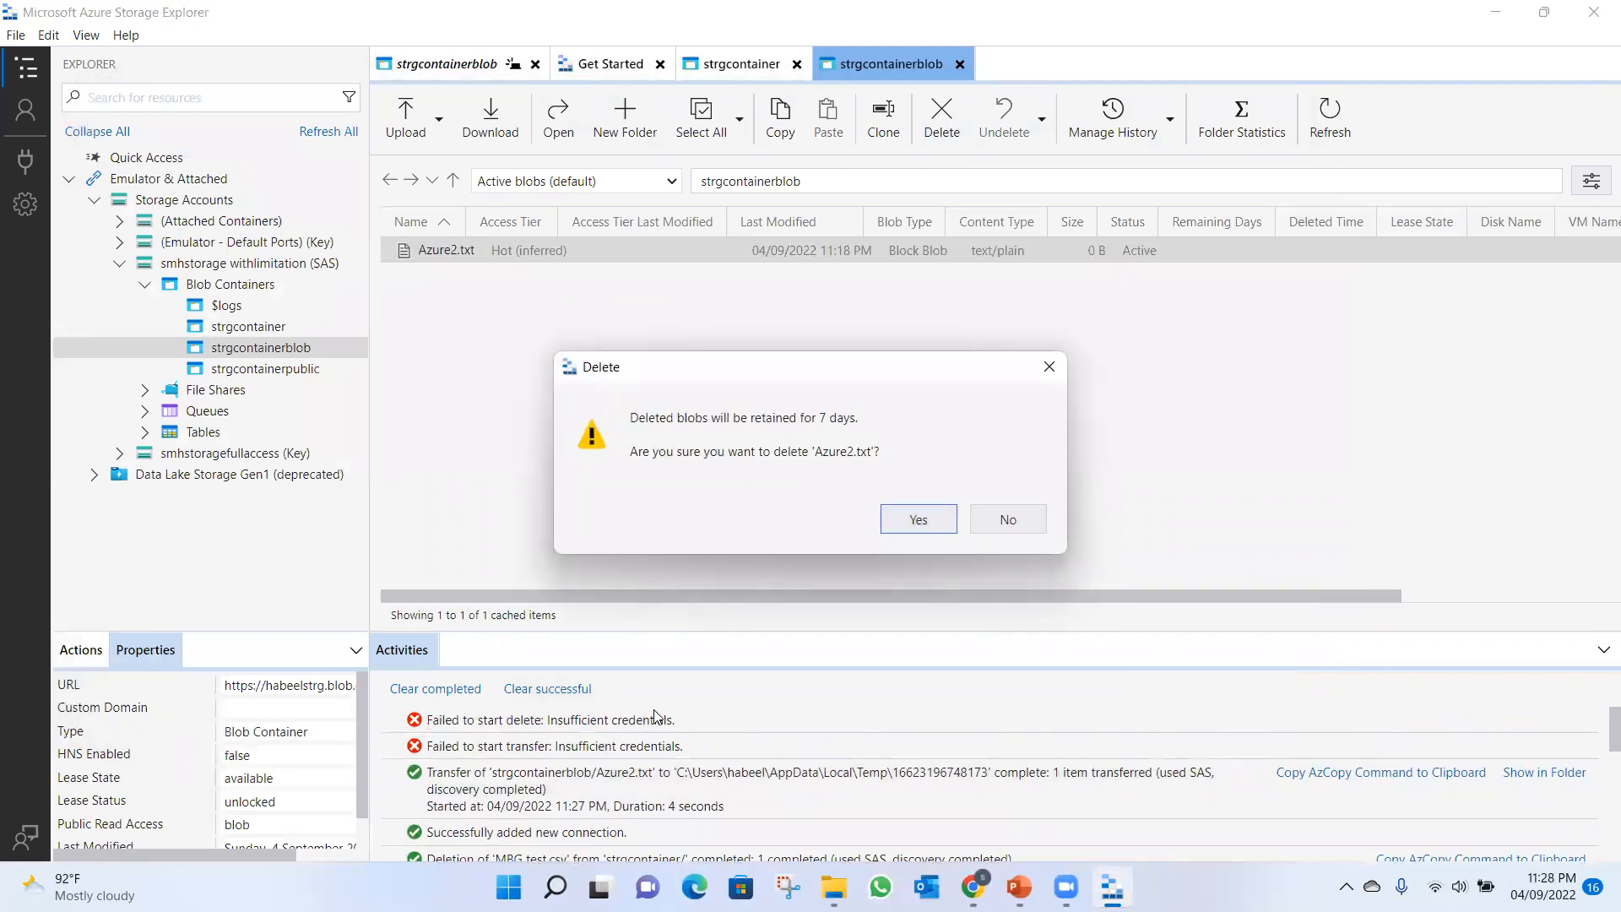
{"action": "left_click", "coordinate": [1009, 520]}
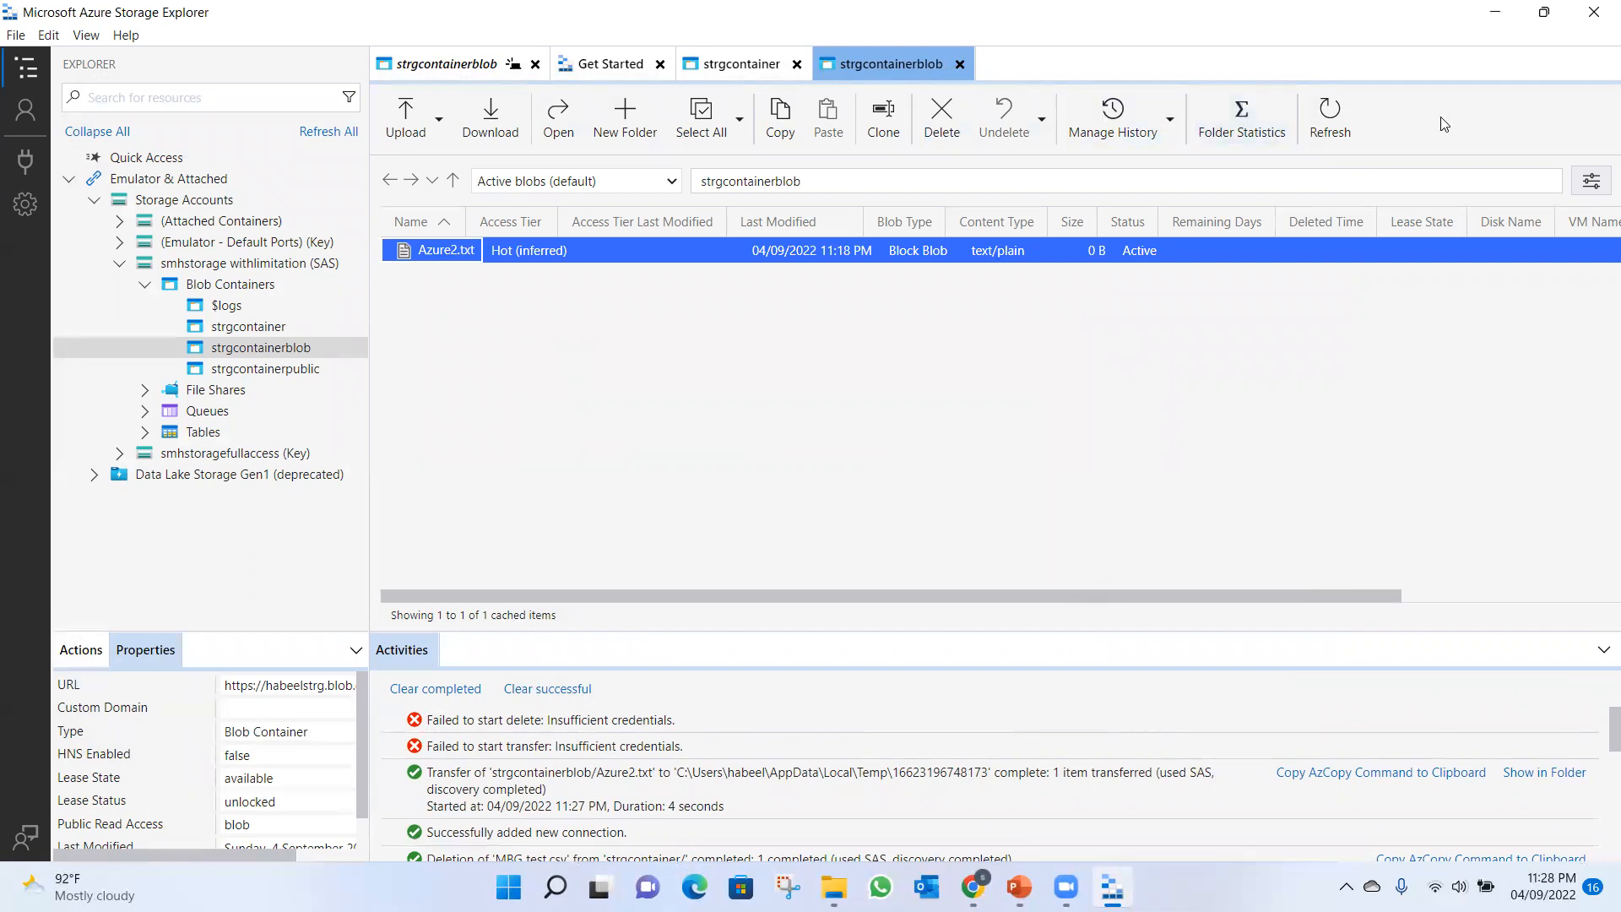
Close Storage Explorer and review the allowed services, resource types and permissions of the shared access signature in the Azure portal.
{"action": "left_click", "coordinate": [1594, 20]}
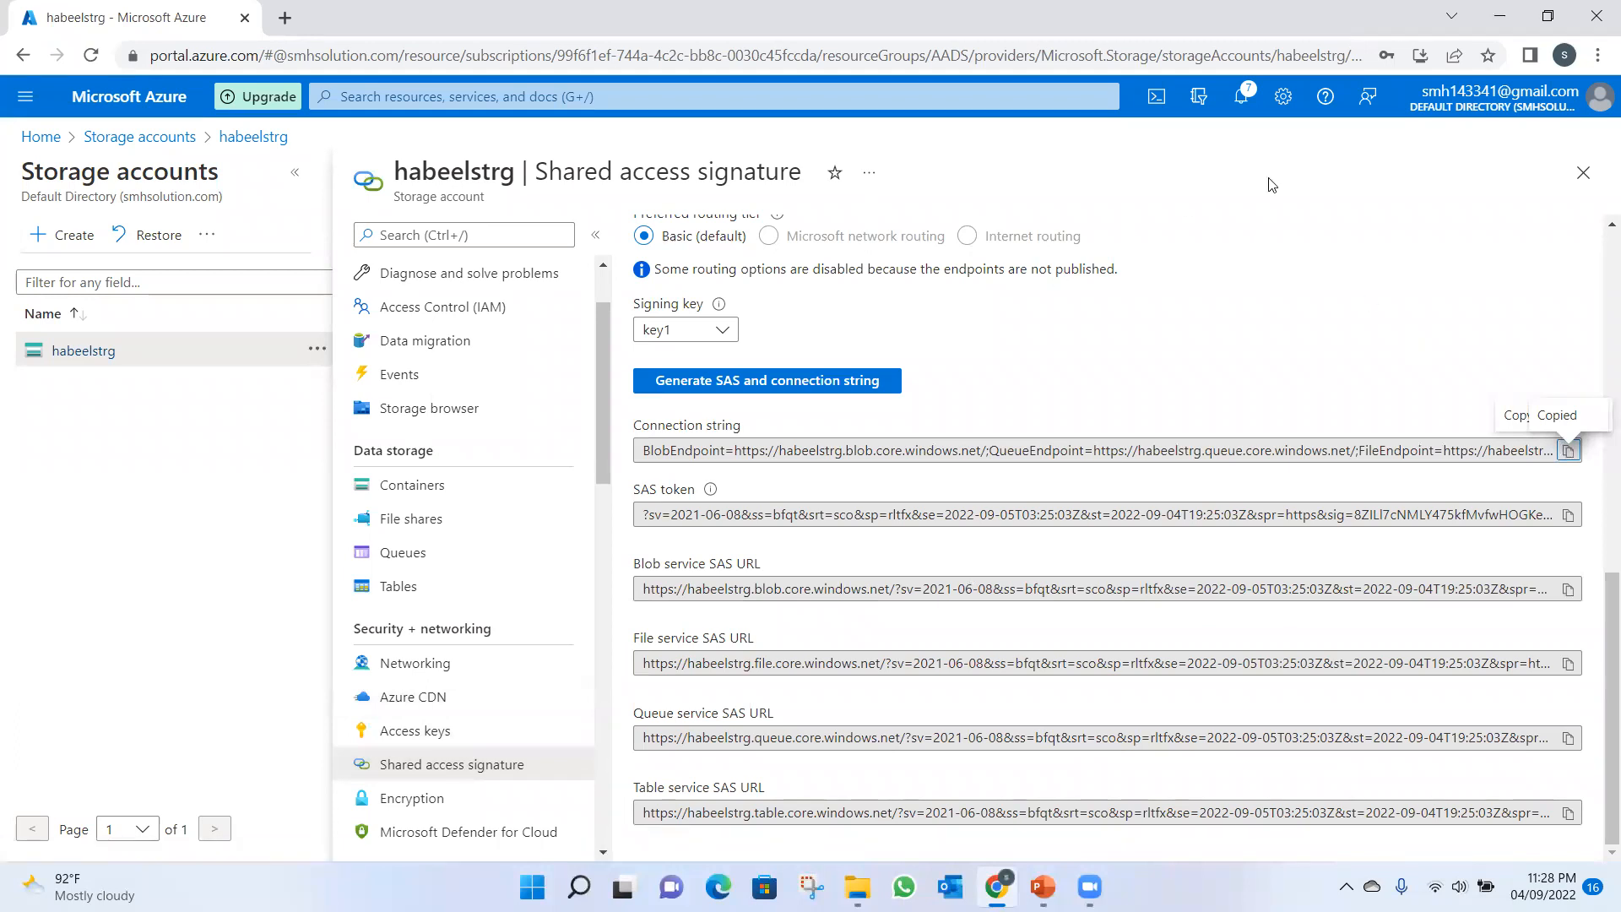
{"action": "scroll", "coordinate": [1598, 707], "scroll_direction": "up", "scroll_amount": 10}
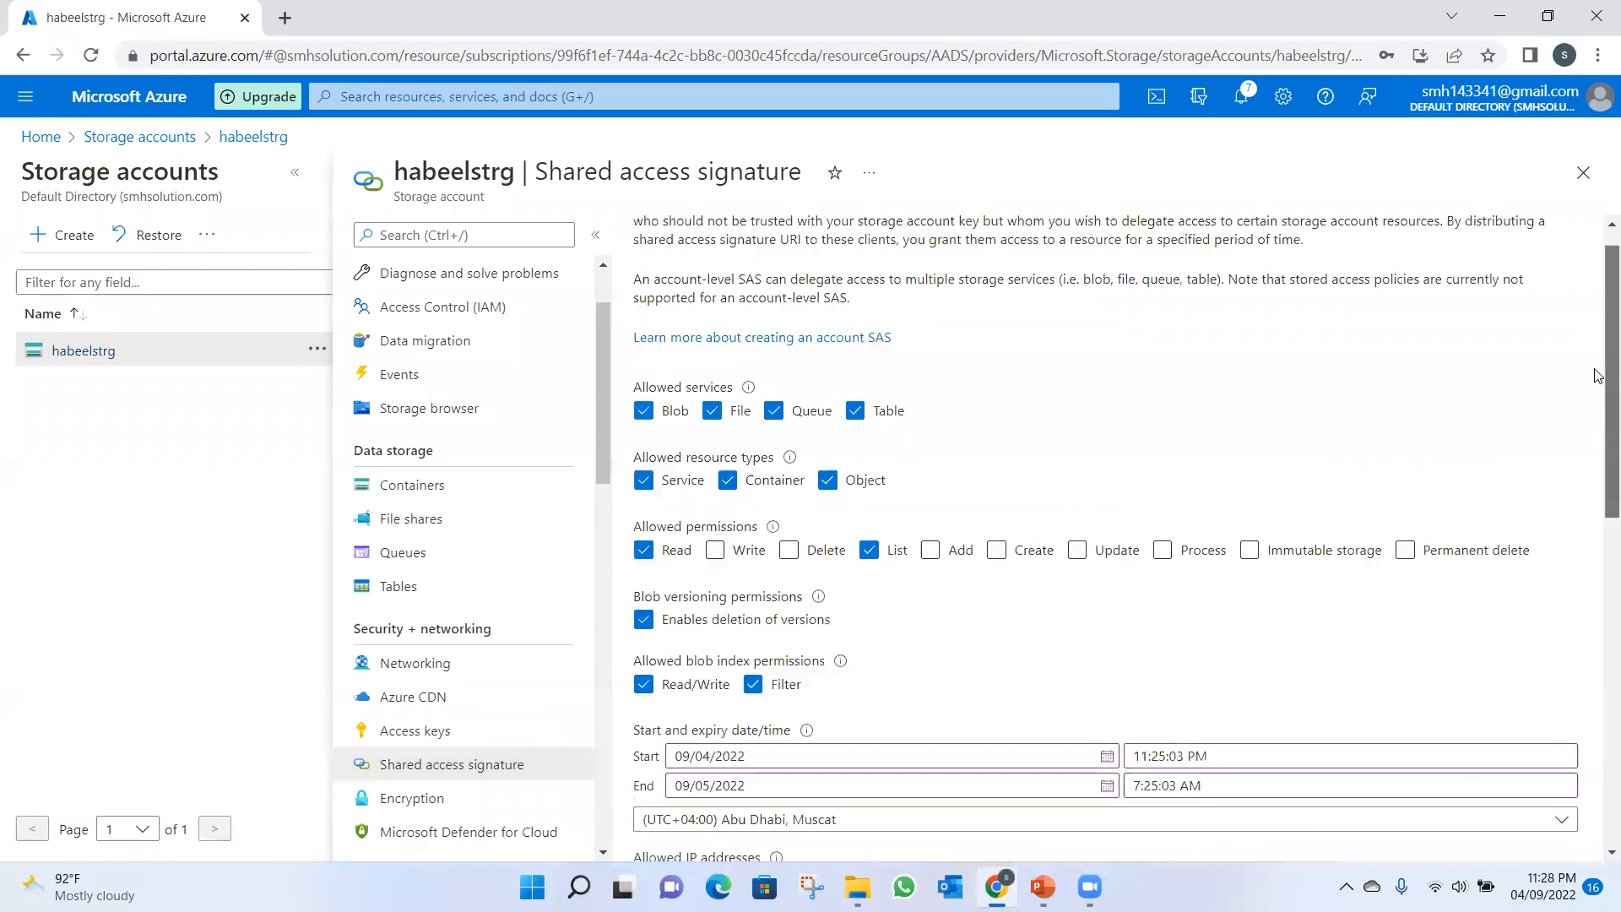